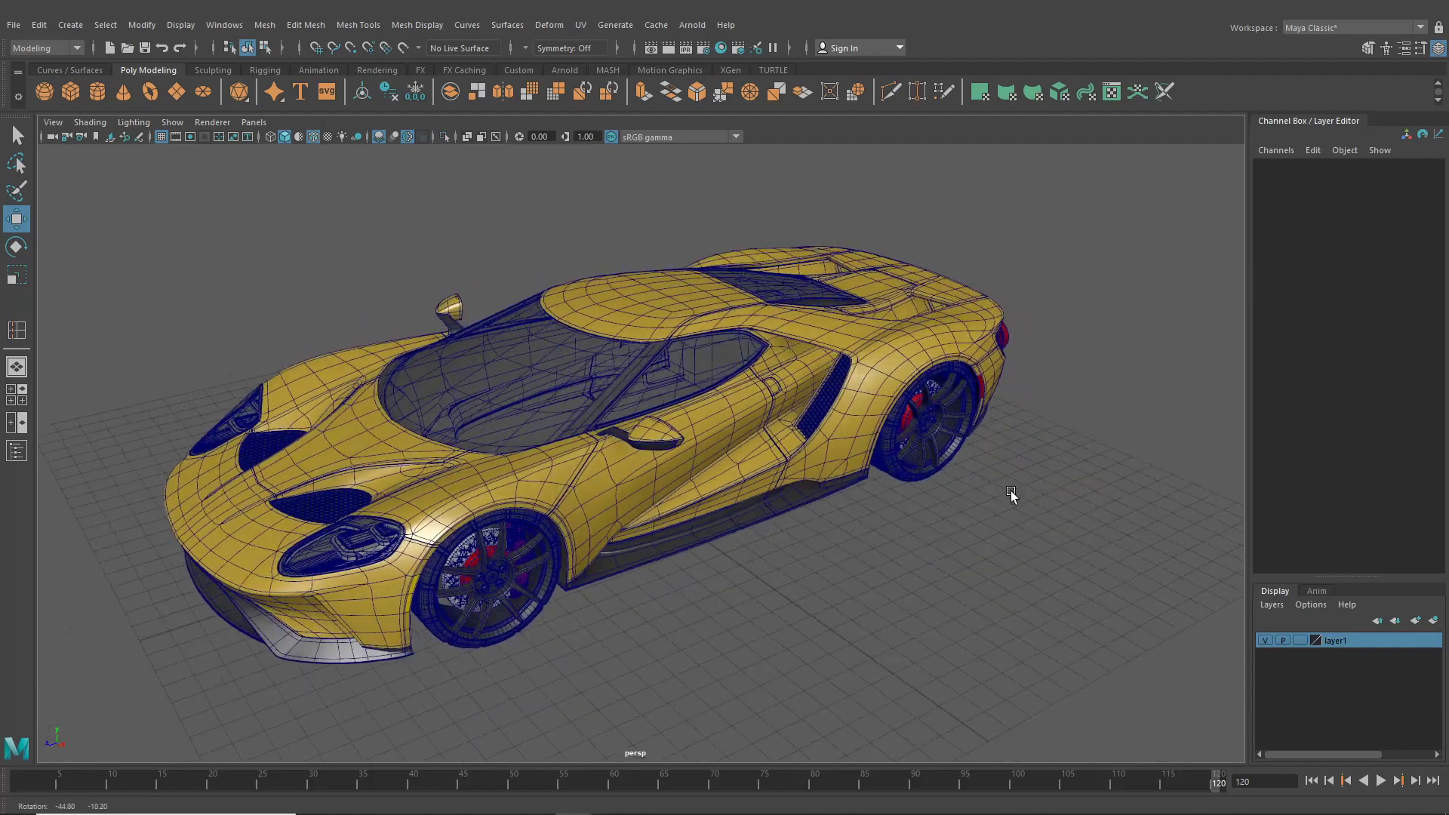
Inspect the car model from the side, rear and front, finishing with a close view of the round tail light
left_click_drag(957, 476, 770, 453, "alt")
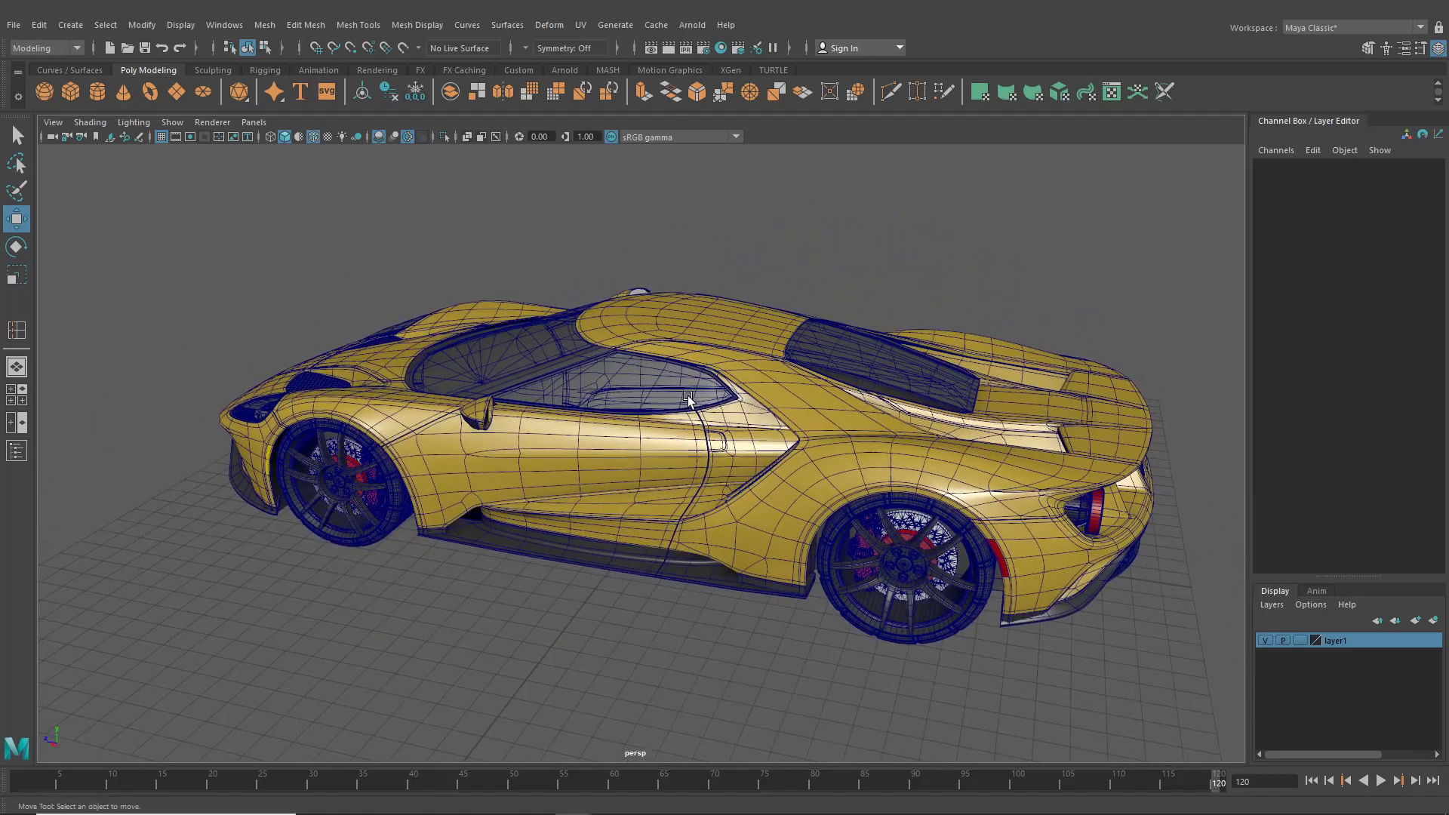
left_click_drag(690, 381, 652, 442, "alt")
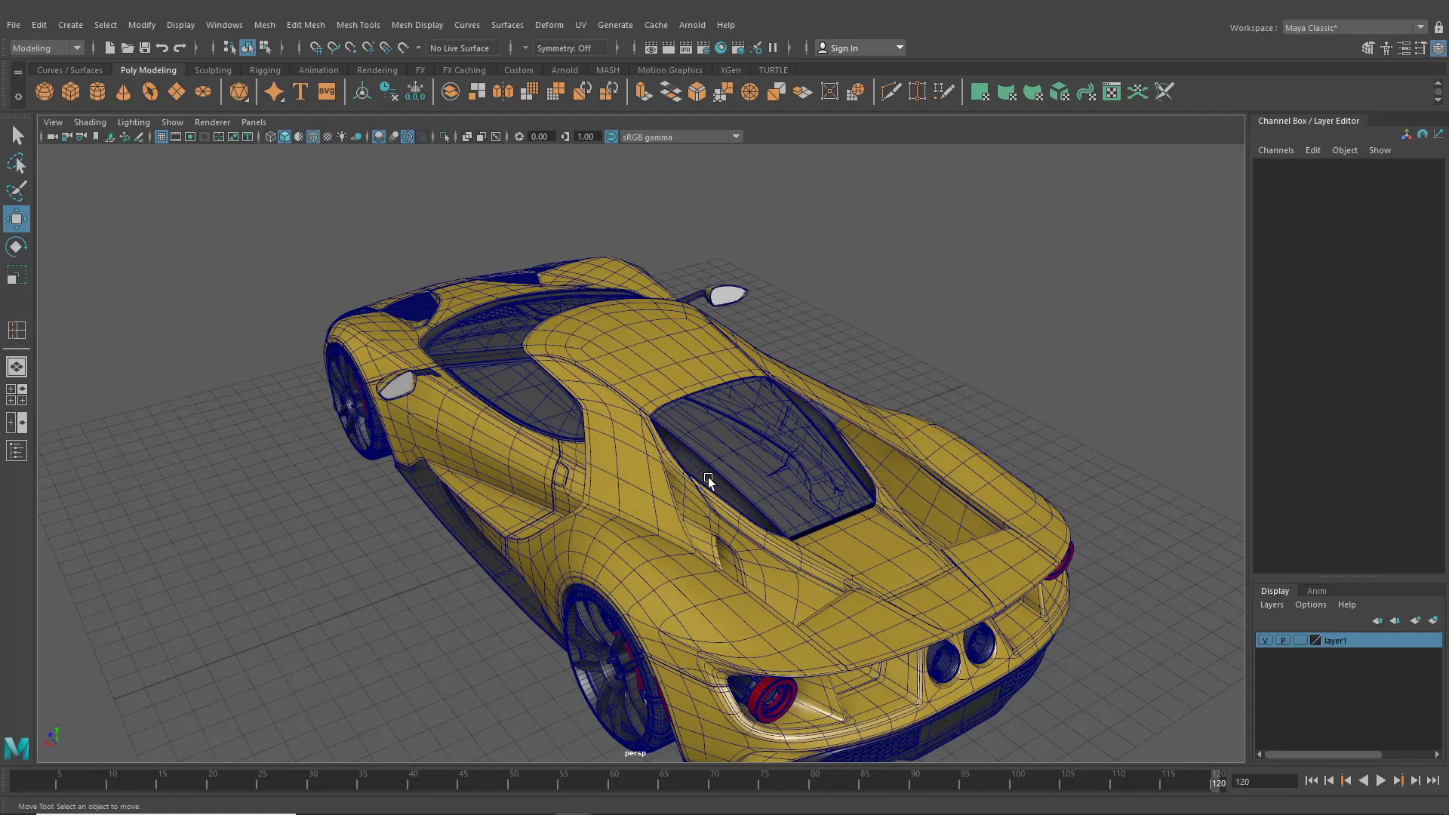
left_click_drag(771, 535, 712, 491, "alt")
right_click_drag(712, 490, 768, 498, "alt")
scroll(742, 419, "down", 8)
middle_click_drag(742, 420, 896, 550, "alt")
left_click_drag(738, 515, 664, 483, "alt")
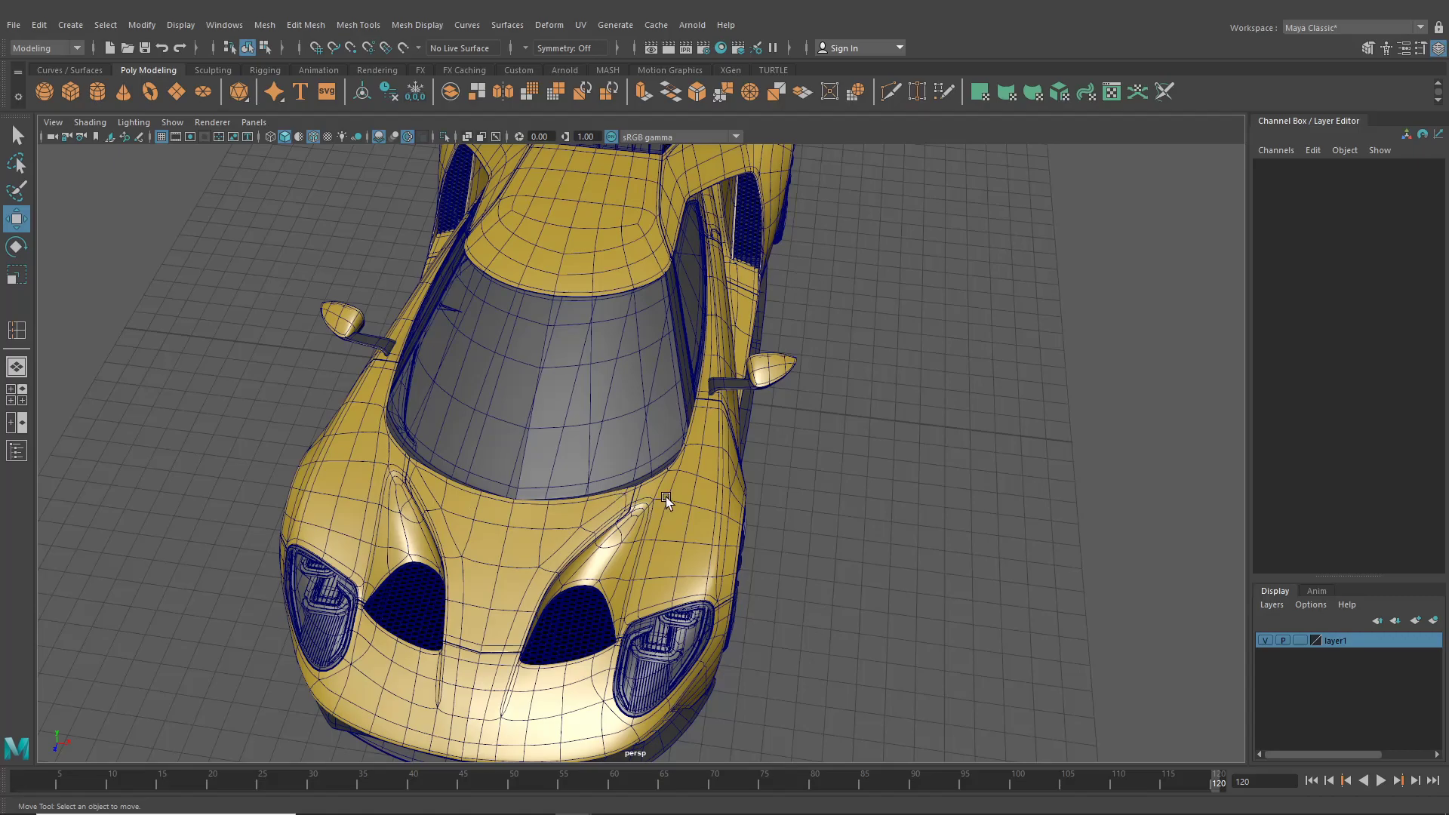
left_click_drag(850, 498, 642, 472, "alt")
middle_click_drag(798, 477, 631, 485, "alt")
left_click_drag(631, 484, 540, 495, "alt")
middle_click_drag(540, 495, 635, 545, "alt")
right_click_drag(634, 545, 657, 560, "alt")
left_click_drag(657, 560, 613, 525, "alt")
right_click_drag(613, 525, 667, 638, "alt")
Select the red tail-light ring and replace its material with a grey one from the Hypershade
left_click(586, 457)
left_click_drag(586, 457, 615, 441, "alt")
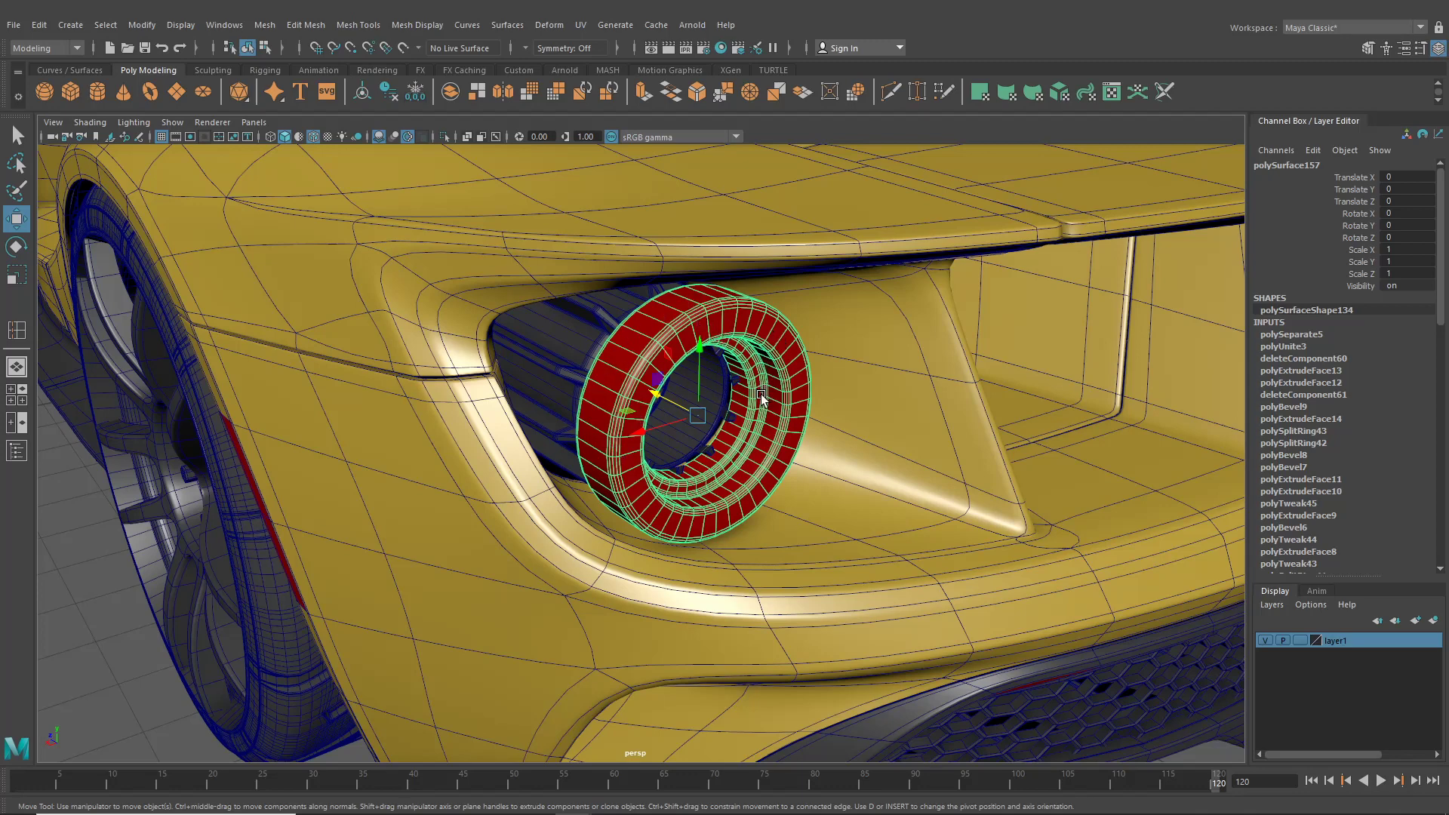
left_click(1438, 47)
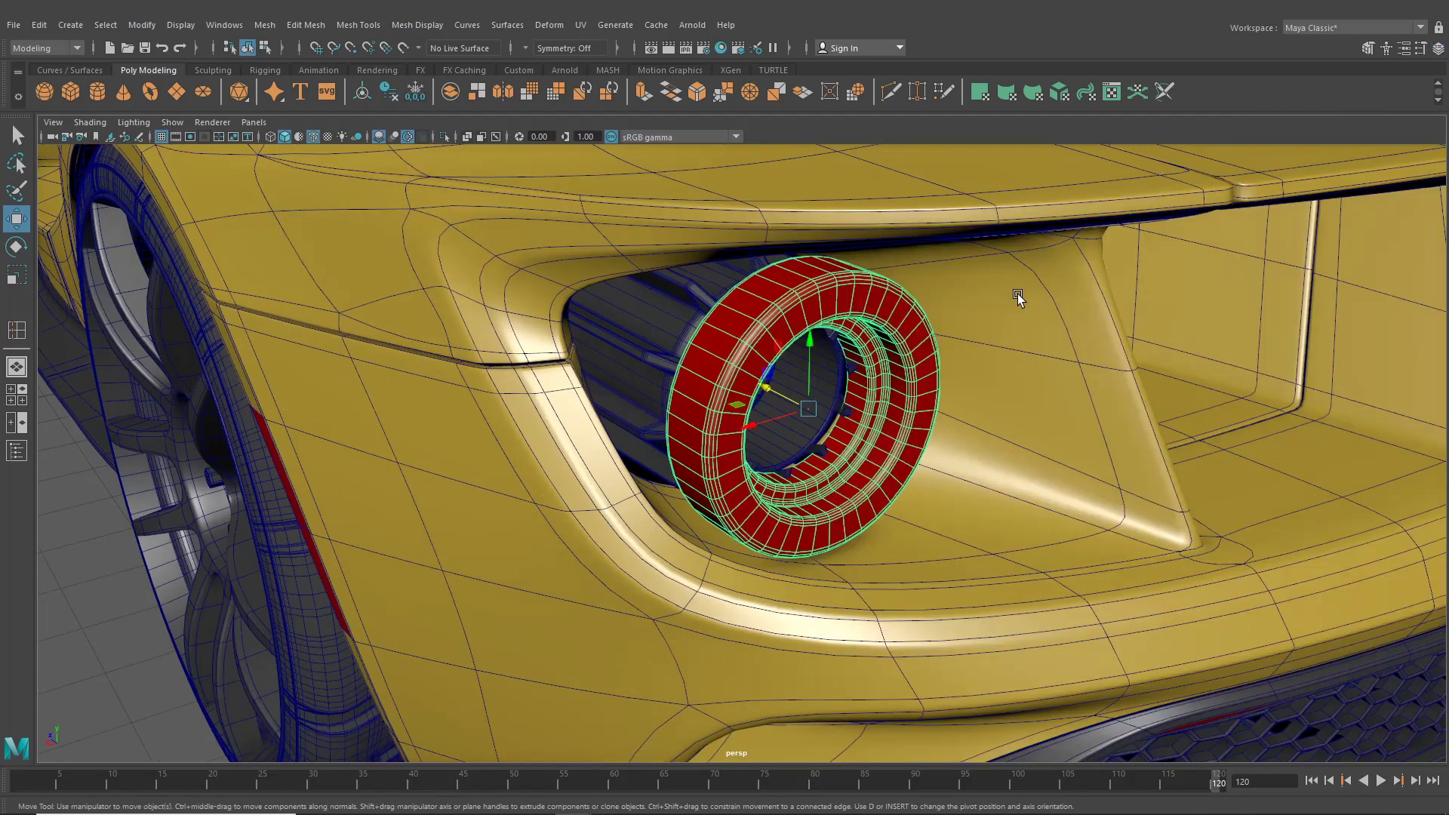
middle_click_drag(853, 382, 787, 401, "alt")
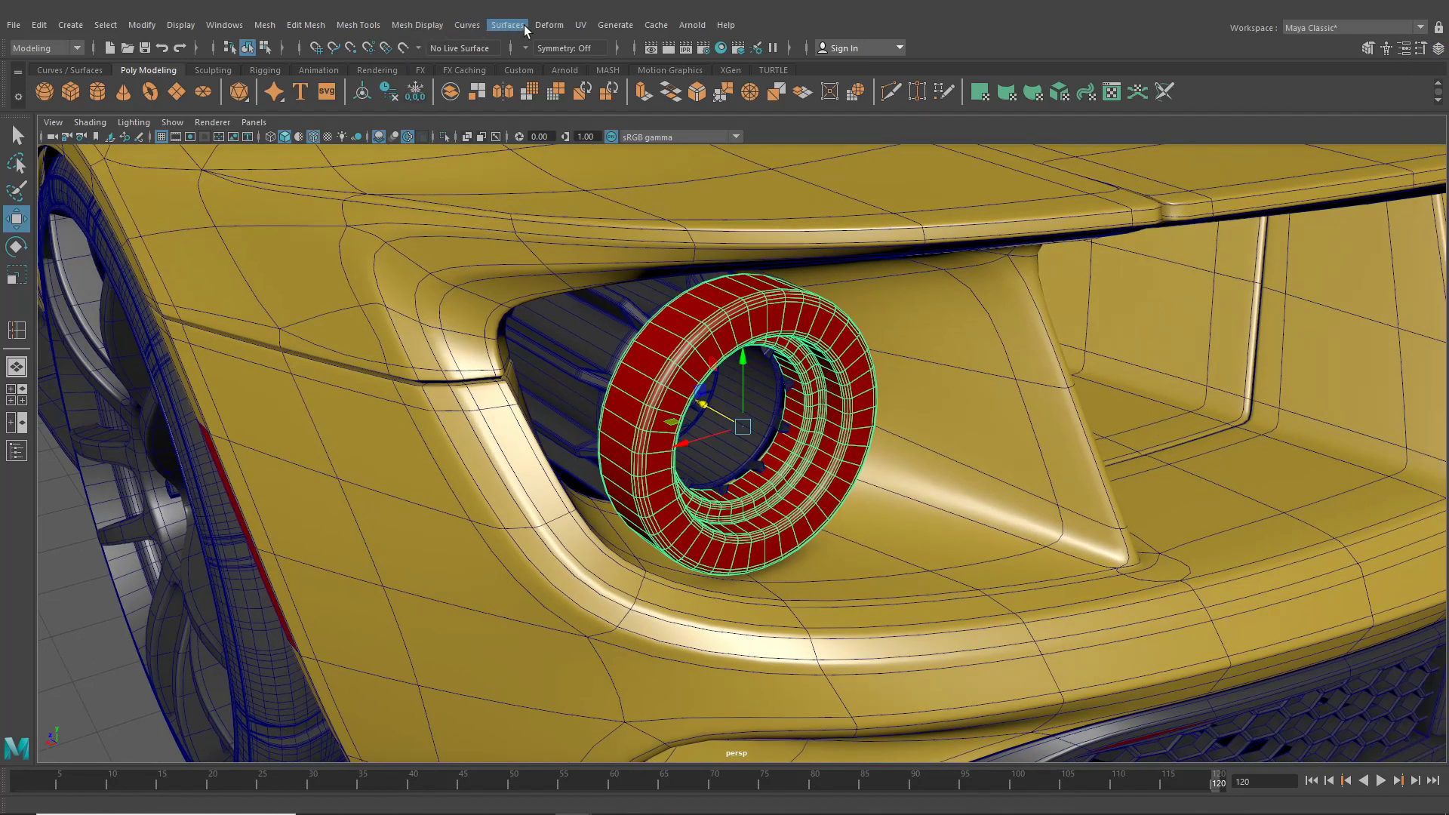
left_click(721, 48)
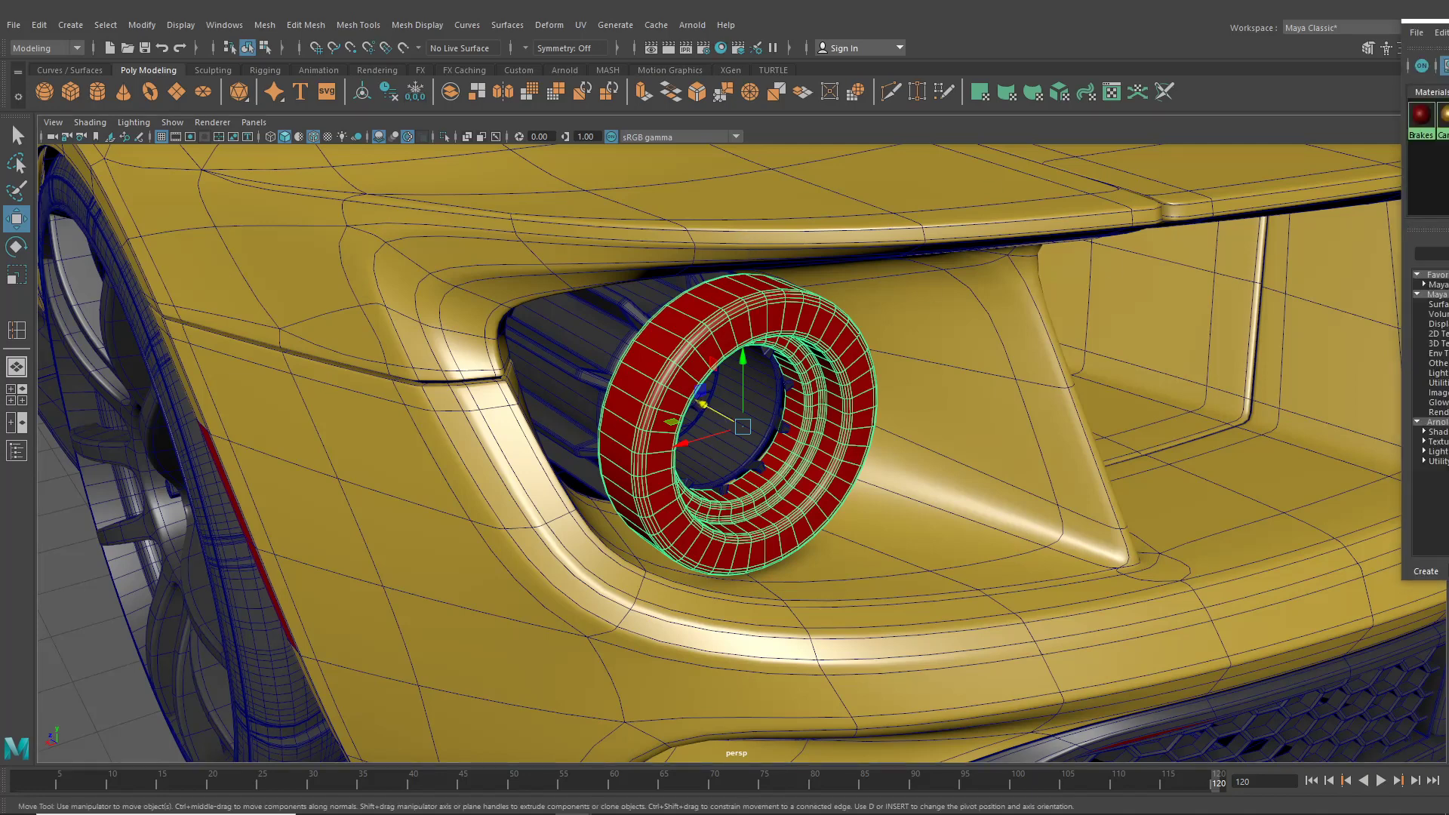
middle_click_drag(1420, 113, 897, 298)
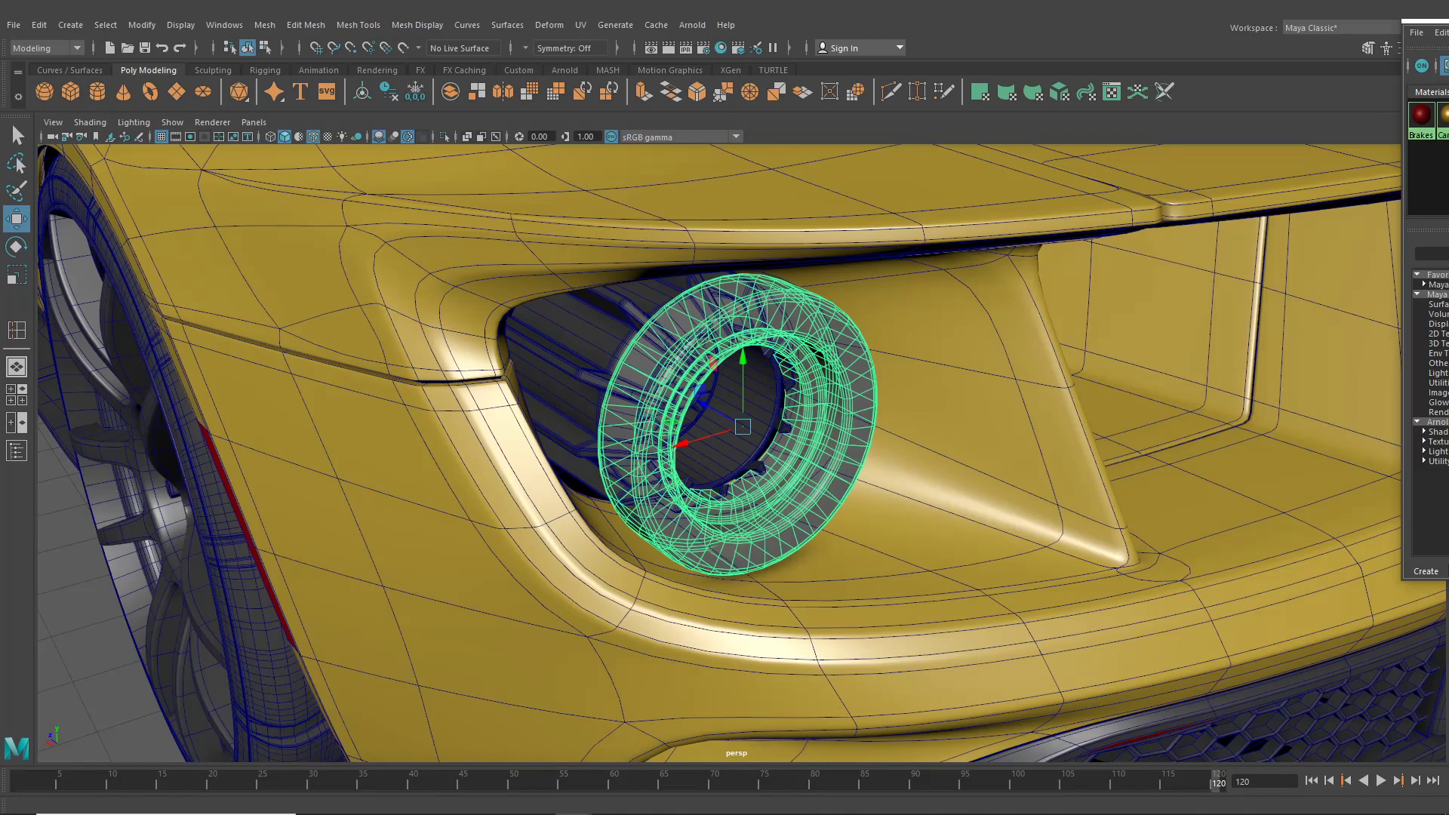
Turn off the wireframe overlay on the shaded car and select the tail-light ring in a close view
left_click(102, 606)
middle_click_drag(455, 484, 494, 509, "alt")
right_click_drag(494, 509, 529, 501, "alt")
left_click(311, 137)
left_click_drag(677, 402, 930, 471, "alt")
middle_click_drag(930, 471, 813, 420, "alt")
left_click_drag(813, 419, 724, 437, "alt")
left_click(731, 391)
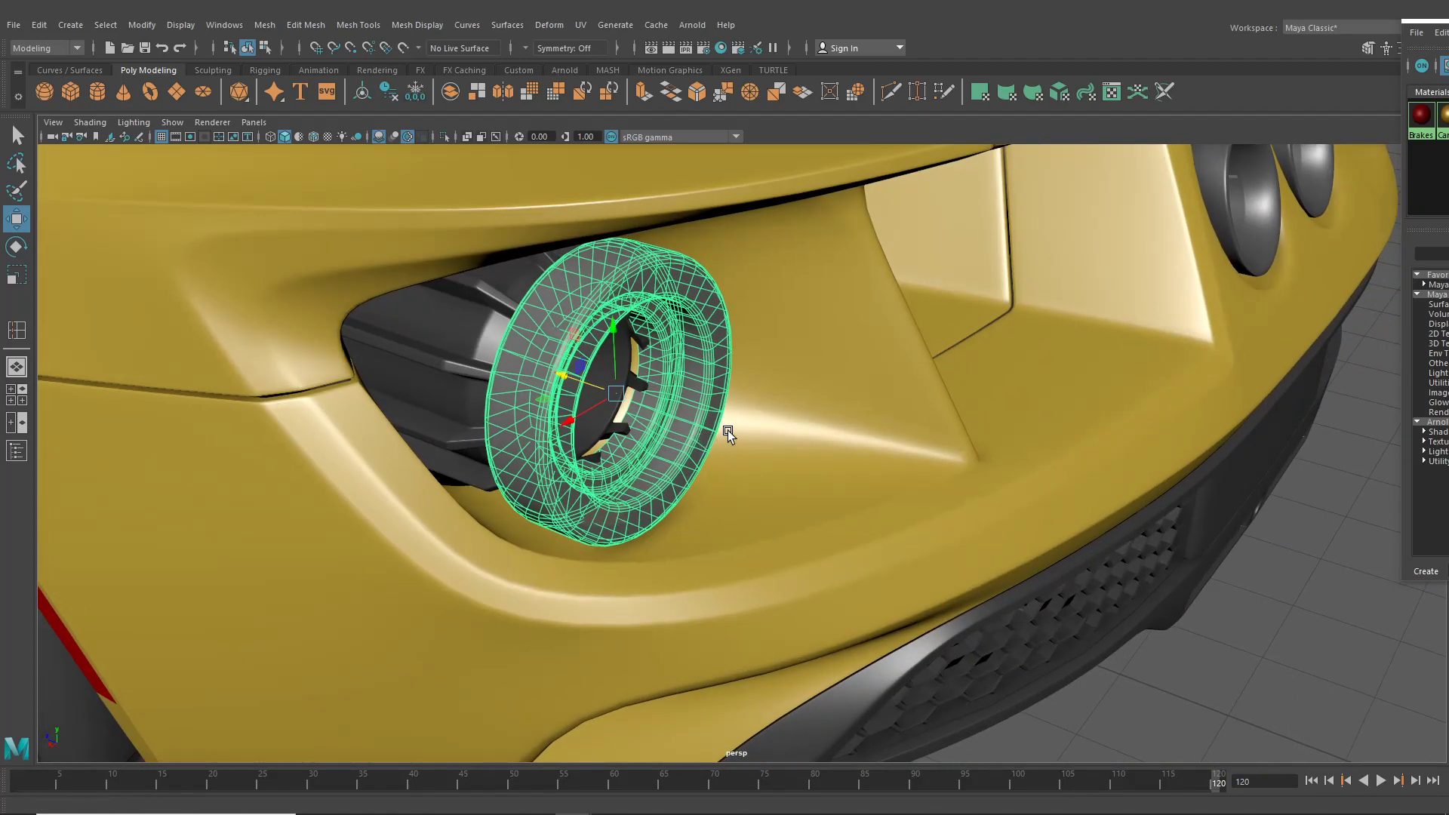
middle_click_drag(765, 361, 785, 385, "alt")
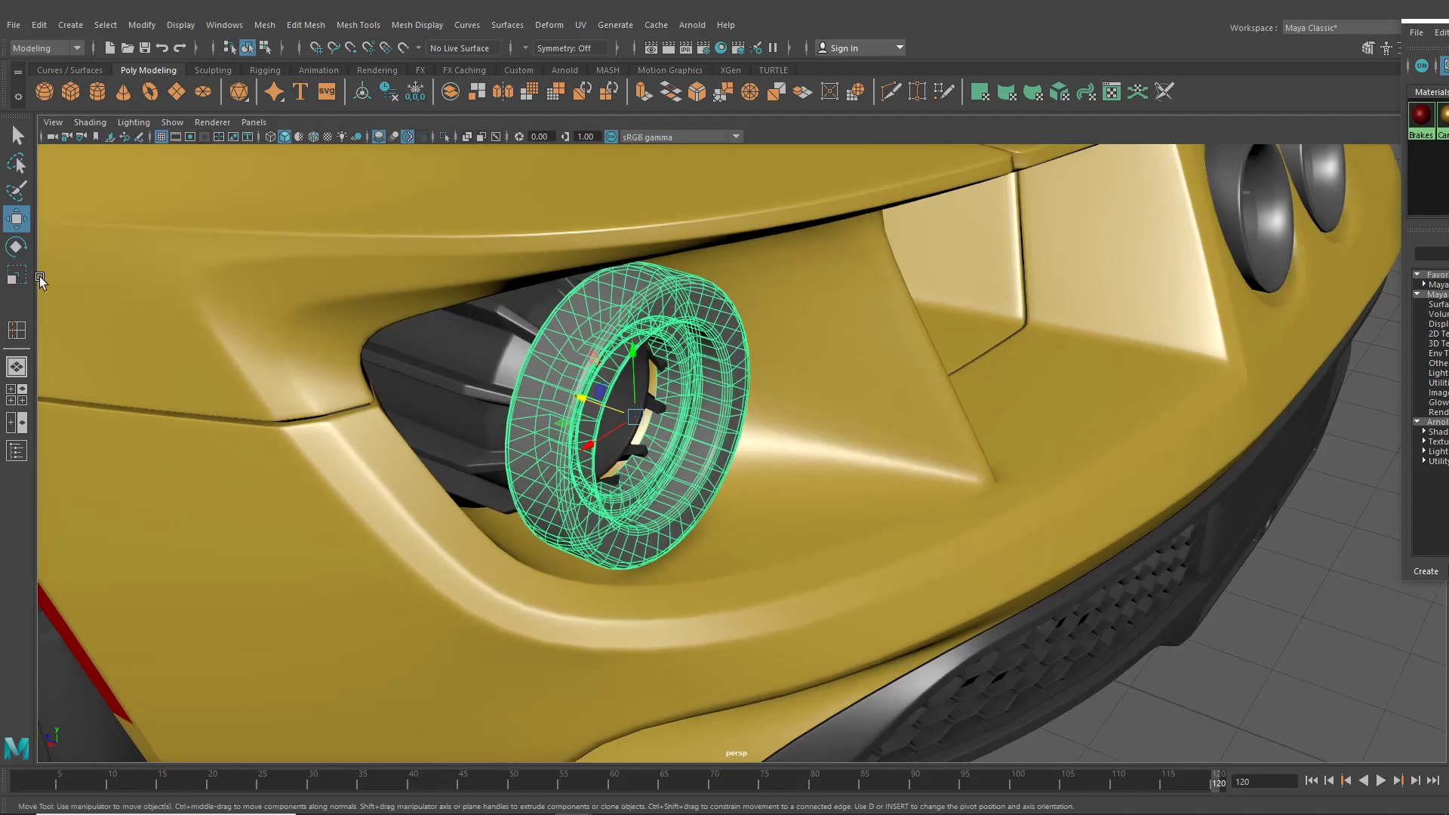
Scale up a copy of the tail-light ring uniformly so it surrounds the original ring
key("r")
left_click_drag(634, 415, 726, 482)
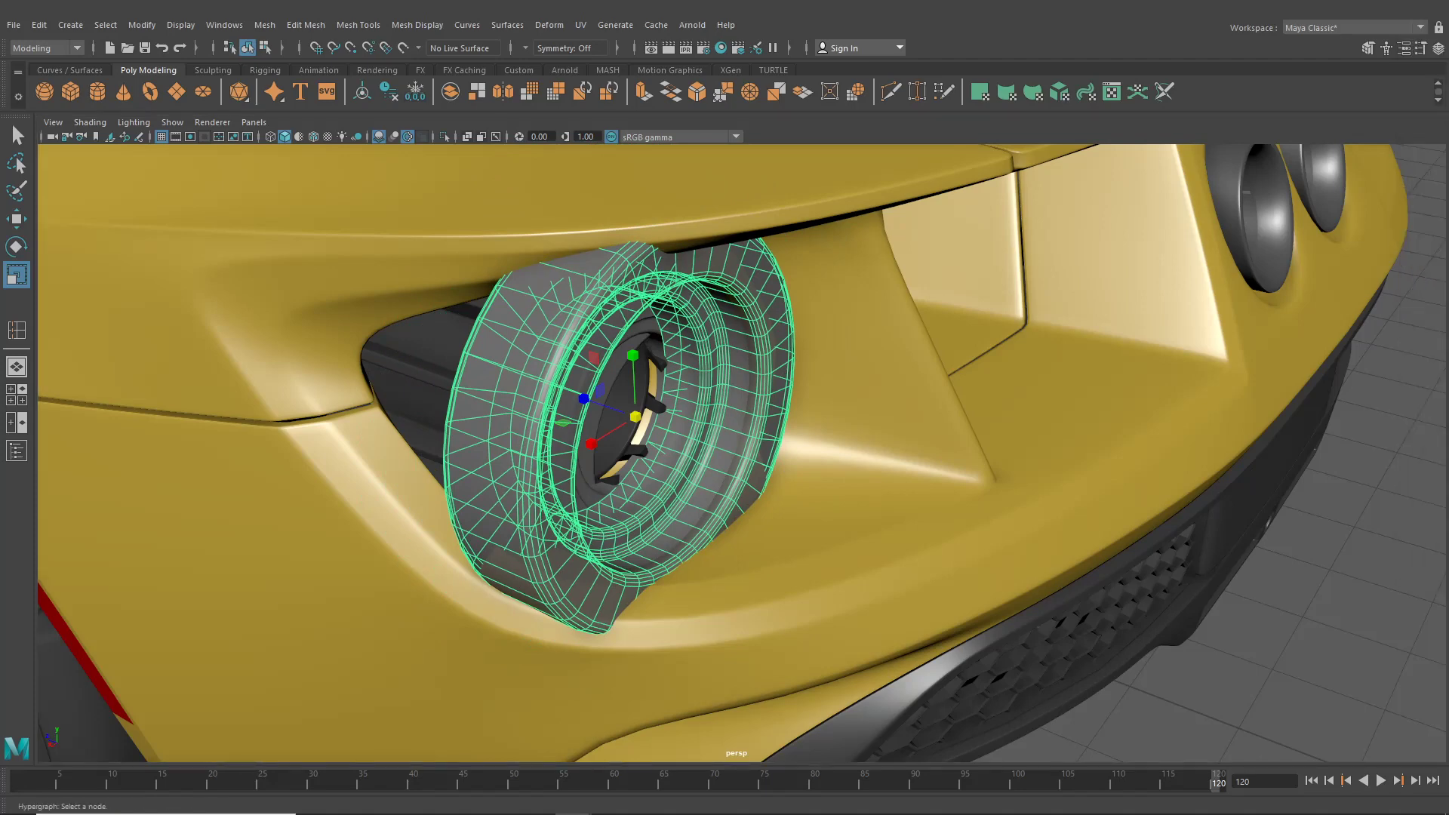
key("ctrl+z")
Switch the enlarged ring to face selection and delete a face loop on its front inner side
scroll(579, 303, "down", 2)
middle_click_drag(578, 302, 587, 307, "alt")
scroll(589, 310, "up", 2)
right_click_drag(587, 324, 588, 348)
left_click_drag(587, 346, 601, 358, "alt")
right_click_drag(601, 358, 610, 406, "alt")
left_click(581, 339)
double_click(559, 393, "shift")
key("Delete")
Delete the remaining inner face loops at the back of the enlarged ring, keeping its outer band
left_click_drag(470, 375, 1148, 423, "alt")
right_click_drag(1148, 421, 1004, 426, "alt")
middle_click_drag(1004, 427, 604, 498, "alt")
right_click_drag(604, 499, 683, 502, "alt")
left_click(934, 399)
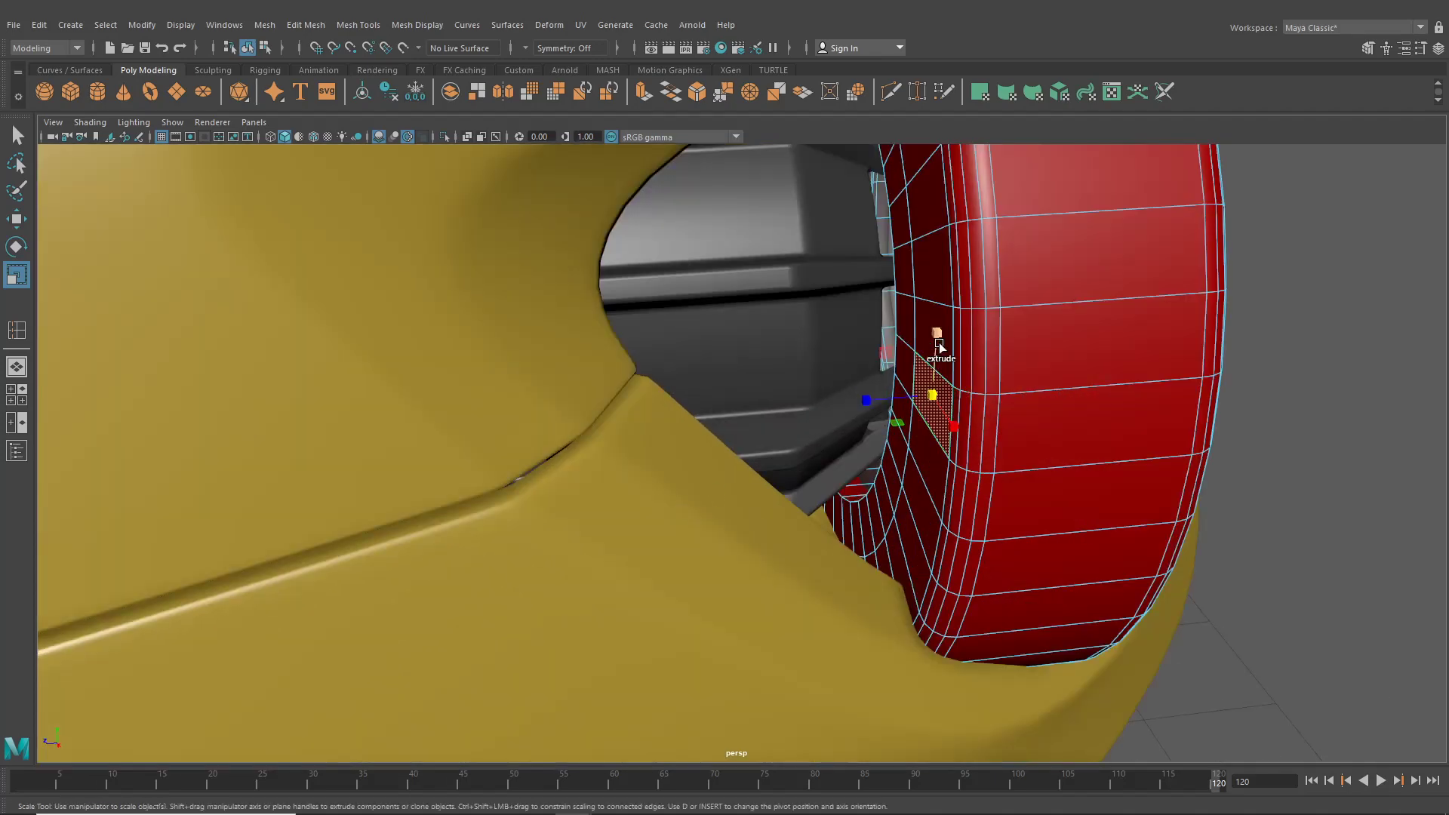
double_click(922, 310, "shift")
key("Delete")
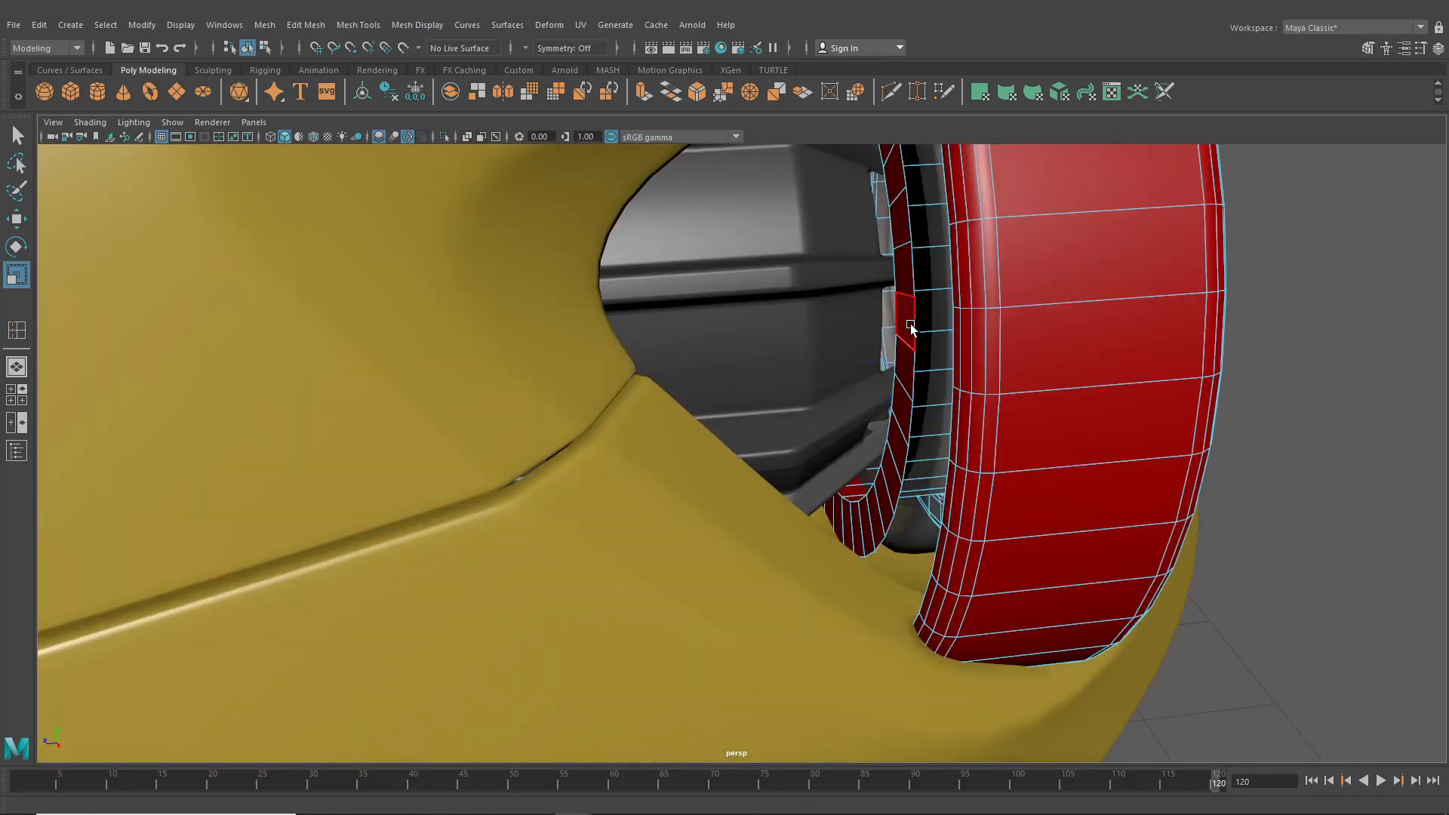
double_click(910, 324)
key("Delete")
scroll(912, 379, "down", 5)
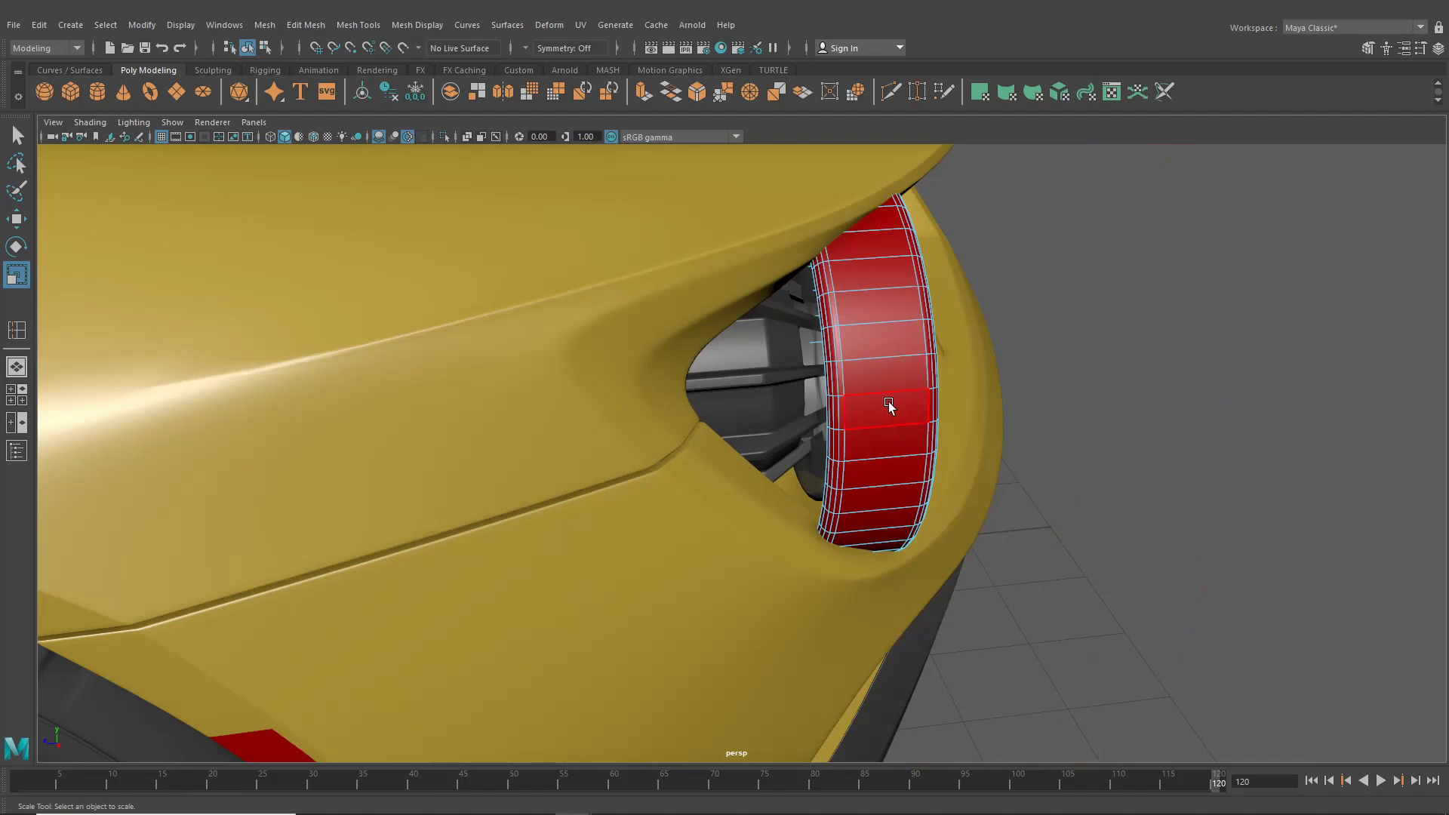
Return to object selection and scale the trimmed outer band uniformly to 0.98
left_click_drag(890, 405, 734, 446, "alt")
middle_click_drag(735, 446, 1055, 683, "alt")
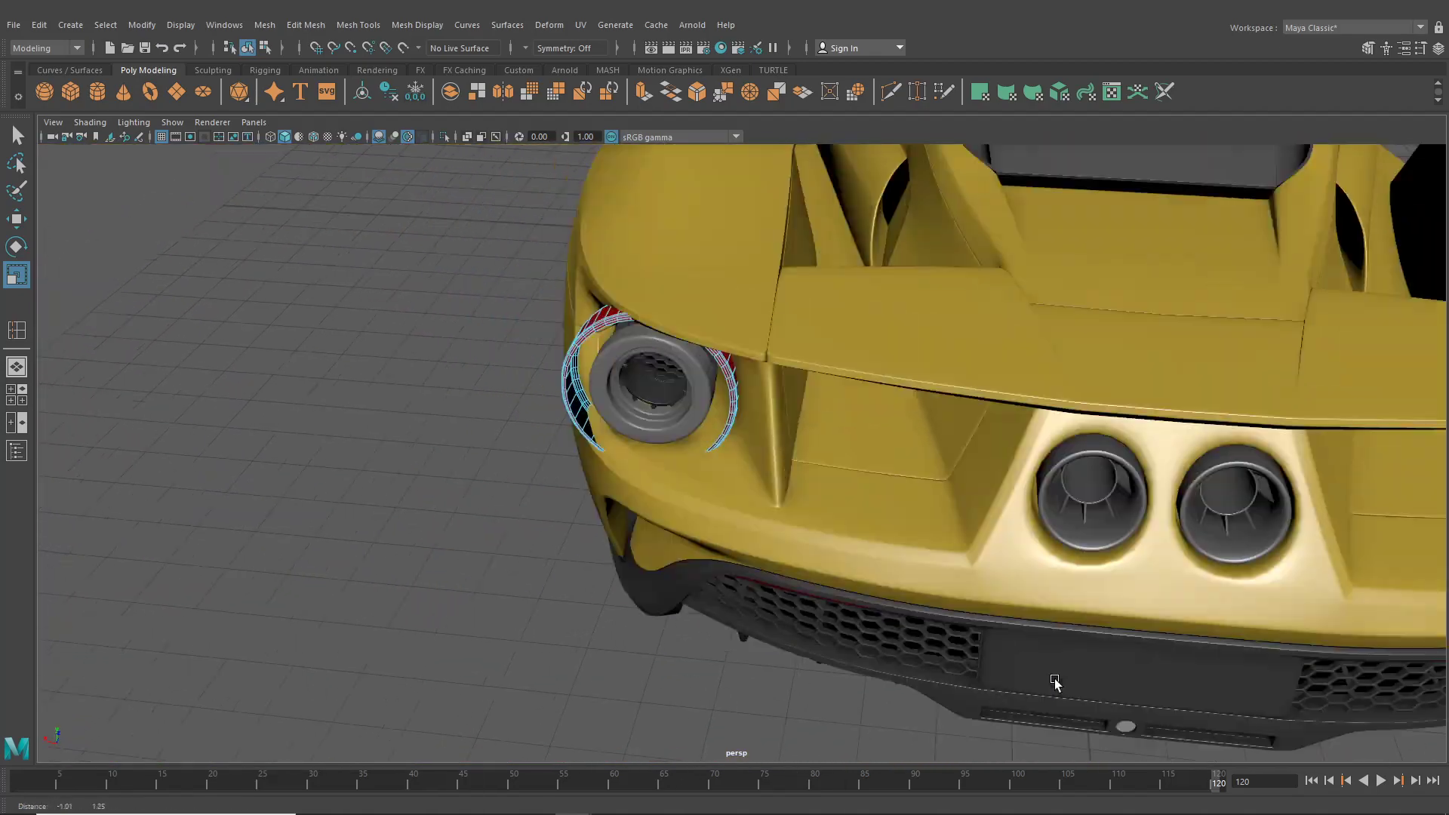
left_click_drag(894, 631, 963, 537, "alt")
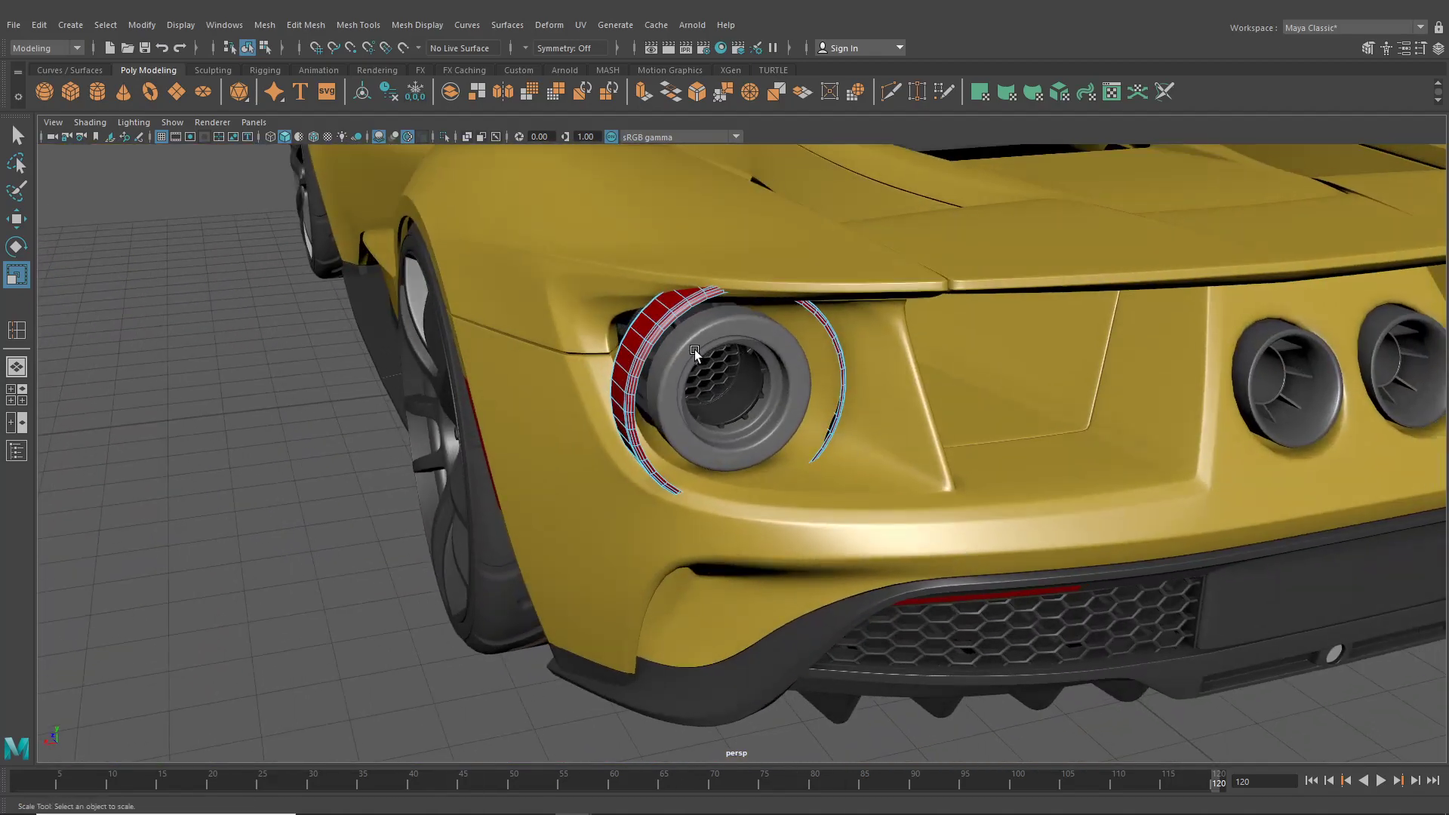
left_click_drag(445, 347, 474, 400, "alt")
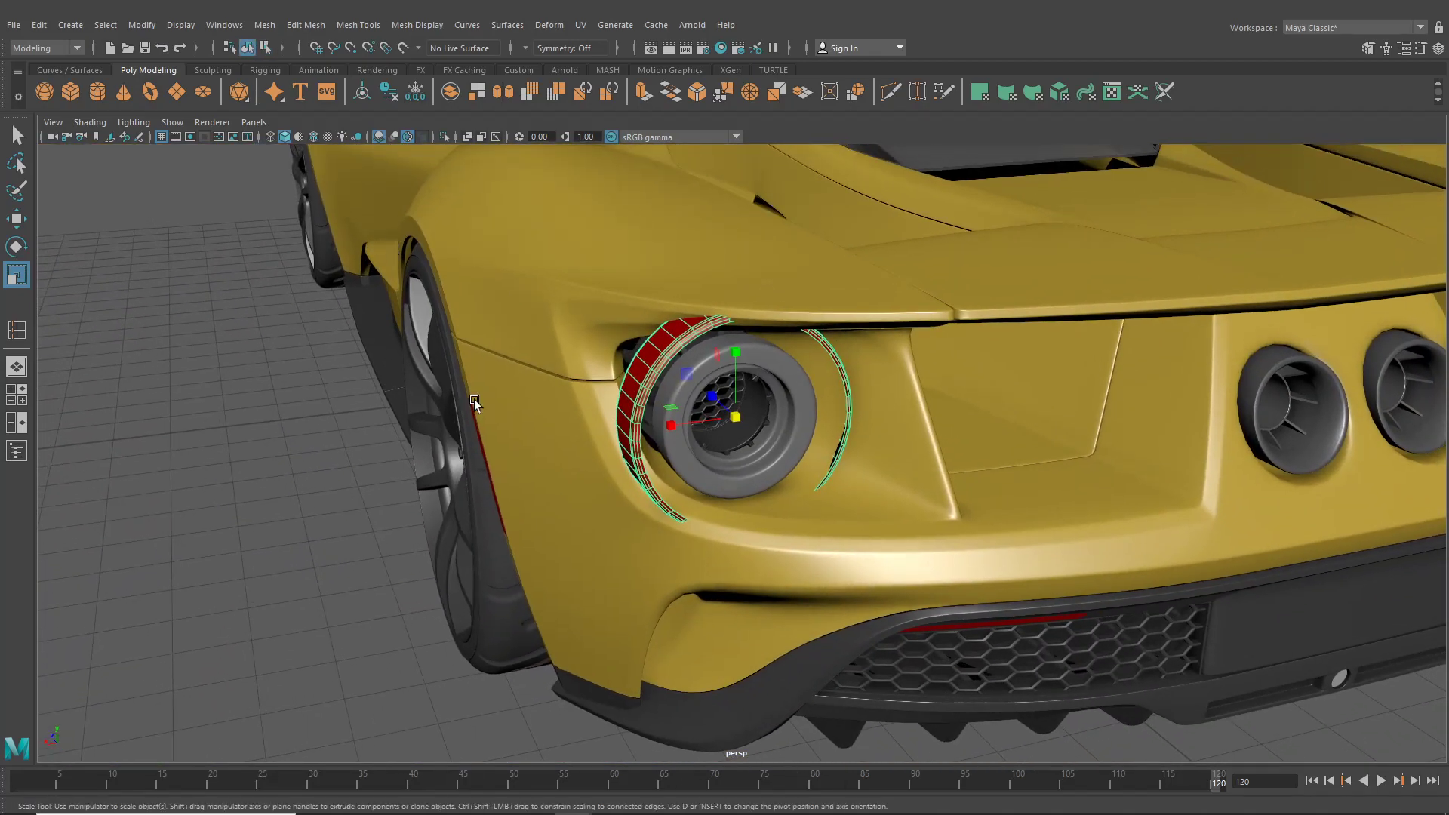
right_click_drag(474, 400, 655, 445, "alt")
left_click_drag(655, 445, 564, 504, "alt")
left_click_drag(677, 511, 370, 190)
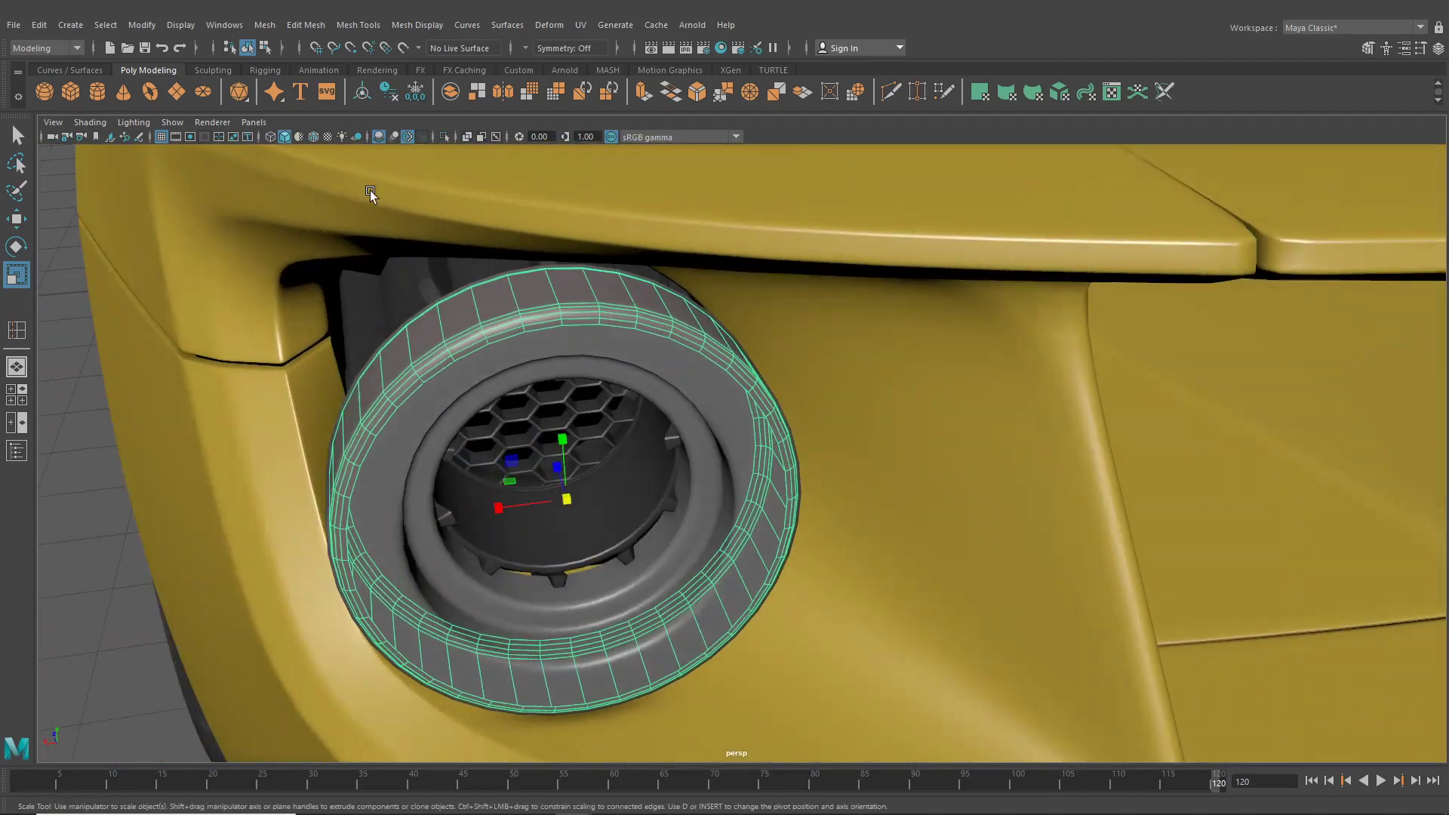
Select the outer band's front border edge loop and extrude it inward to form the ring's front face
left_click(249, 48)
left_click(1368, 50)
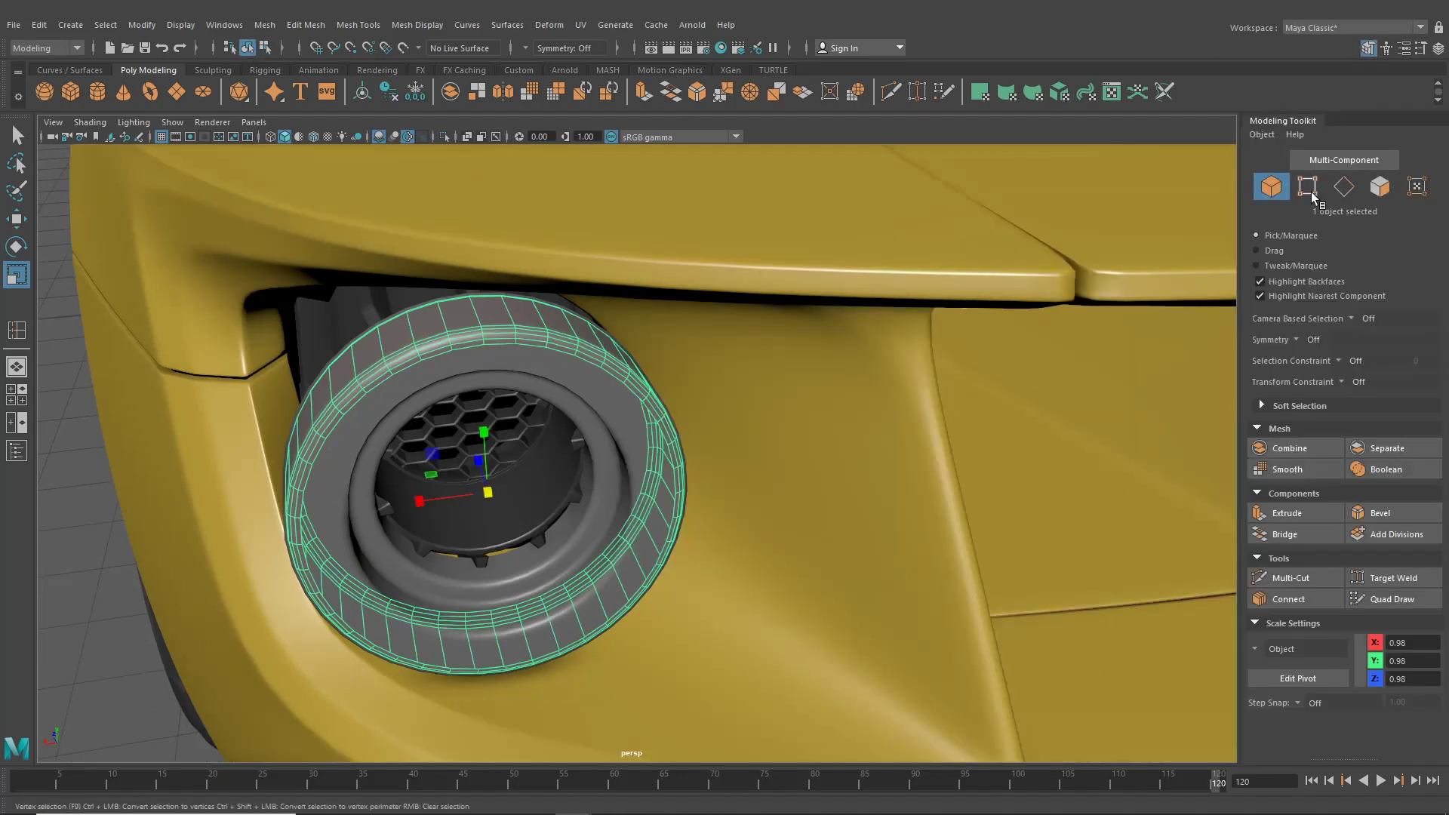
left_click(1344, 189)
scroll(604, 366, "up", 2)
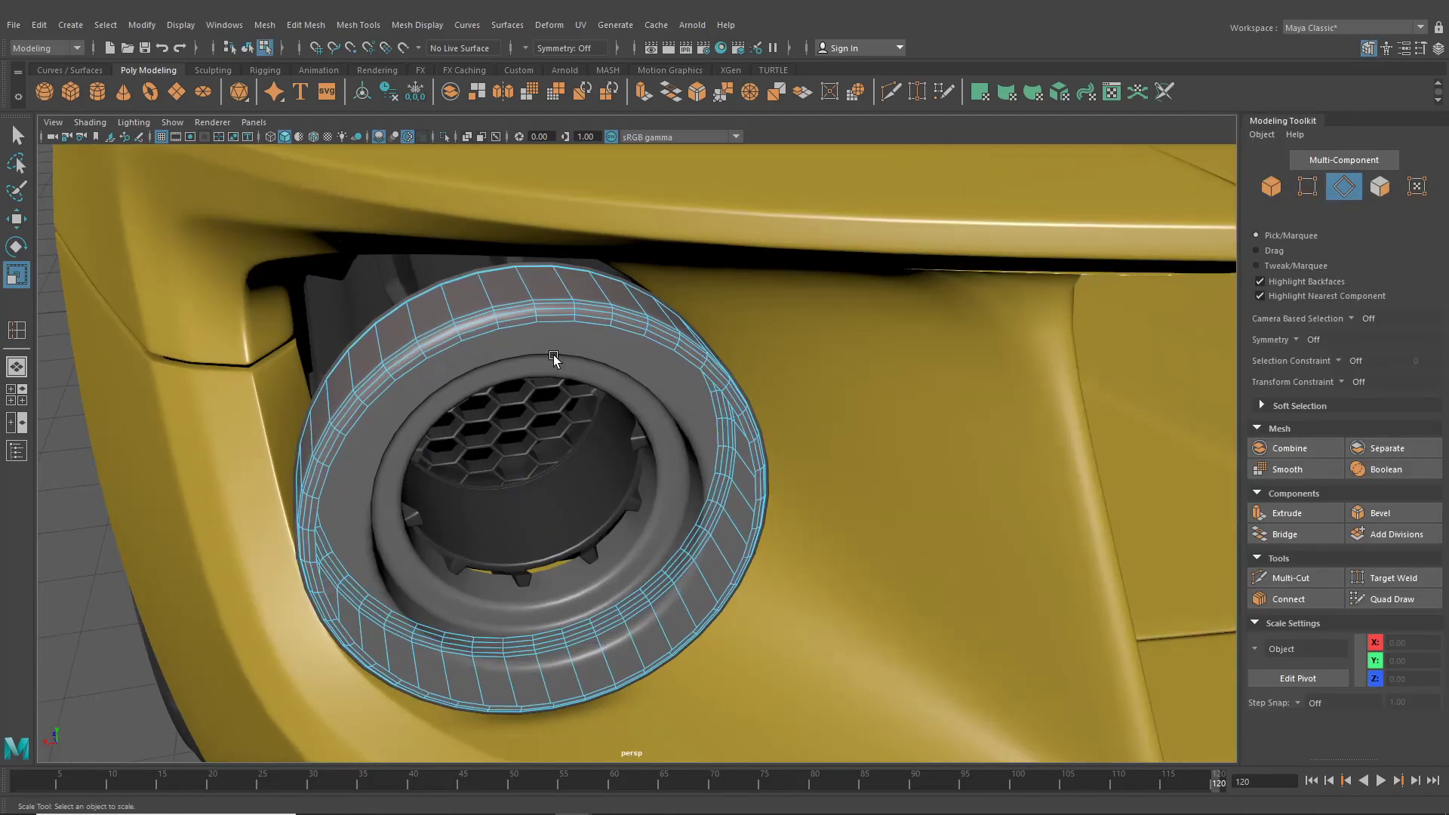
double_click(517, 332)
left_click_drag(586, 371, 528, 317, "alt")
left_click_drag(645, 335, 637, 320, "alt")
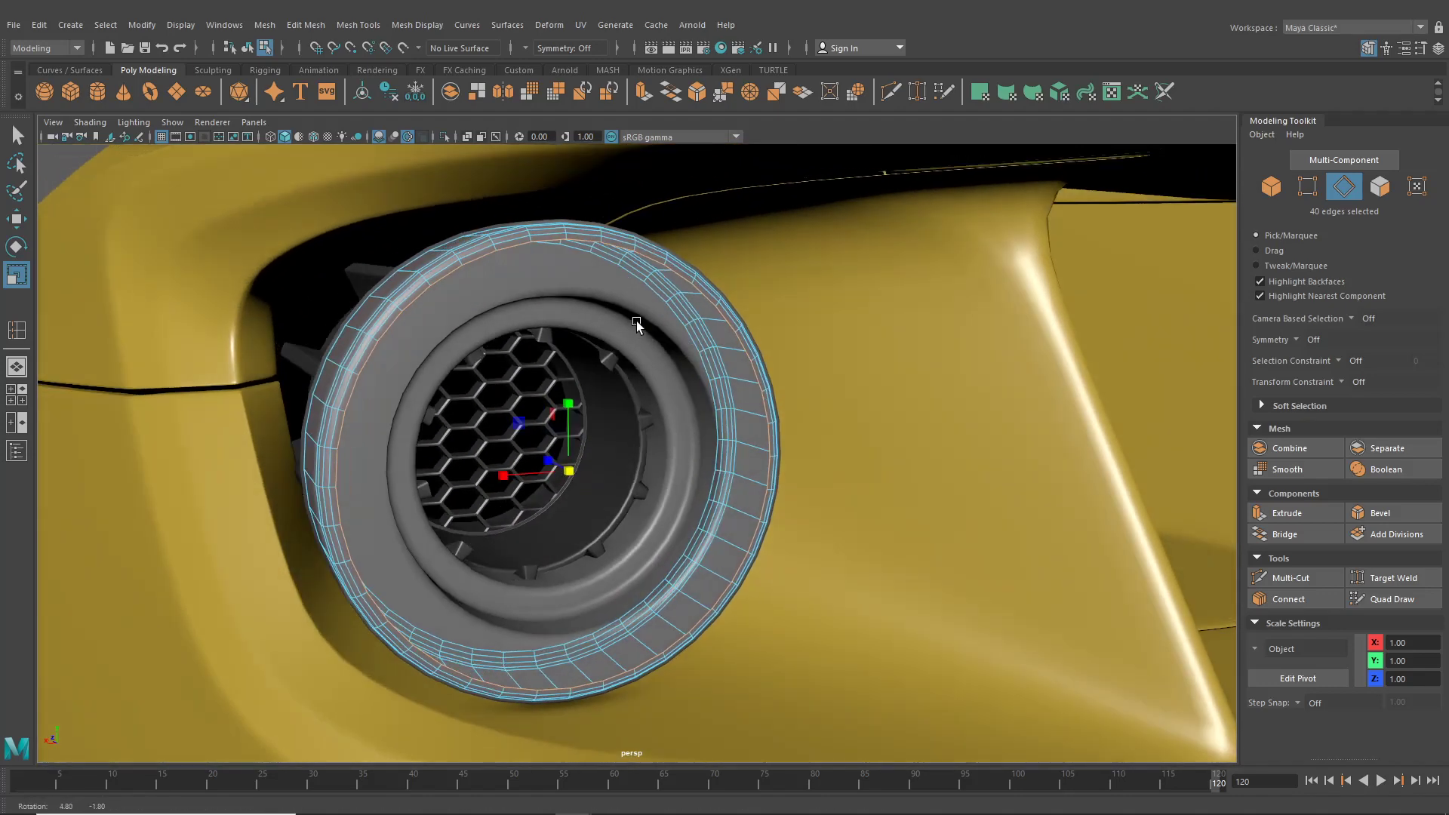
key("ctrl+e")
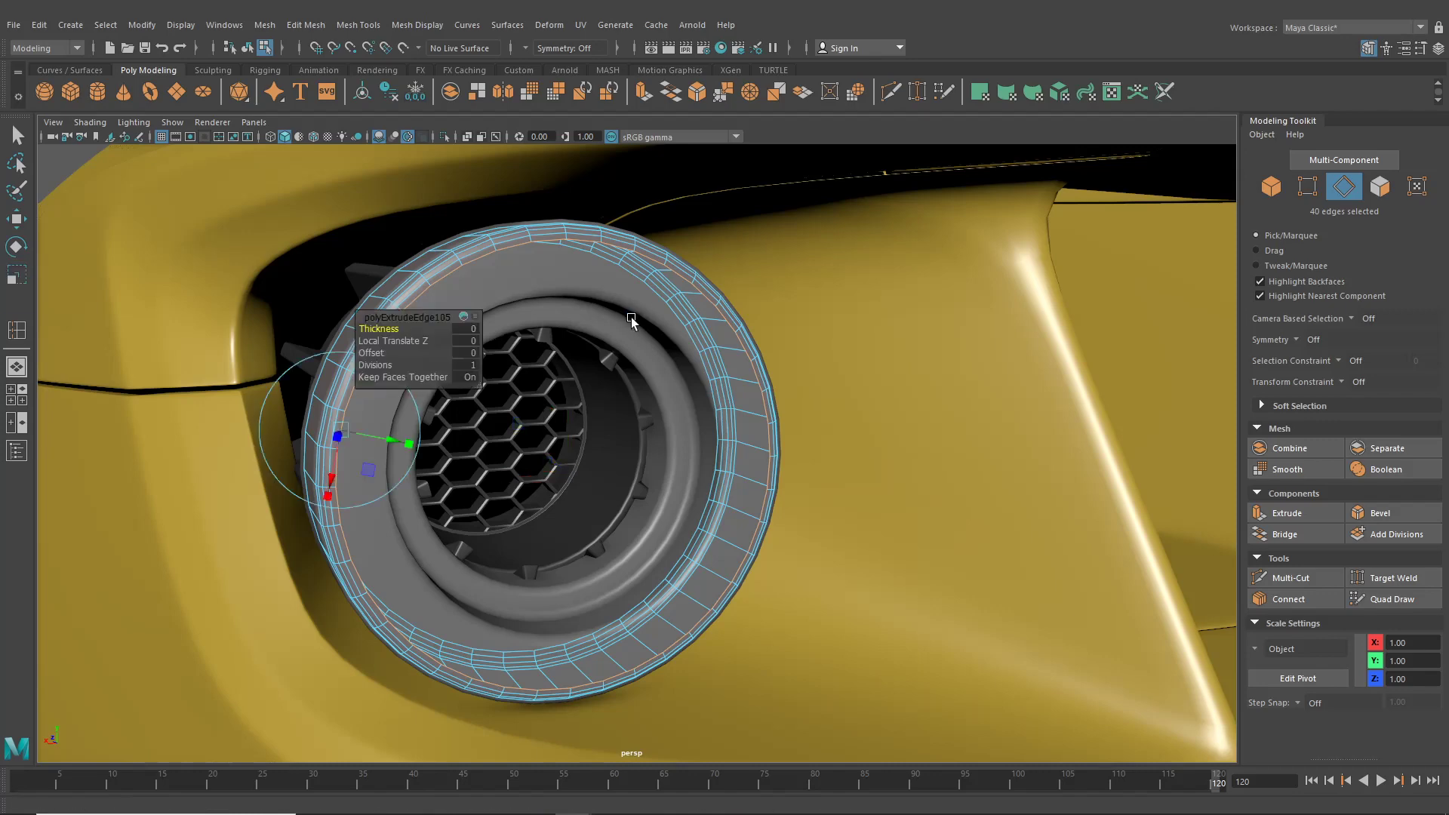
left_click_drag(631, 317, 541, 409, "alt")
left_click(542, 409)
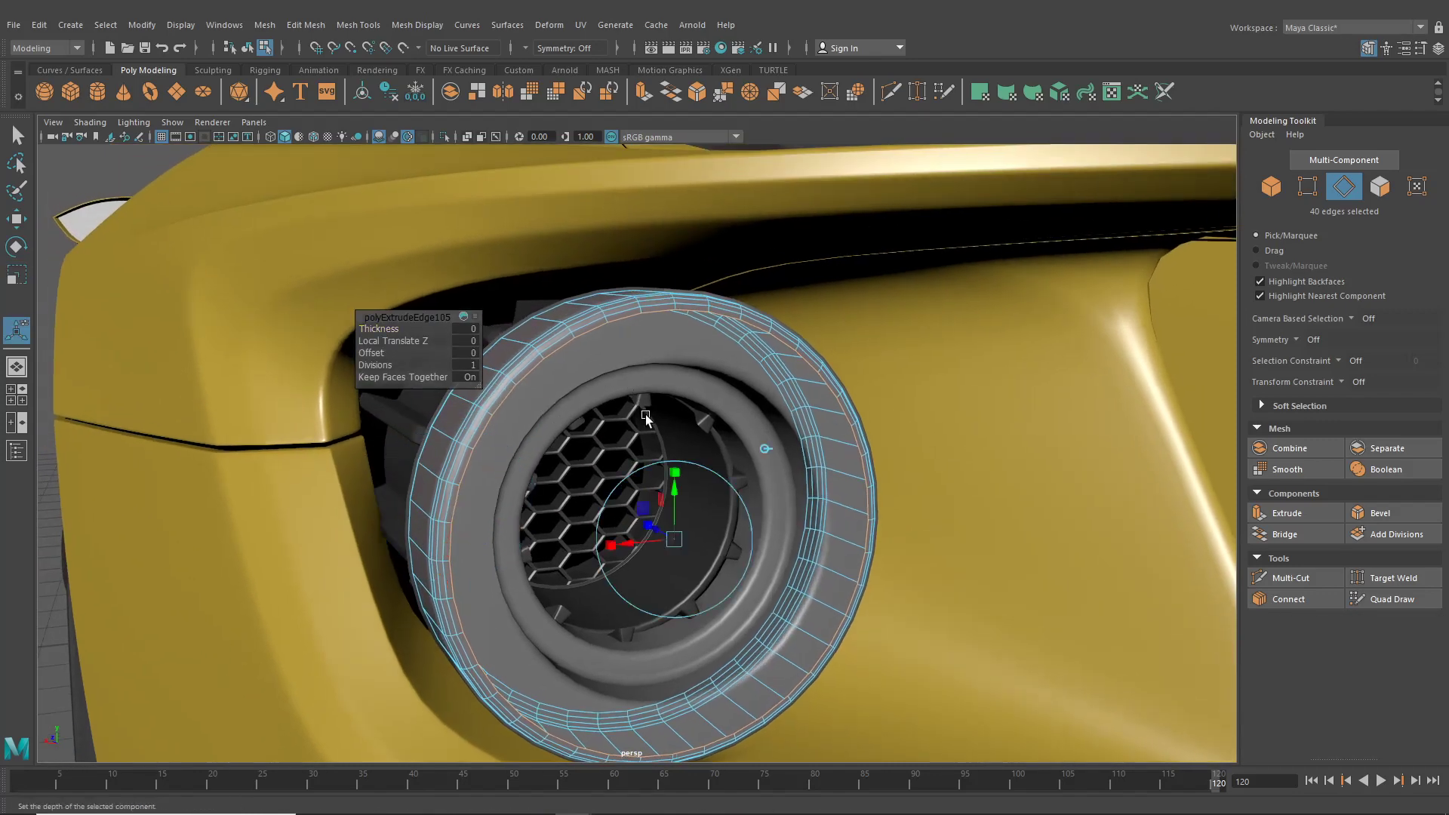
mouse_move(677, 541)
left_mouse_down()
mouse_move(664, 536)
mouse_move(699, 539)
mouse_move(661, 528)
left_mouse_up()
Extrude the inner border edges again and pull them back along the ring's depth to form an inner wall
key("ctrl+e")
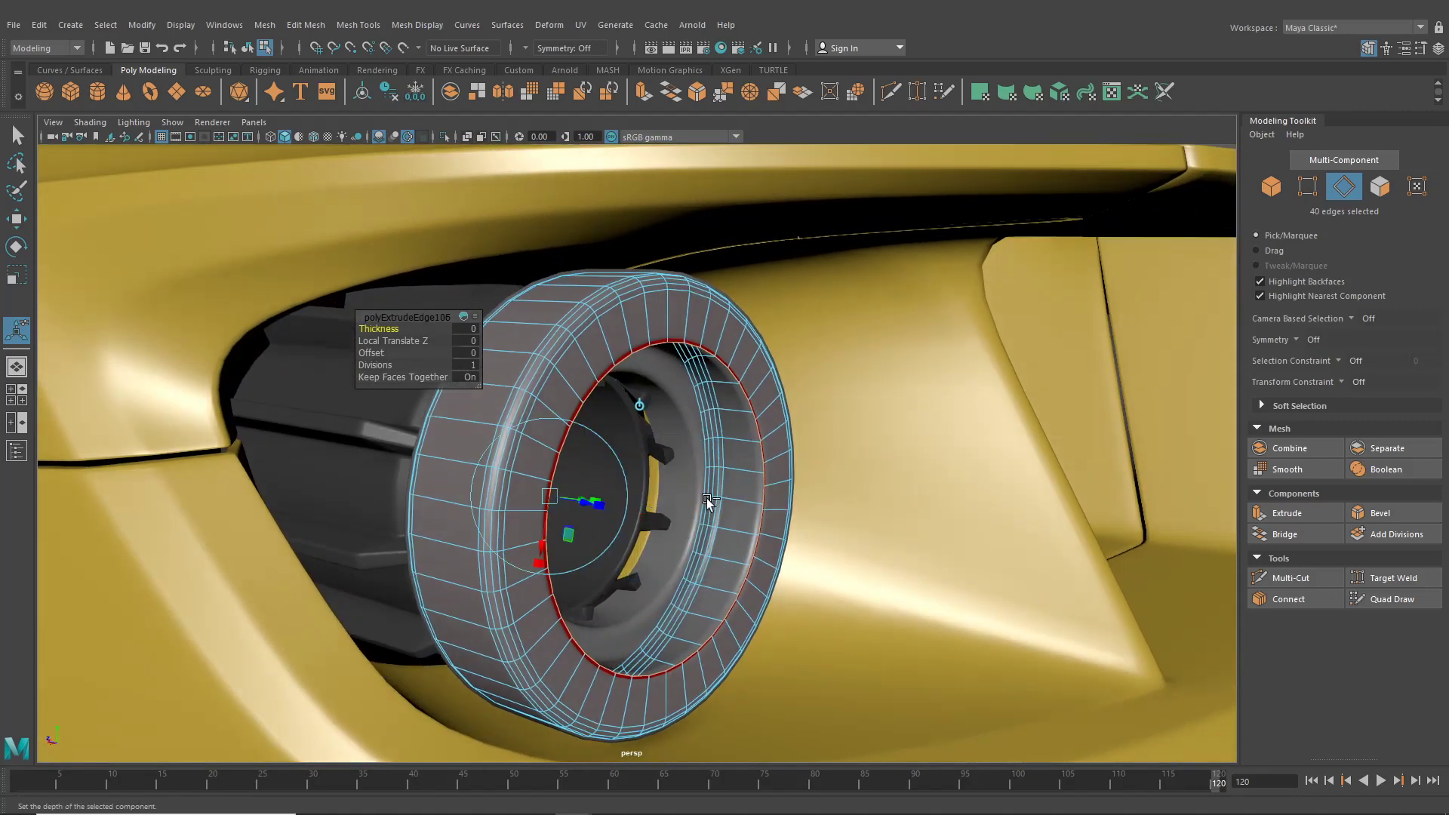
left_click(640, 411)
mouse_move(636, 507)
left_mouse_down()
mouse_move(578, 492)
mouse_move(660, 492)
mouse_move(617, 509)
left_mouse_up()
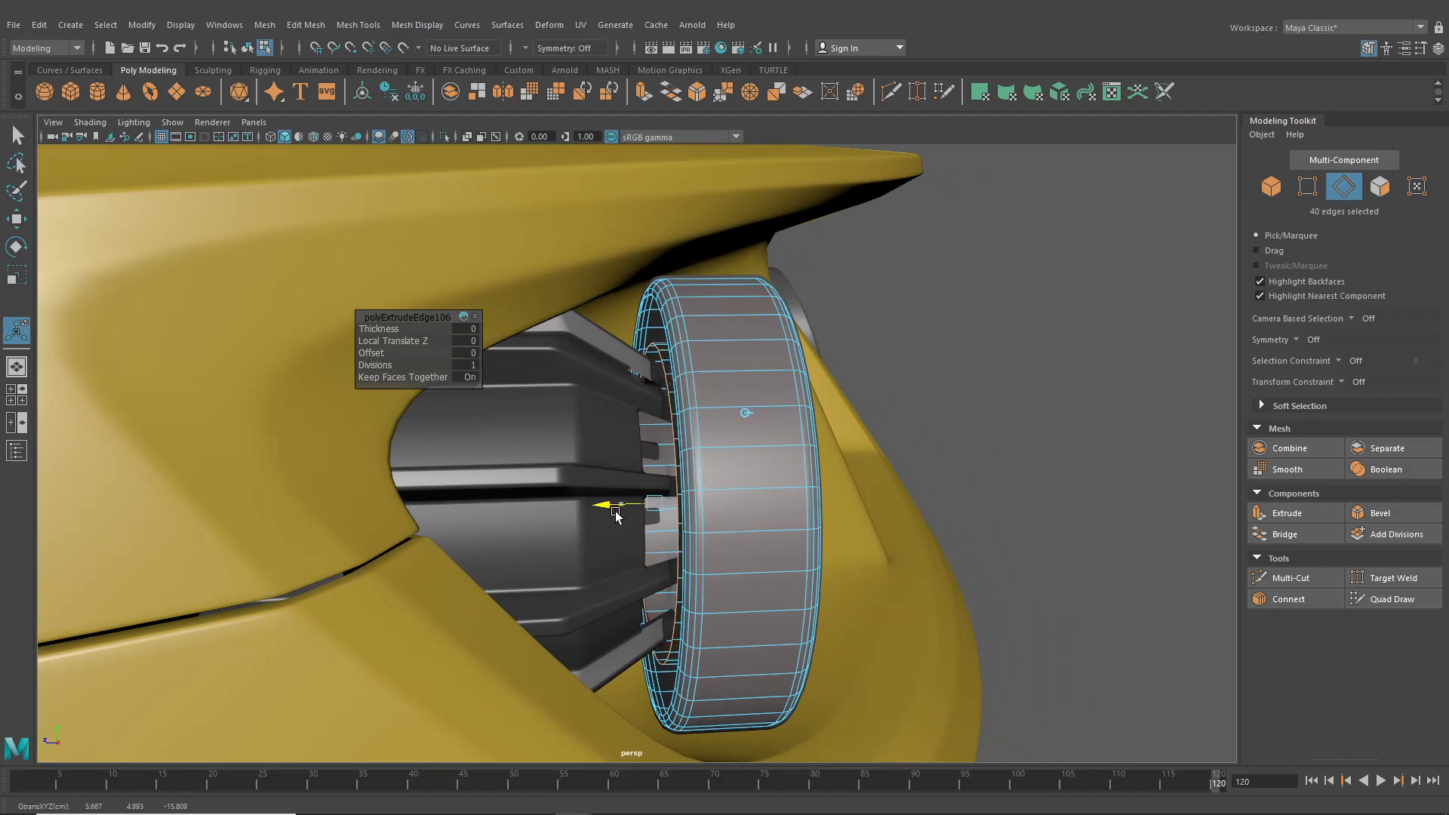
Bevel the edge loop where the front face meets the inner wall, using 5 segments
left_click_drag(638, 518, 842, 419, "alt")
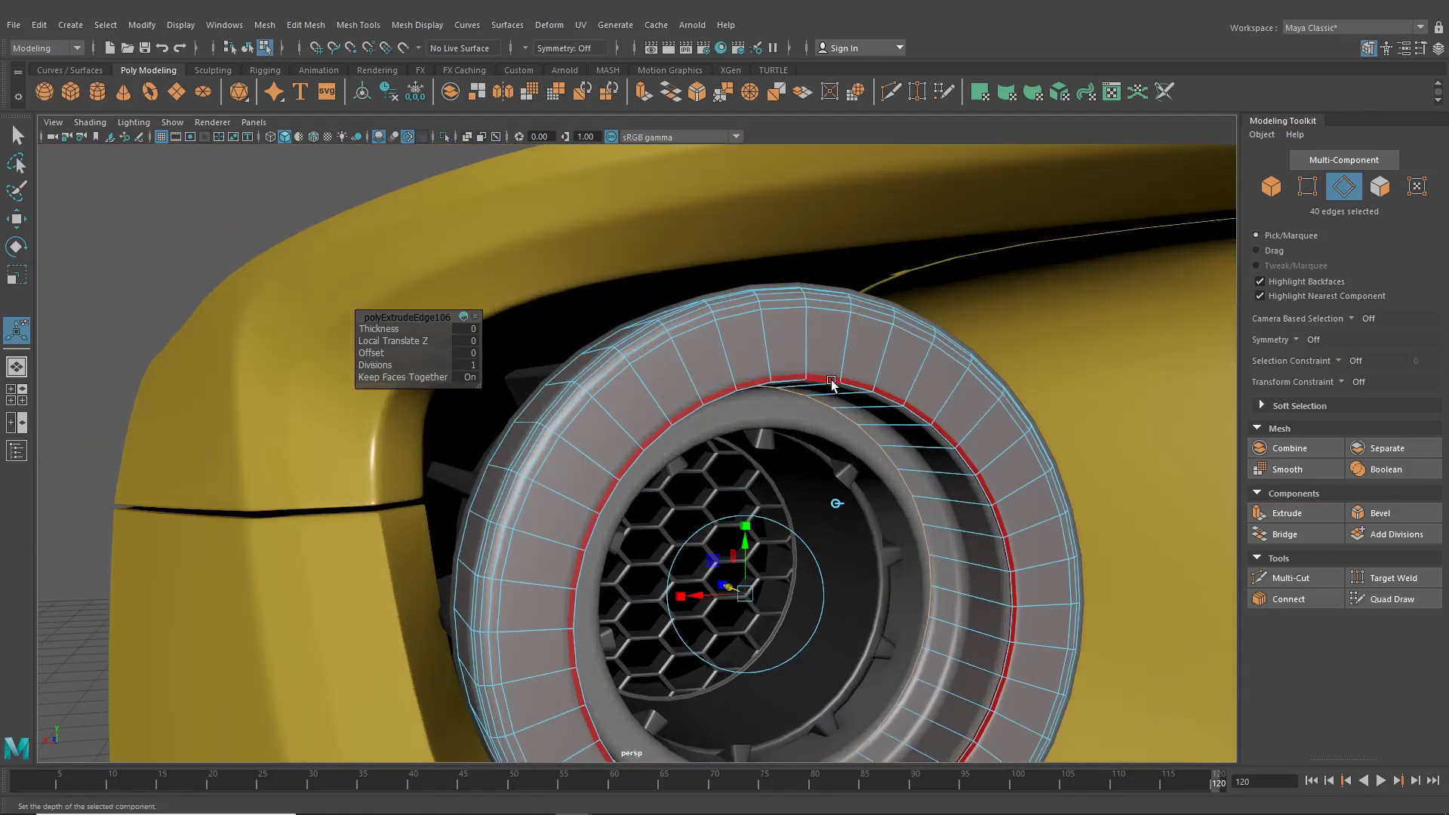
key("t")
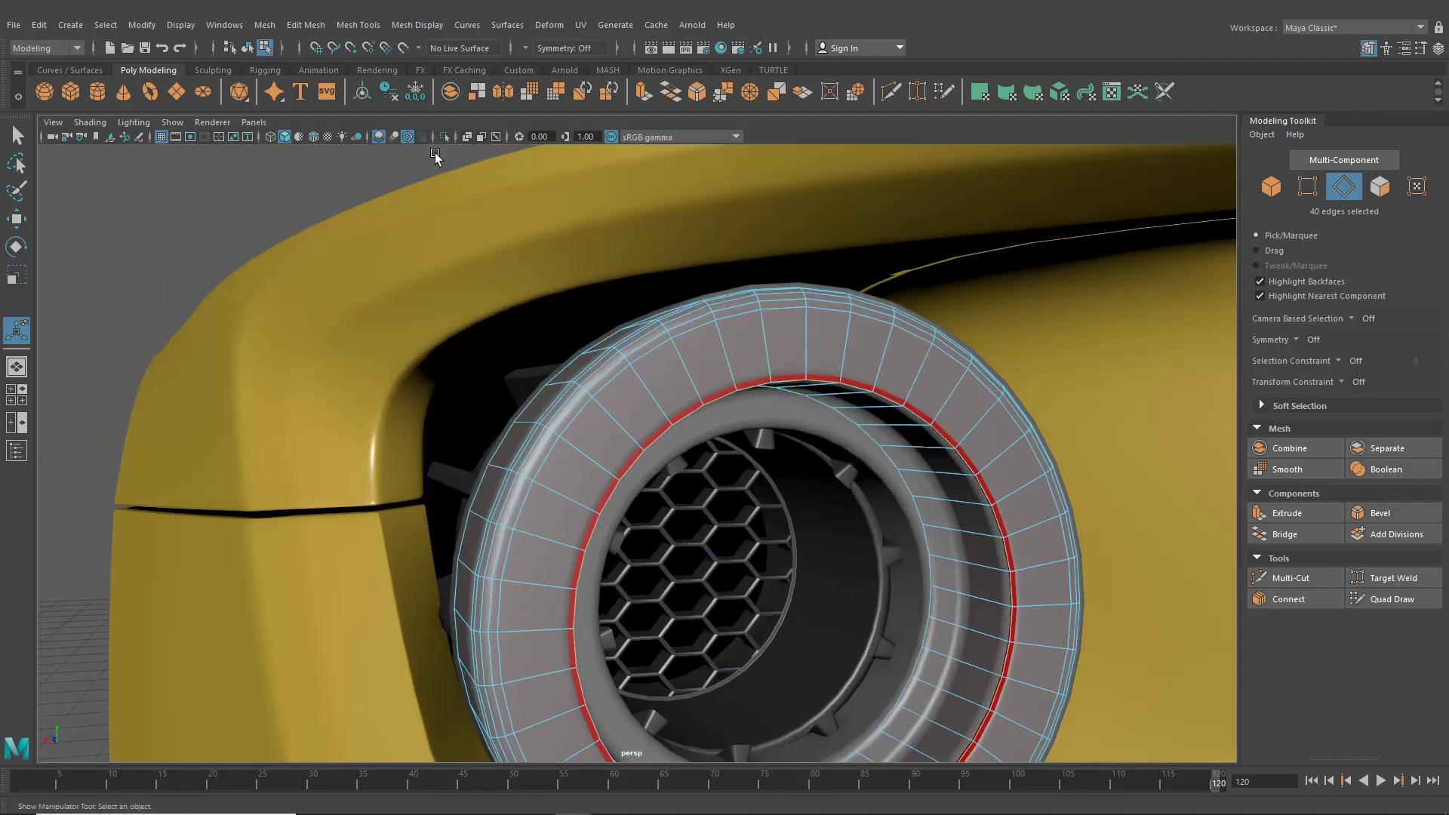
left_click(353, 26)
mouse_move(305, 24)
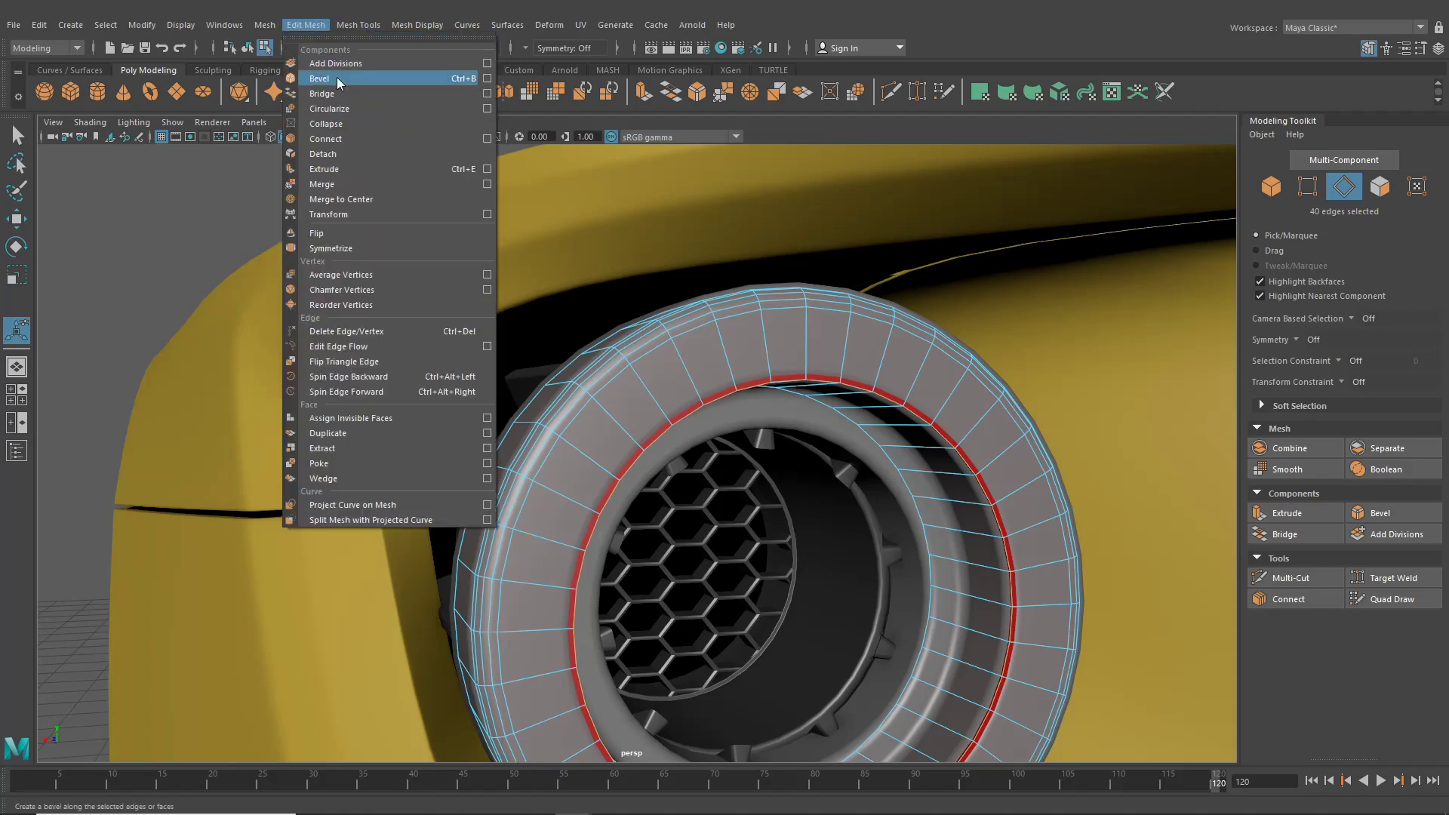
left_click(337, 79)
left_click_drag(642, 377, 548, 374, "alt")
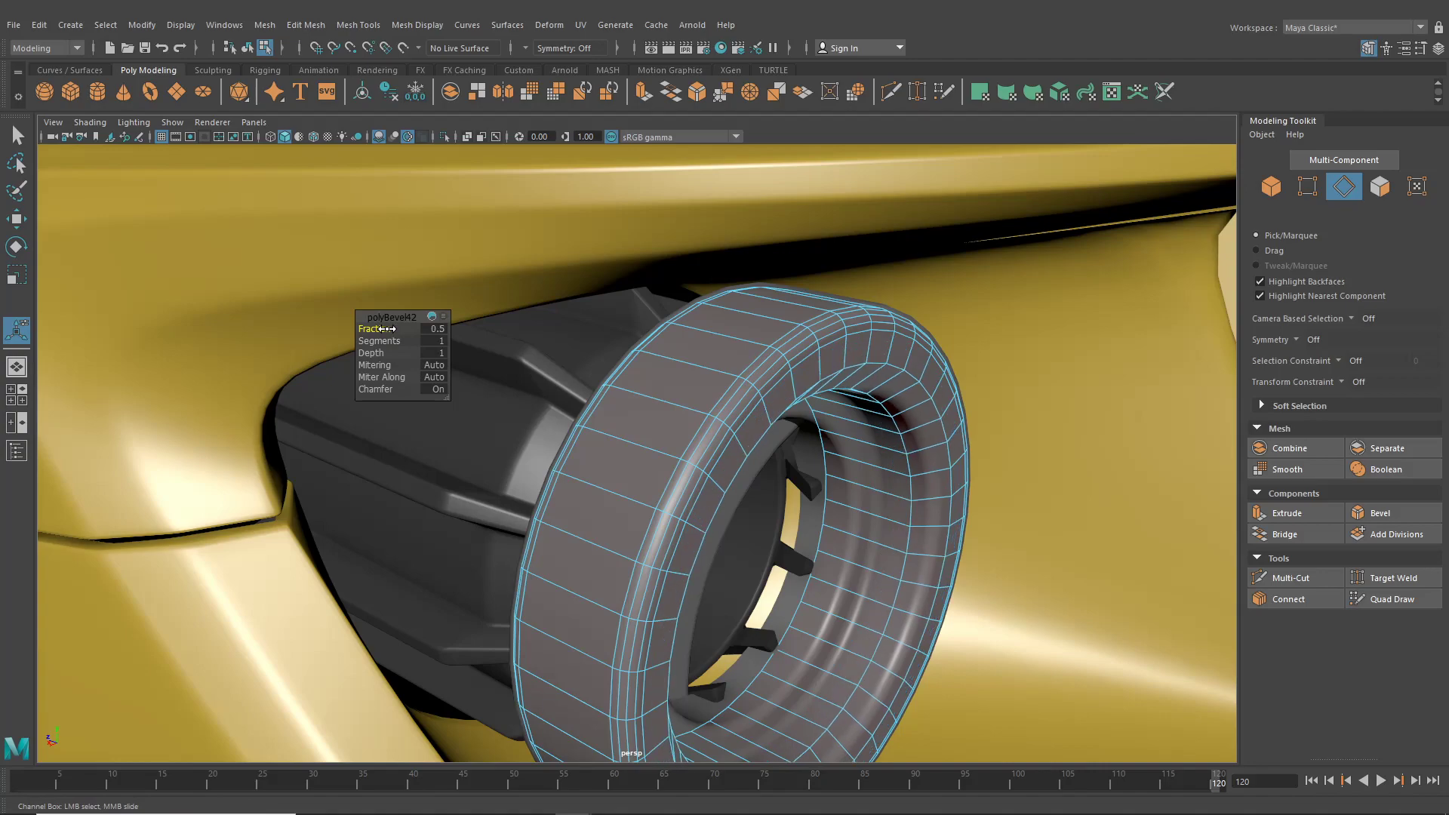
left_click_drag(384, 340, 412, 345)
Select the rear border edge loop of the inner wall and move it along Z to about -15.94
left_click_drag(548, 428, 407, 406, "alt")
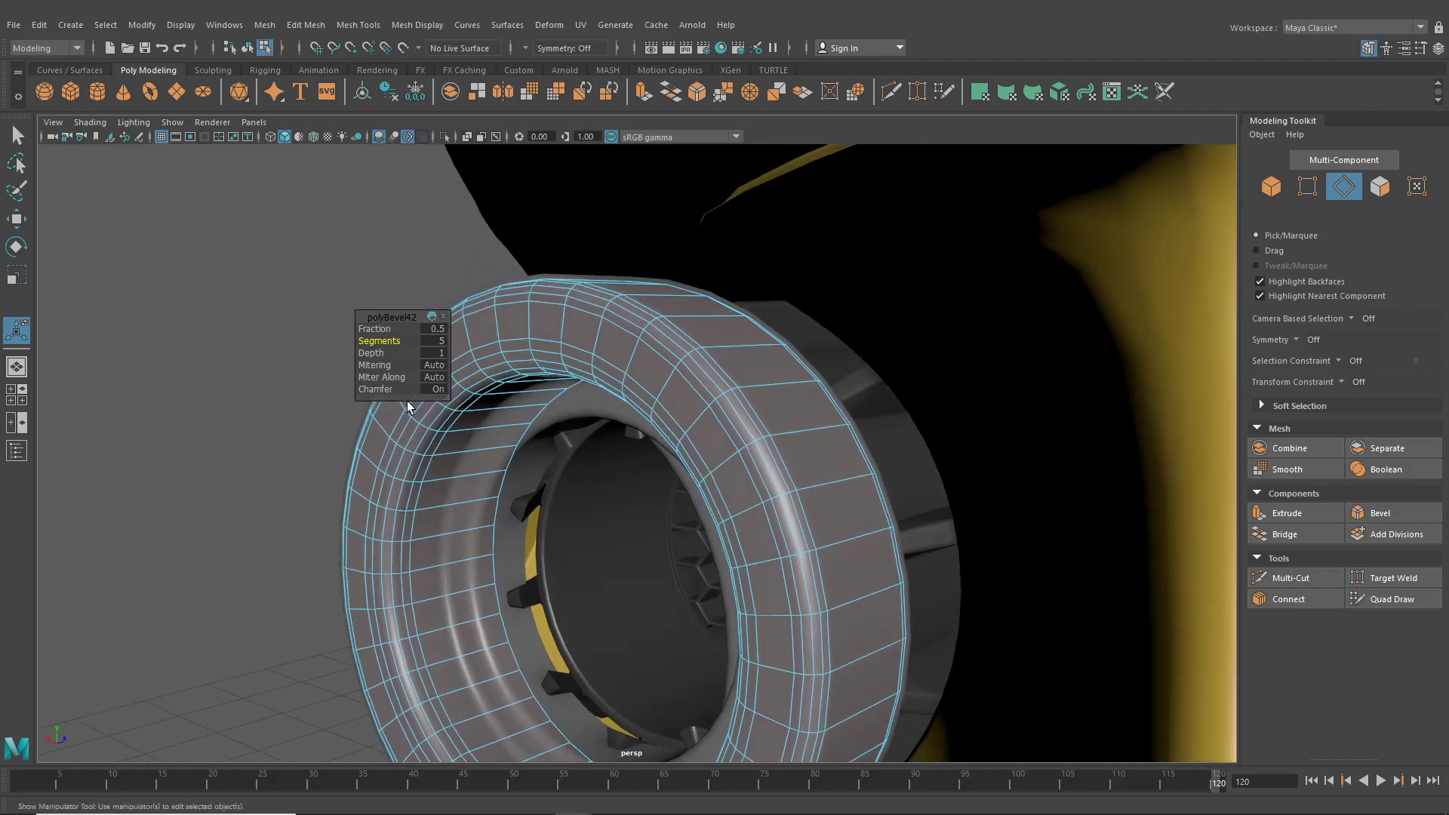
double_click(513, 463)
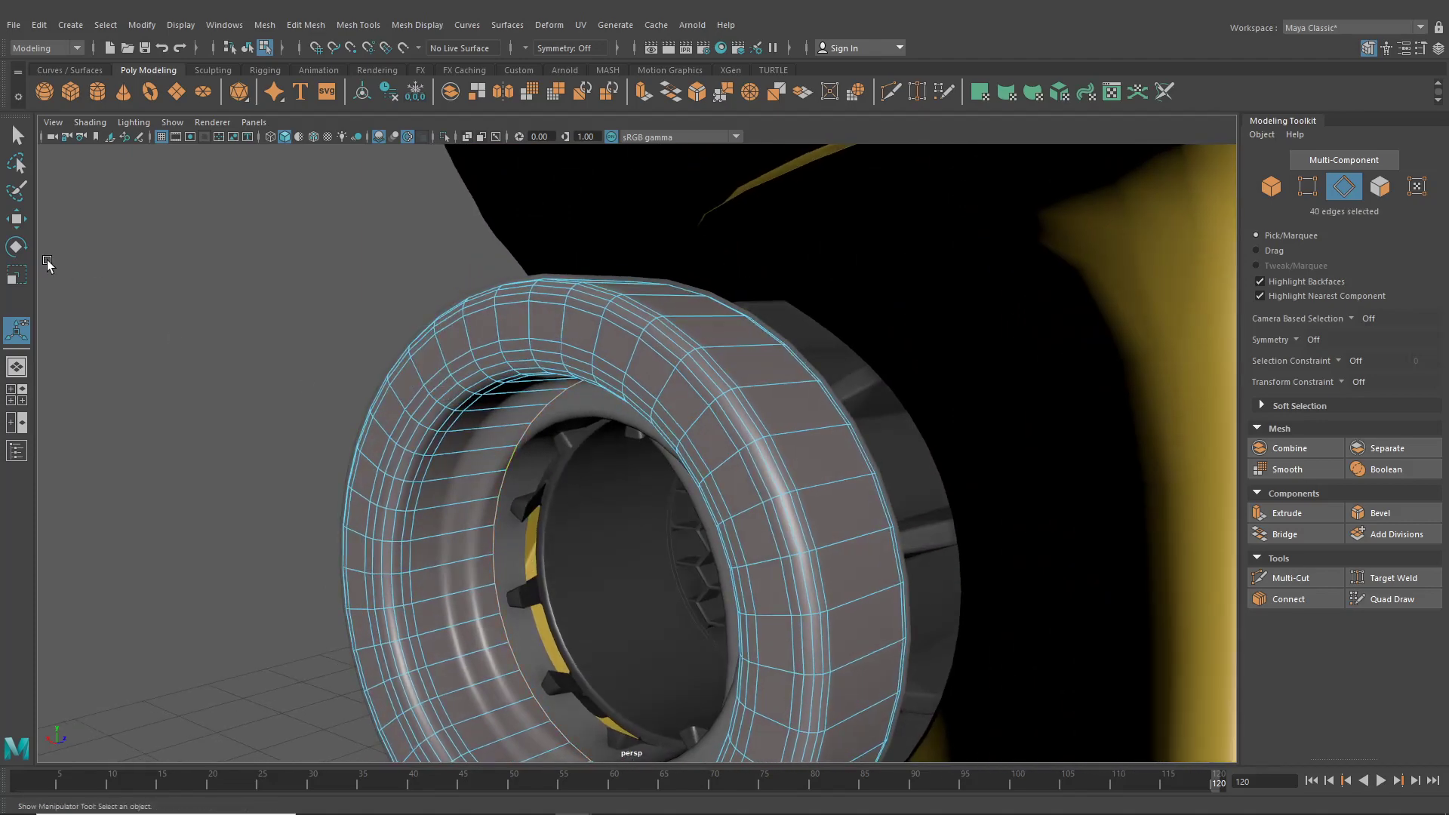
left_click(18, 220)
left_click_drag(524, 455, 660, 479, "alt")
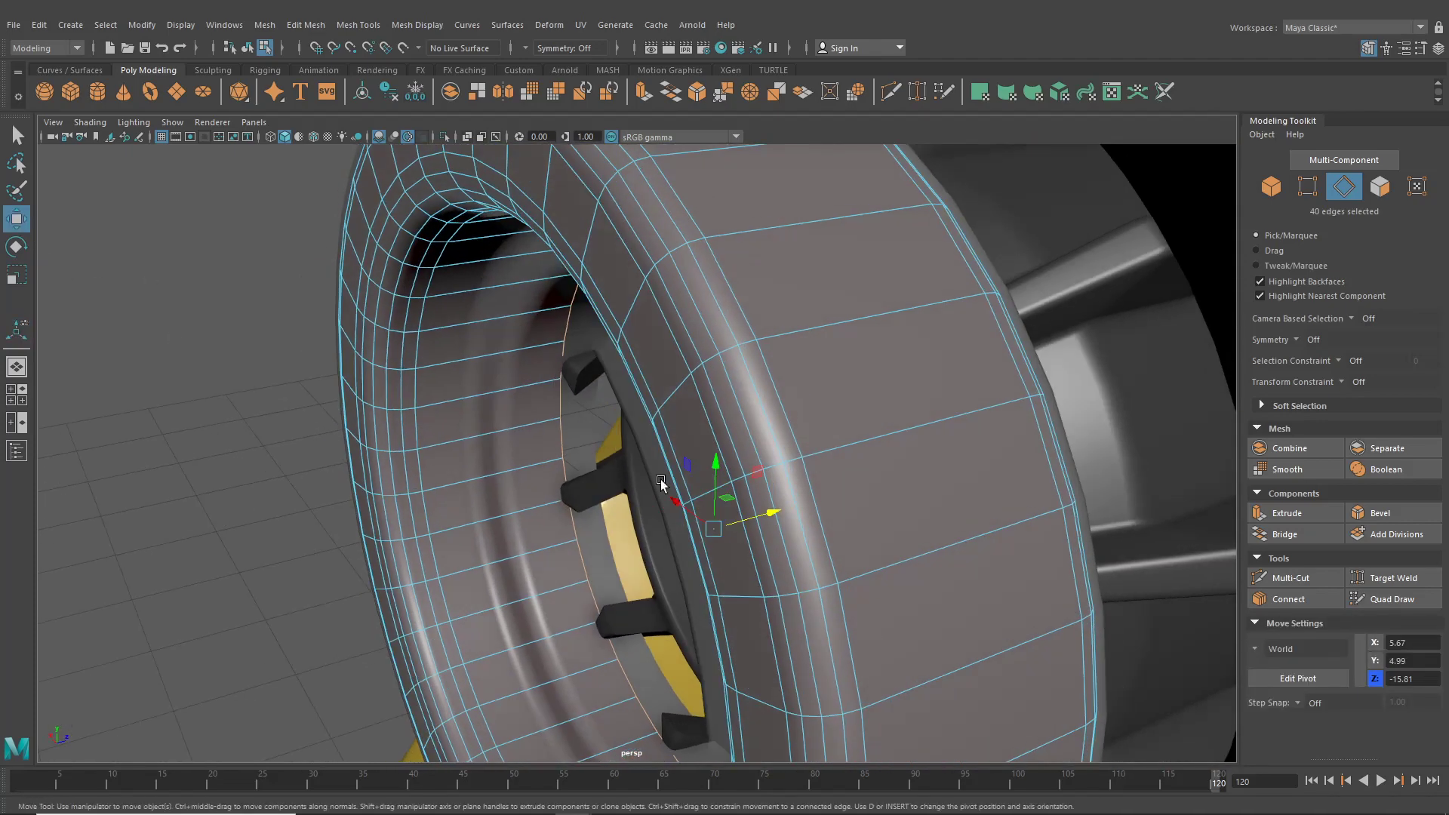
left_click_drag(760, 517, 940, 360)
mouse_move(987, 423)
left_mouse_down("alt")
mouse_move(1006, 470)
mouse_move(994, 441)
left_mouse_up("alt")
Extrude the rear border edges inward as a flat lip, and extrude them again backward into the light
key("ctrl+e")
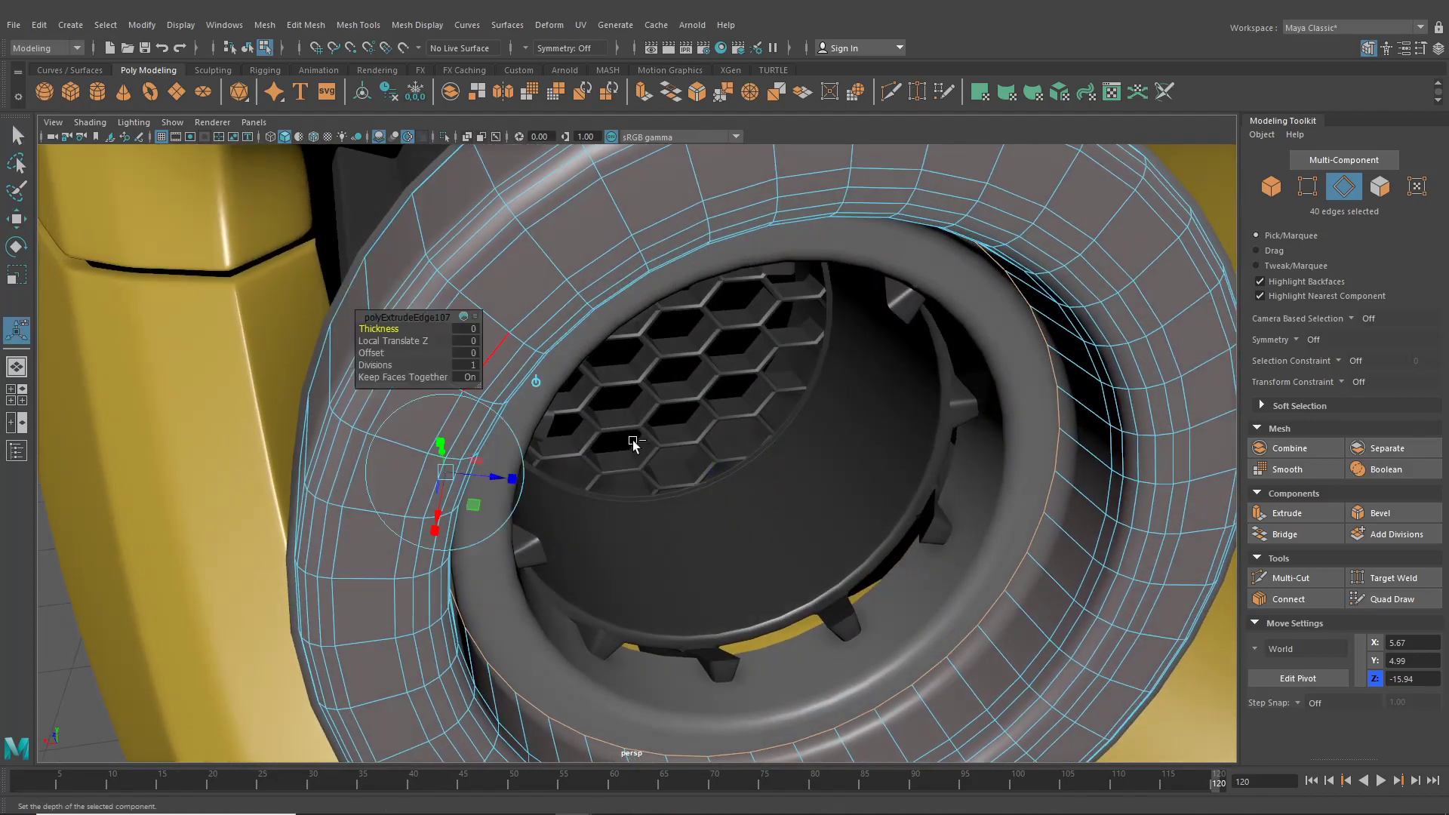
left_click_drag(771, 503, 618, 358)
key("ctrl+e")
left_click(606, 348)
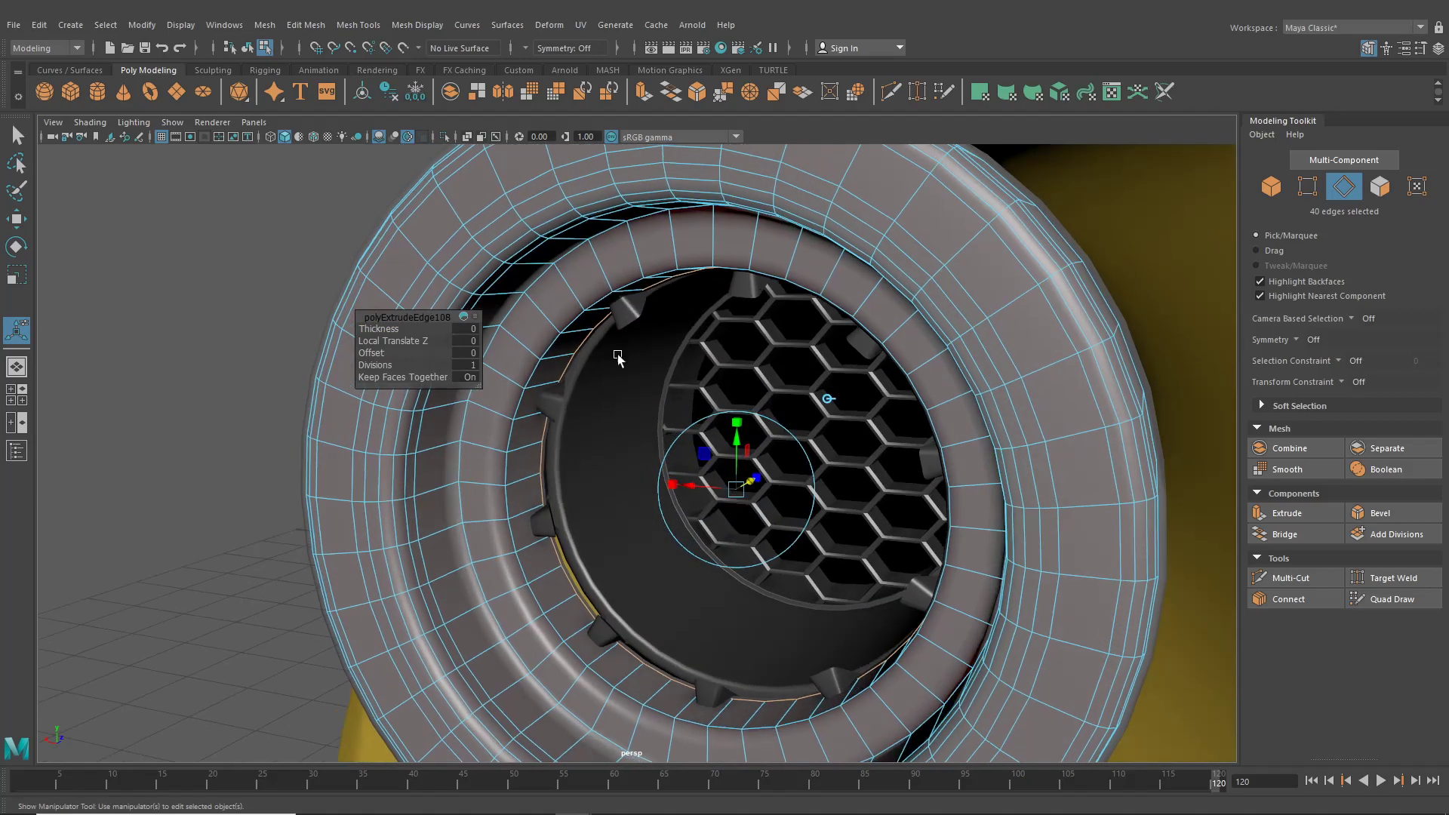
Bevel the ring's inner edge loop where the flat lip turns backward into the light
double_click(597, 302)
left_click(361, 25)
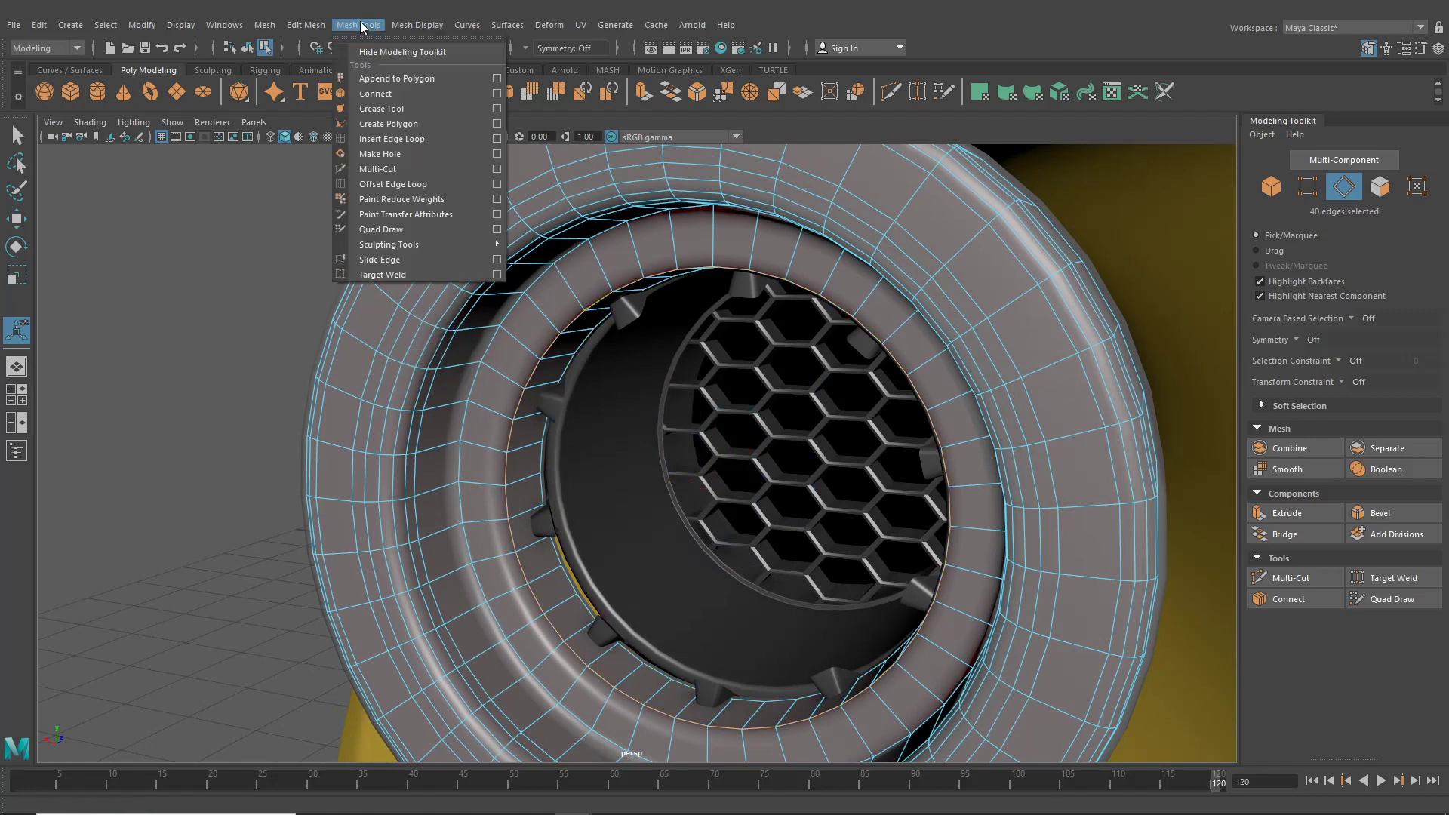
mouse_move(306, 25)
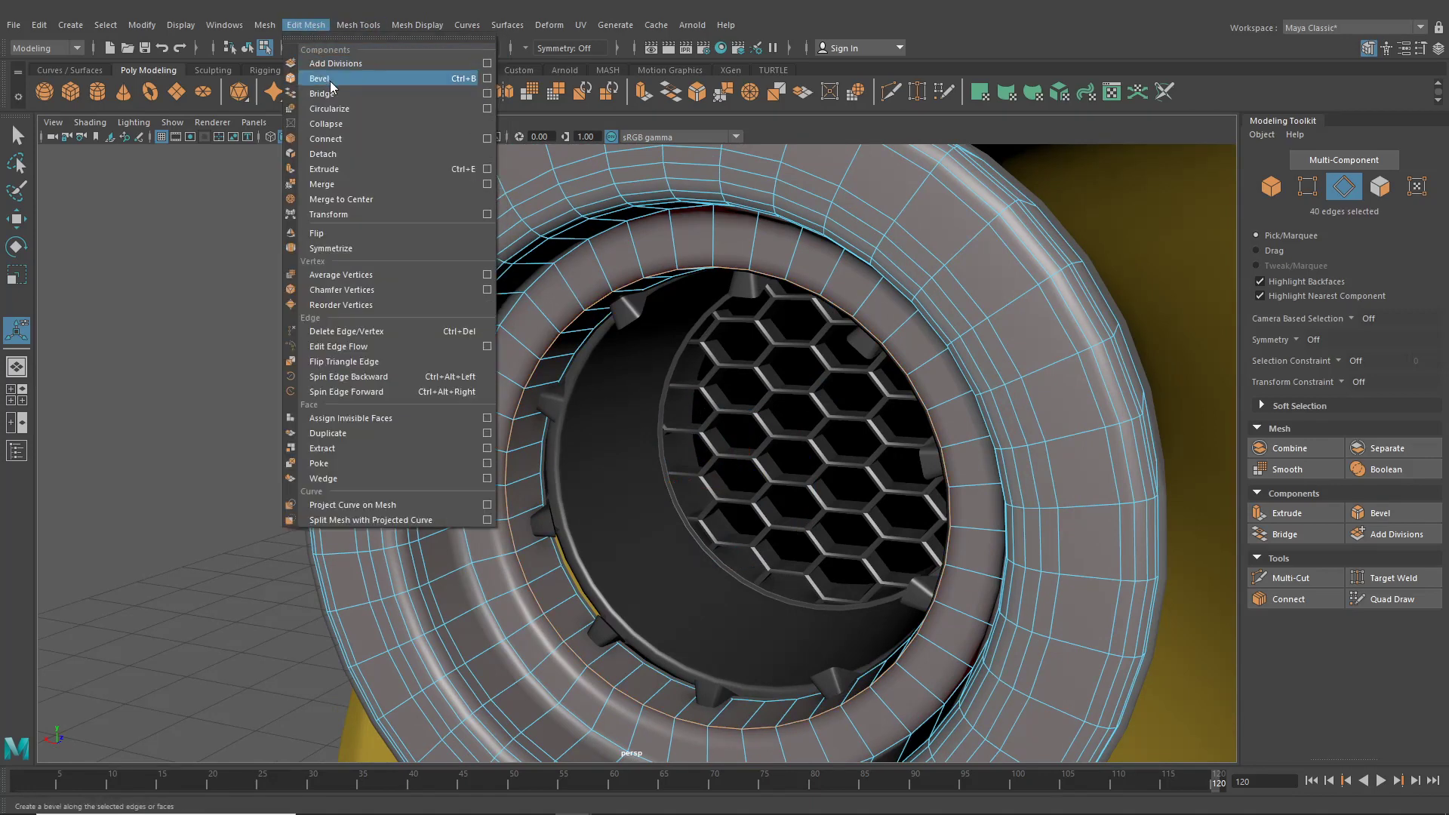
left_click(331, 81)
left_click_drag(755, 355, 399, 342, "alt")
left_click(247, 48)
left_click_drag(243, 243, 727, 346, "alt")
scroll(584, 401, "down", 5)
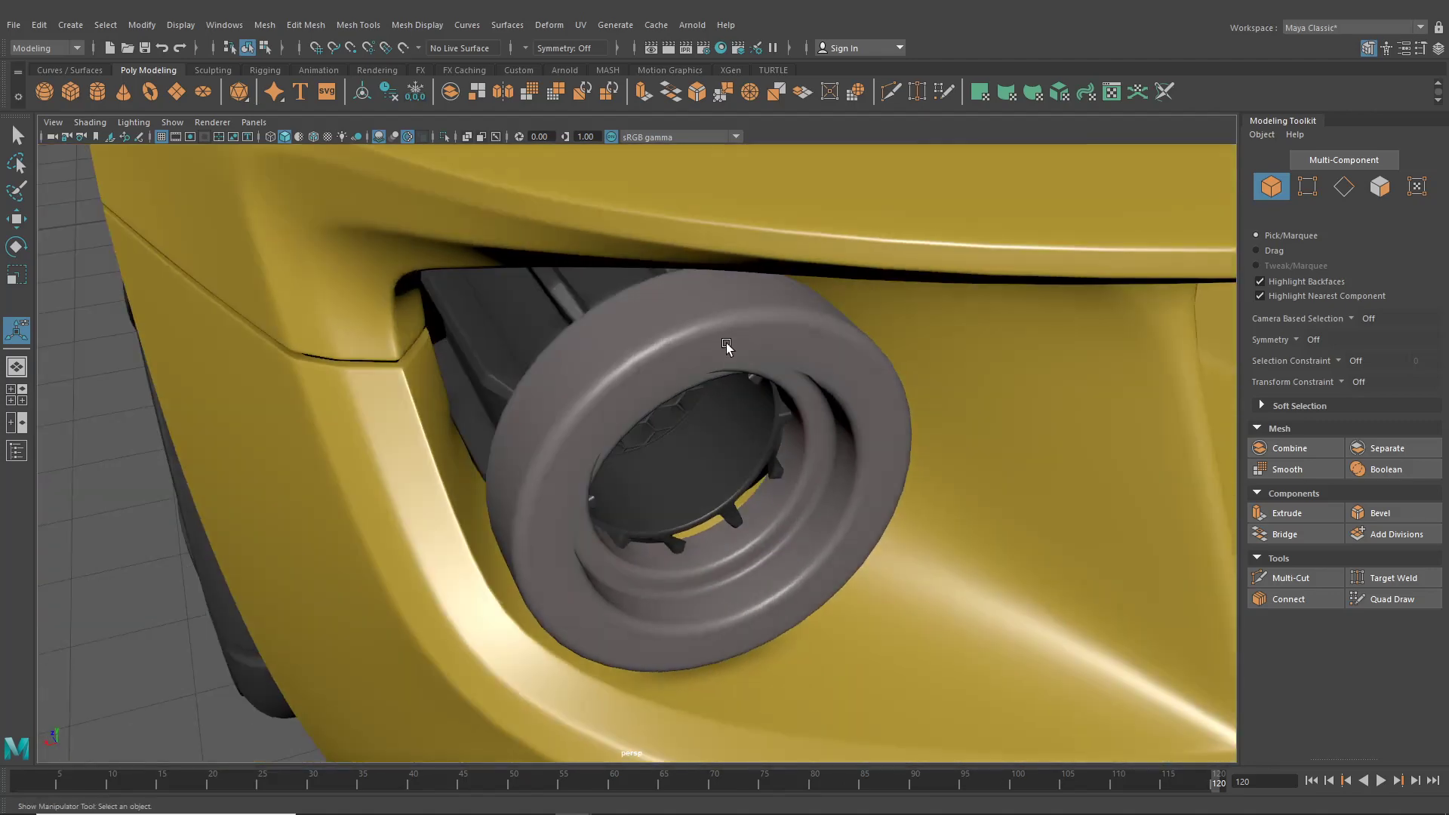
Examine the finished tail light ring in place and the car body from the rear and the side
scroll(709, 481, "down", 5)
left_click_drag(658, 438, 582, 441, "alt")
right_click_drag(619, 432, 600, 412, "alt")
left_click_drag(601, 412, 664, 436, "alt")
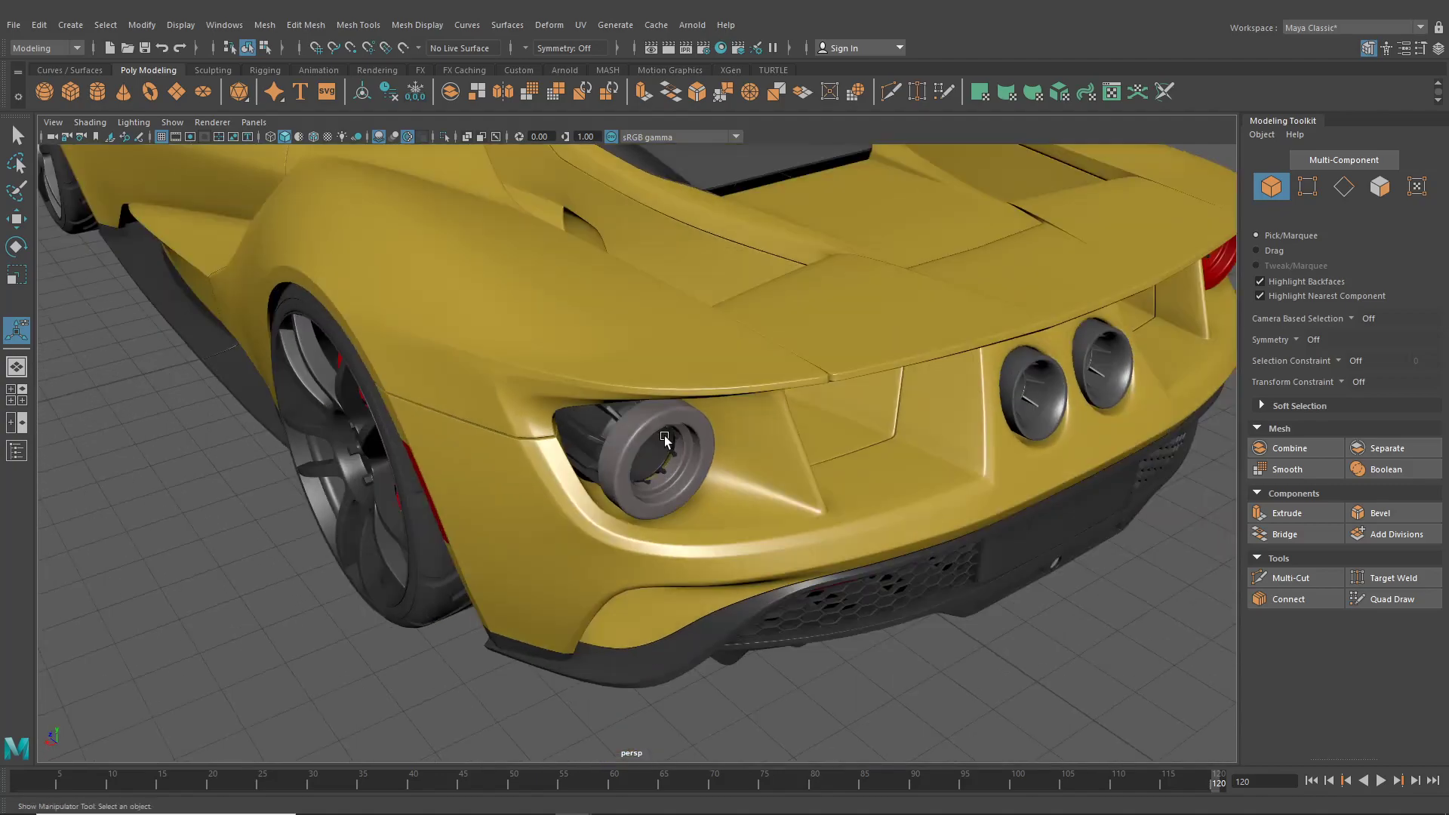
right_click_drag(642, 444, 605, 462, "alt")
left_click_drag(532, 563, 577, 542, "alt")
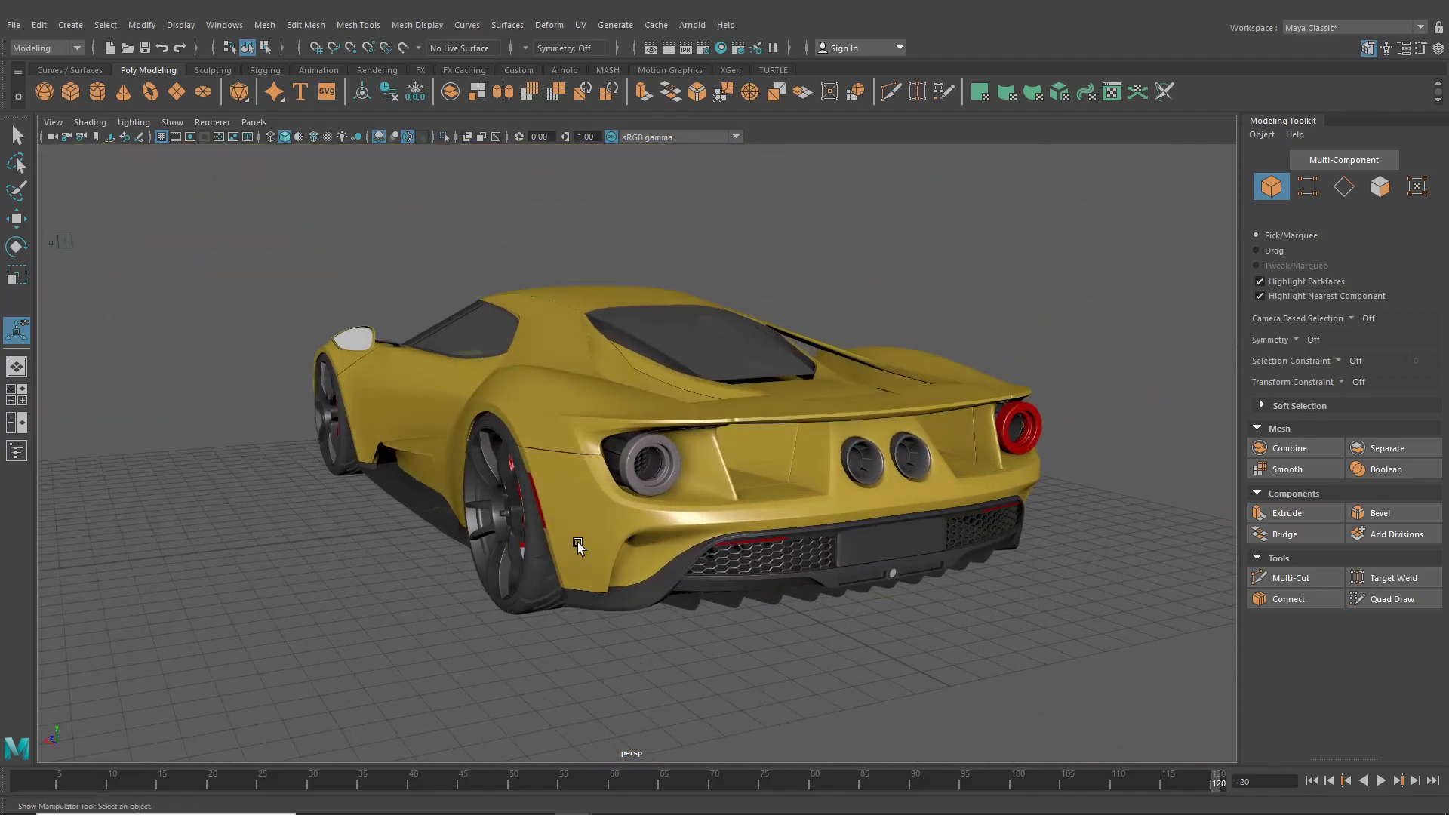
left_click_drag(463, 340, 498, 383, "alt")
middle_click_drag(498, 384, 555, 453, "alt")
scroll(554, 453, "up", 3)
left_click_drag(554, 453, 137, 413, "alt")
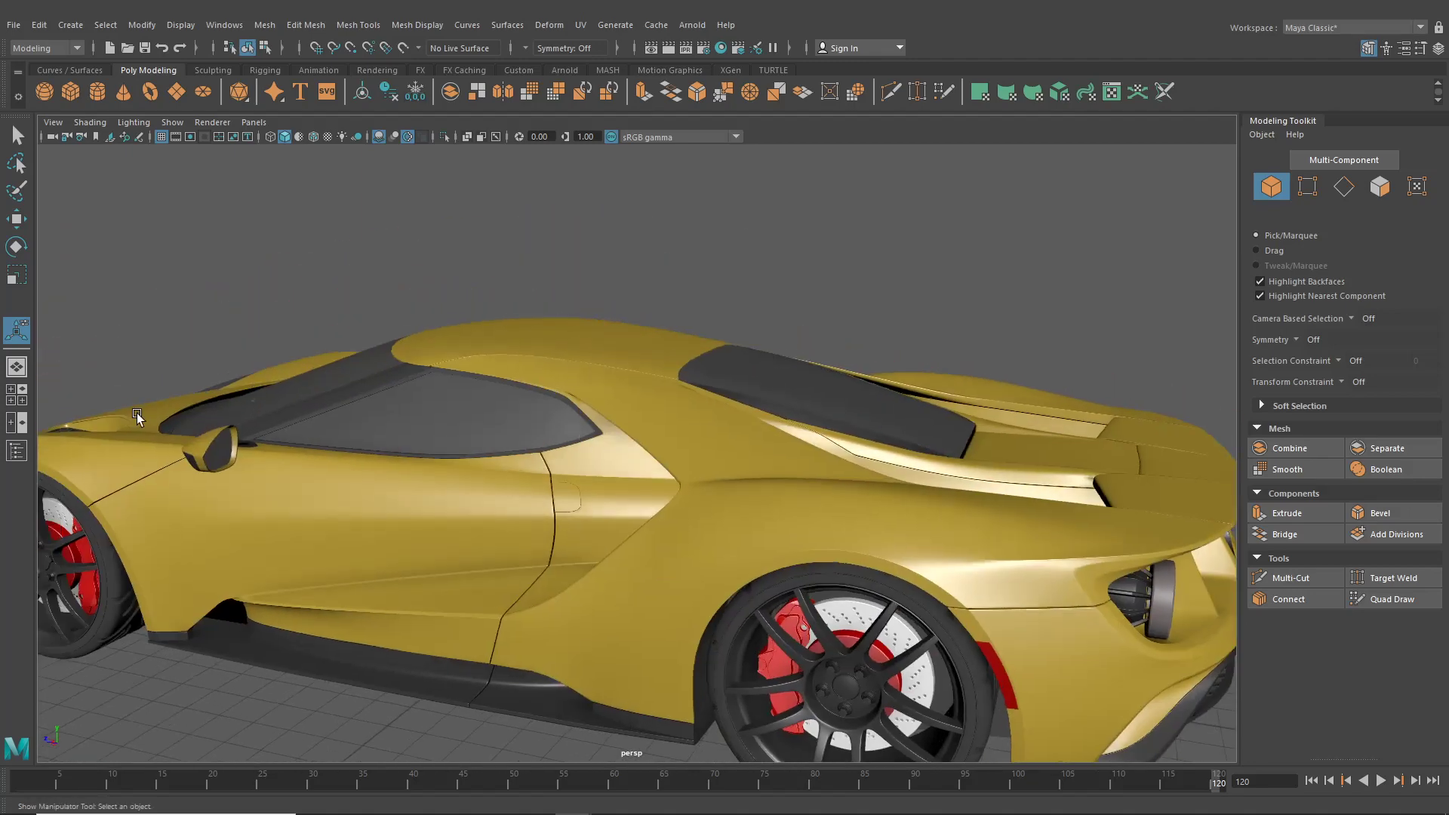
Show the car over the blueprint in the side view and select the side window glass
left_click(20, 400)
key("space")
scroll(680, 580, "down", 6)
middle_click_drag(755, 566, 313, 587, "alt")
middle_click_drag(1035, 547, 273, 716, "alt")
scroll(333, 371, "up", 1)
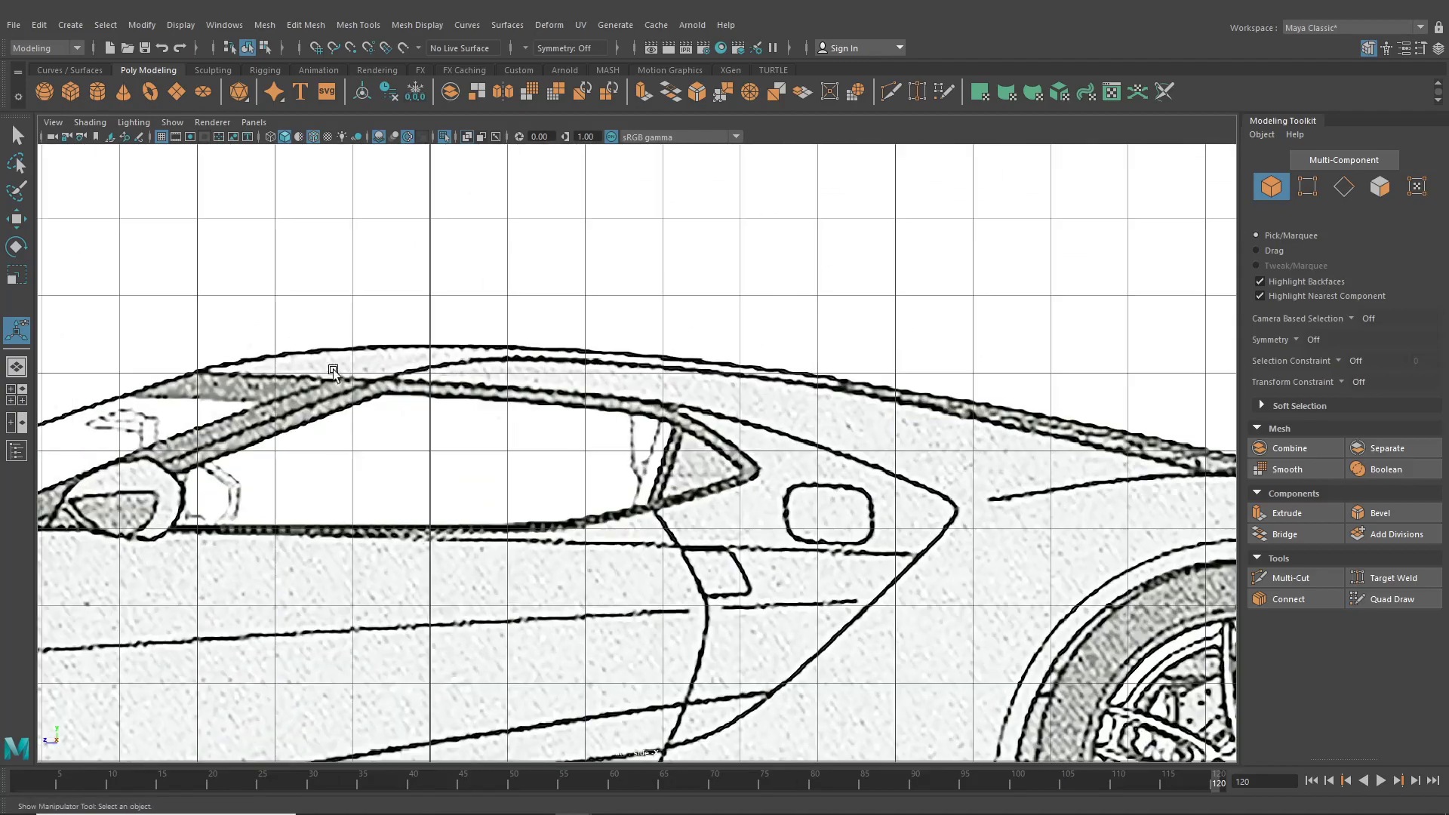
left_click(445, 136)
scroll(642, 464, "up", 2)
left_click(686, 474)
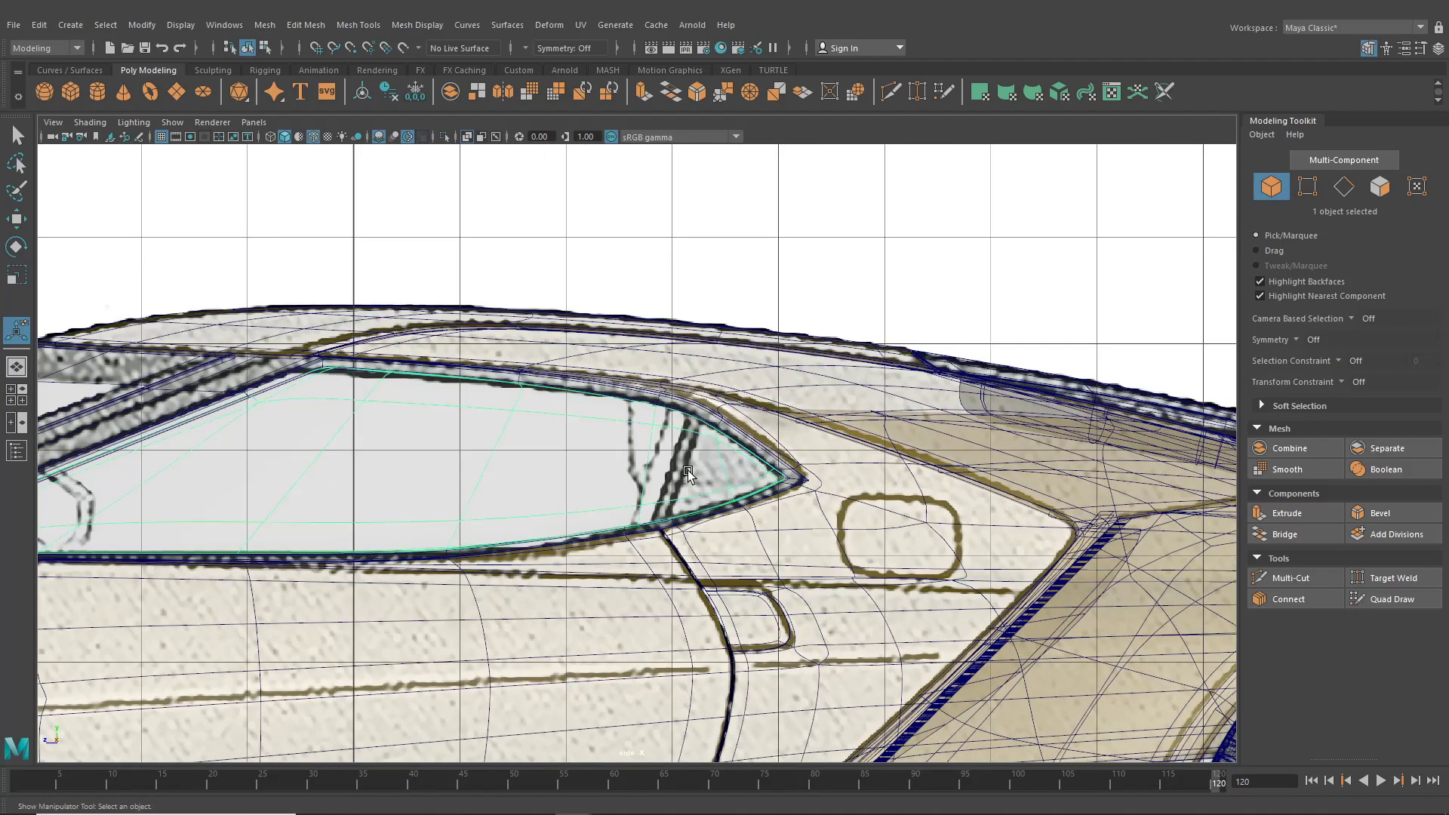
Cut a slanted edge across the side window glass along the blueprint's rear divider, from the lower corner to the upper rim
scroll(702, 478, "up", 5)
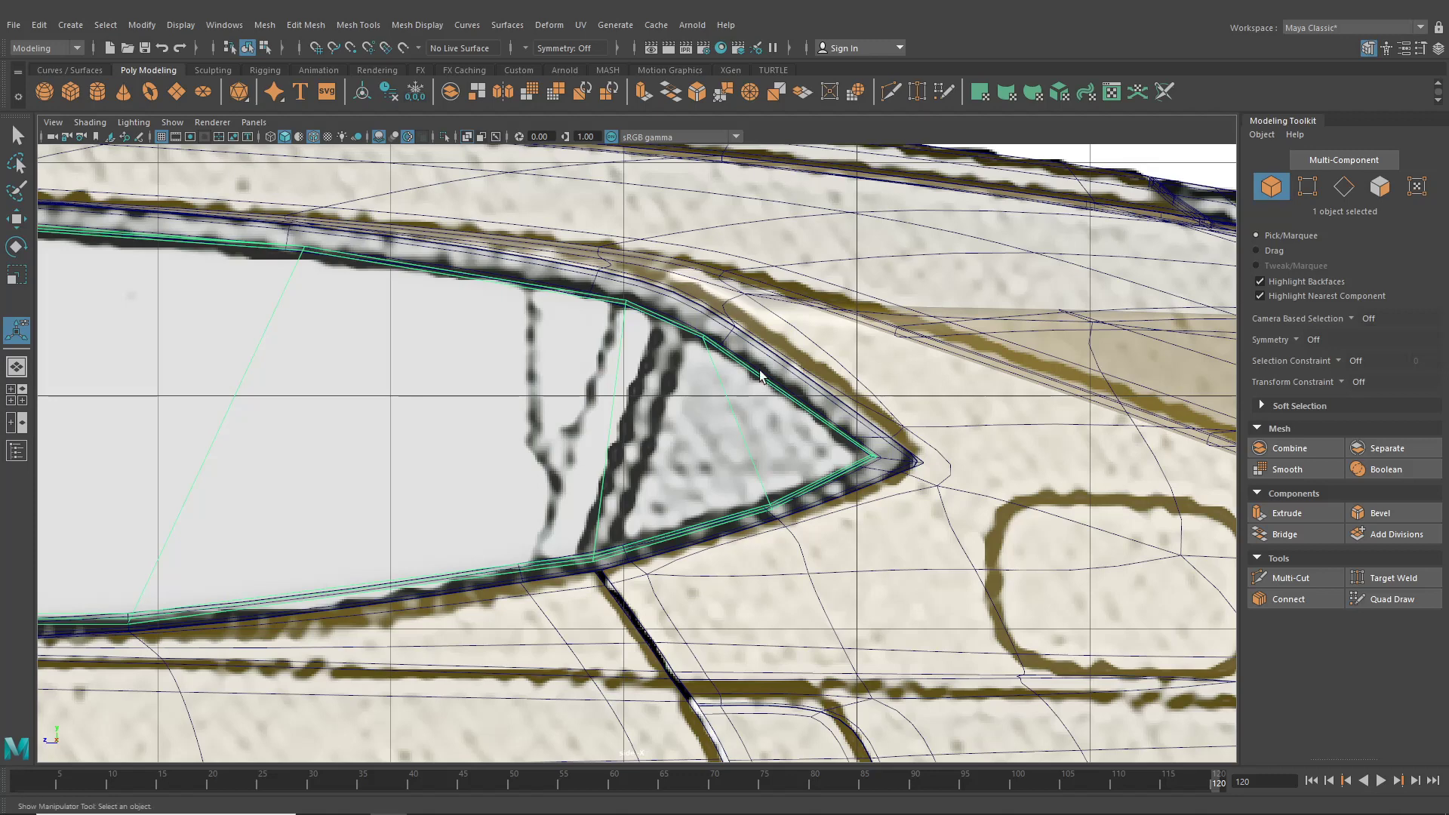
middle_click_drag(651, 445, 684, 435, "alt")
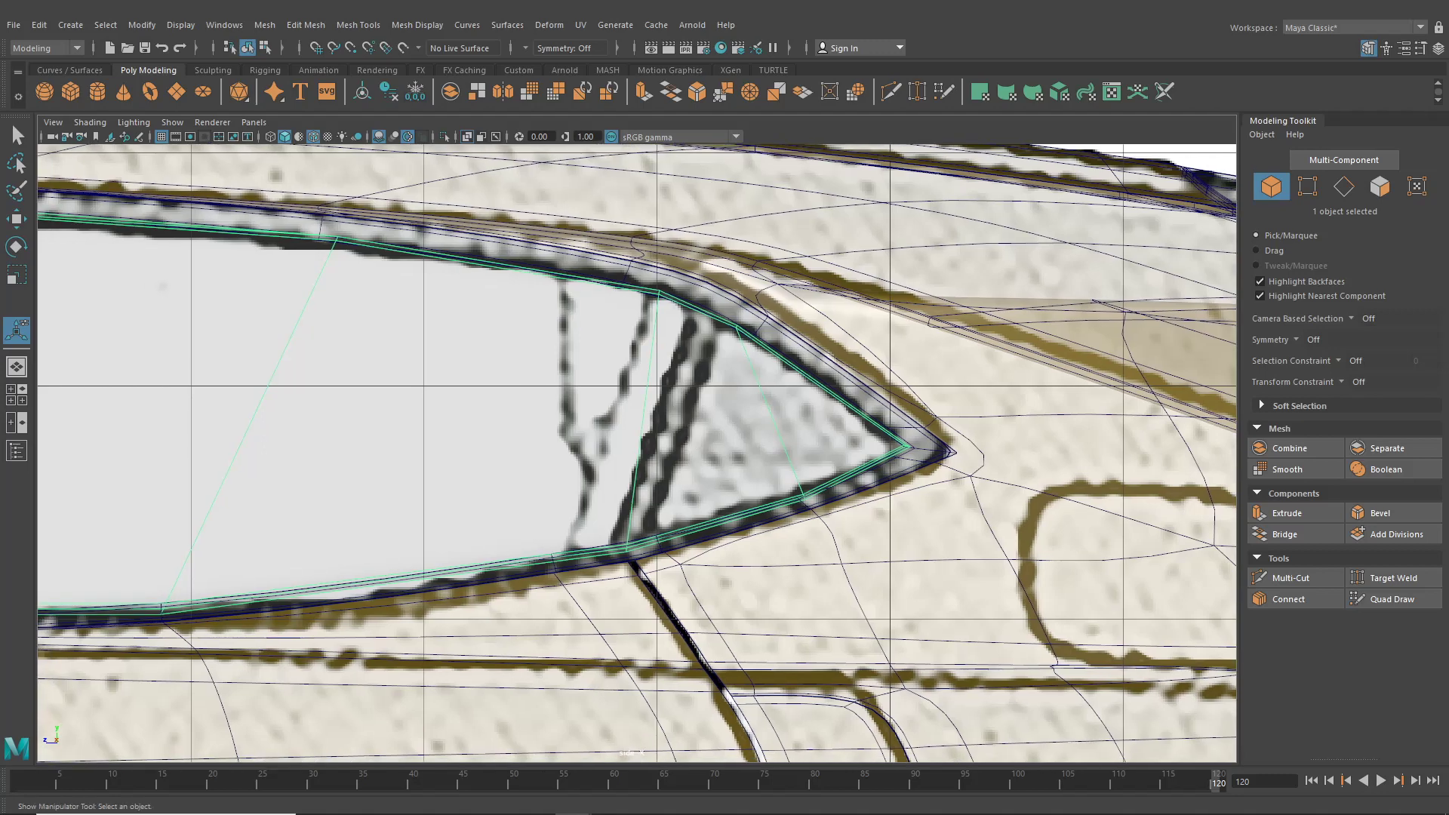
middle_click_drag(723, 335, 713, 354, "alt")
left_click(890, 94)
scroll(604, 581, "up", 2)
left_click(611, 593)
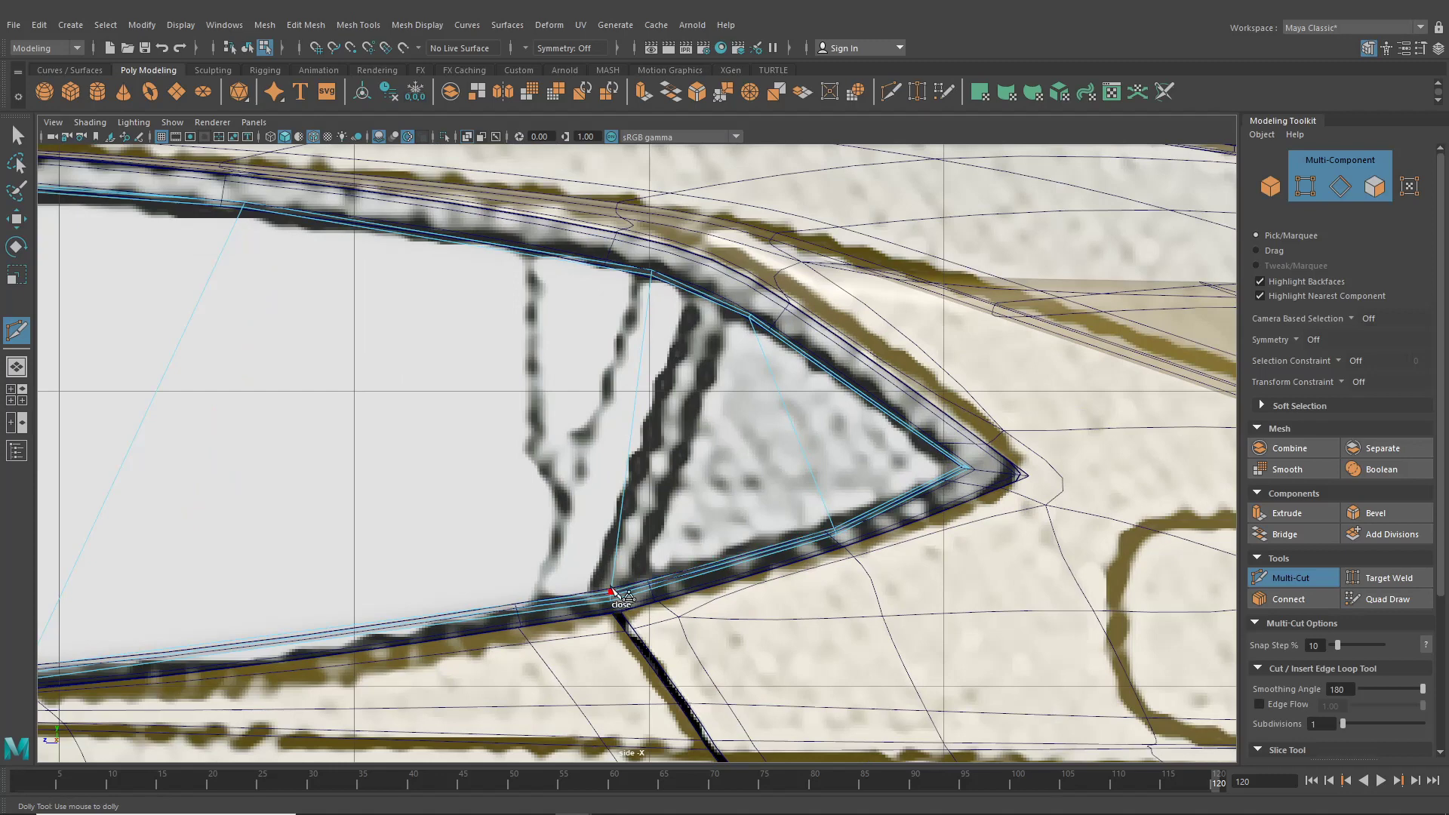
left_click(715, 304)
left_click(16, 367)
left_click_drag(535, 429, 601, 437, "alt")
right_click_drag(601, 438, 715, 479, "alt")
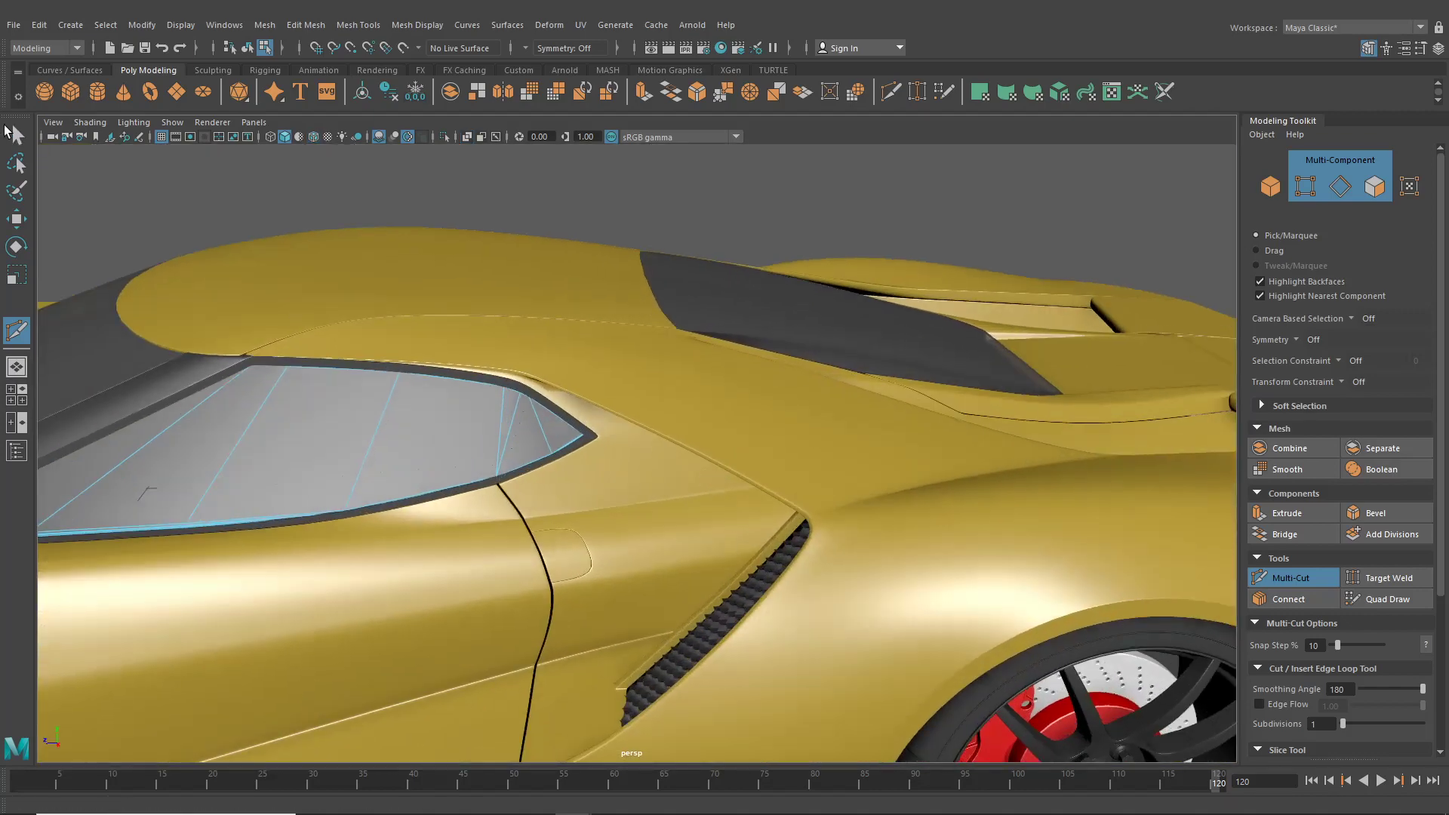
left_click(16, 135)
left_click(246, 48)
Isolate the side window and extend the new cut across the thickness of its upper rim
middle_click_drag(467, 314, 556, 359, "alt")
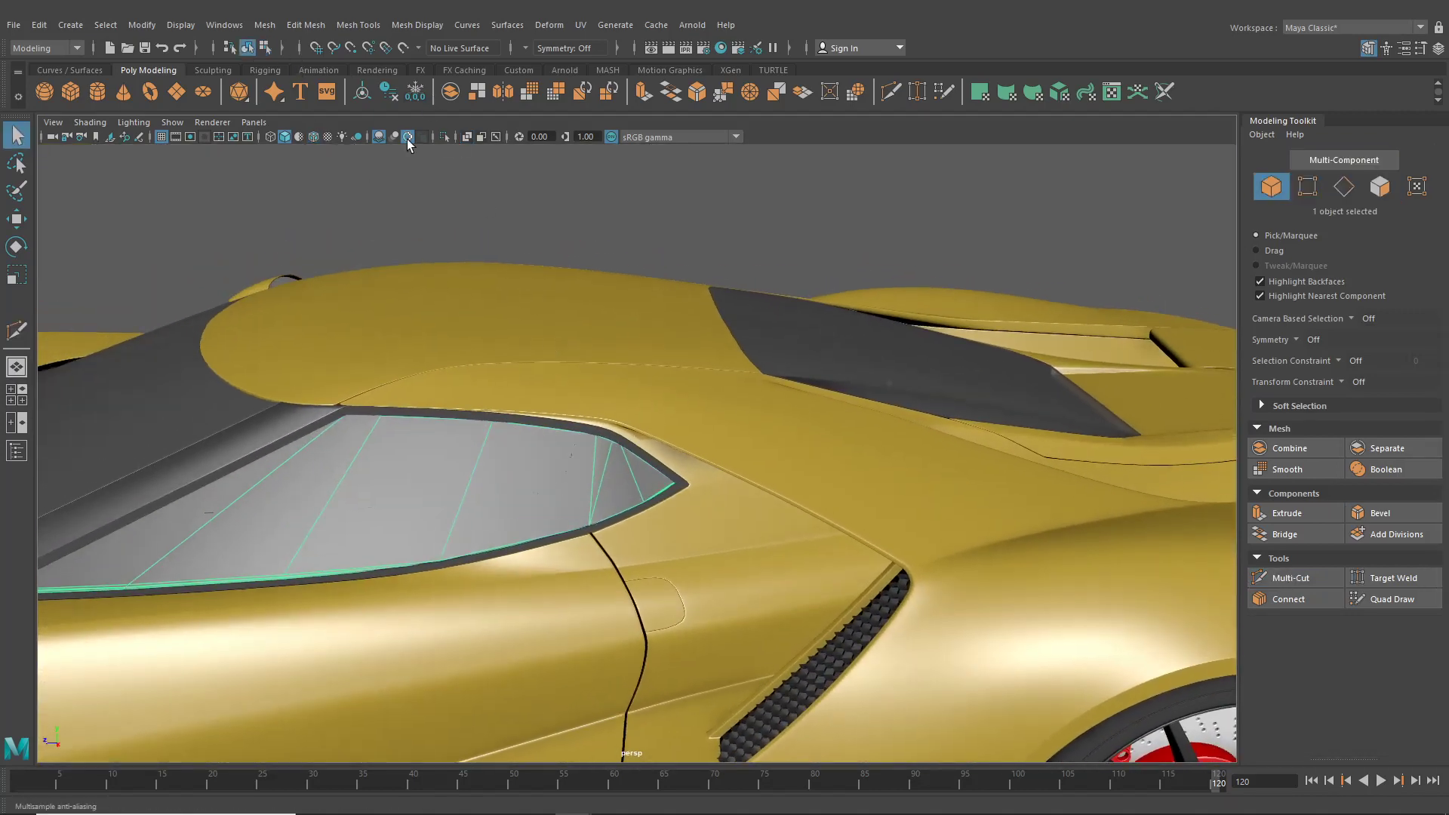
left_click(442, 138)
left_click_drag(619, 408, 566, 421, "alt")
middle_click_drag(704, 431, 658, 492, "alt")
right_click_drag(616, 456, 661, 441, "alt")
middle_click_drag(661, 441, 577, 491, "alt")
right_click_drag(726, 421, 781, 400, "alt")
middle_click_drag(563, 550, 494, 595, "alt")
right_click_drag(591, 404, 676, 233, "alt")
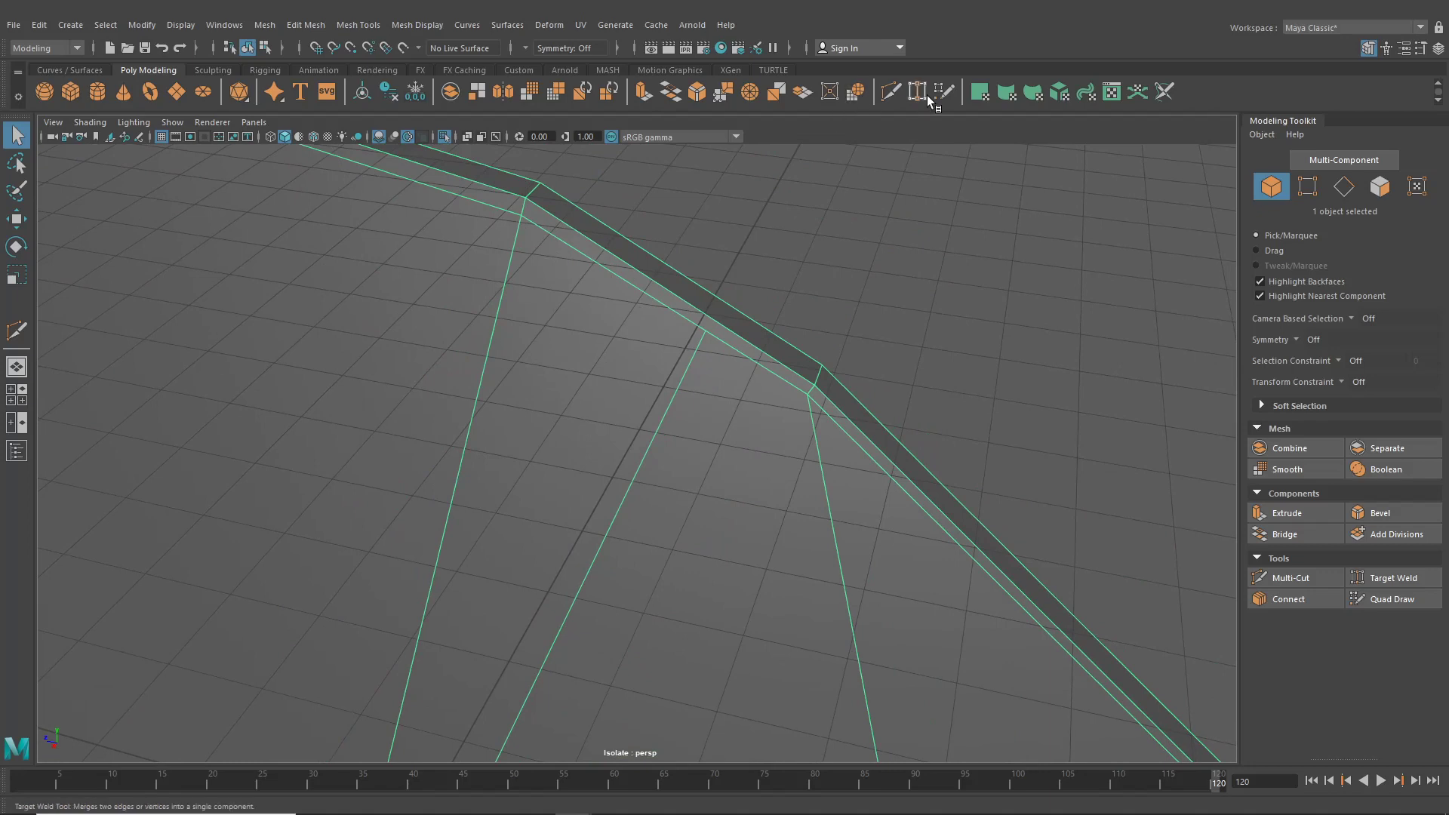
key("ctrl+shift+x")
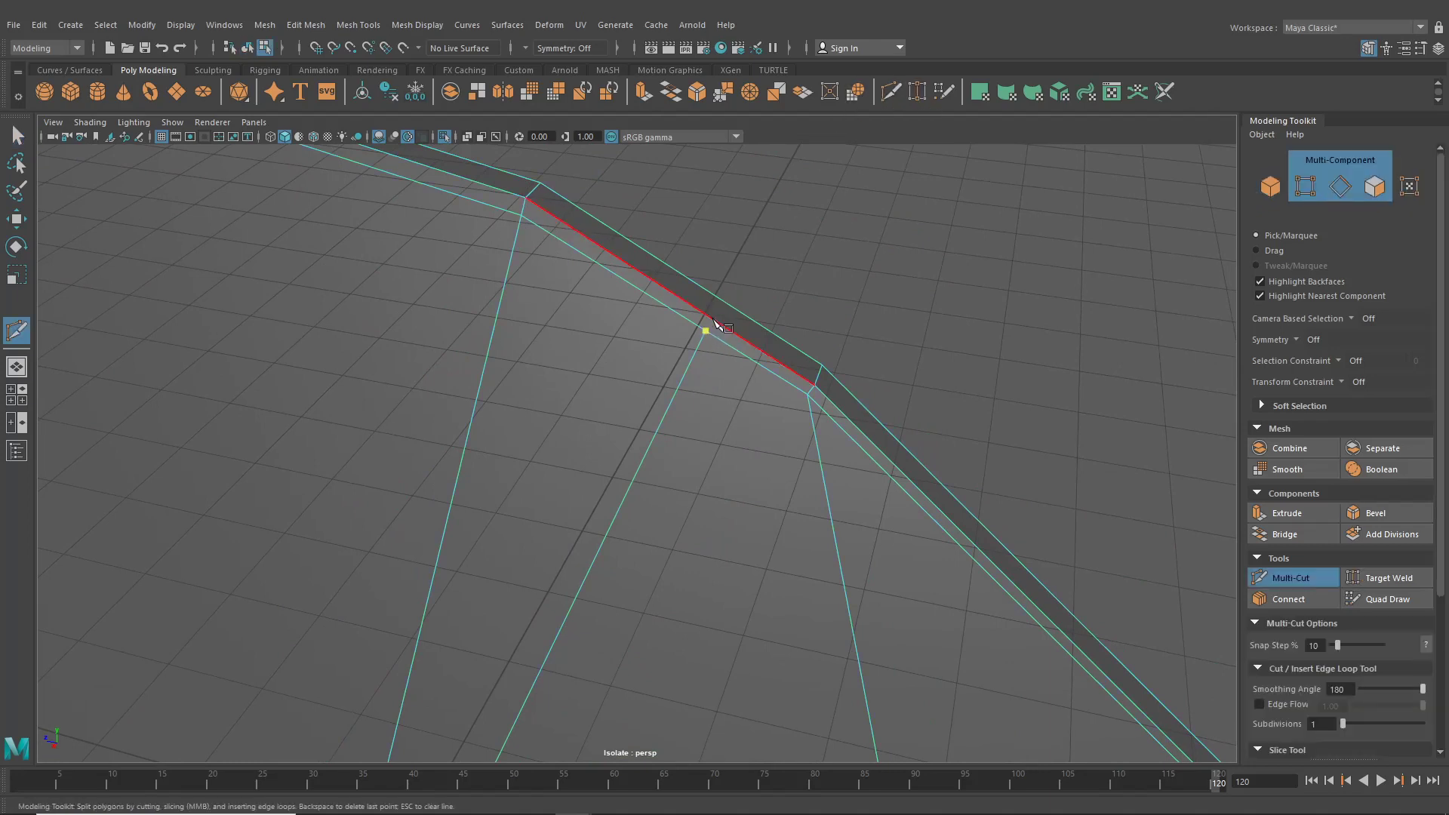
left_click(714, 320)
left_click(723, 305)
left_click(17, 136)
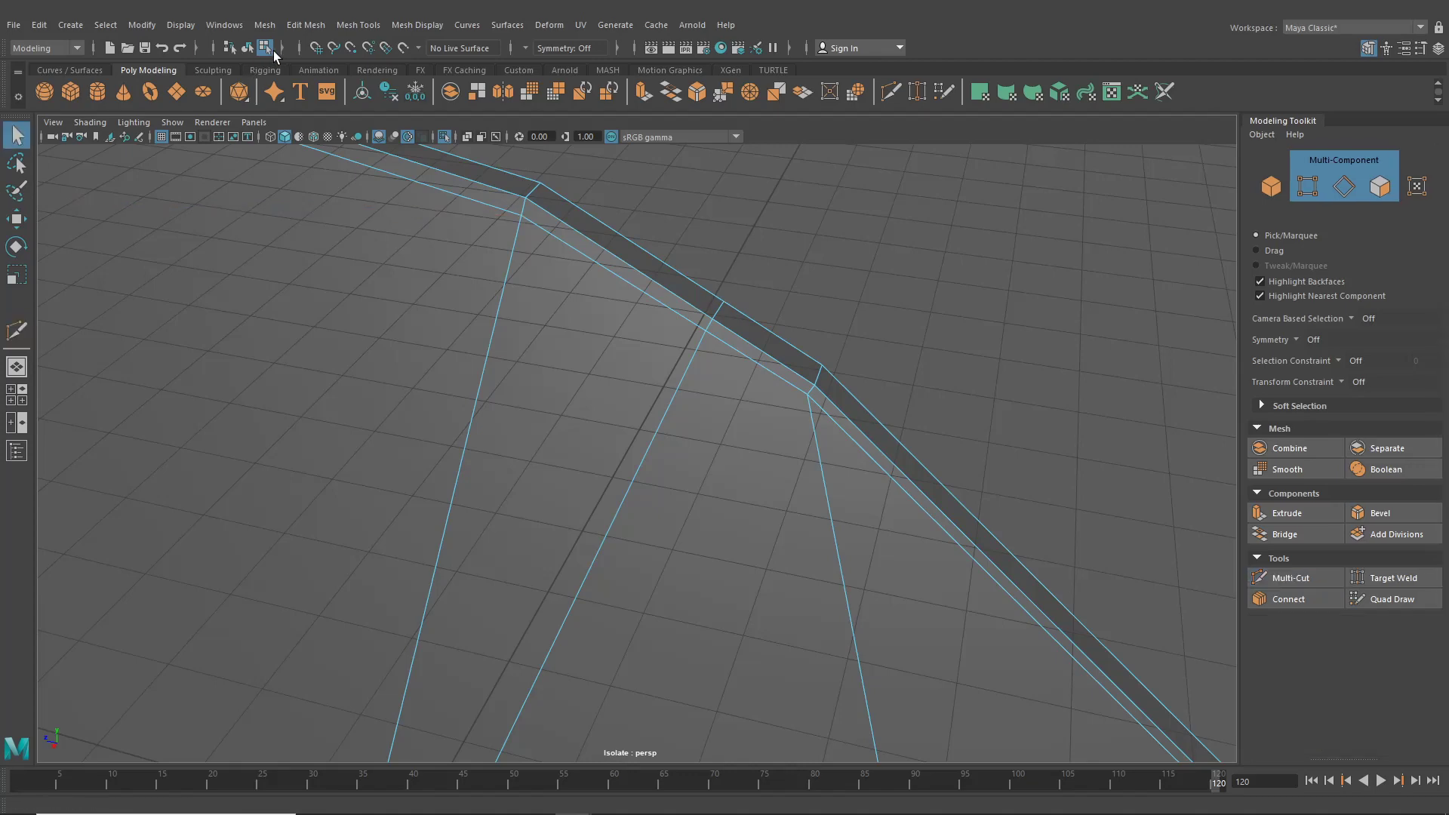
left_click(249, 50)
Examine the side window's rear corner in smooth preview and compare it with the side blueprint
scroll(628, 400, "down", 4)
left_click_drag(628, 400, 763, 368, "alt")
left_click(763, 370)
scroll(742, 433, "down", 4)
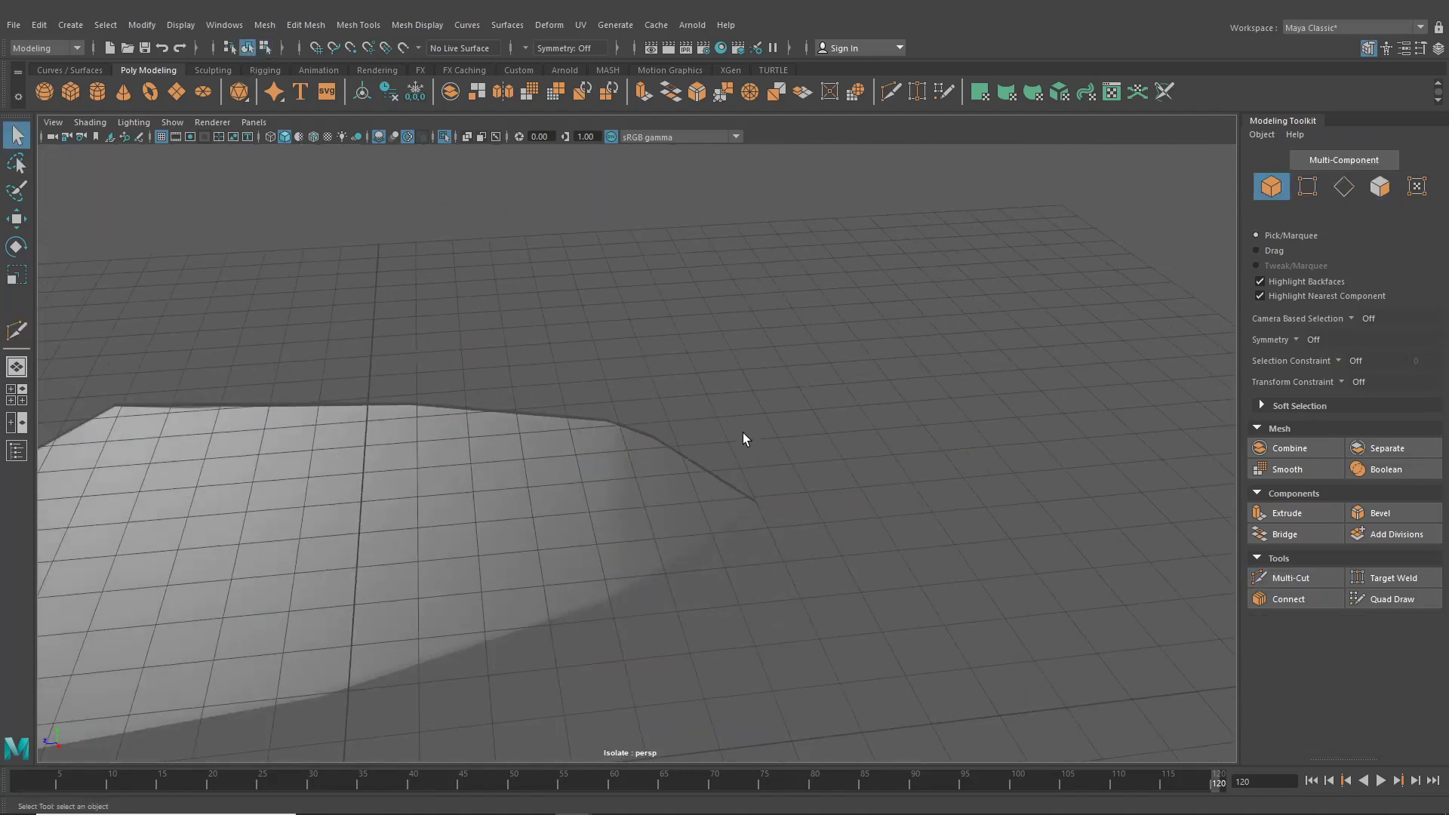
left_click_drag(743, 433, 703, 409, "alt")
left_click(704, 413)
scroll(700, 417, "up", 5)
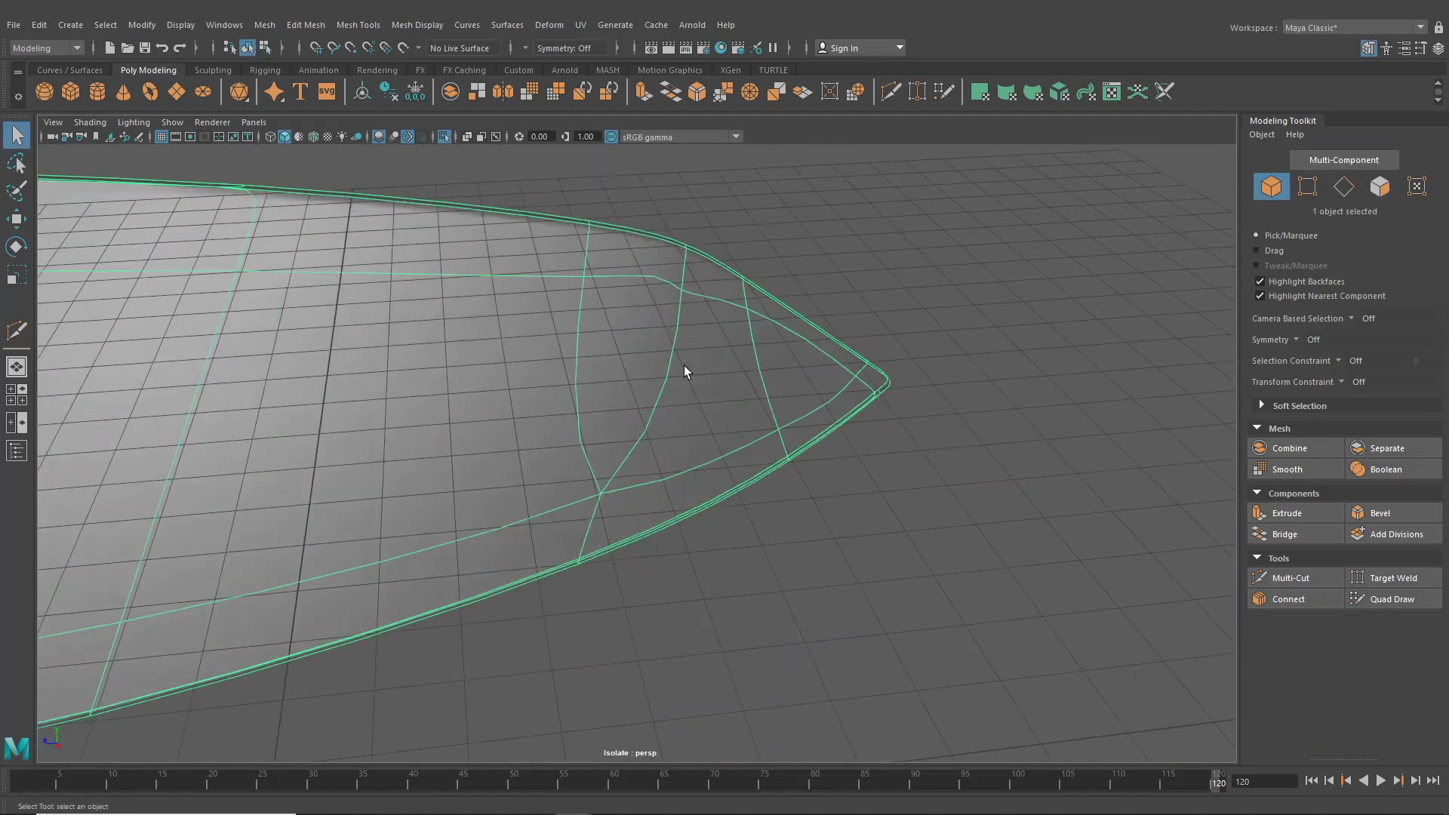
left_click(16, 394)
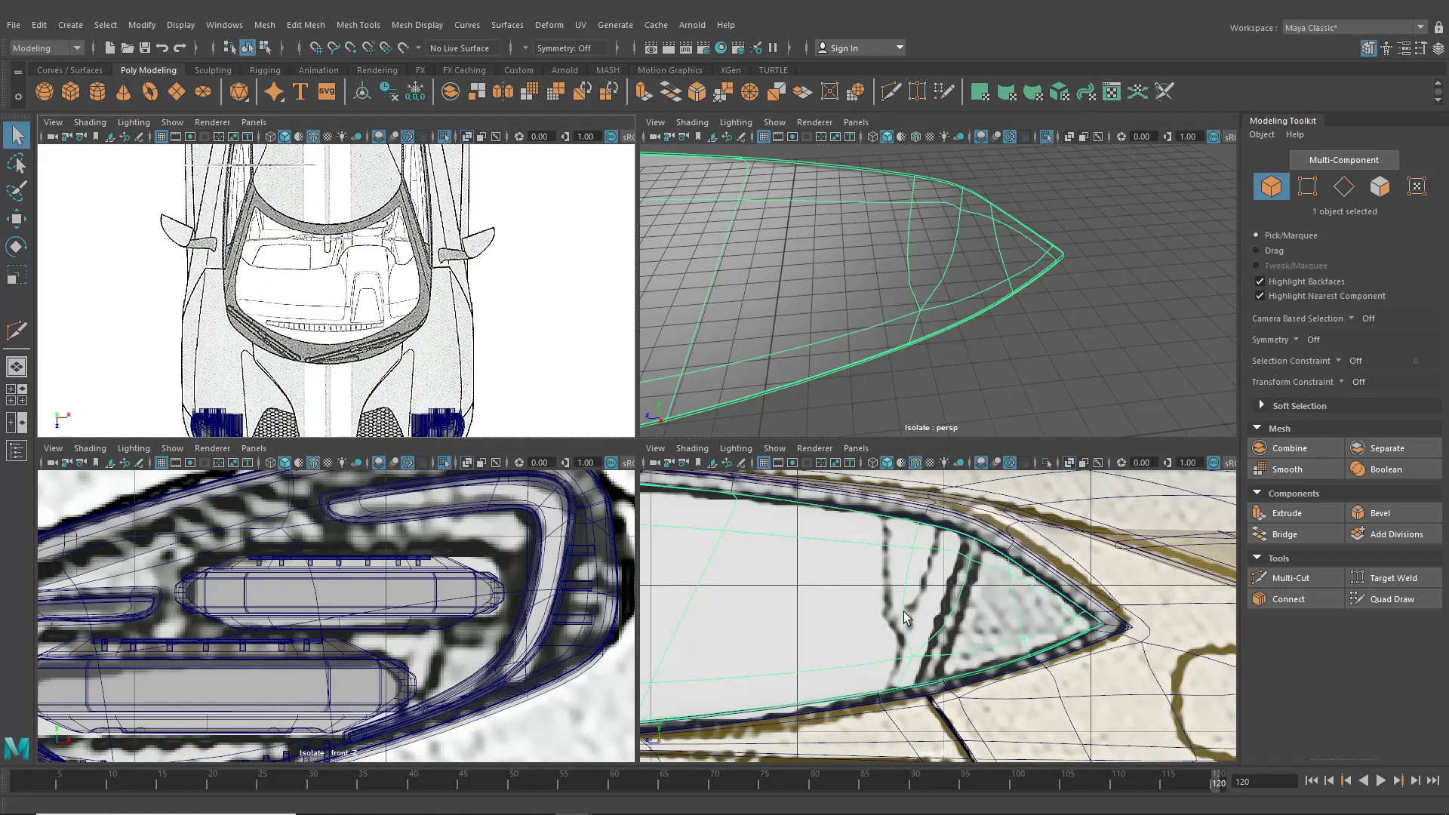
key("1")
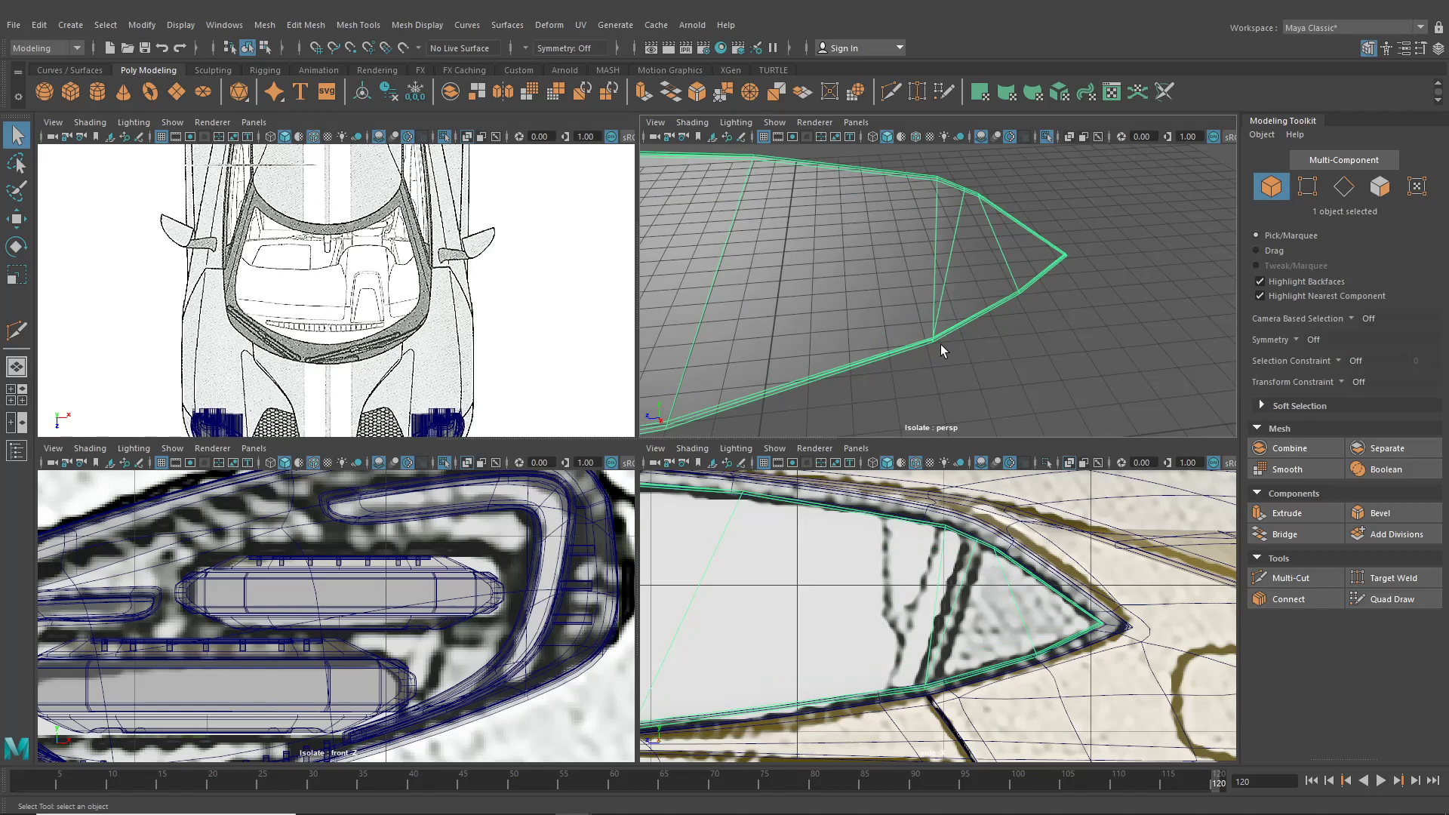
Insert an edge loop across the window's lower rim near the base of the divider
left_click_drag(867, 282, 721, 292, "alt")
key("space")
right_click_drag(721, 293, 653, 271)
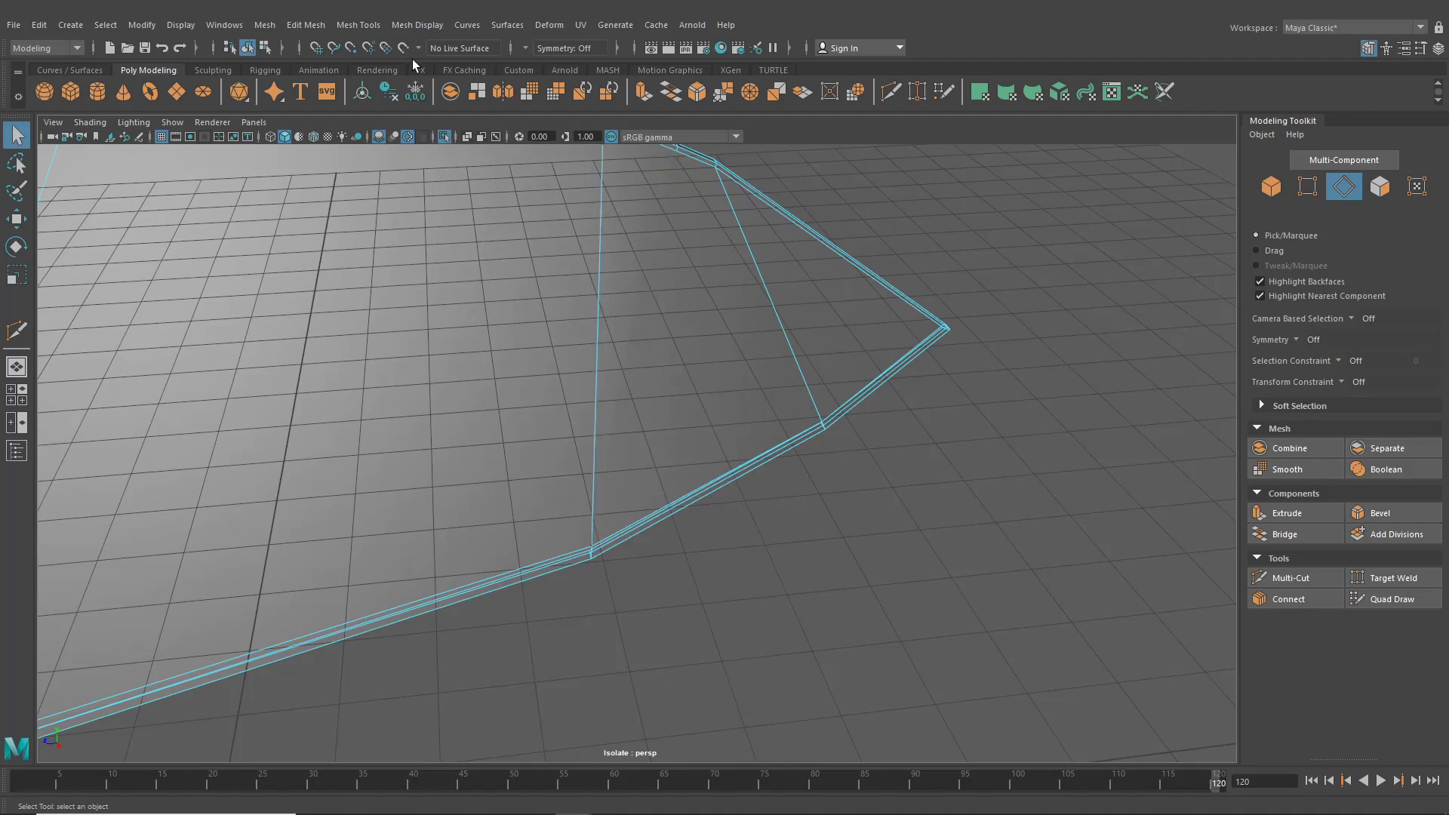
left_click(358, 25)
left_click(375, 139)
scroll(603, 560, "up", 2)
left_click_drag(600, 573, 594, 576)
Cut an edge across the window glass to the upper rim with Multi-Cut and check the smoothed window against the blueprint
left_click(891, 92)
left_click_drag(761, 458, 672, 425, "alt")
scroll(634, 508, "up", 3)
scroll(685, 477, "down", 3)
middle_click_drag(709, 480, 690, 609, "alt")
left_click(821, 267)
left_click(820, 265)
key("q")
key("F8")
key("3")
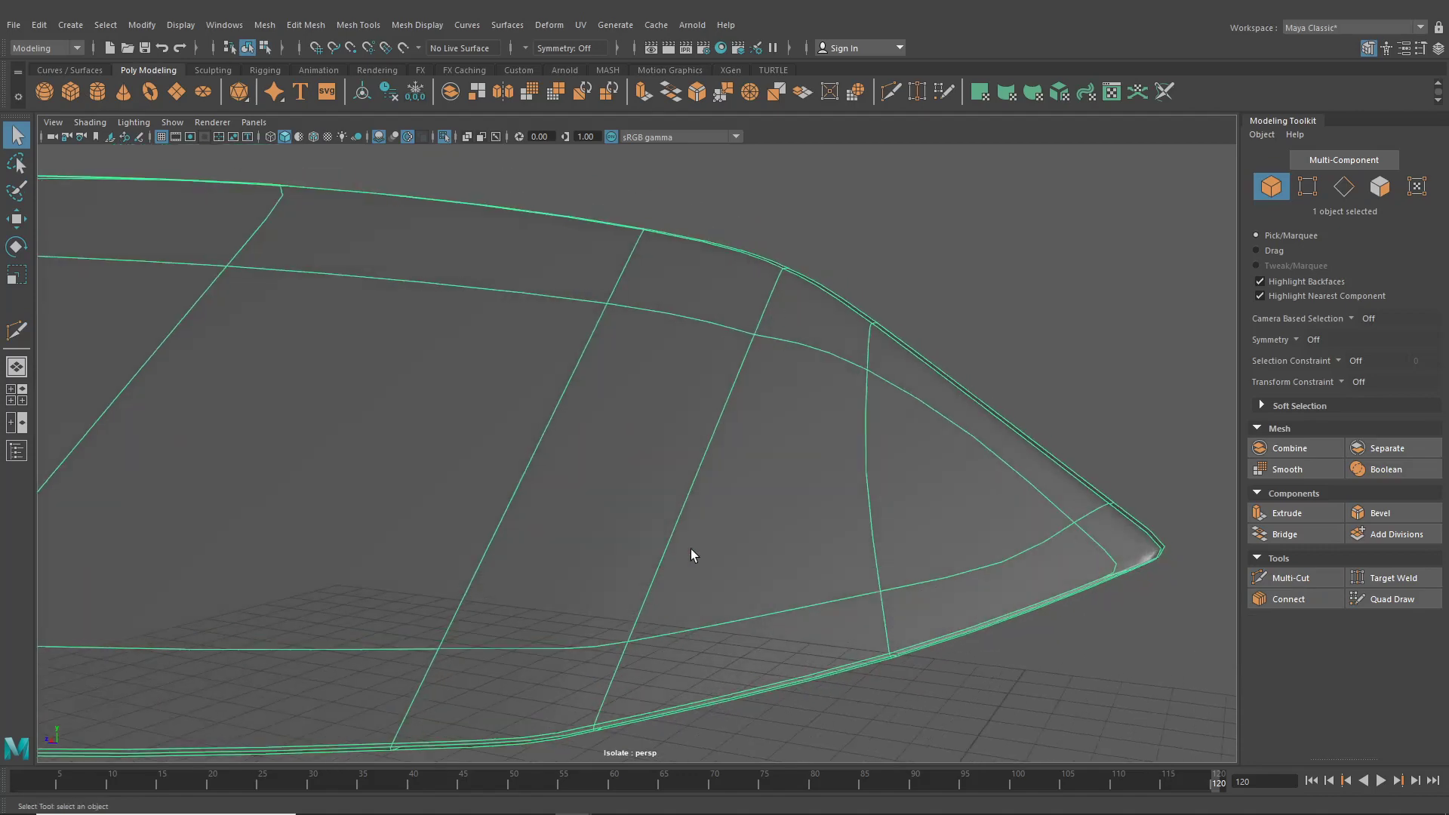
left_click(16, 394)
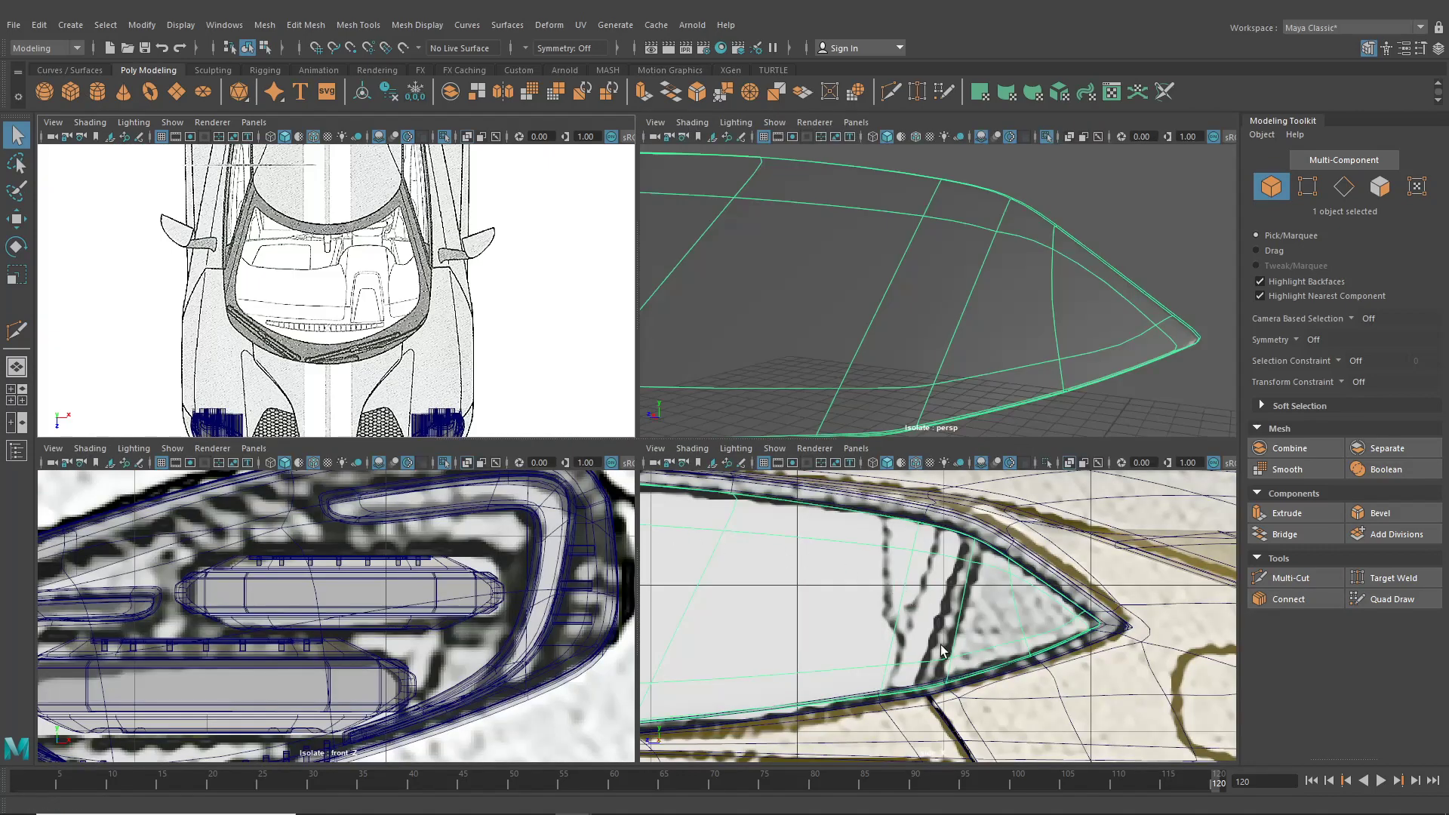
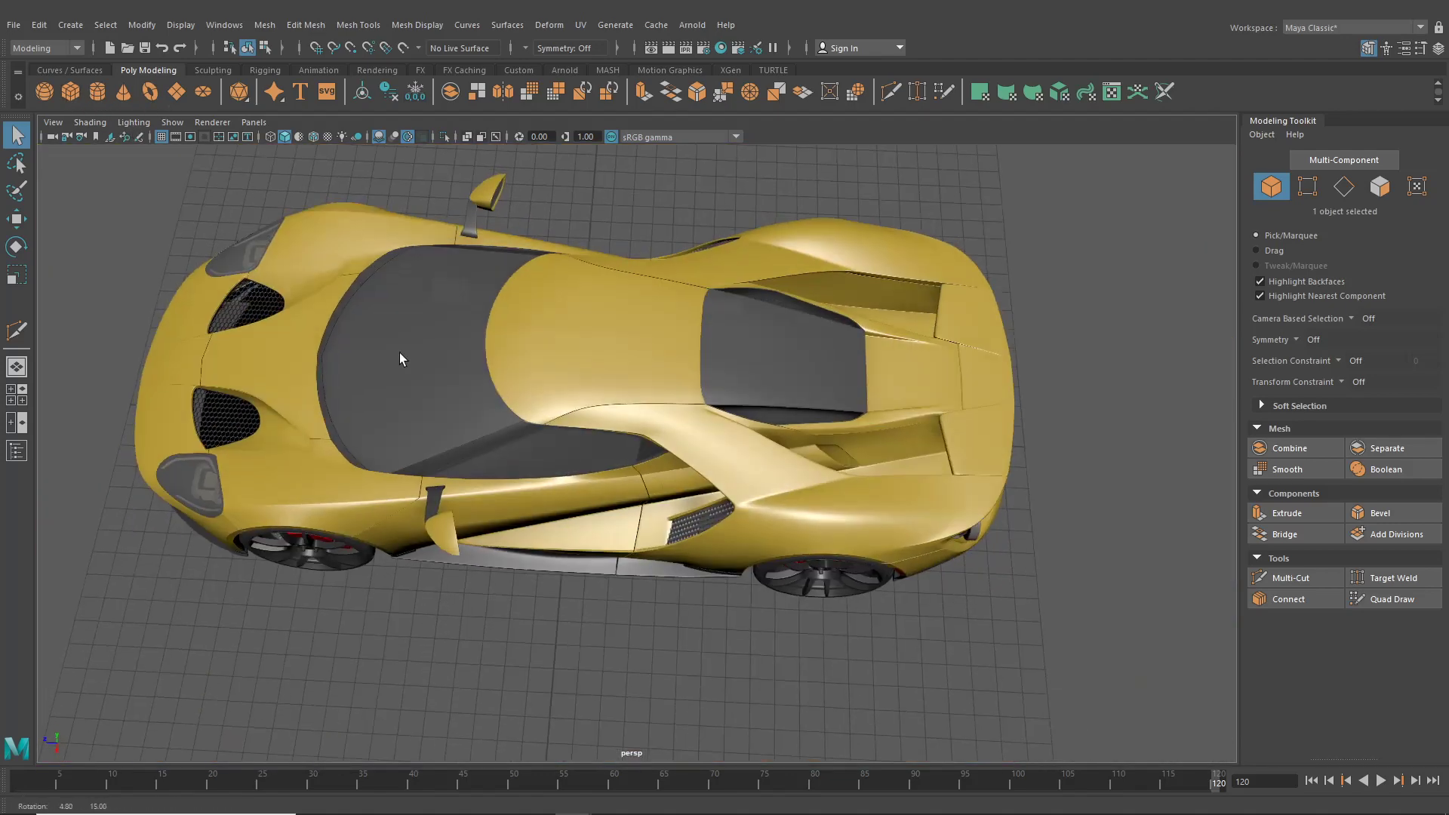
Move the new cube out to X 7.89 and place it over the side window's divider at Y 6.84, Z -3.22
key("w")
left_click_drag(572, 486, 572, 485)
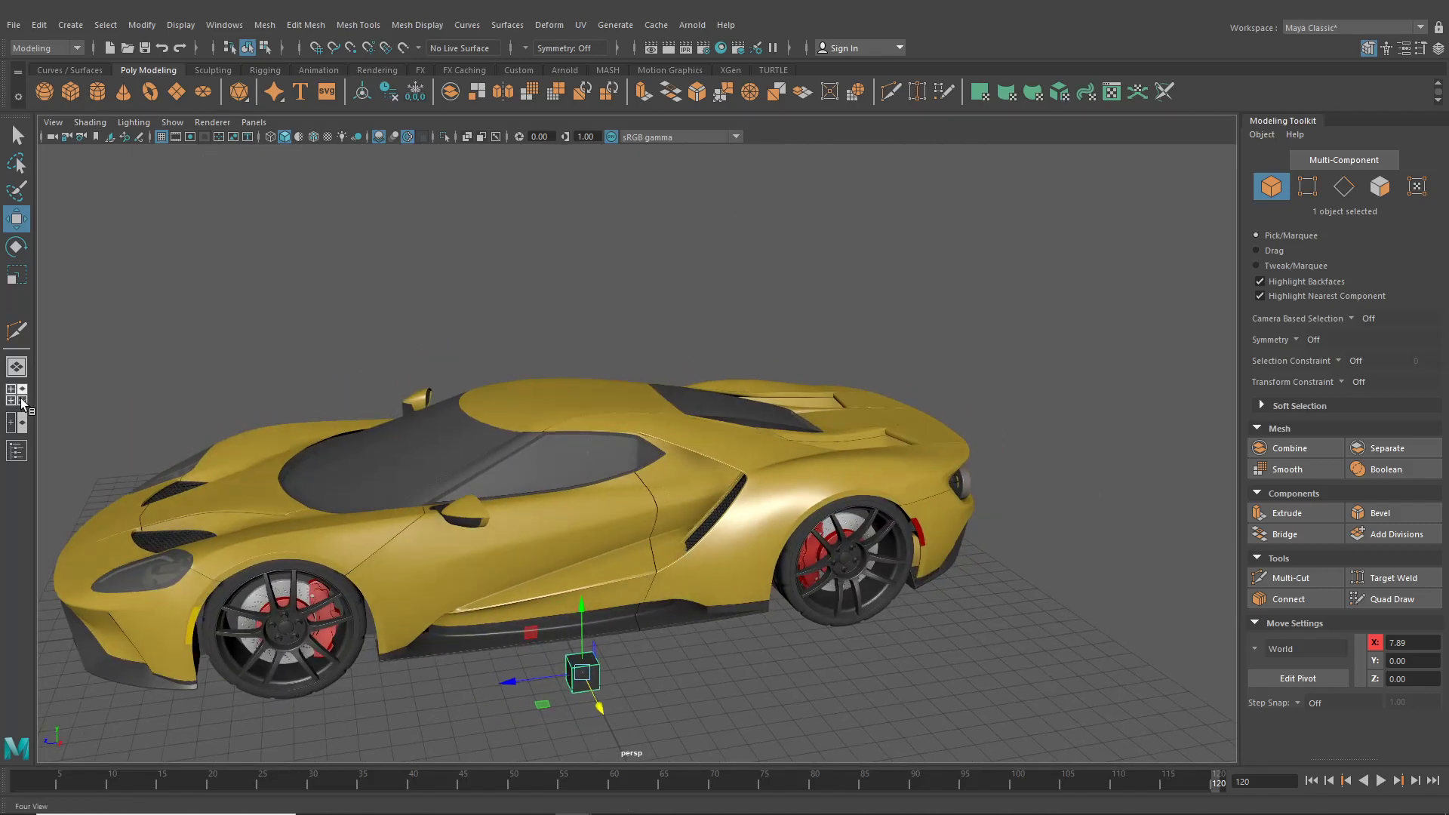
left_click(21, 405)
key("space")
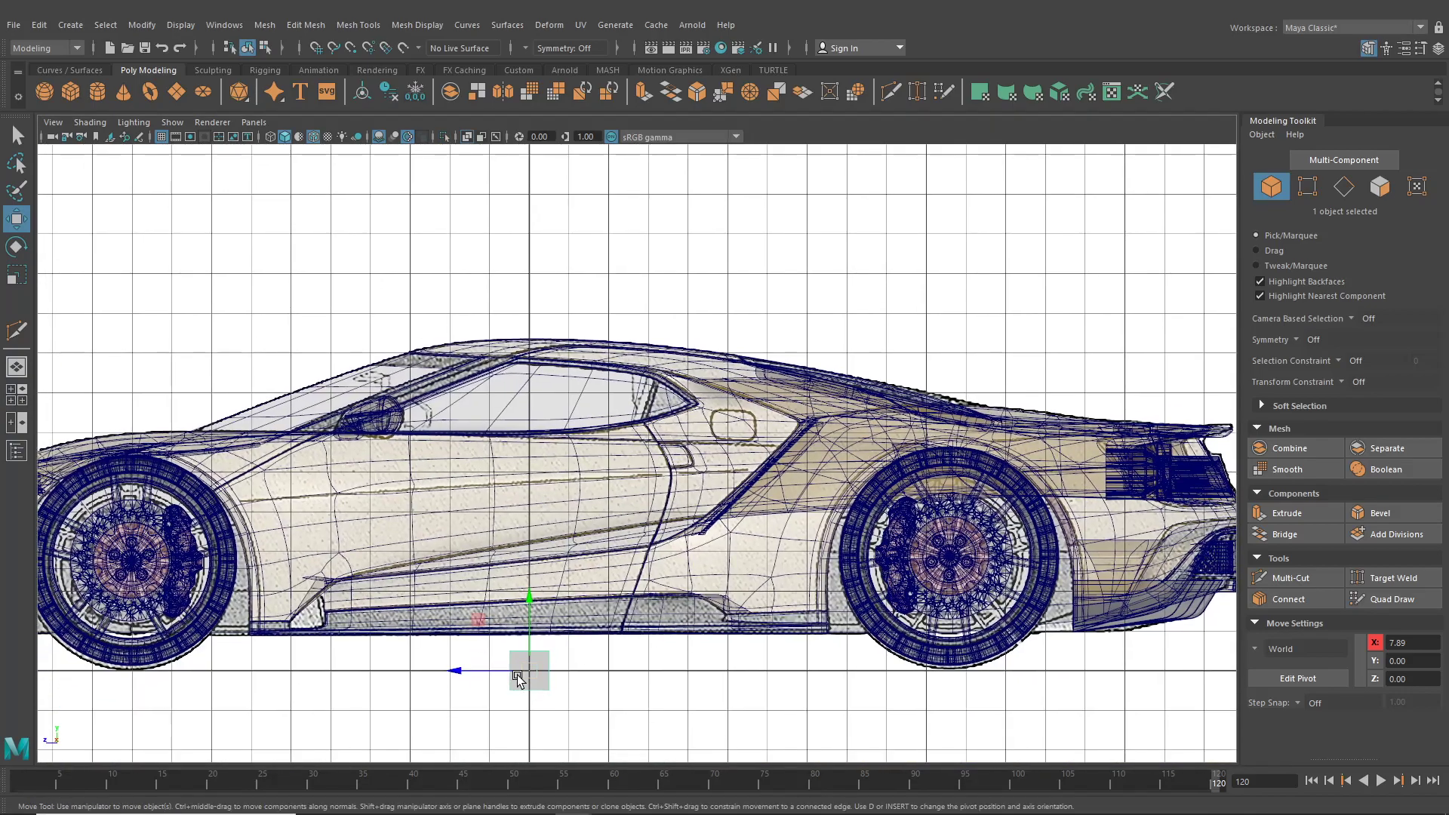
left_click_drag(529, 671, 656, 391)
scroll(663, 384, "up", 4)
middle_click_drag(663, 382, 626, 417, "alt")
scroll(664, 530, "up", 4)
scroll(661, 533, "up", 5)
left_click_drag(724, 480, 732, 534)
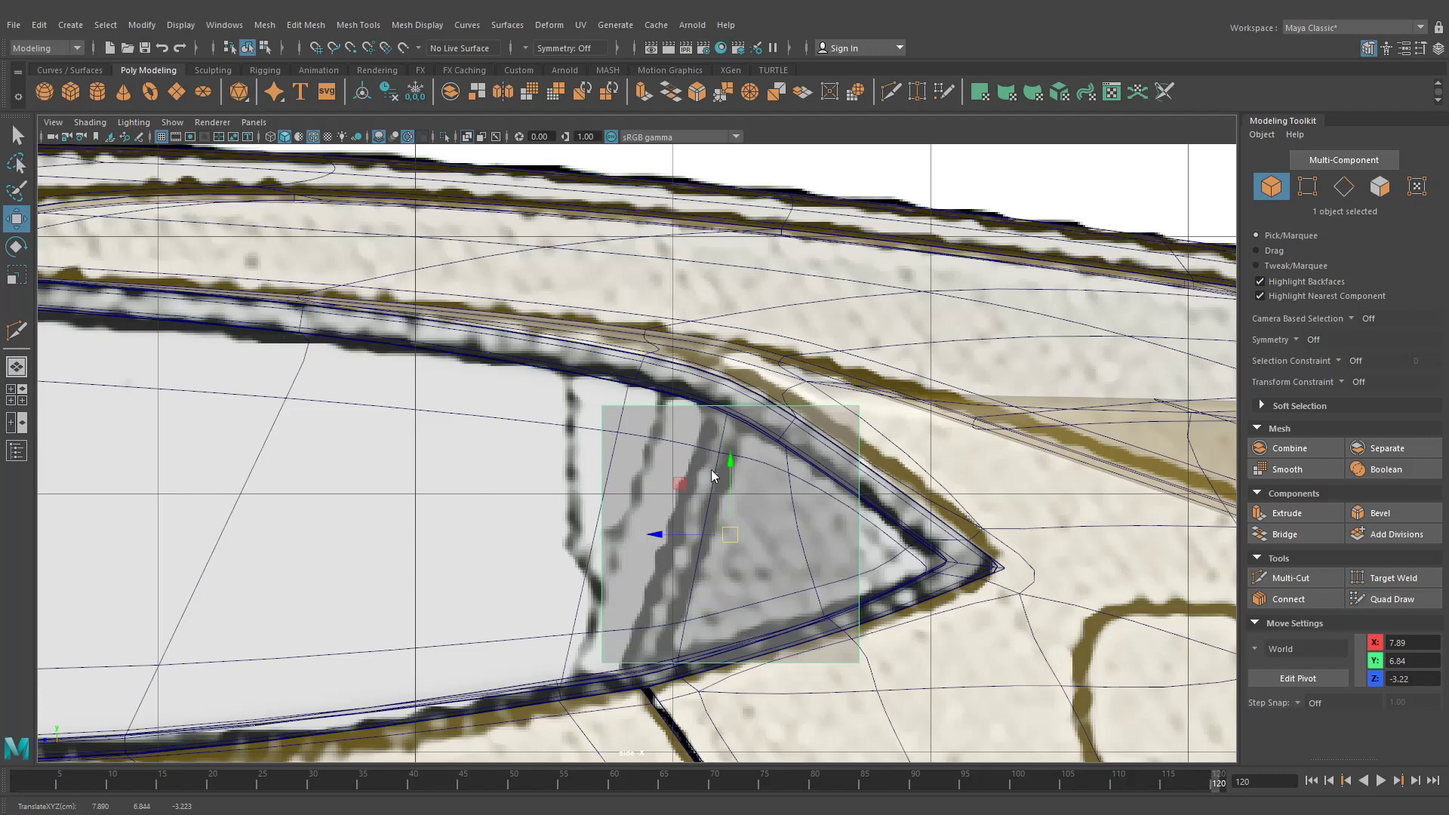
Move the cube's four corner vertex pairs onto the outline of the slanted window divider in the blueprint
right_click_drag(663, 450, 610, 380)
left_click_drag(593, 377, 616, 425)
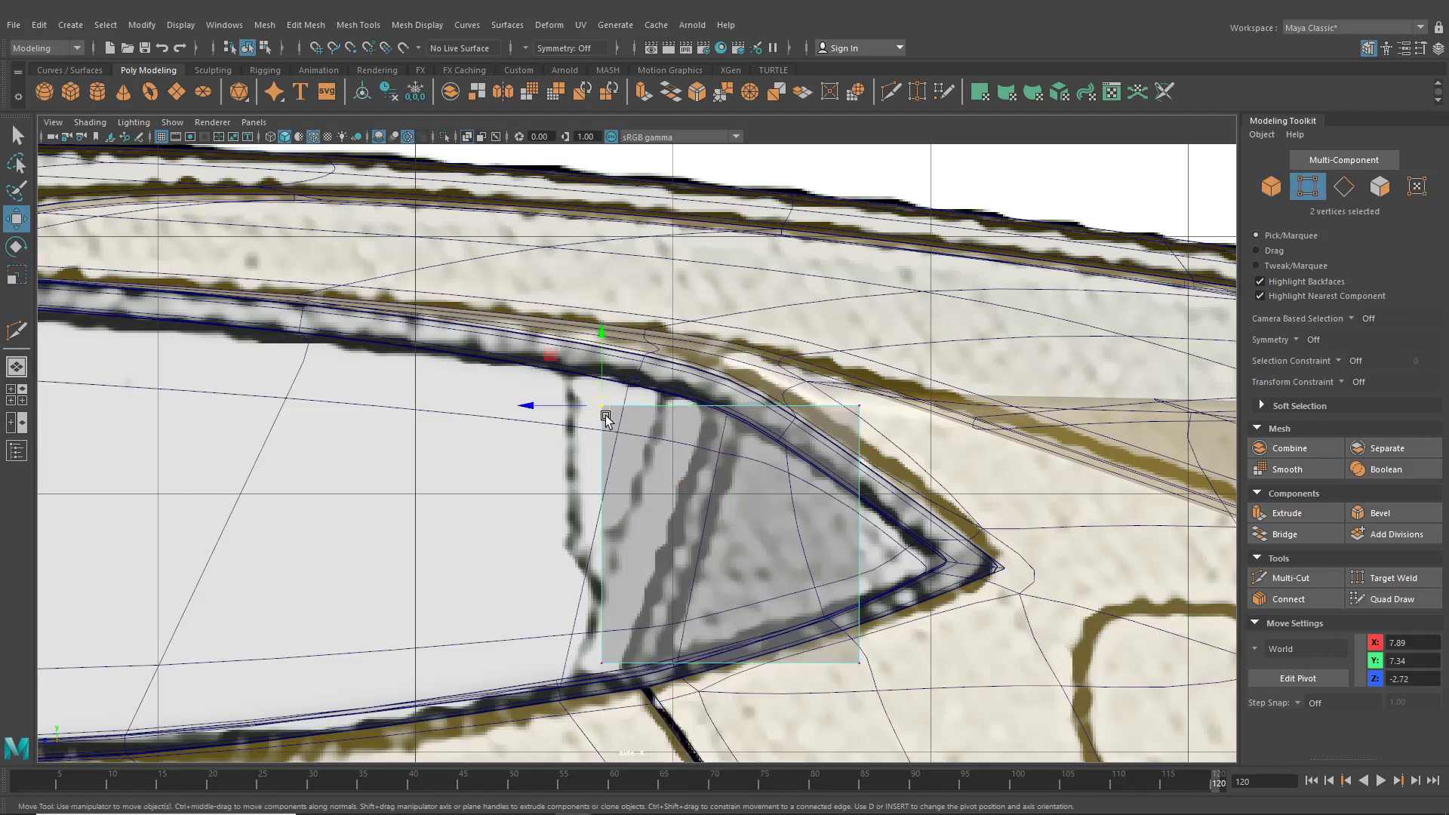
middle_click_drag(606, 420, 704, 407)
left_click(858, 408)
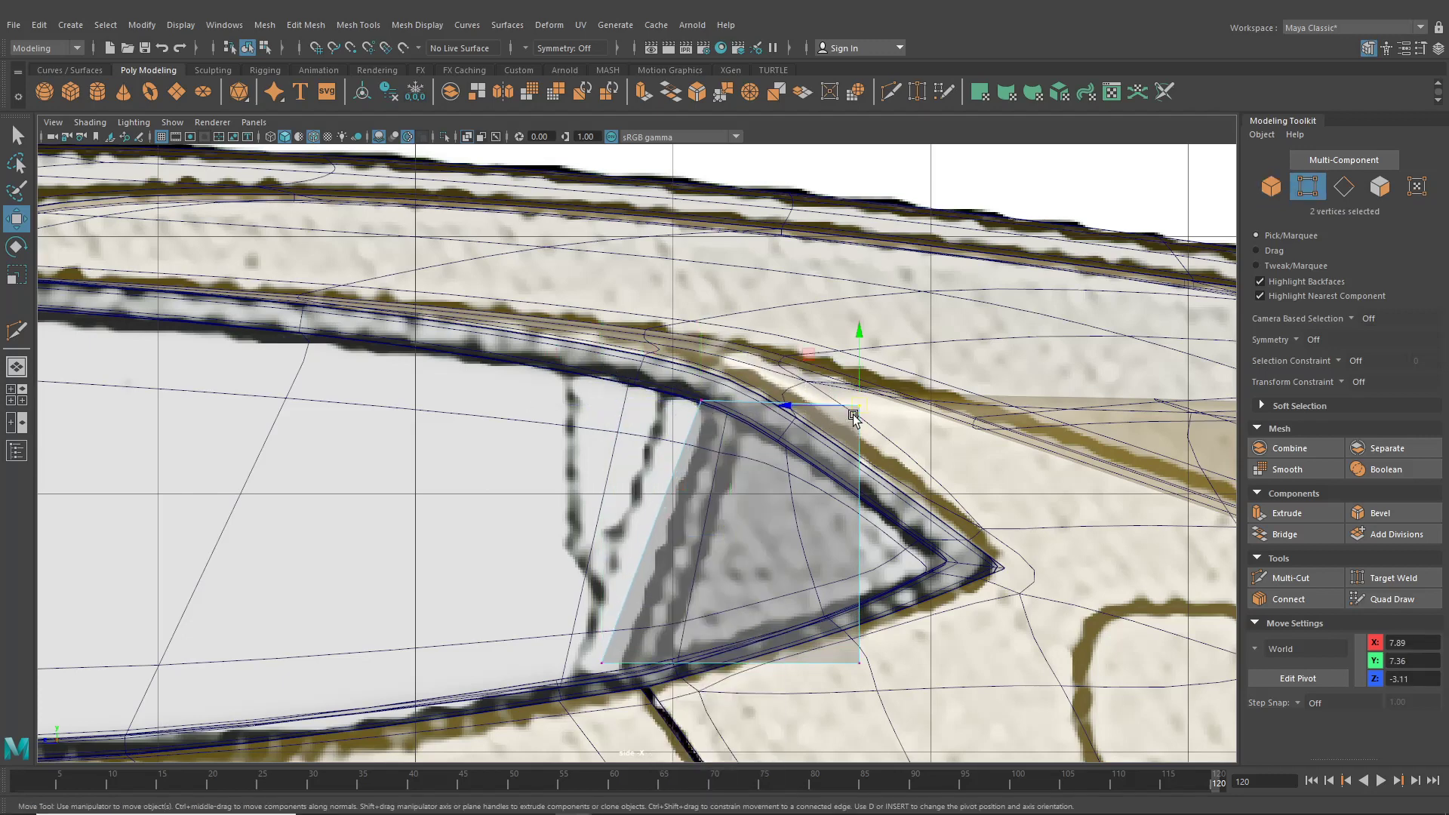
middle_click_drag(853, 415, 746, 430)
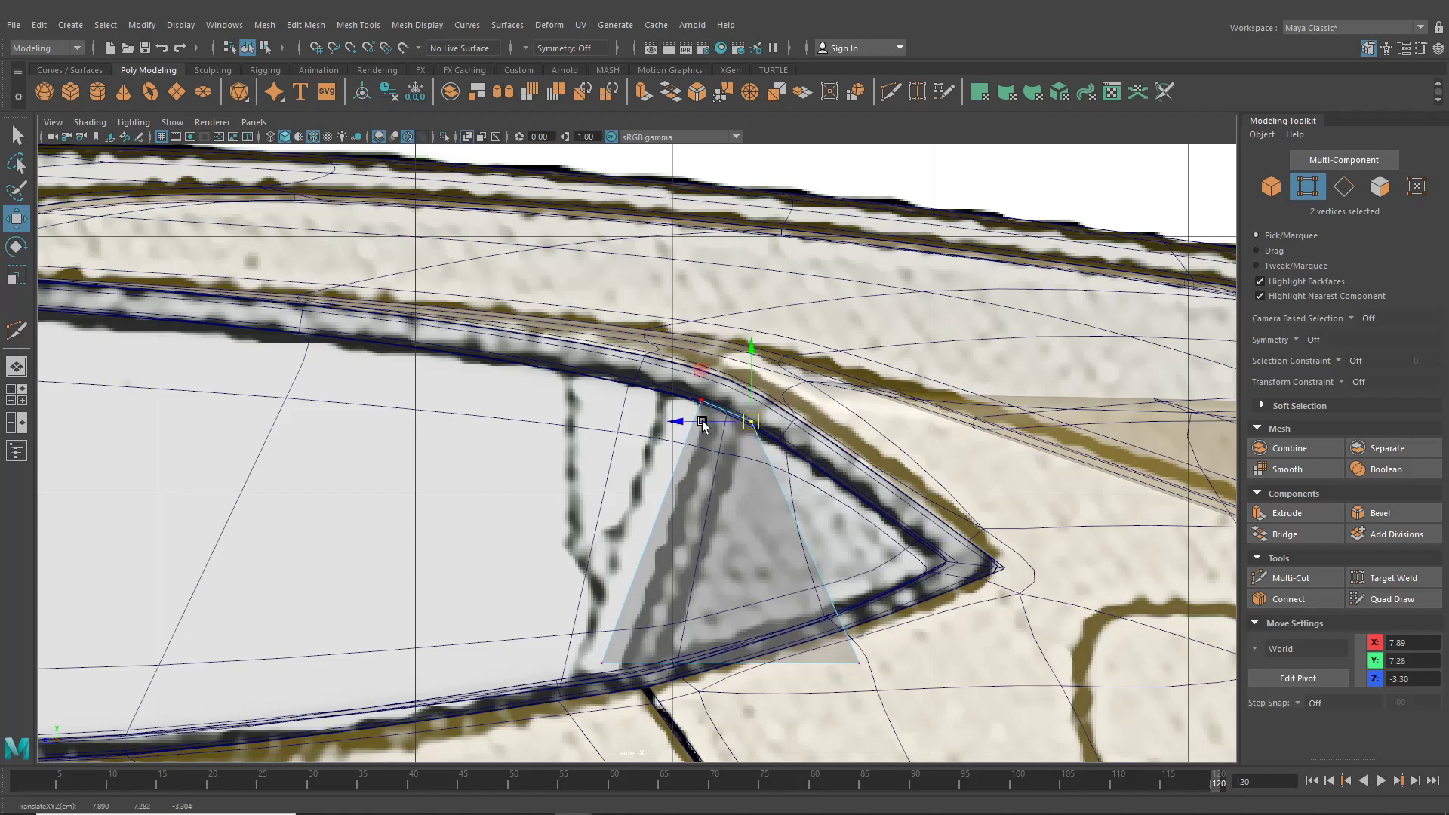
left_click(602, 663)
middle_click_drag(602, 664, 609, 685)
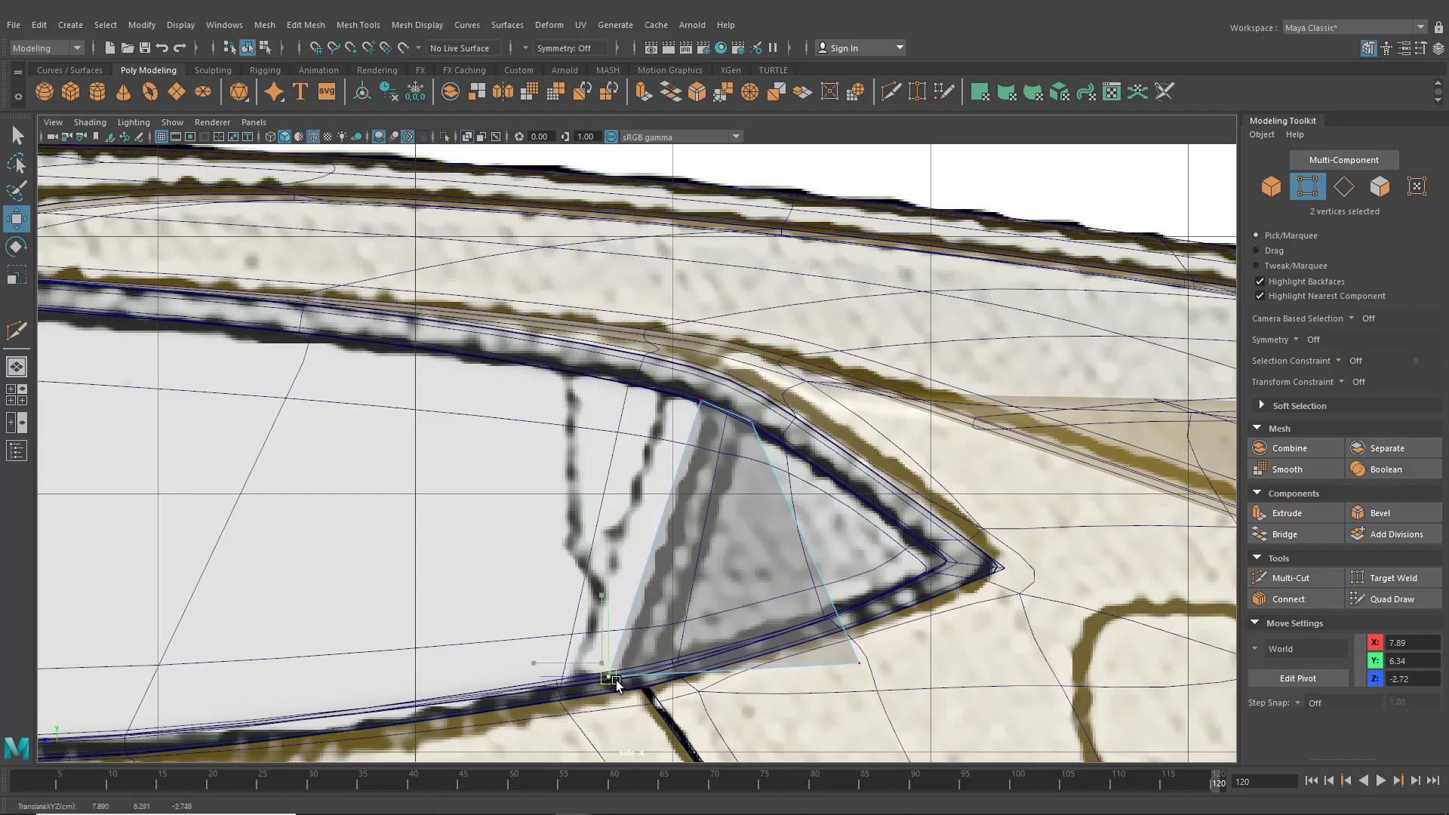
left_click(860, 663)
middle_click_drag(865, 668, 661, 671)
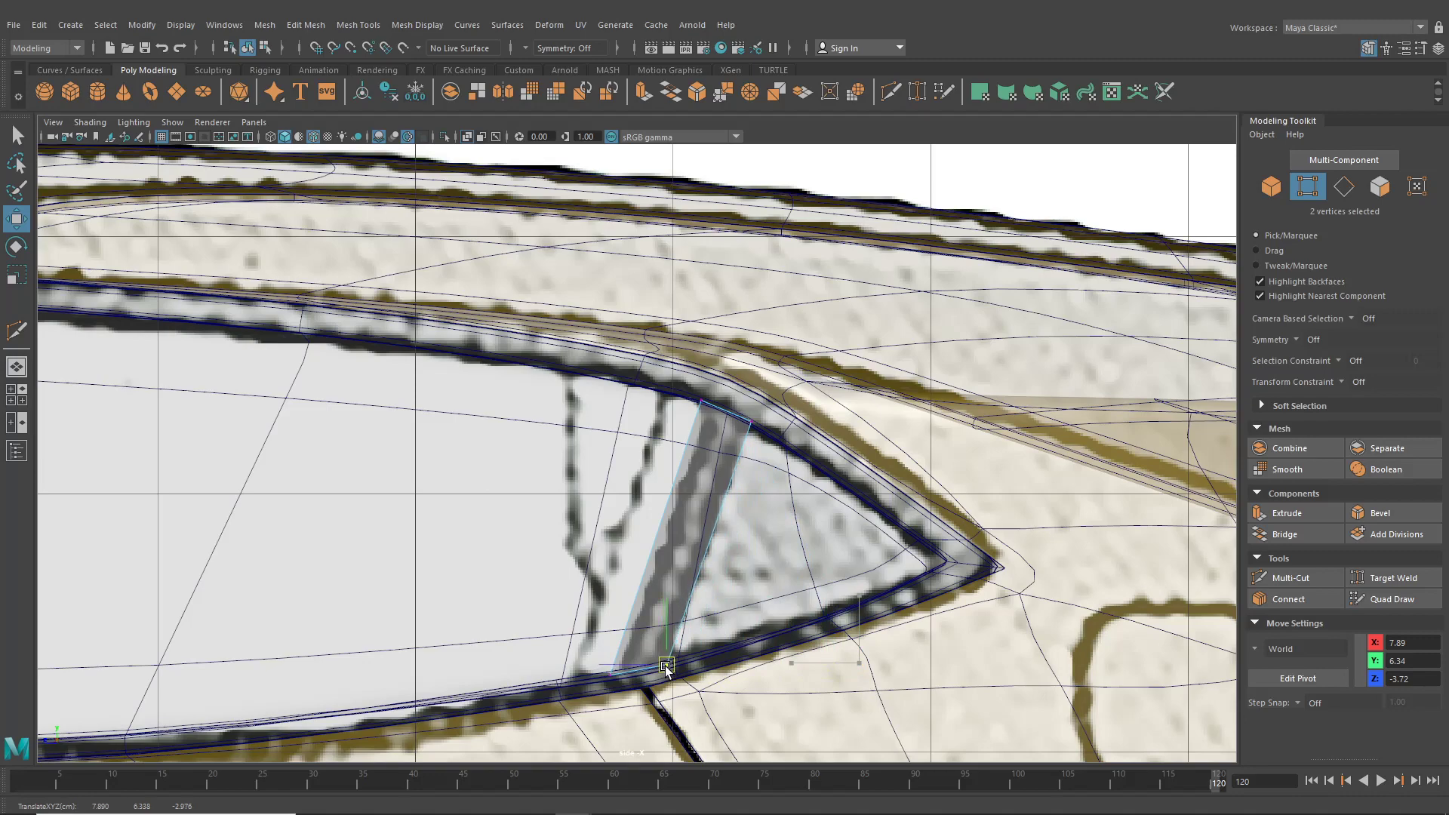
Move the divider bar inward along X toward the side window glass
left_click(19, 368)
left_click_drag(744, 442, 651, 479, "alt")
scroll(650, 478, "up", 3)
left_click(249, 47)
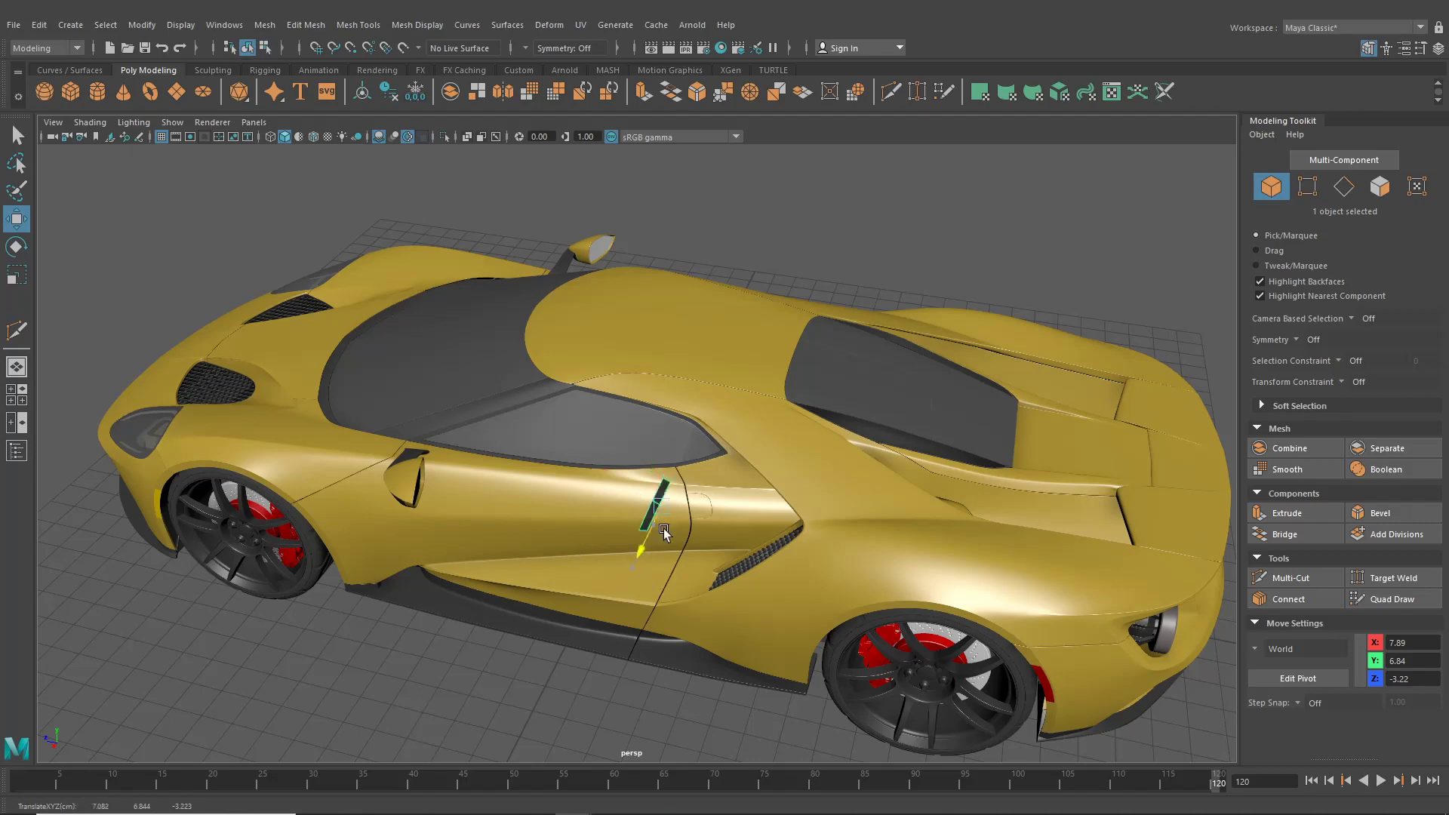
scroll(688, 528, "up", 5)
left_click_drag(686, 534, 685, 473, "alt")
scroll(821, 541, "up", 6)
Move the divider bar's outer bottom corner vertices along X to the lower window rim, placing the single corner vertex at X 4.47
right_click_drag(685, 473, 614, 395)
scroll(464, 516, "down", 3)
left_click_drag(464, 516, 496, 511, "alt")
scroll(718, 647, "up", 1)
left_click_drag(725, 655, 631, 545)
scroll(680, 611, "up", 4)
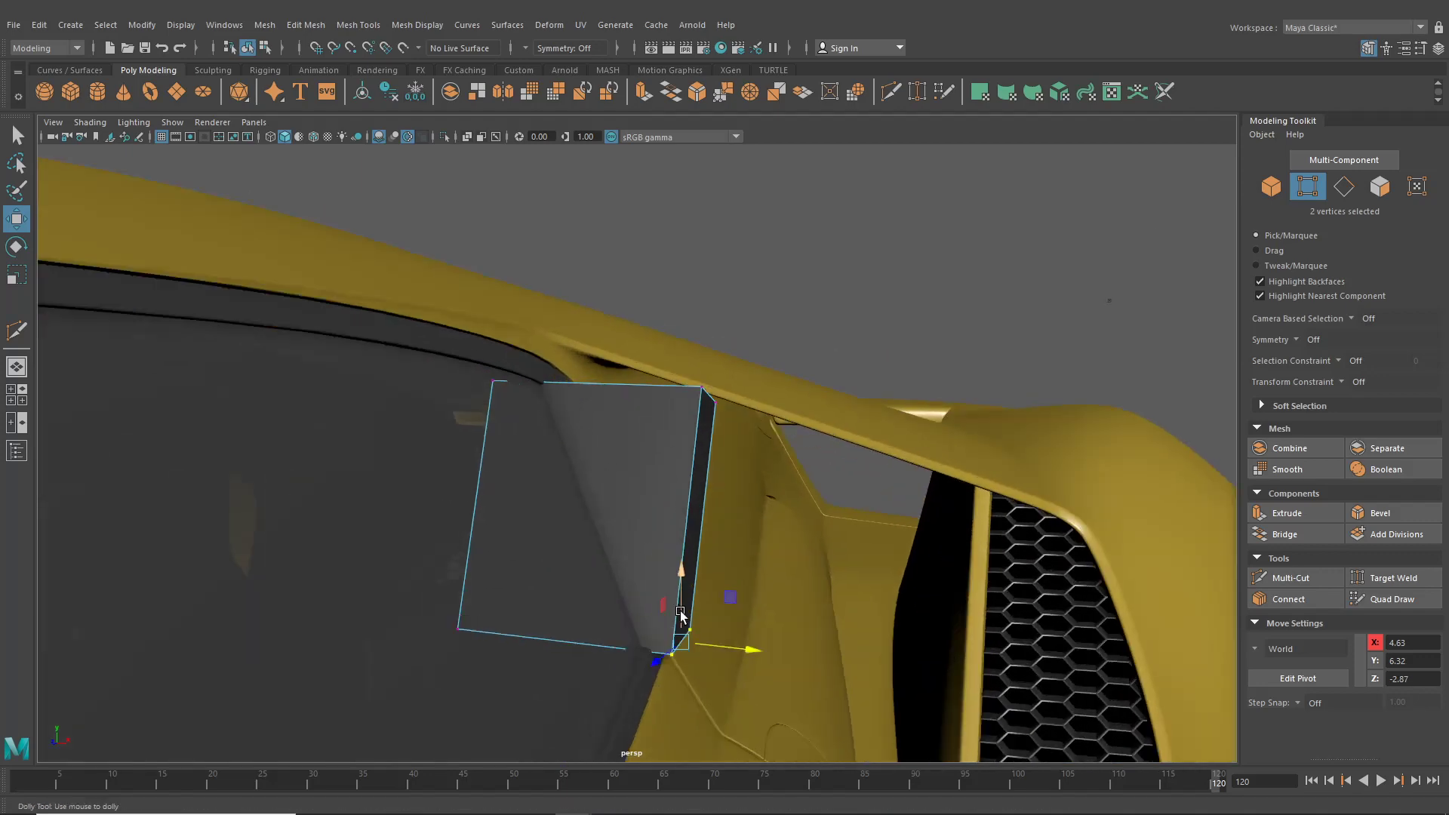
left_click_drag(765, 712, 717, 680)
left_click(670, 672)
left_click_drag(717, 677, 652, 393, "alt")
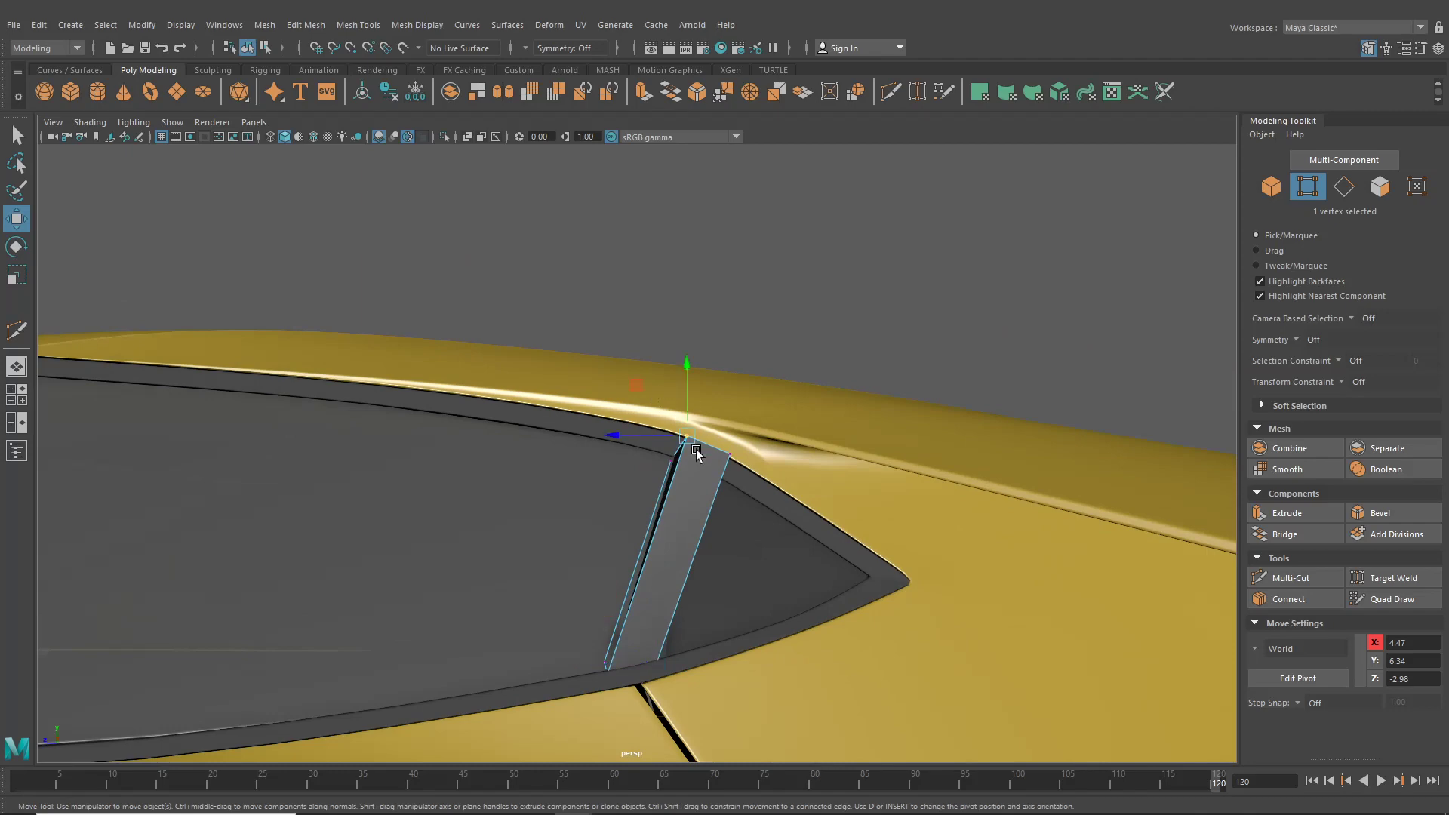
Move the divider bar's outer top corner vertices inward along X to the upper window rim, bringing one to X 3.88
left_click_drag(696, 453, 796, 476, "alt")
left_click_drag(710, 426, 593, 425)
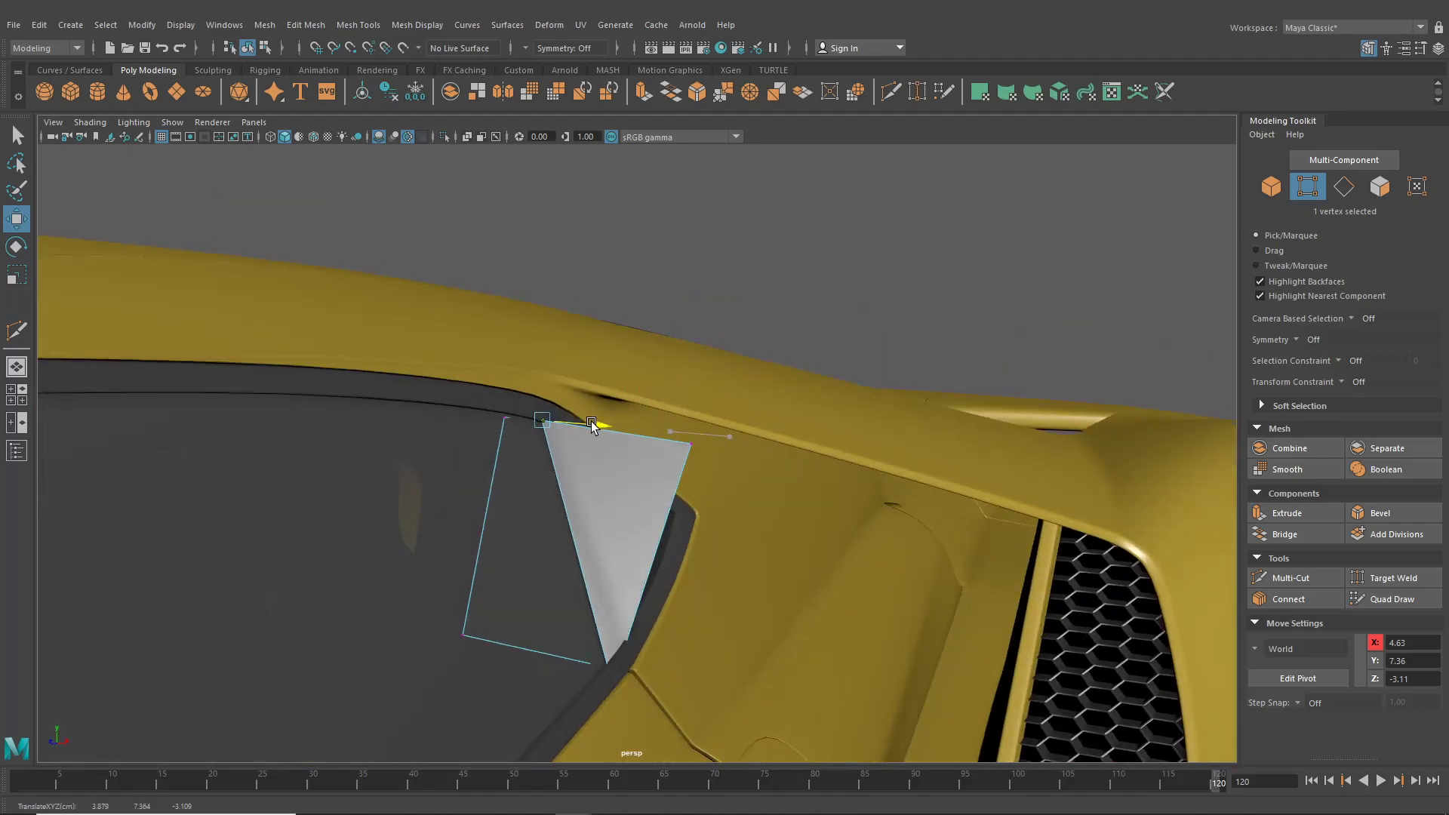
left_click_drag(660, 391, 737, 489)
left_click_drag(556, 349, 664, 425)
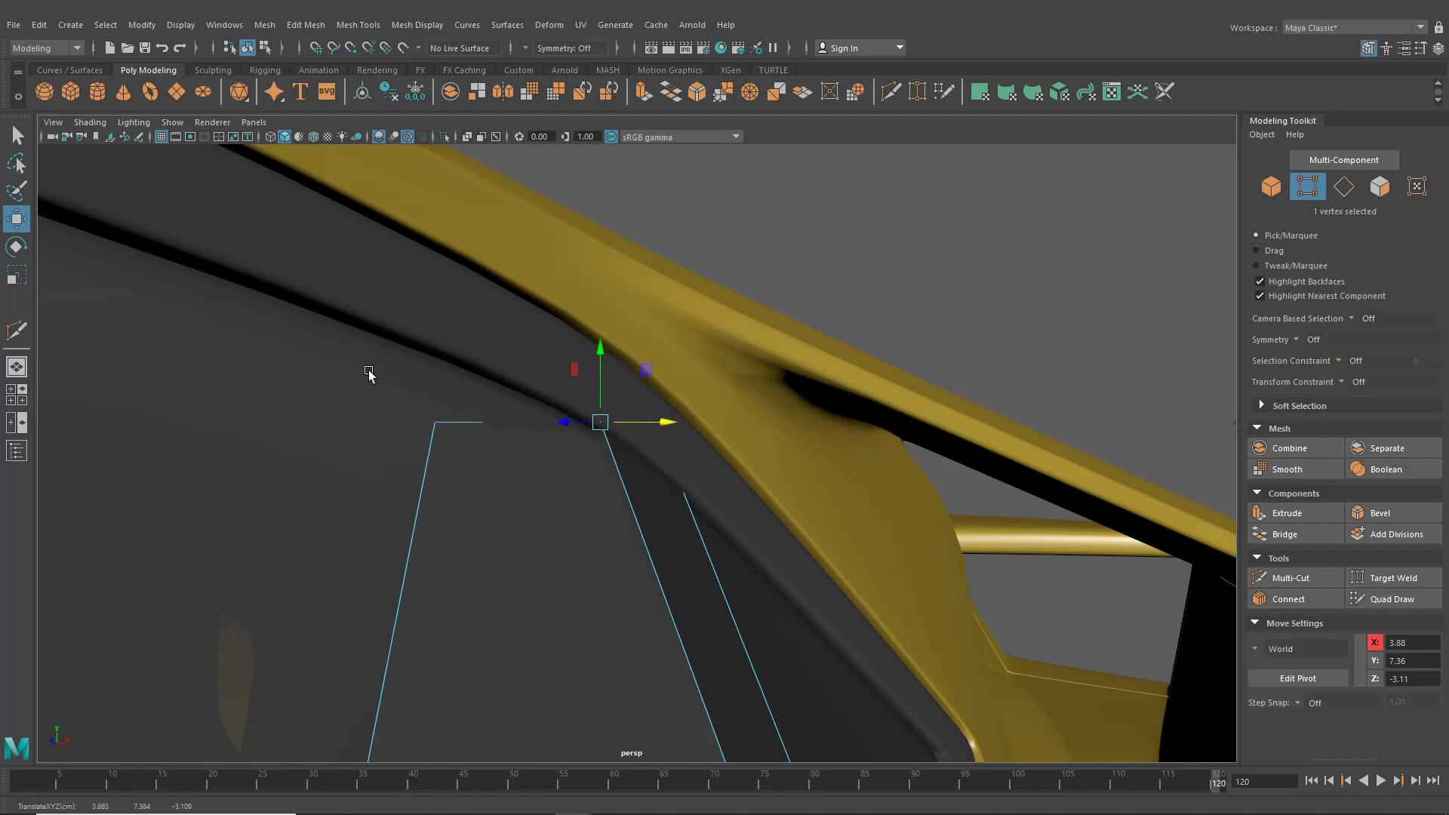
Adjust the bar's bottom vertices along X from inside the cabin, bringing one corner to X 4.35, and return to object mode
left_click_drag(368, 372, 525, 498, "alt")
left_click_drag(403, 474, 460, 487)
right_click_drag(618, 622, 492, 613, "alt")
middle_click_drag(492, 612, 487, 526, "alt")
left_click_drag(440, 506, 566, 626)
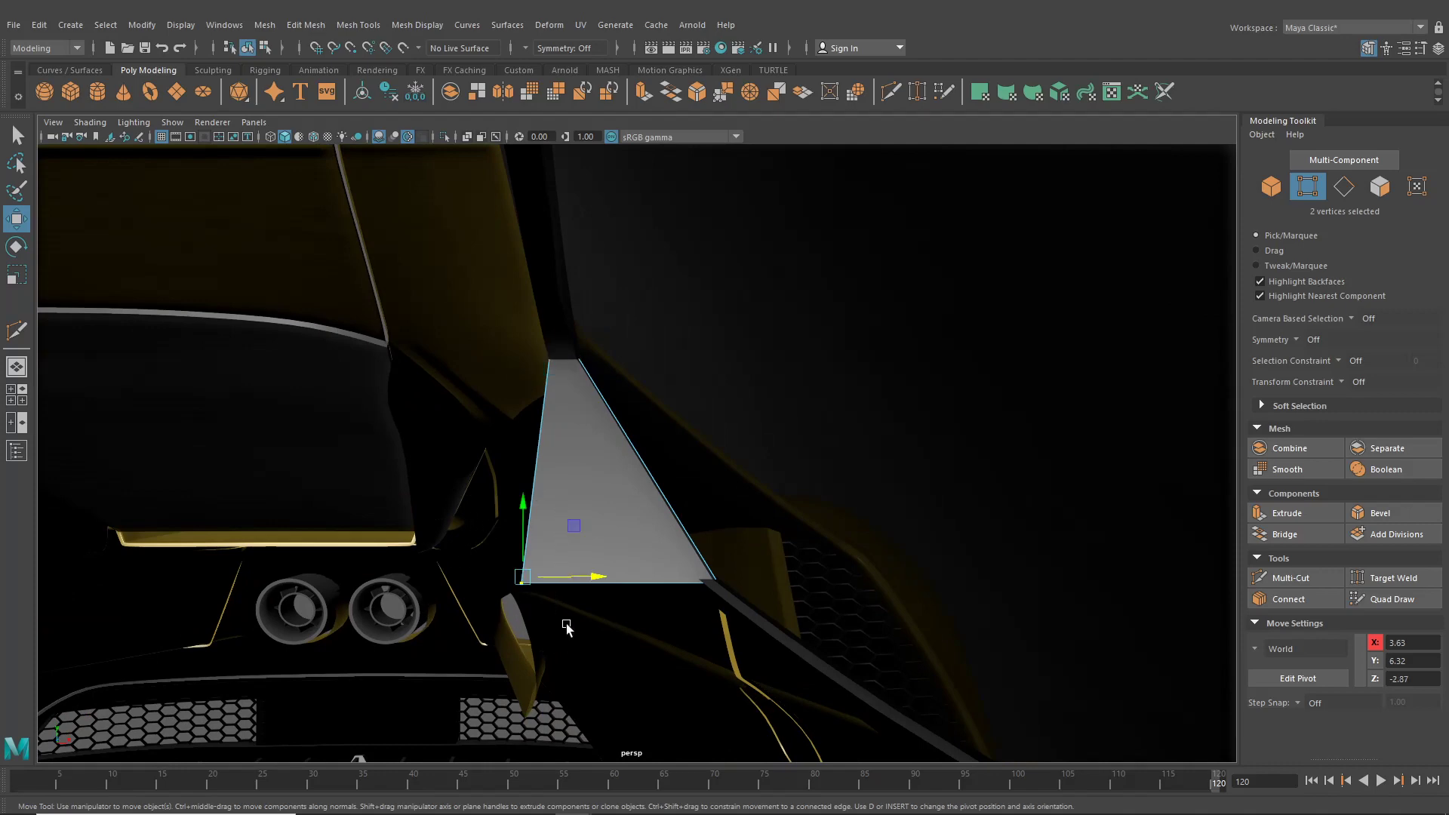
left_click_drag(608, 582, 587, 610)
left_click(558, 570)
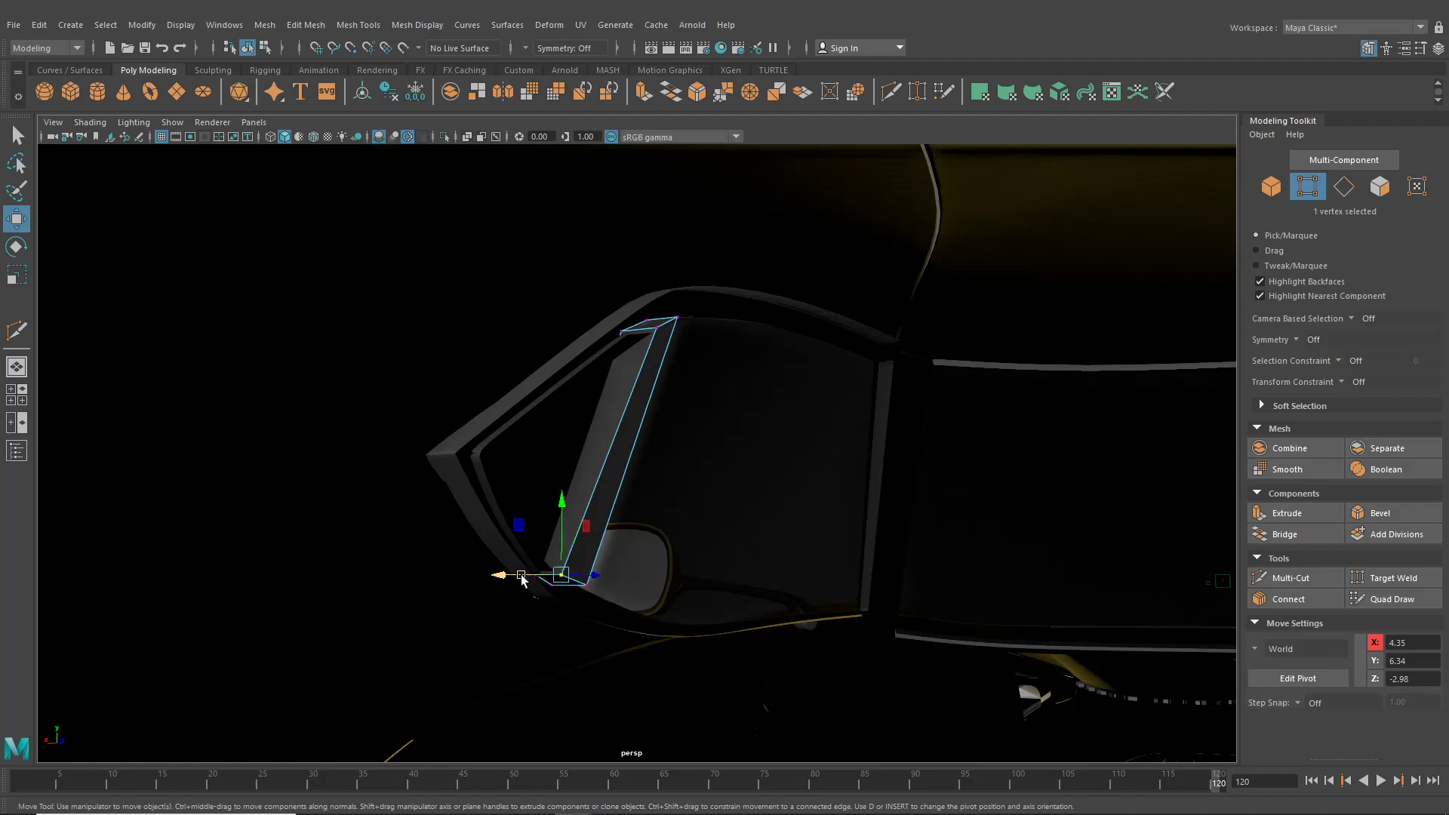
left_click_drag(508, 579, 302, 483)
left_click(266, 49)
left_click(248, 48)
scroll(468, 362, "down", 6)
left_click_drag(468, 362, 600, 515, "alt")
Bevel the two long outer edges of the window divider bar with a fraction of 0.05
left_click(552, 177)
scroll(596, 391, "down", 3)
left_click(597, 512)
left_click(607, 462)
right_click_drag(608, 385, 613, 356)
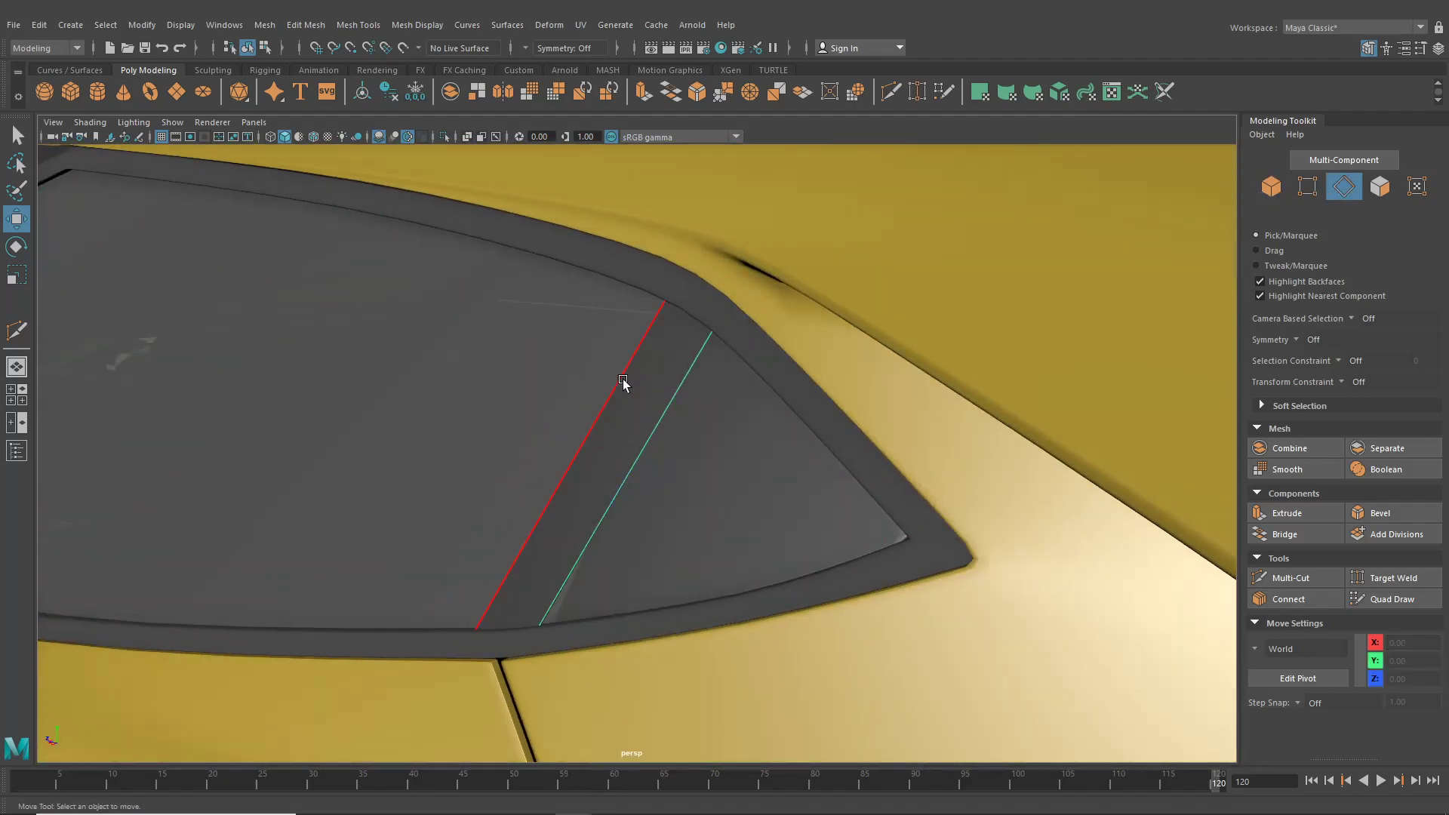
left_click(625, 391)
left_click(640, 436, "shift")
scroll(638, 453, "down", 3)
left_click_drag(629, 473, 691, 451, "alt")
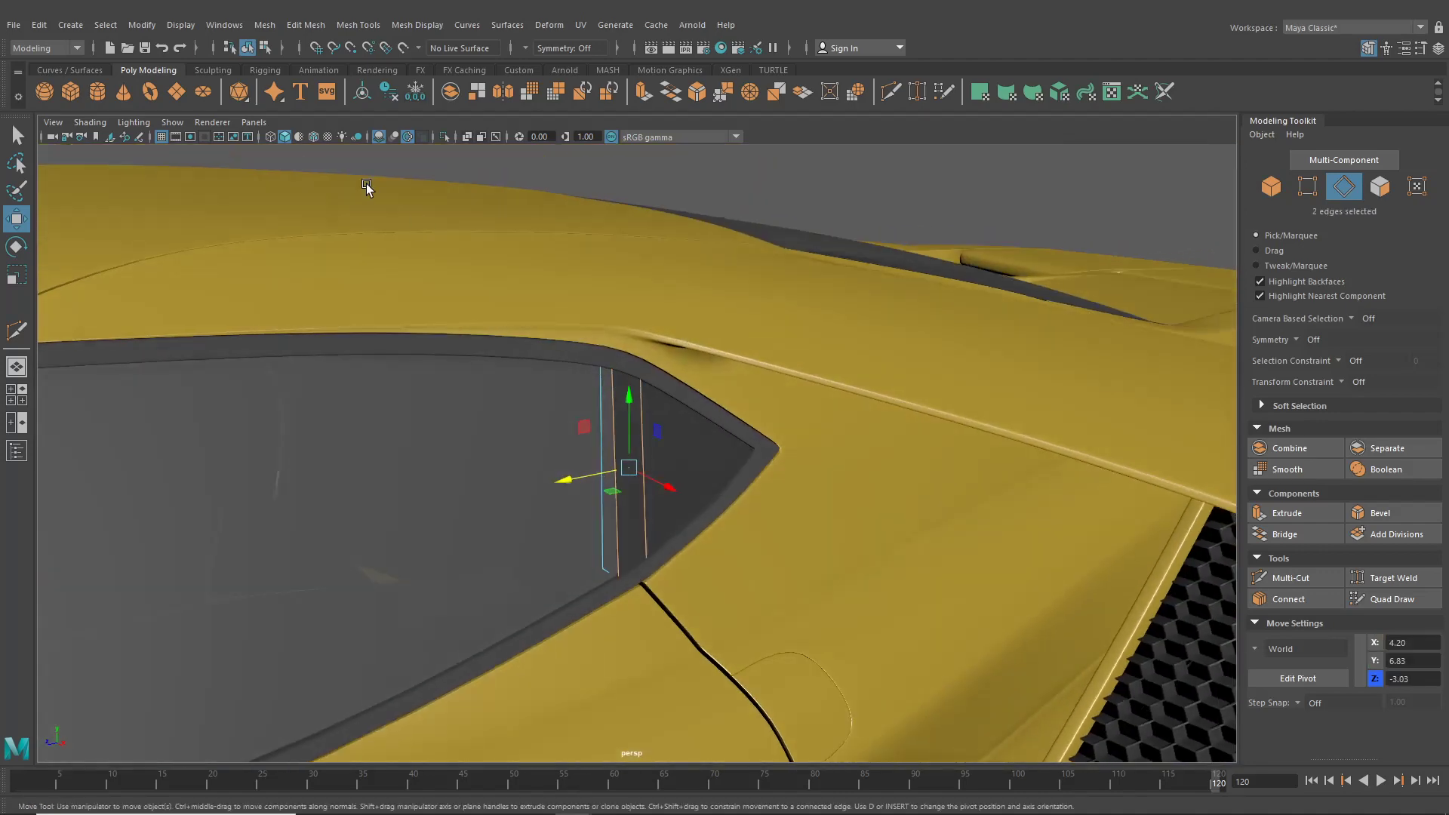
left_click(344, 27)
mouse_move(323, 27)
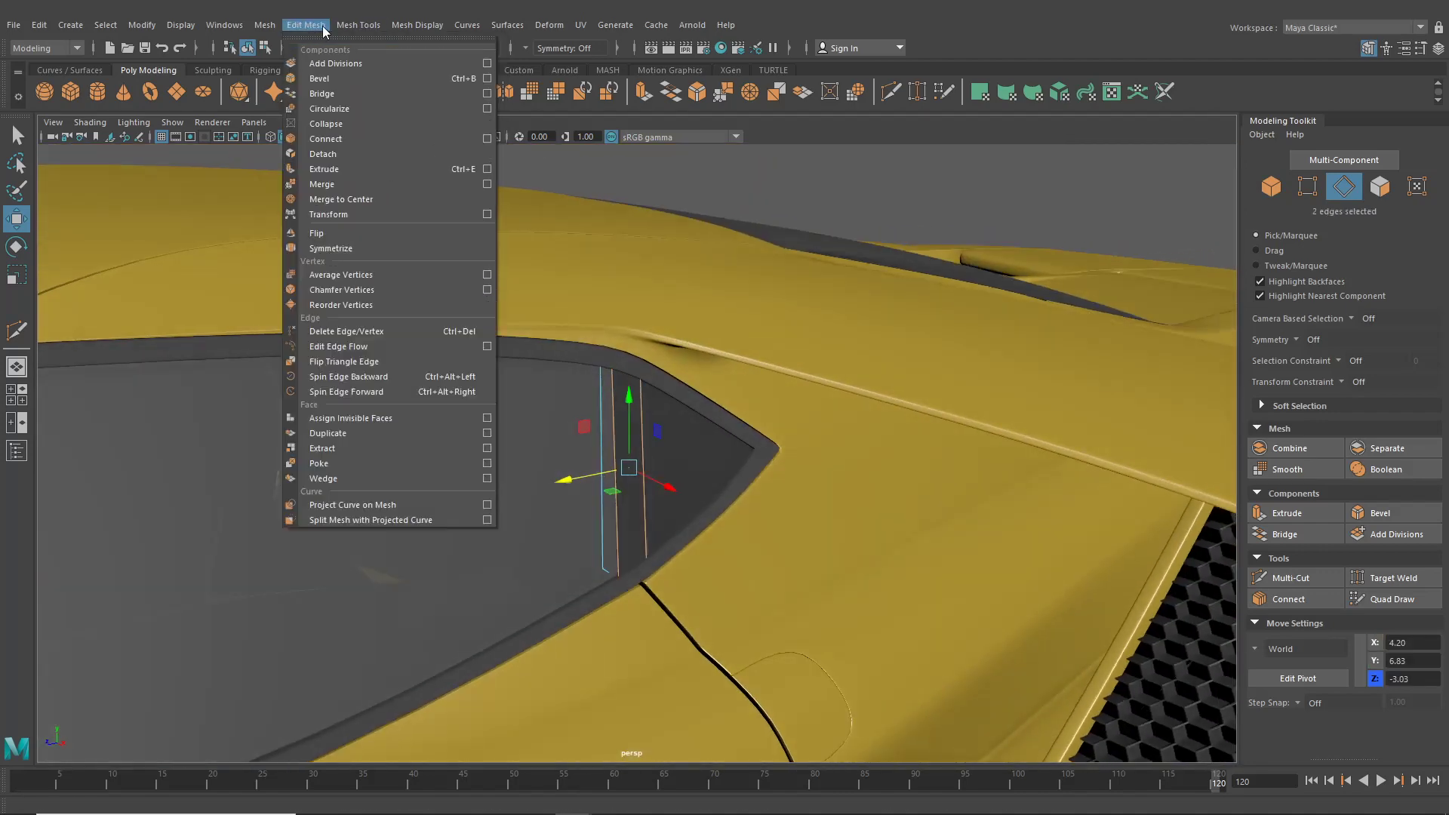
left_click(329, 80)
scroll(518, 495, "up", 3)
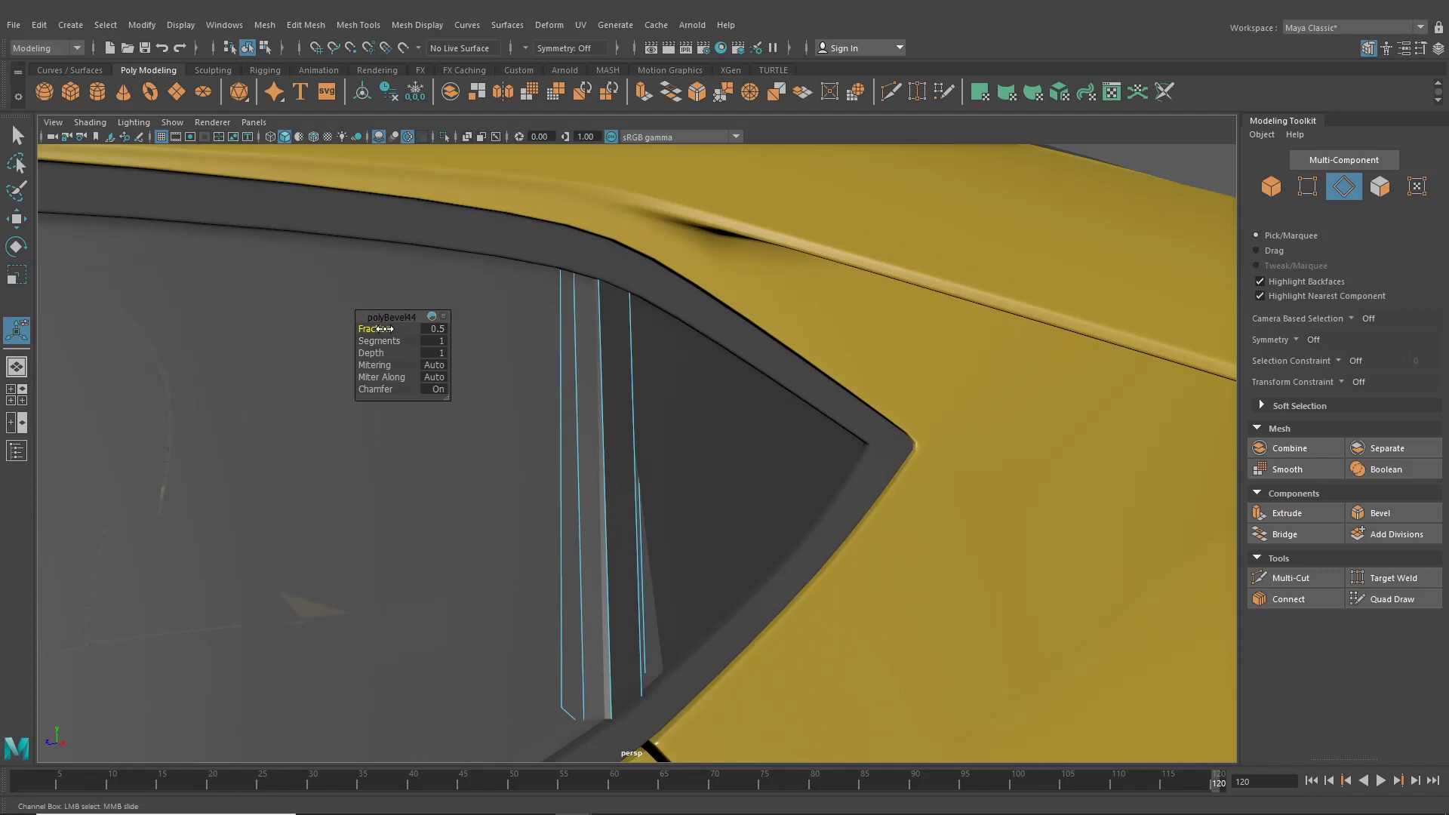
left_click_drag(385, 330, 385, 330)
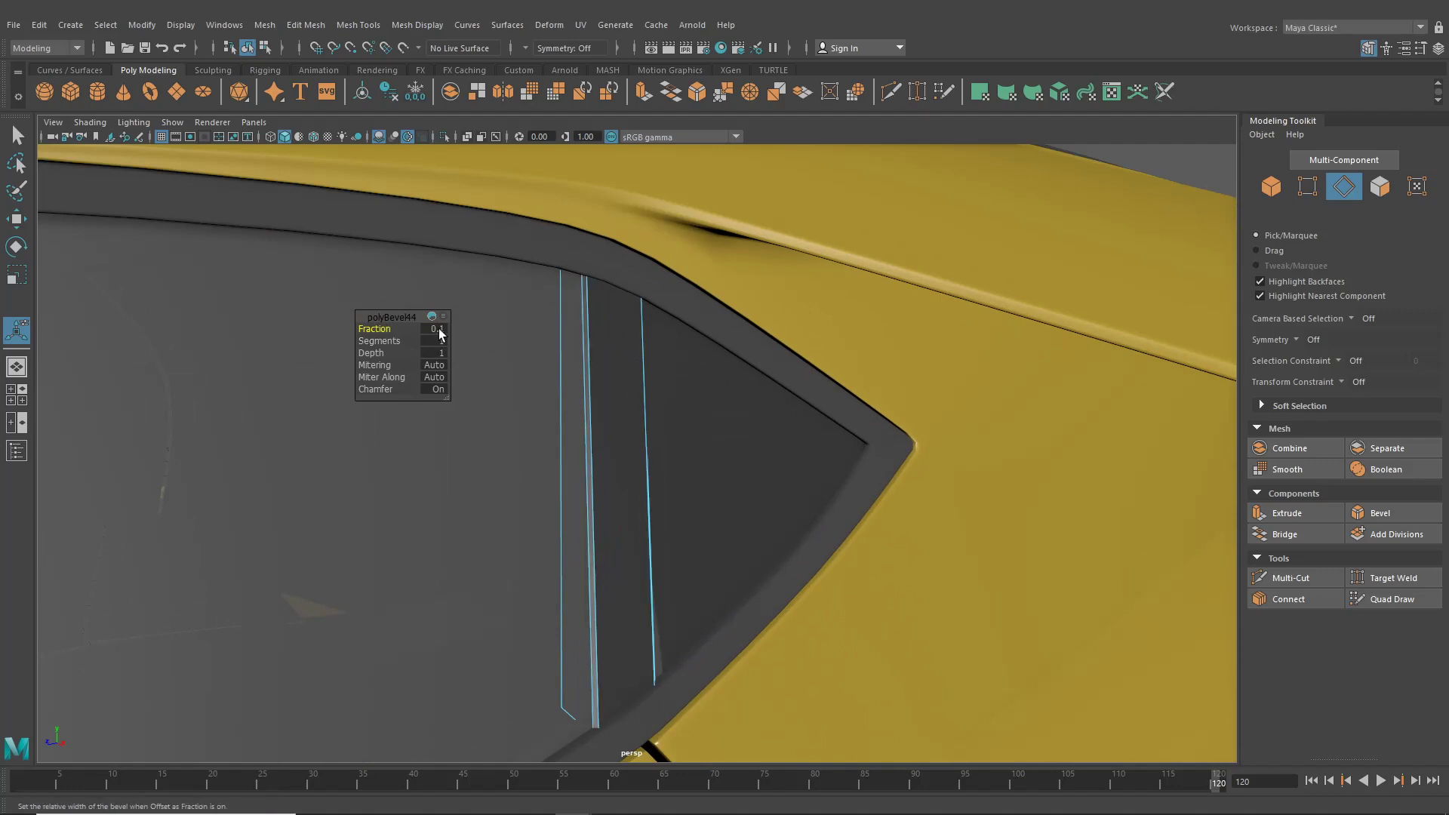
type("0.05")
key("Return")
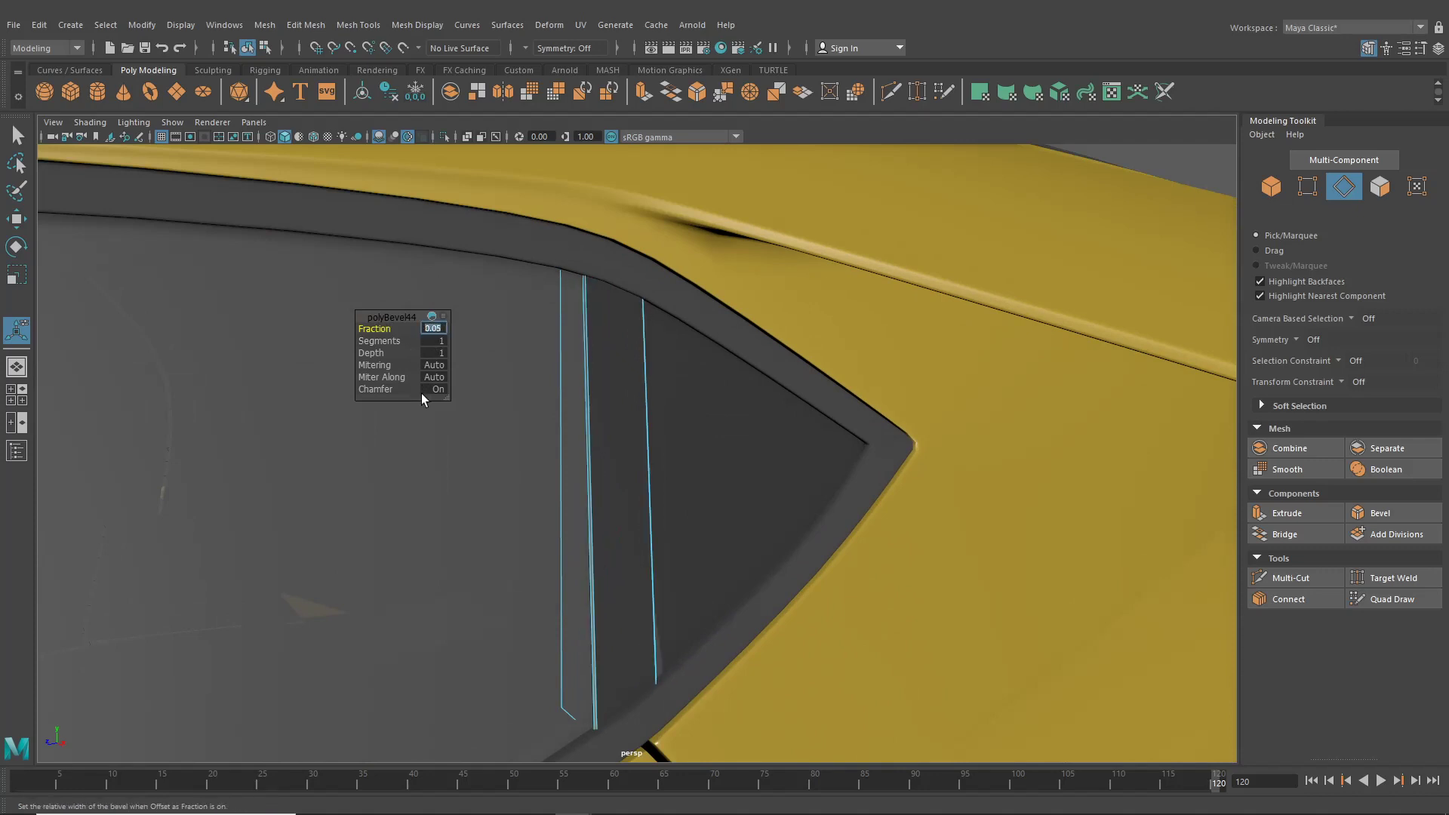
Increase the number of segments of the divider bar's edge bevel and return to object mode
mouse_move(568, 519)
left_mouse_down("alt")
mouse_move(664, 518)
mouse_move(563, 507)
left_mouse_up("alt")
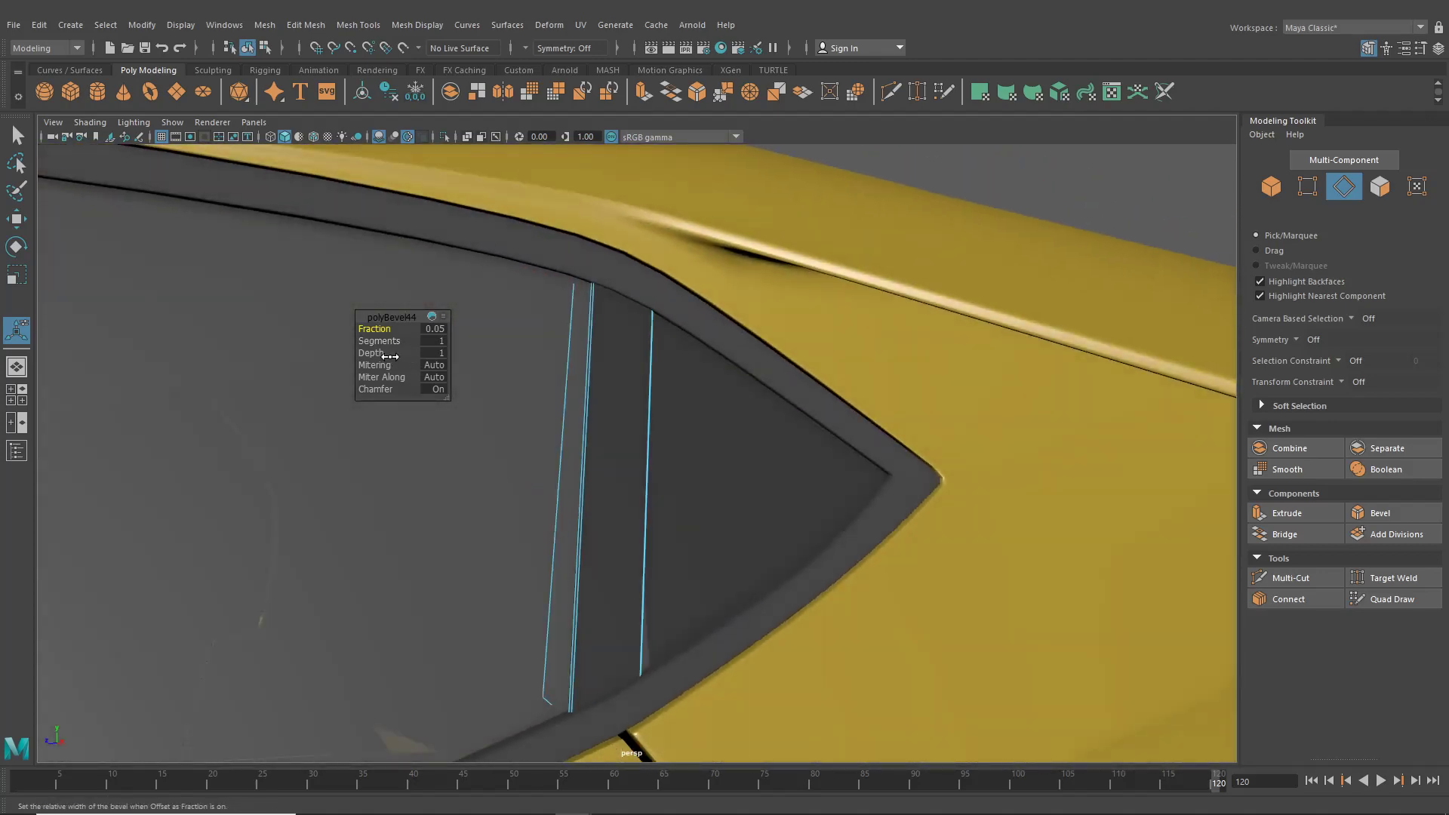
left_click_drag(386, 344, 395, 343)
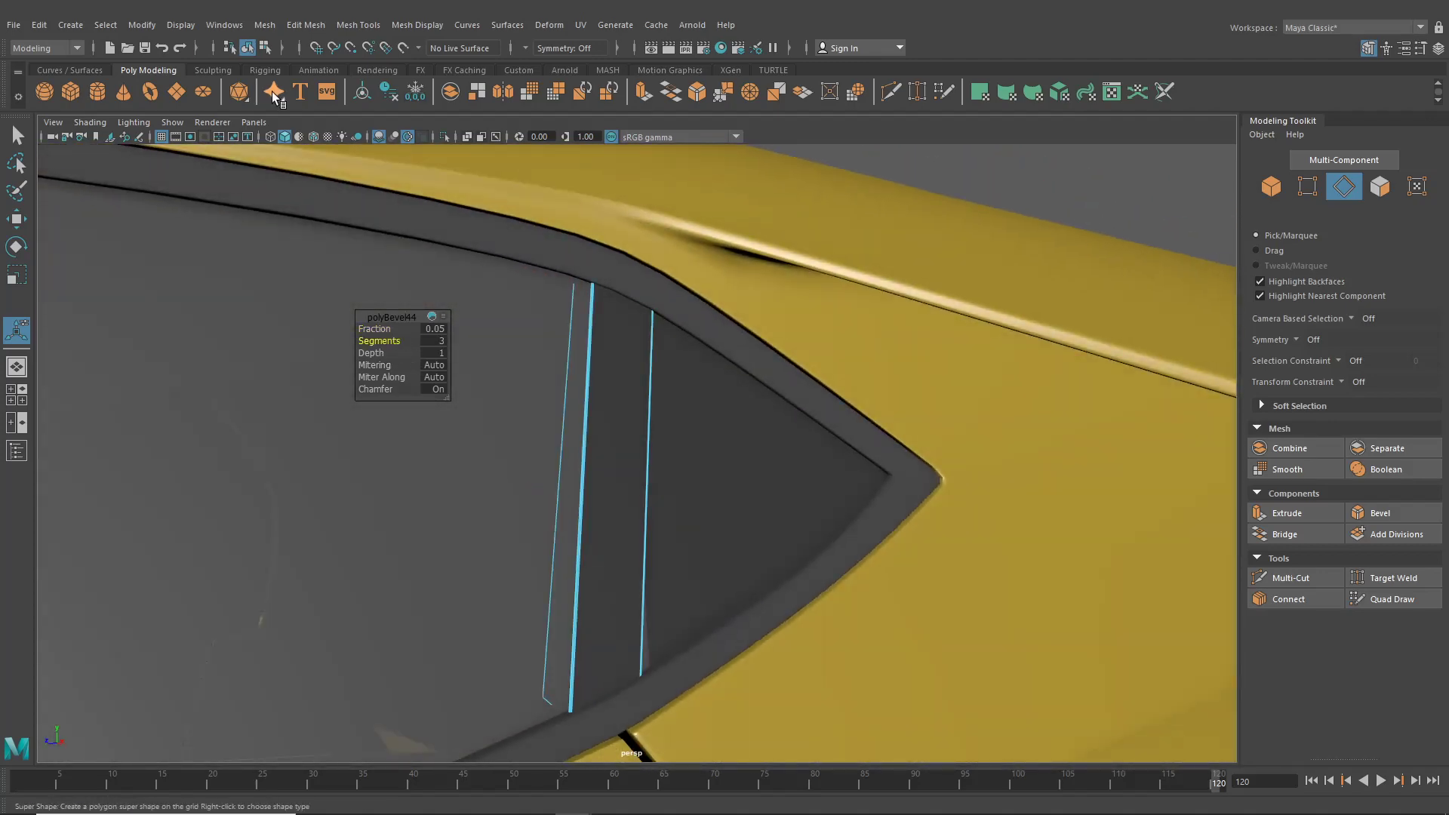
left_click(249, 49)
left_click(966, 186)
Slide the side window glass's lower corner vertex behind the divider bar, with the transform constraint set to Edge
left_click_drag(960, 210, 729, 444, "alt")
left_click(729, 444)
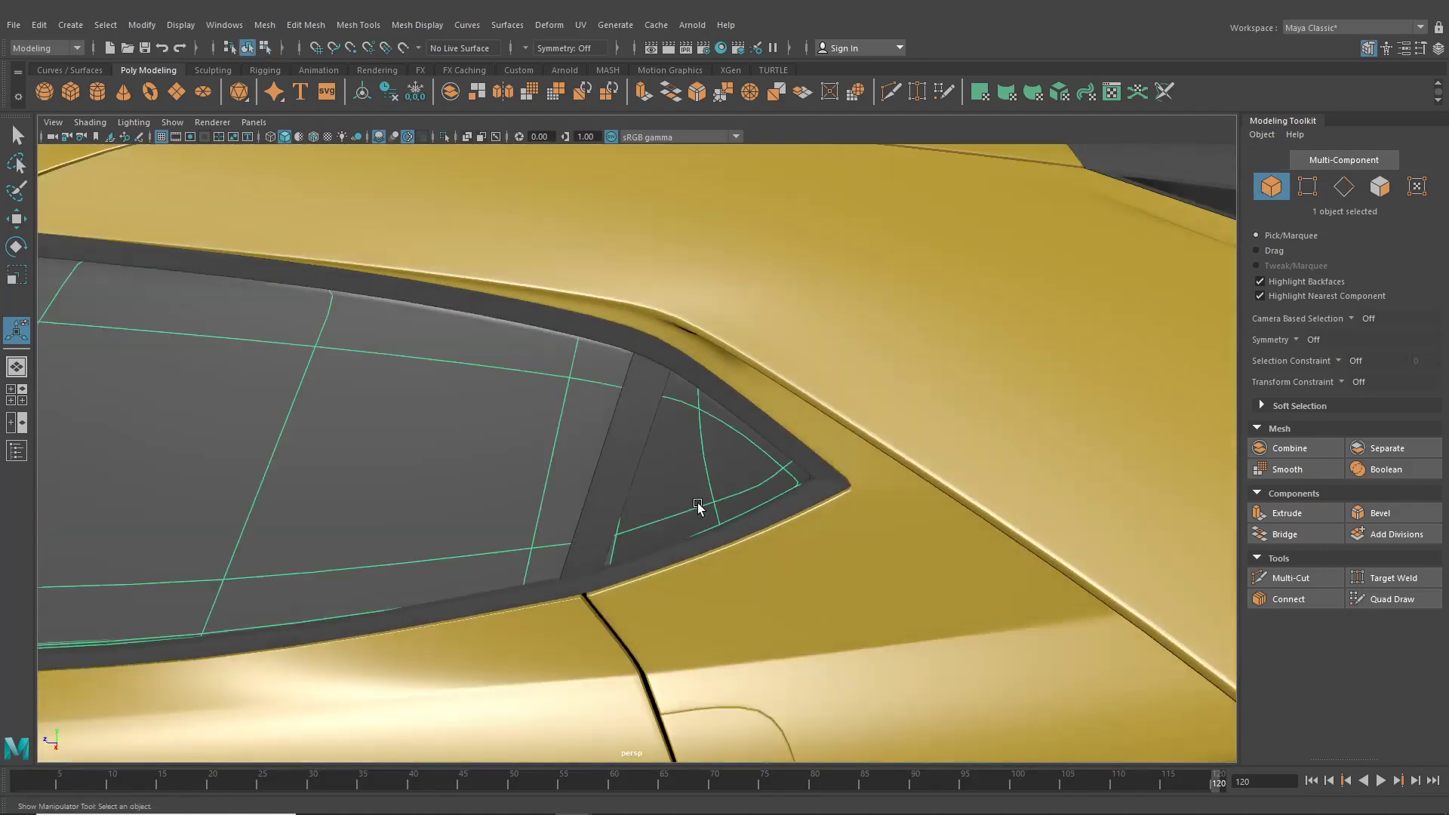
left_click_drag(699, 508, 689, 486, "alt")
left_click(618, 444)
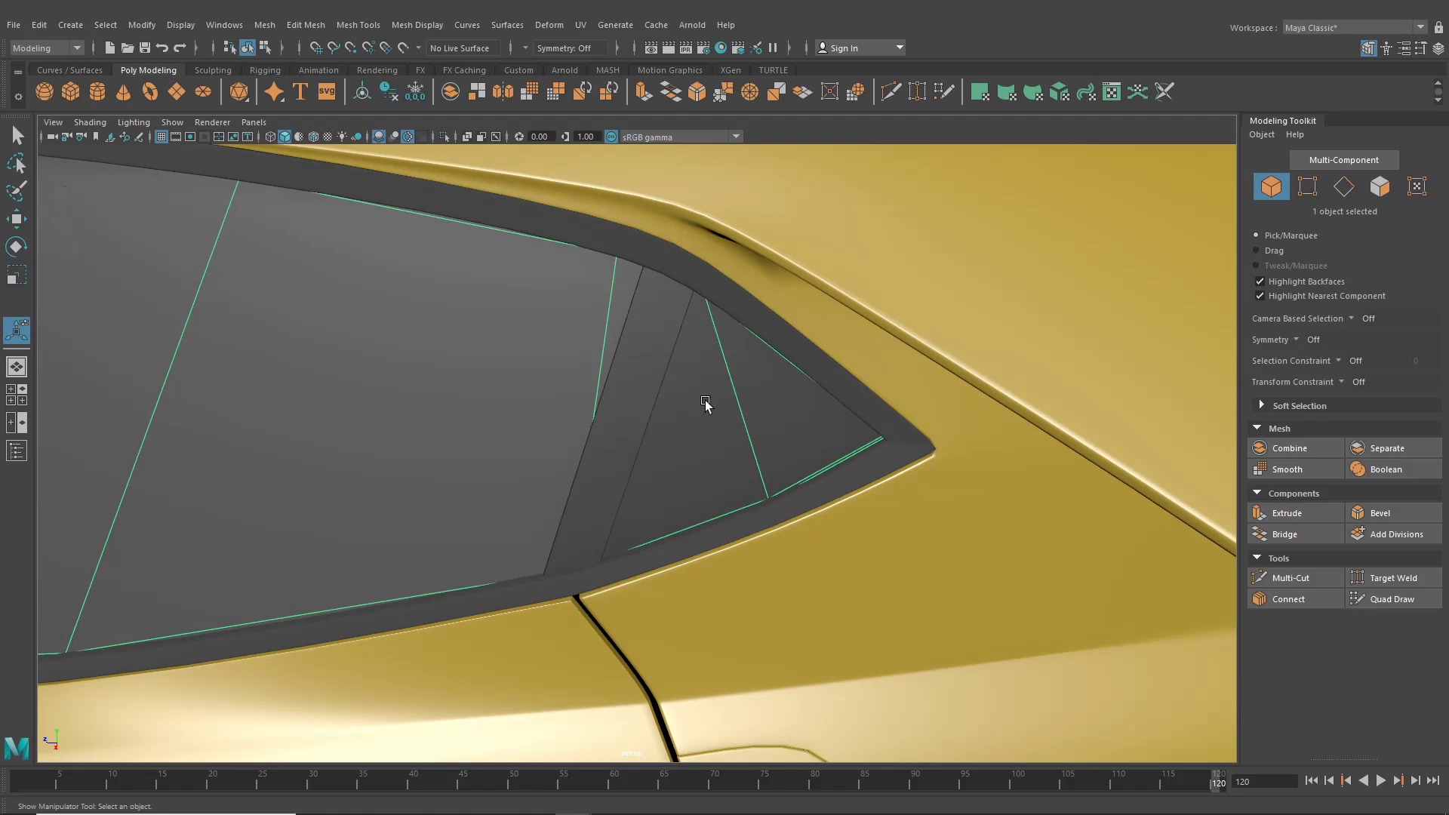
left_click(664, 484)
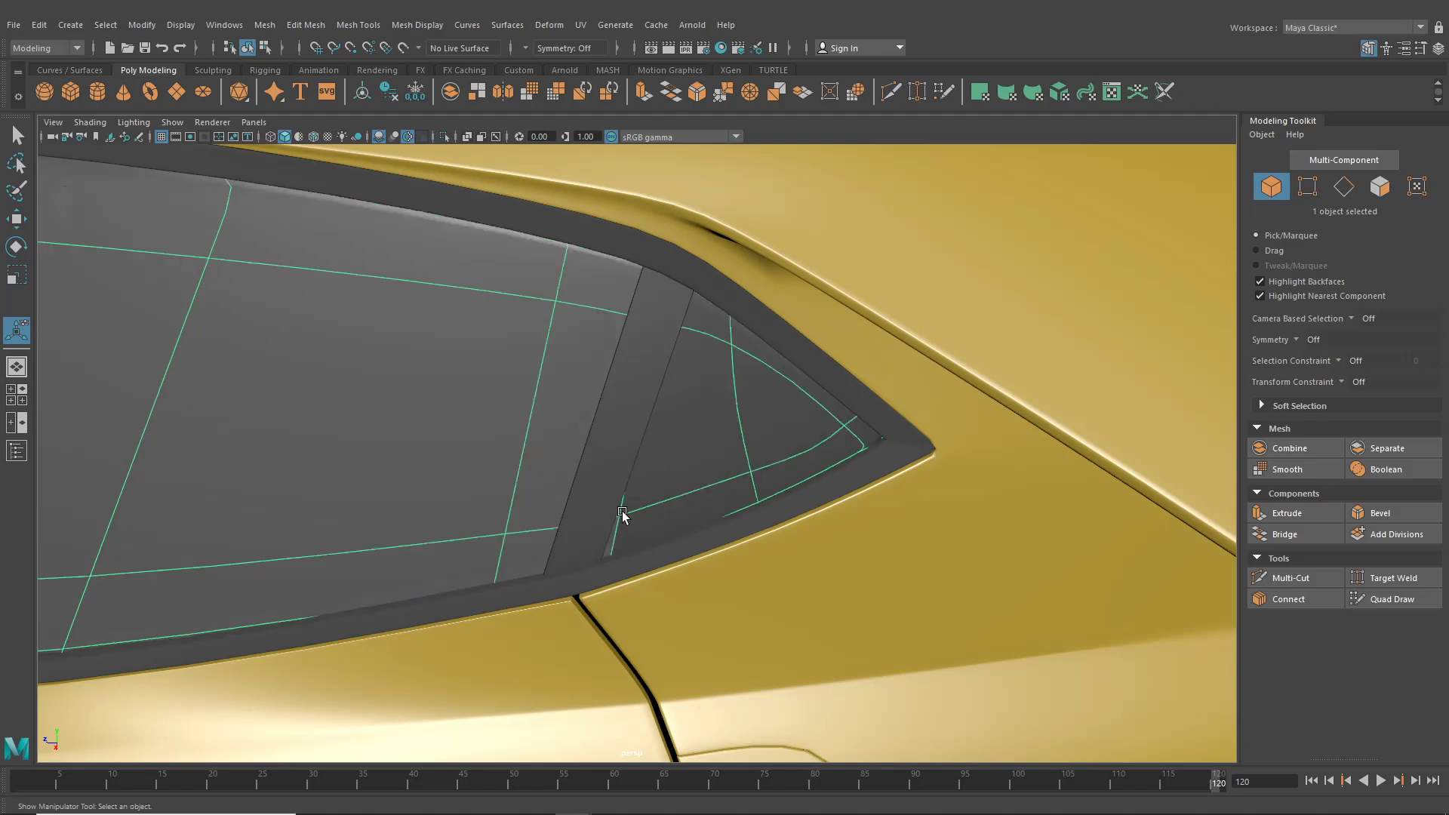
key("q")
right_click_drag(645, 424, 618, 385)
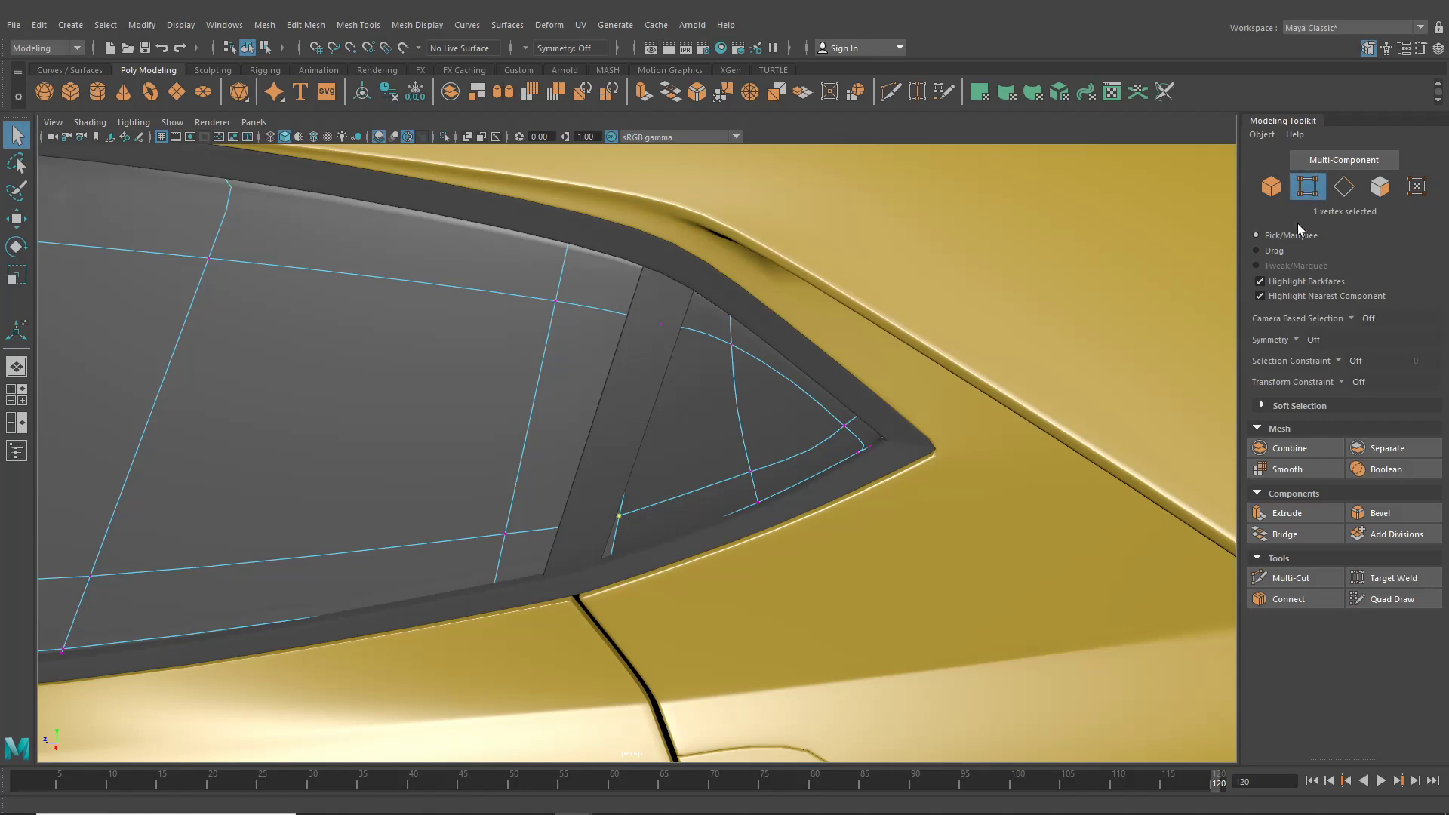
left_click(1341, 383)
left_click(1362, 402)
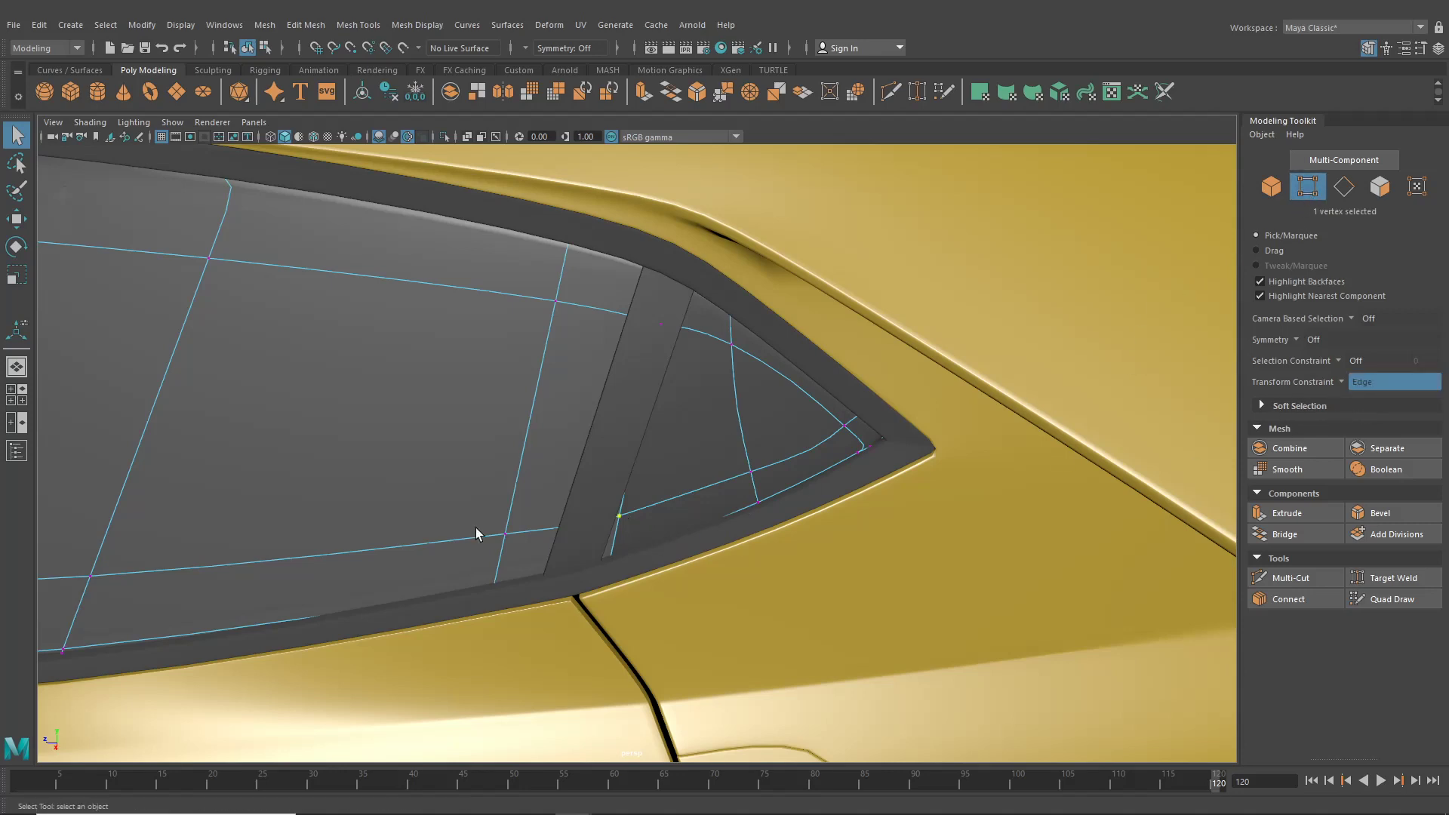
left_click(16, 219)
scroll(491, 631, "up", 3)
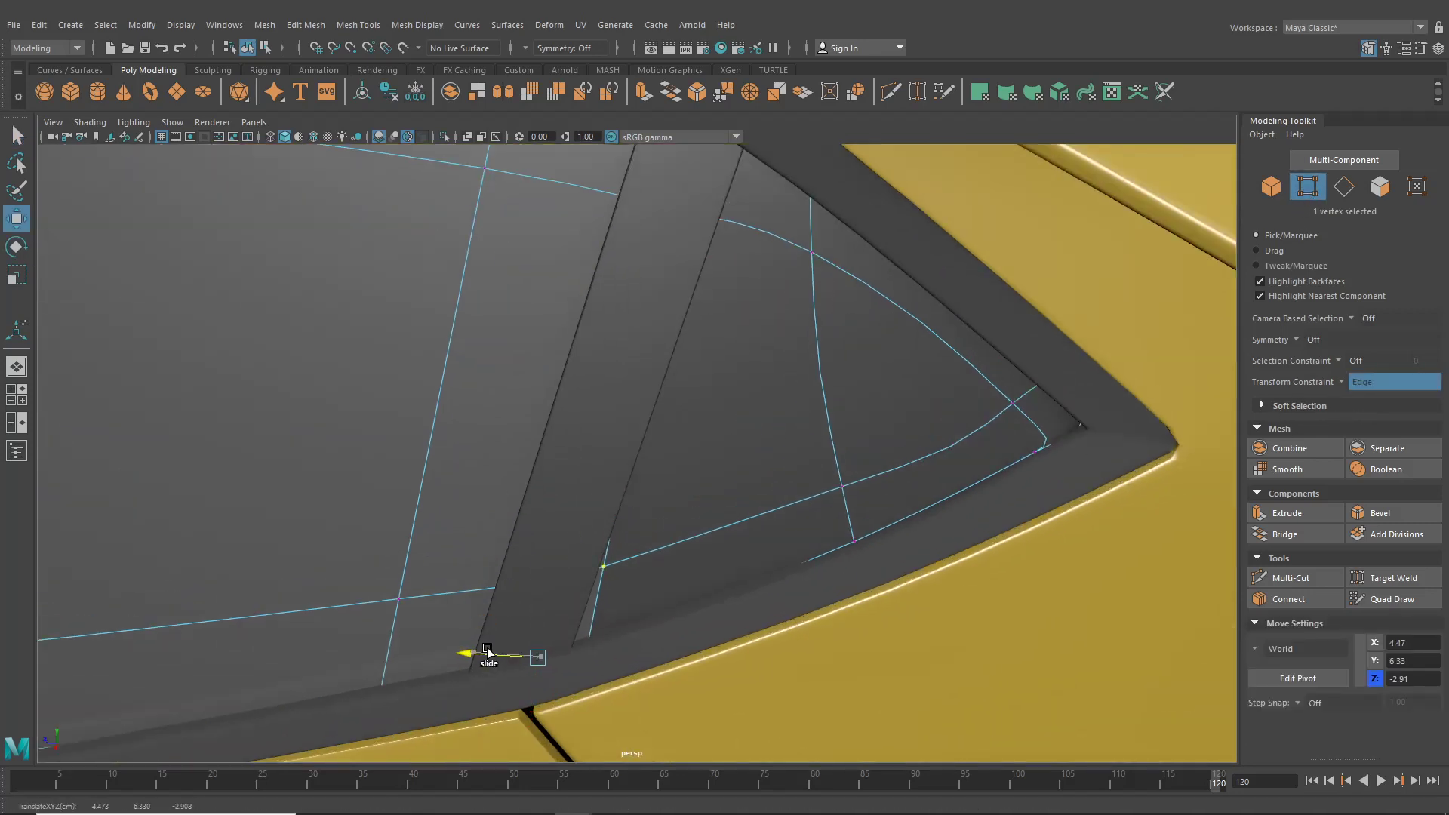
left_click_drag(469, 657, 532, 633)
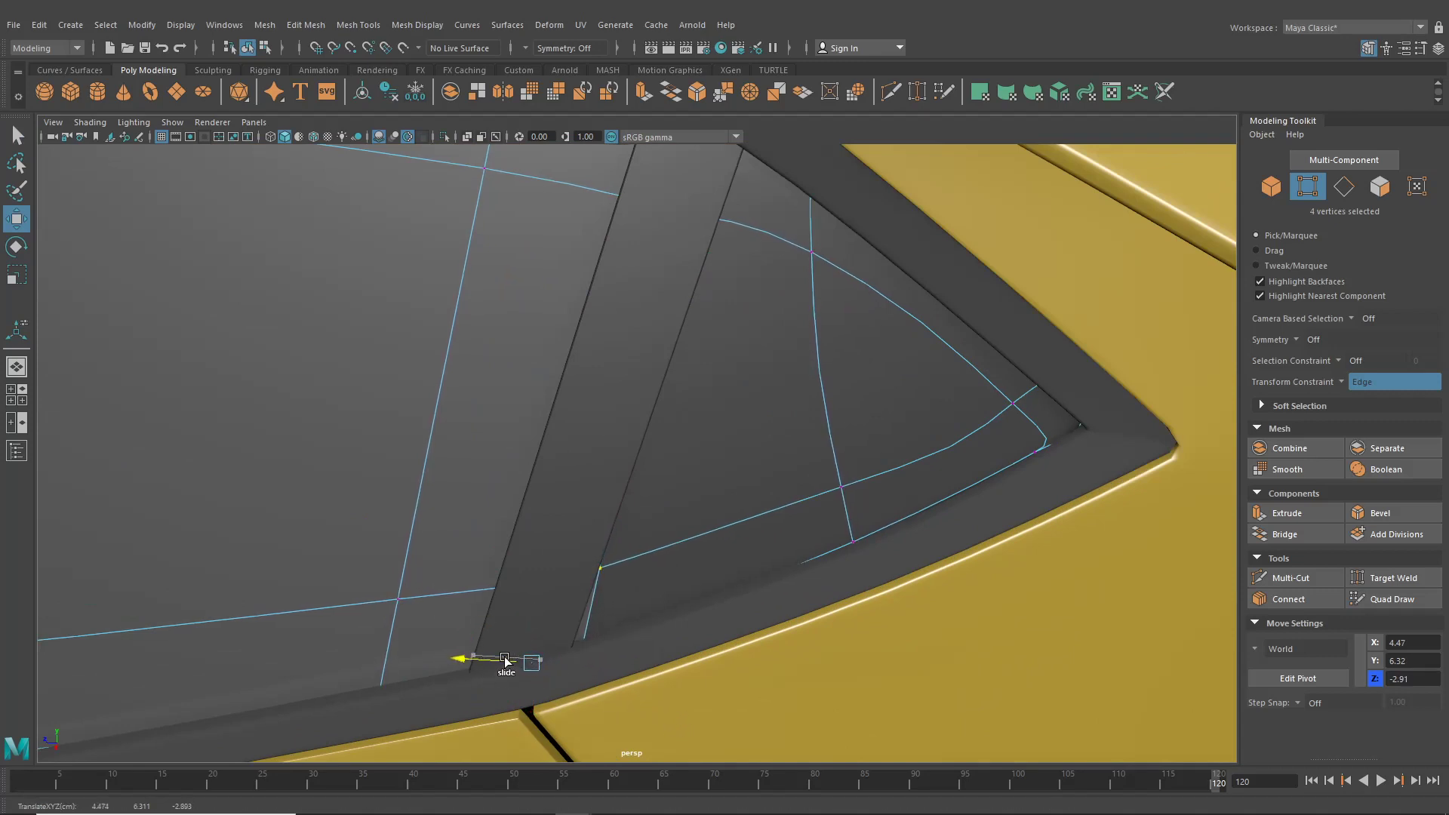
Try nudging three of the glass's lower corner vertices along Z, and undo the changes
left_click_drag(688, 737, 567, 630, "ctrl")
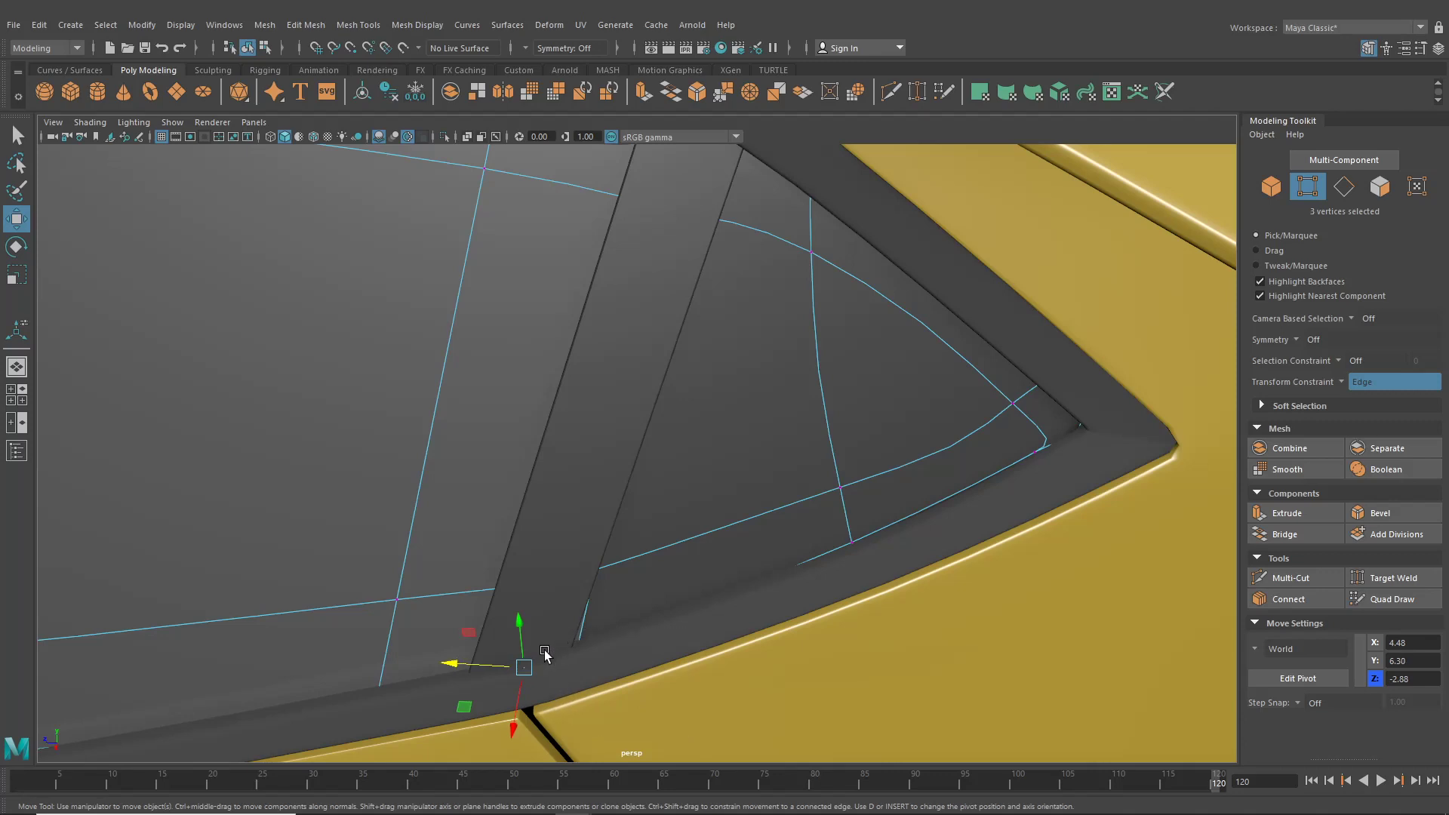
left_click_drag(487, 665, 479, 663)
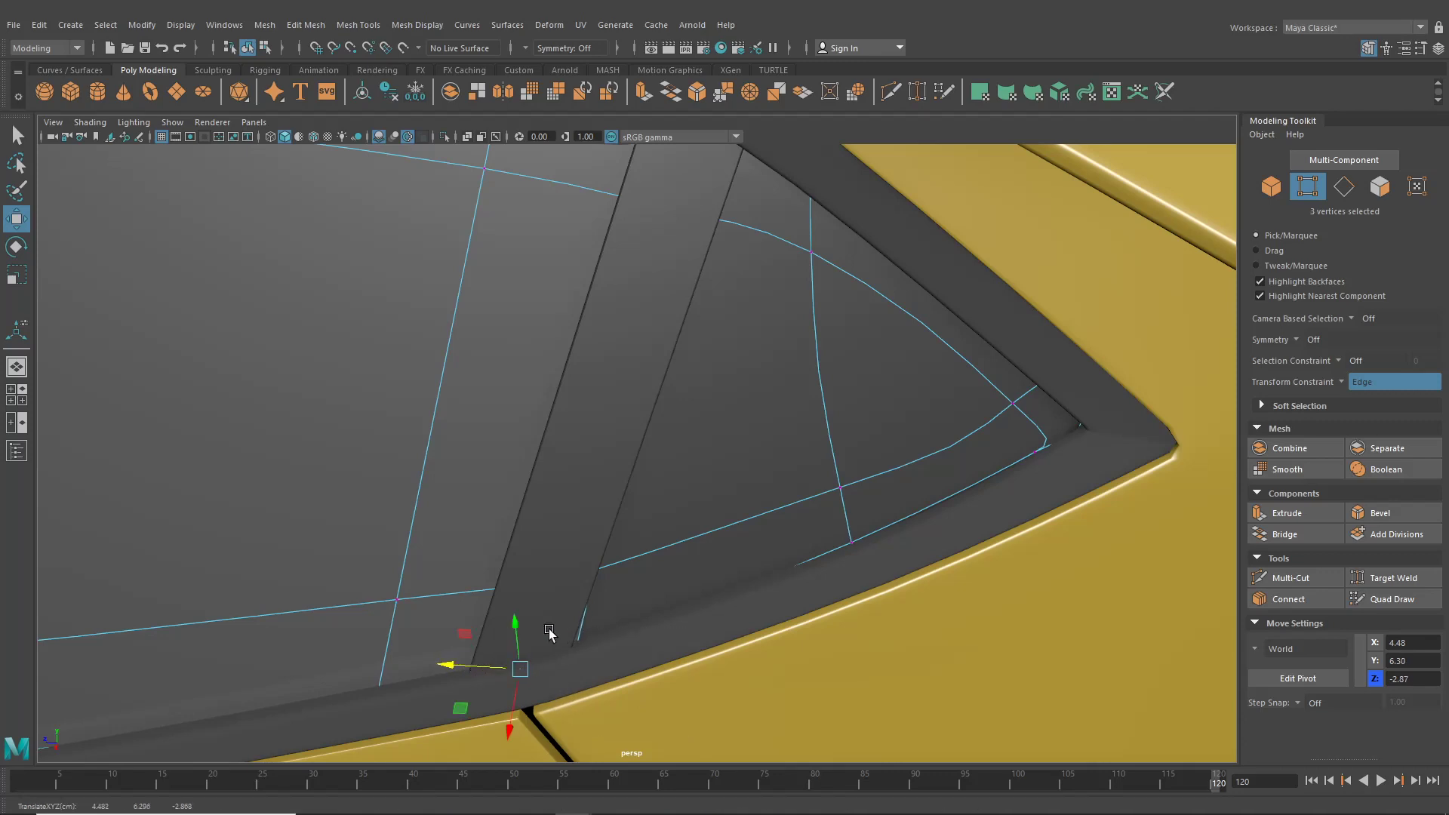
middle_click_drag(550, 634, 569, 590, "alt")
key("ctrl+z")
key("ctrl+z")
key("ctrl+z")
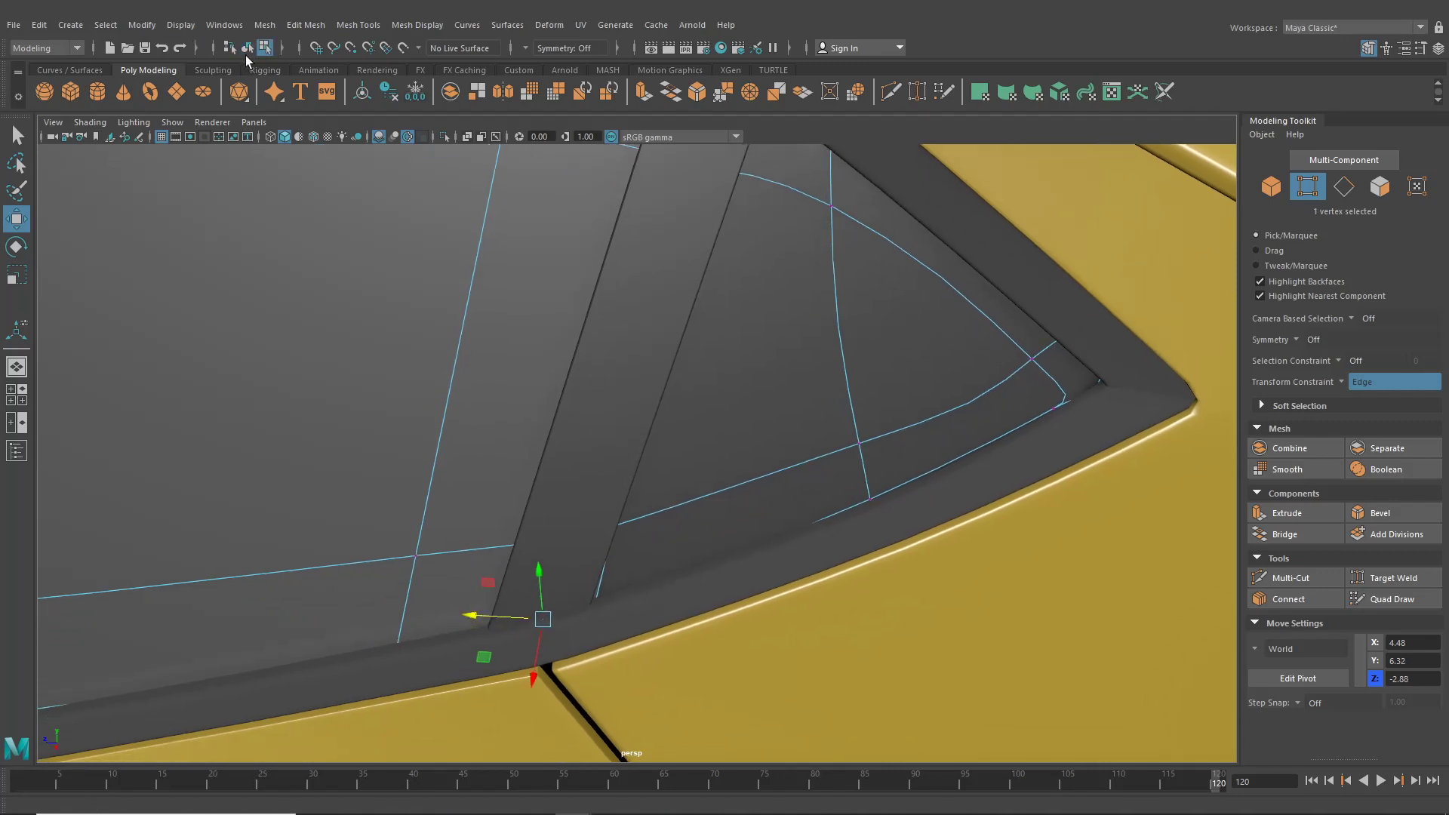
With the transform constraint off, move the divider bar's five lower rear vertices to Z -3.00 and return to object mode
left_click(247, 50)
left_click(632, 296)
right_click_drag(634, 296, 580, 297)
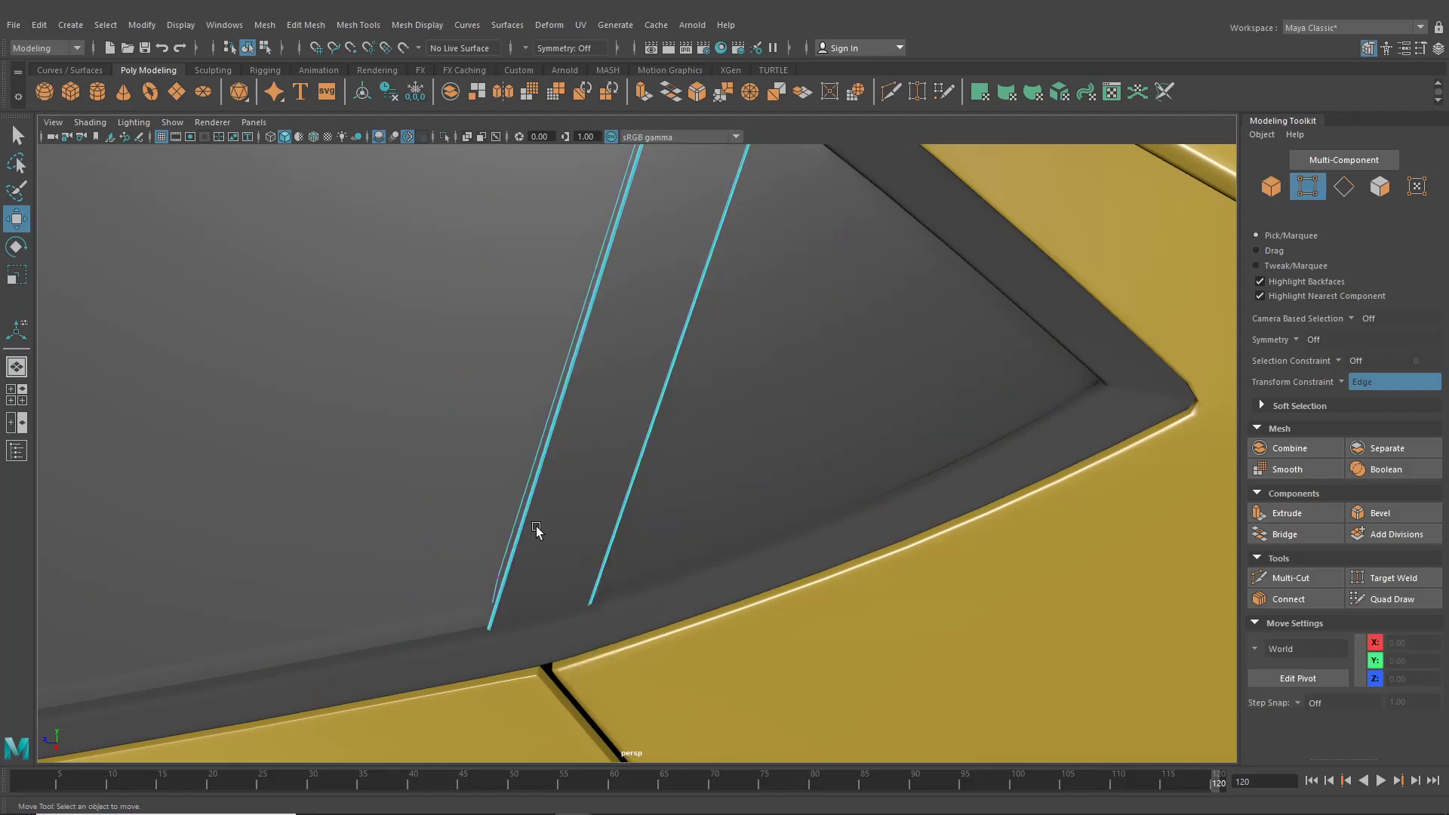
left_click_drag(545, 572, 638, 678)
mouse_move(562, 520)
left_mouse_down("alt")
mouse_move(539, 555)
mouse_move(542, 539)
left_mouse_up("alt")
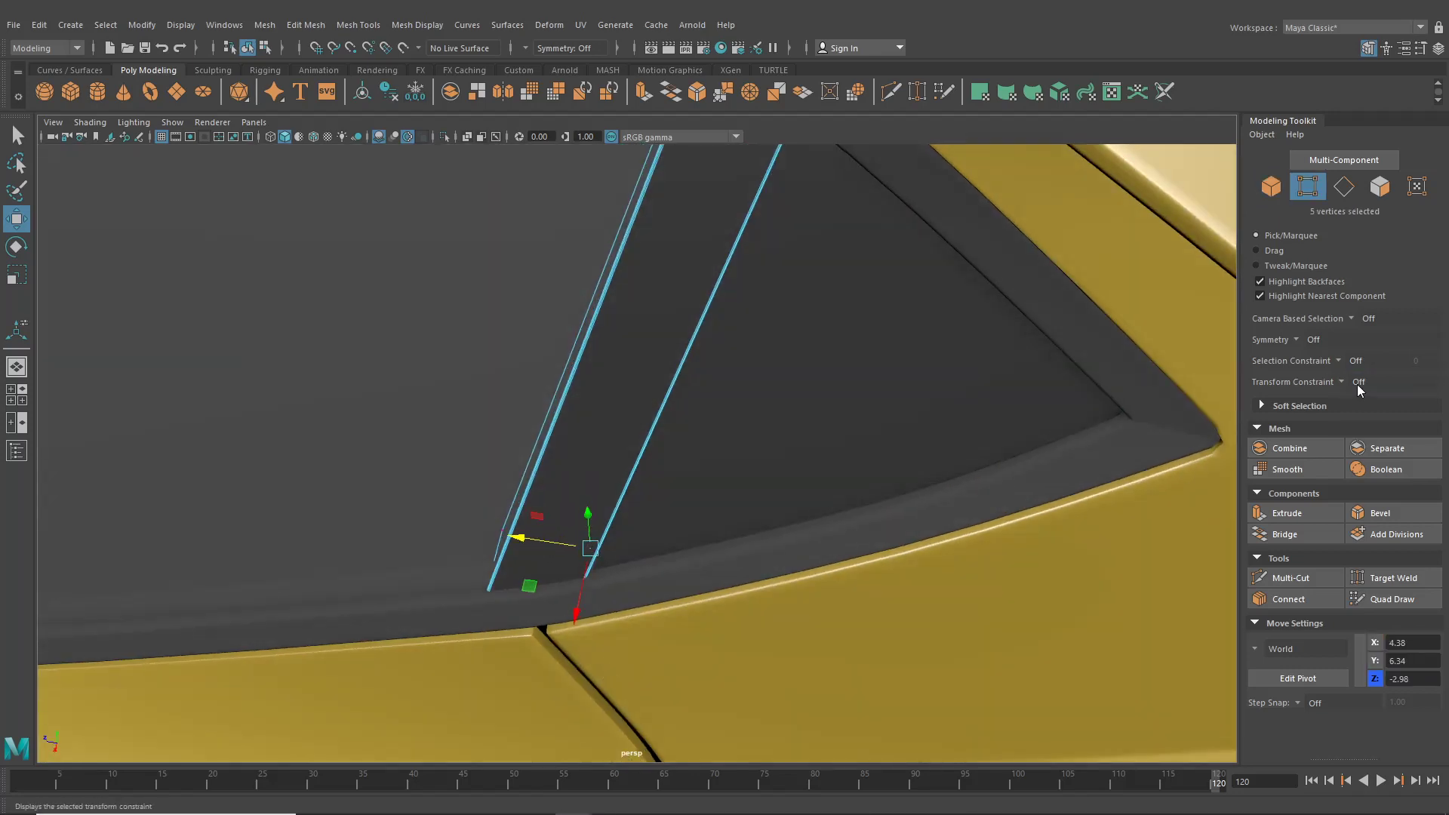
left_click_drag(529, 542, 565, 498)
scroll(548, 534, "down", 6)
scroll(631, 582, "up", 4)
left_click_drag(631, 582, 601, 621, "alt")
scroll(559, 582, "down", 7)
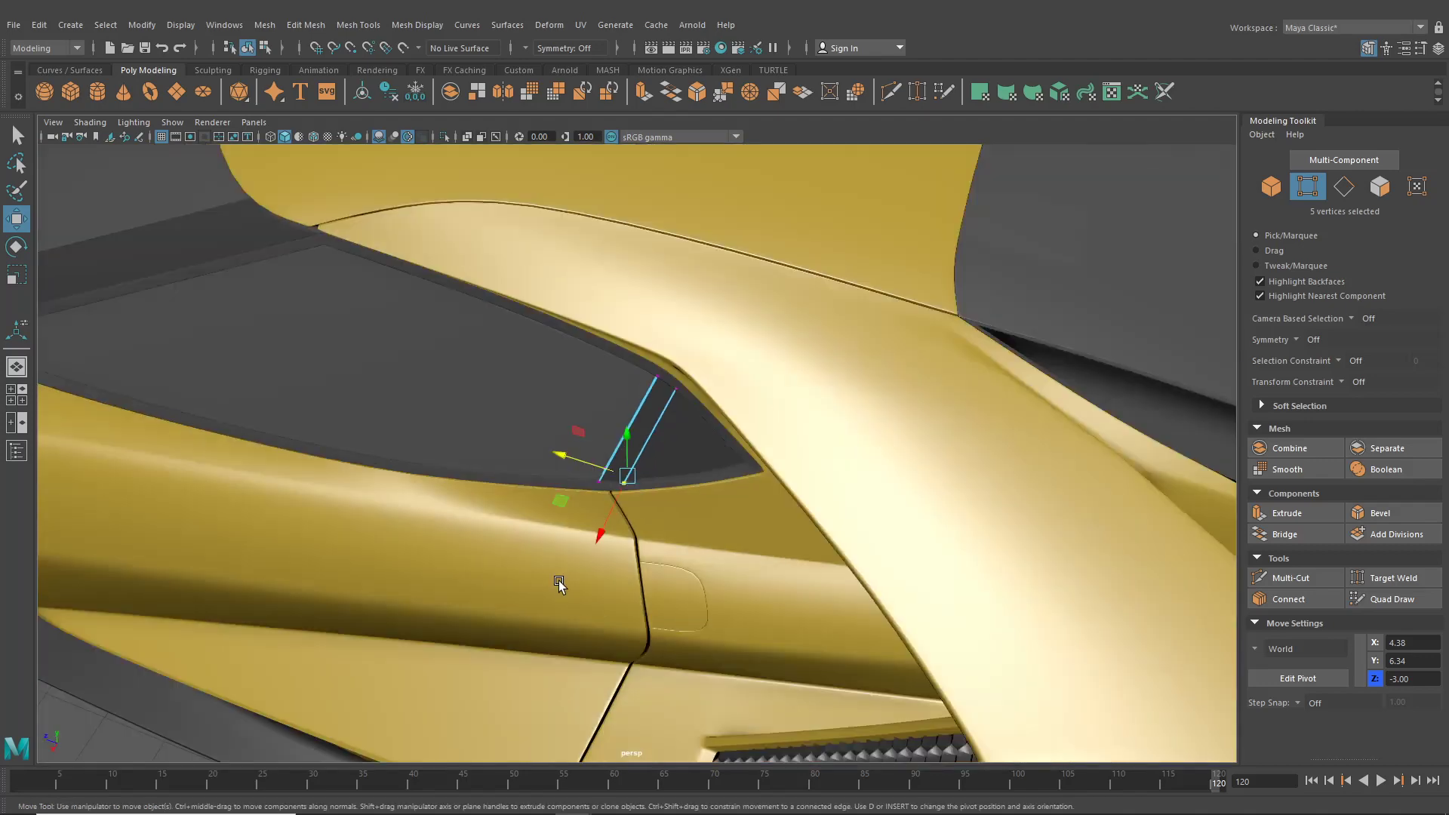
left_click(248, 48)
Deselect the bar and examine the side window, its divider and the area around the rear window from several angles
scroll(484, 491, "down", 8)
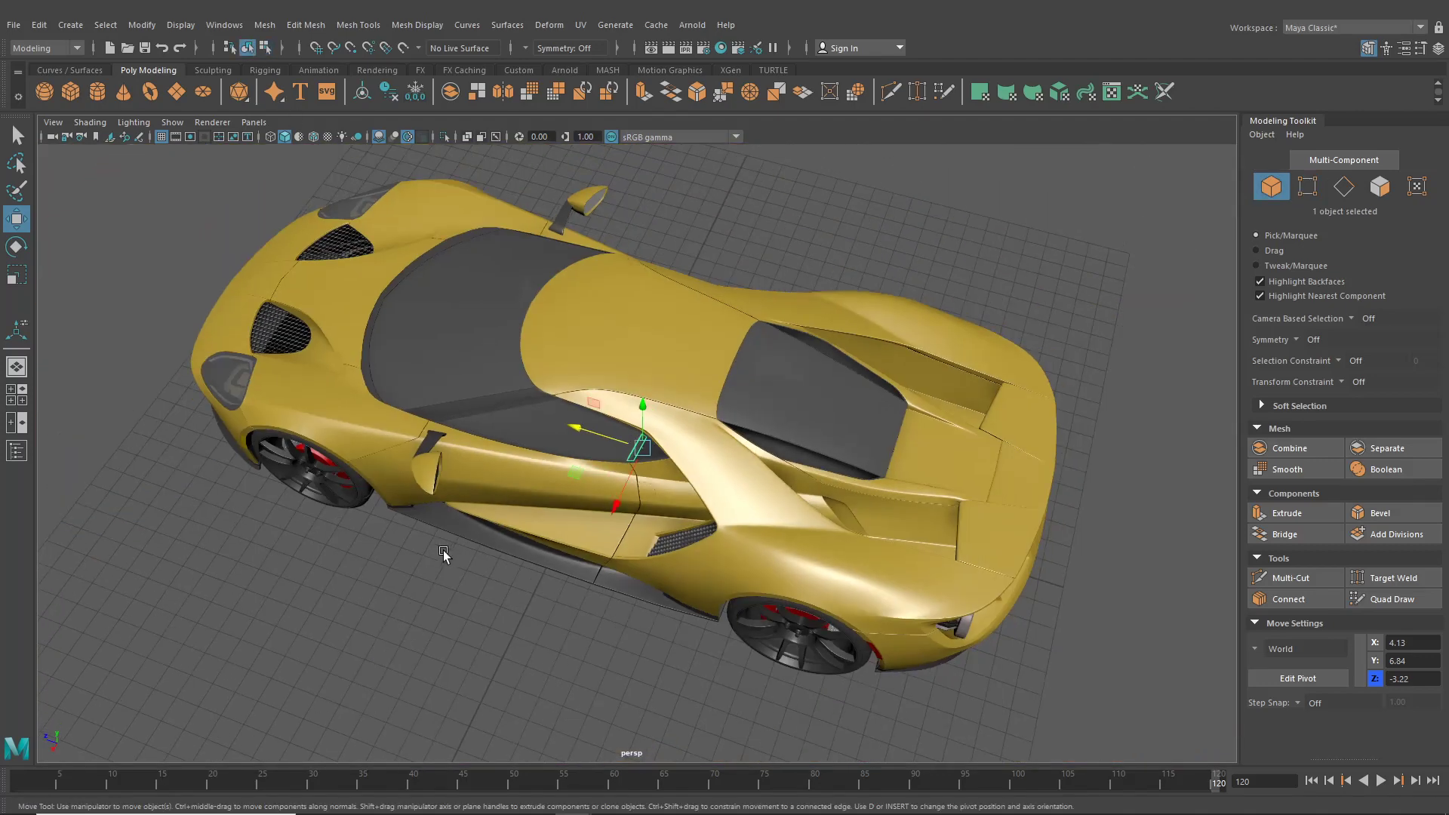
left_click(459, 604)
scroll(498, 603, "up", 6)
left_click_drag(505, 603, 518, 539, "alt")
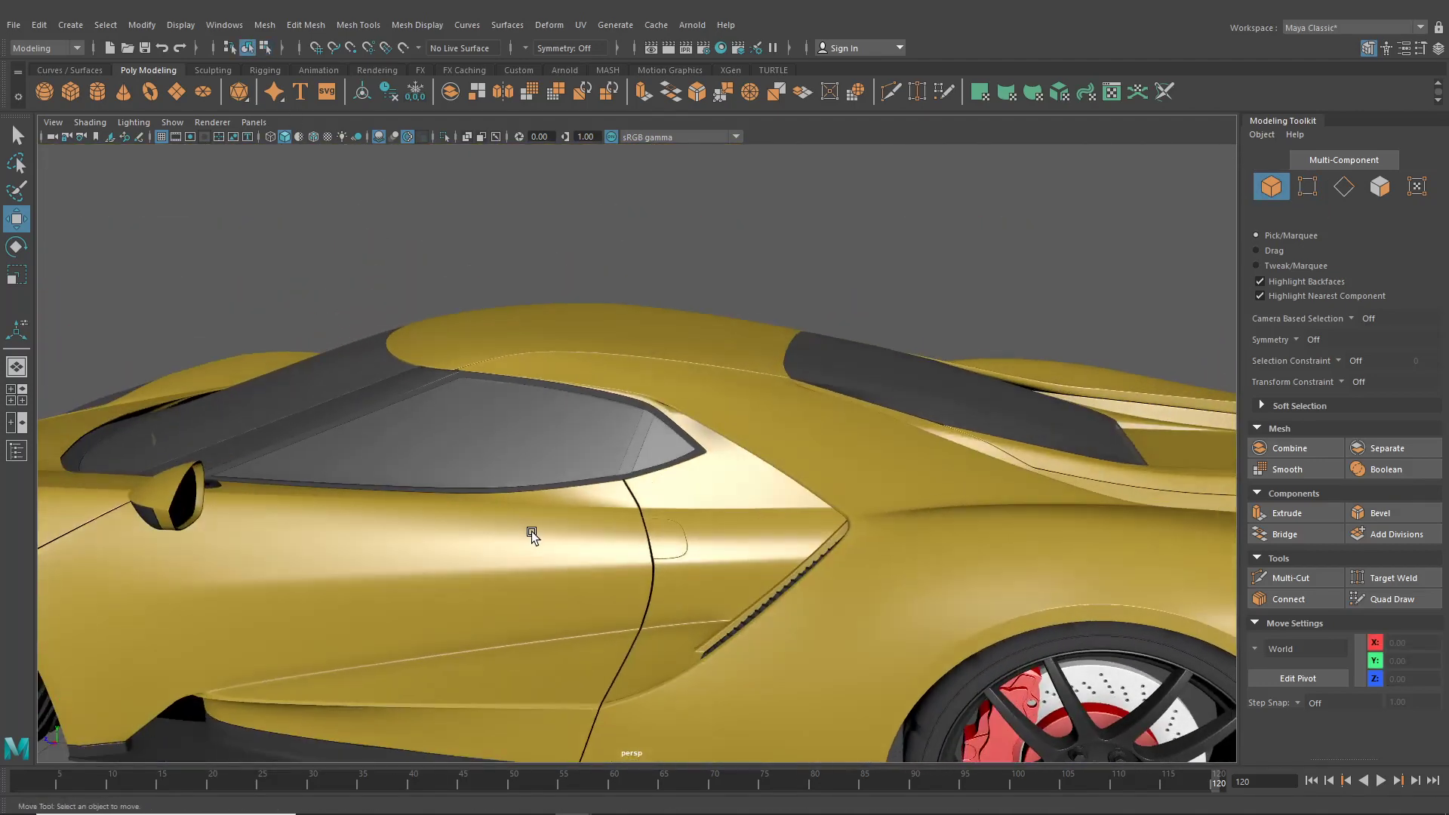
left_click_drag(551, 456, 533, 509, "alt")
scroll(533, 509, "up", 3)
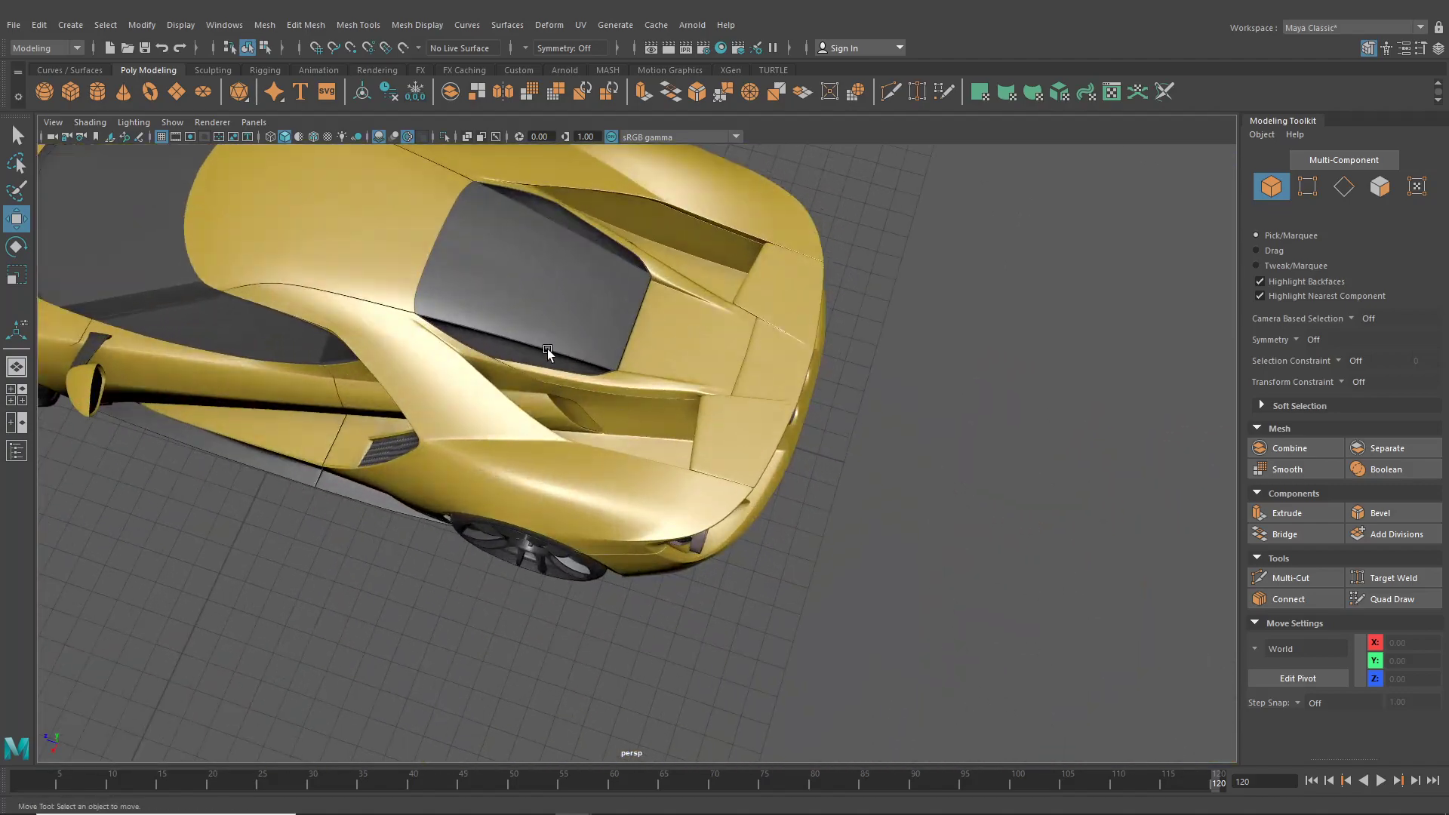
middle_click_drag(547, 349, 600, 393, "alt")
Create a polygon cube and move it beside the rear window at X 2.80, Y 7.30, Z -8.28
left_click(68, 92)
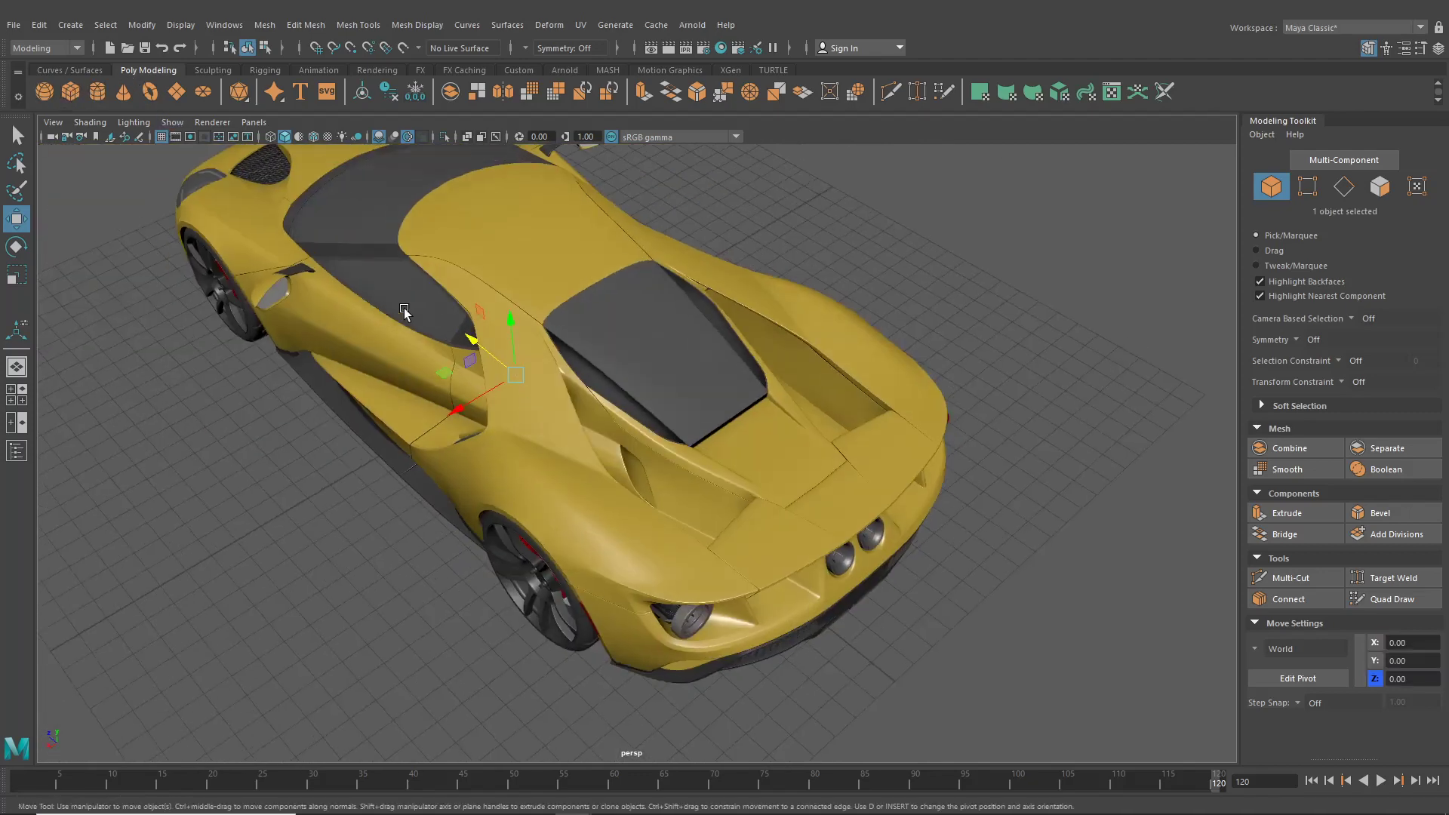
left_click_drag(511, 318, 509, 310)
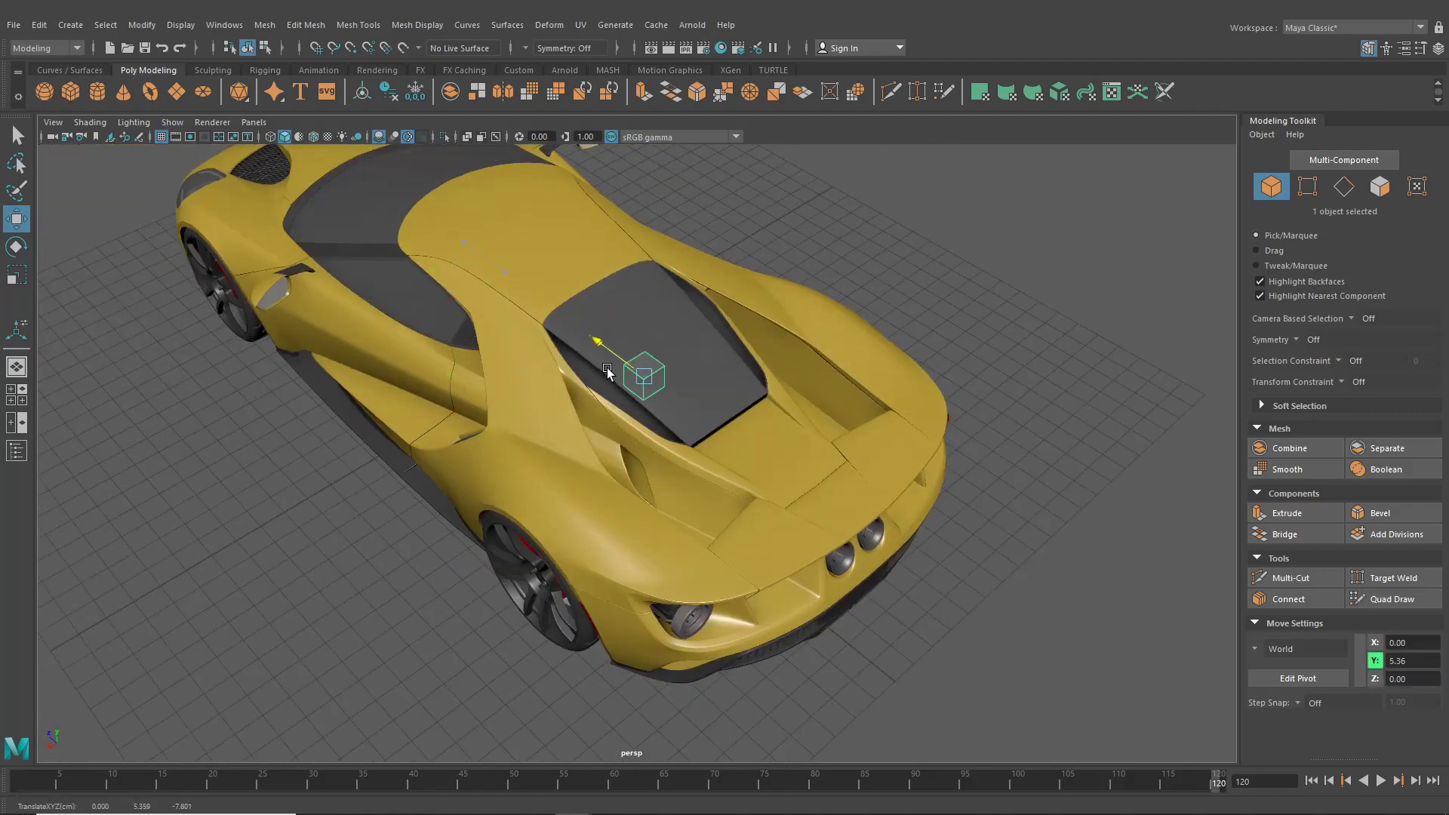
left_click_drag(637, 400, 561, 433)
left_click_drag(591, 383, 591, 313)
In the top view, show the whole model, place the cube over the dark slatted strip beside the rear window, and enable vertex editing
left_click(12, 390)
scroll(328, 298, "down", 1)
key("space")
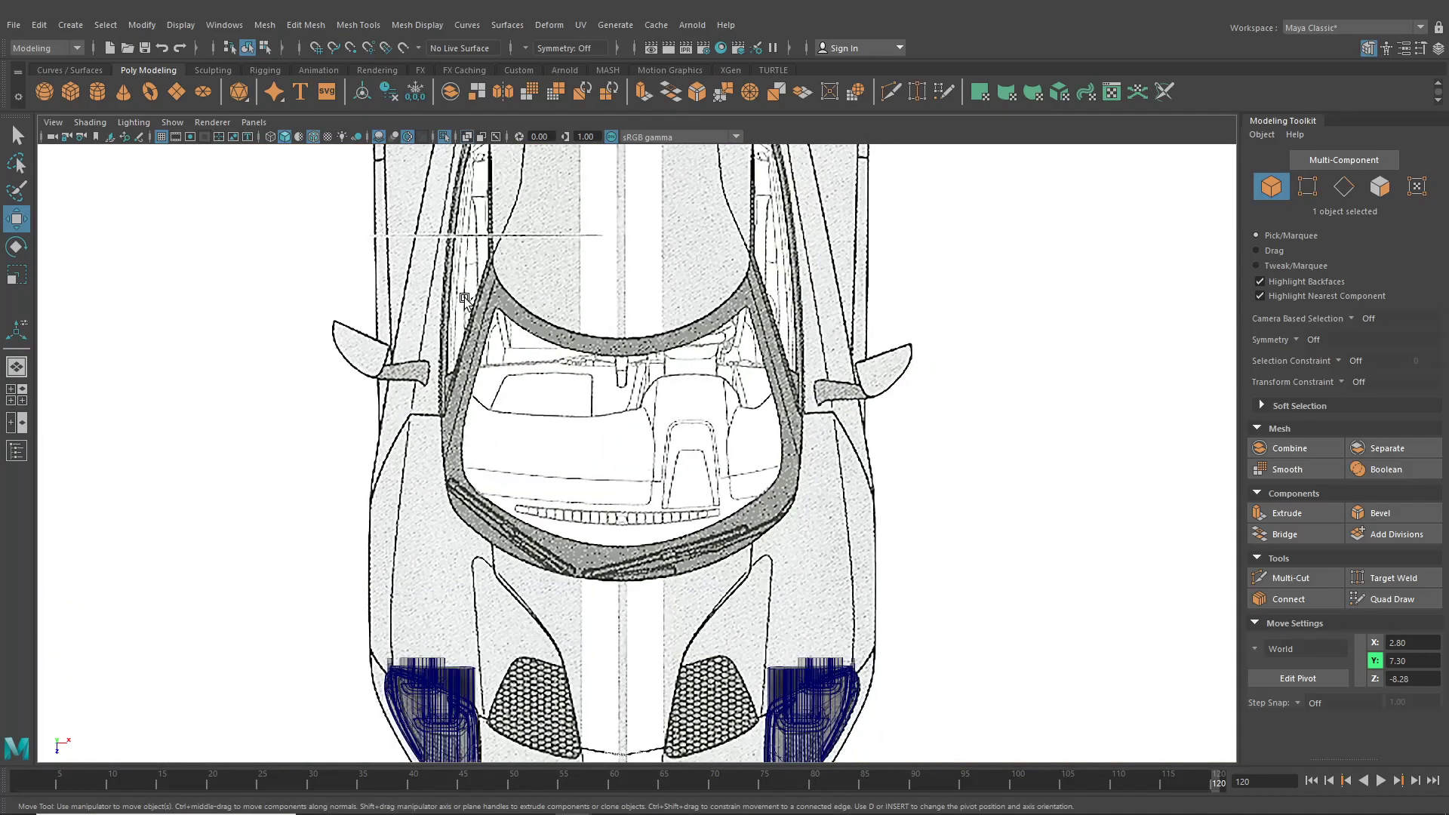
middle_click_drag(462, 291, 422, 465, "alt")
left_click(444, 137)
middle_click_drag(532, 226, 531, 234, "alt")
scroll(531, 234, "up", 10)
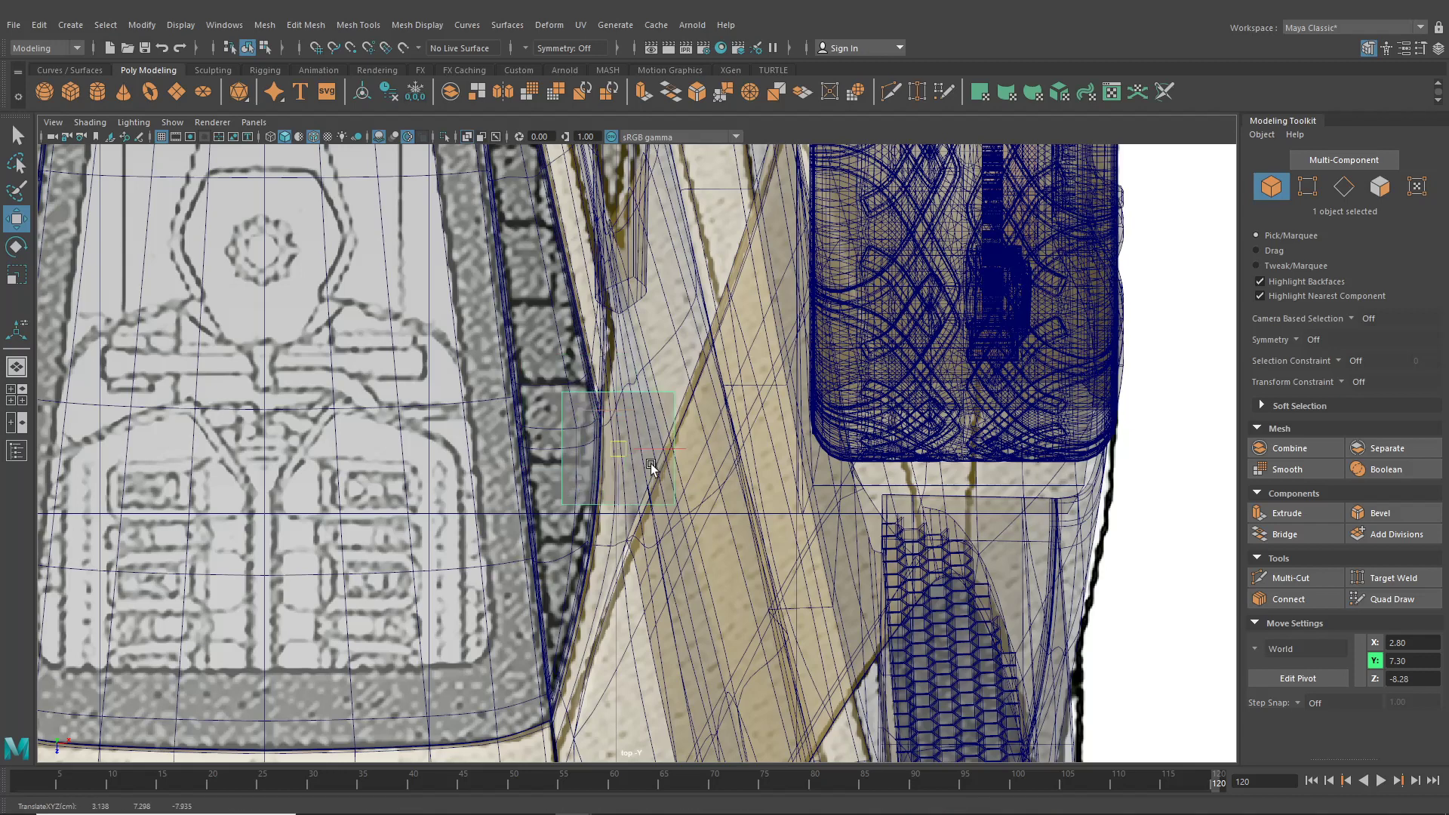
left_click_drag(651, 464, 565, 358)
right_click_drag(555, 326, 484, 329)
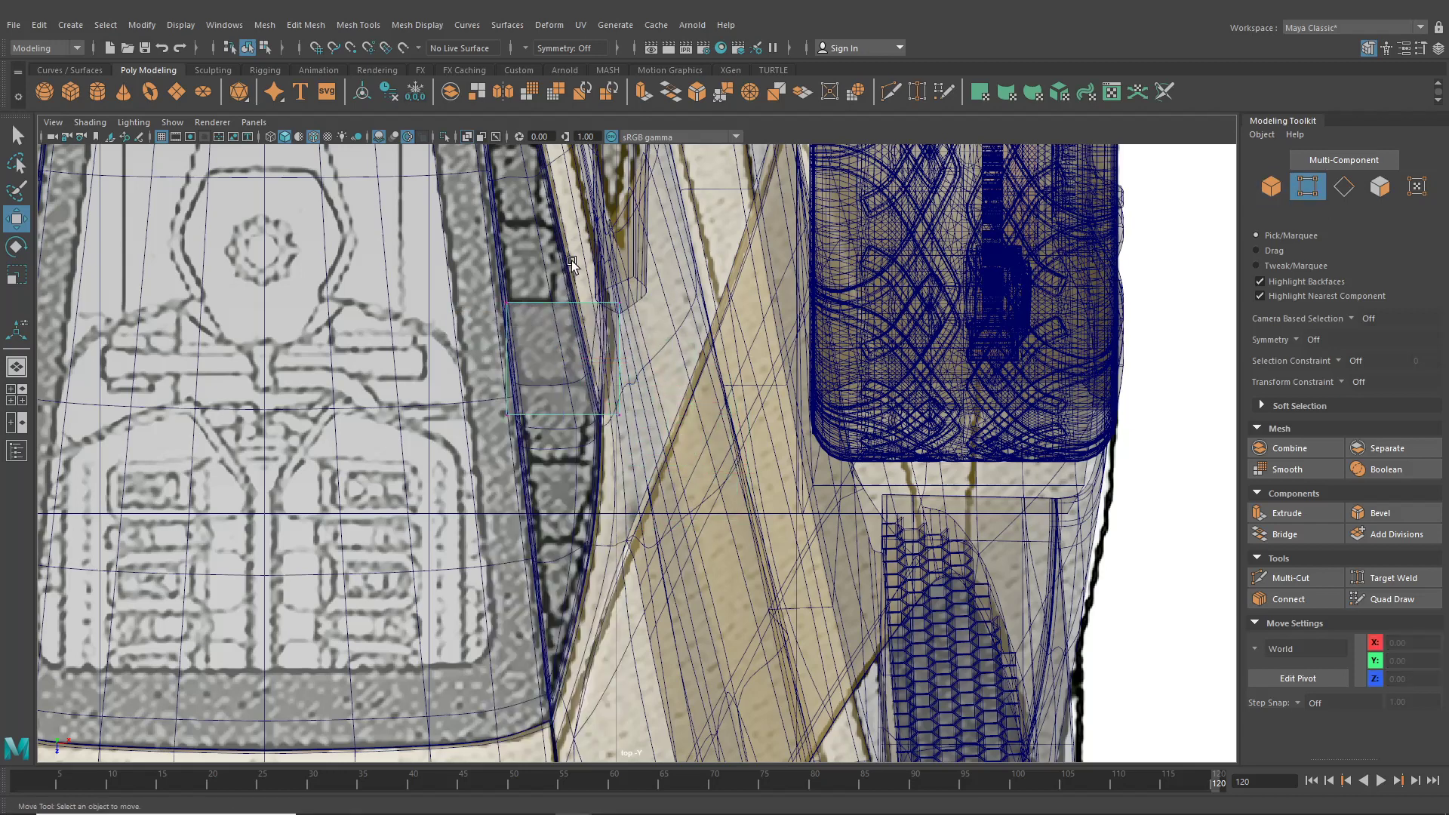
Fit the cube's corner vertices to one reference slat: rear corners at X 2.75 and X 2.11, front outer corner at X 2.94, Z -8.46
mouse_move(606, 291)
left_mouse_down()
mouse_move(634, 304)
mouse_move(595, 304)
left_mouse_up()
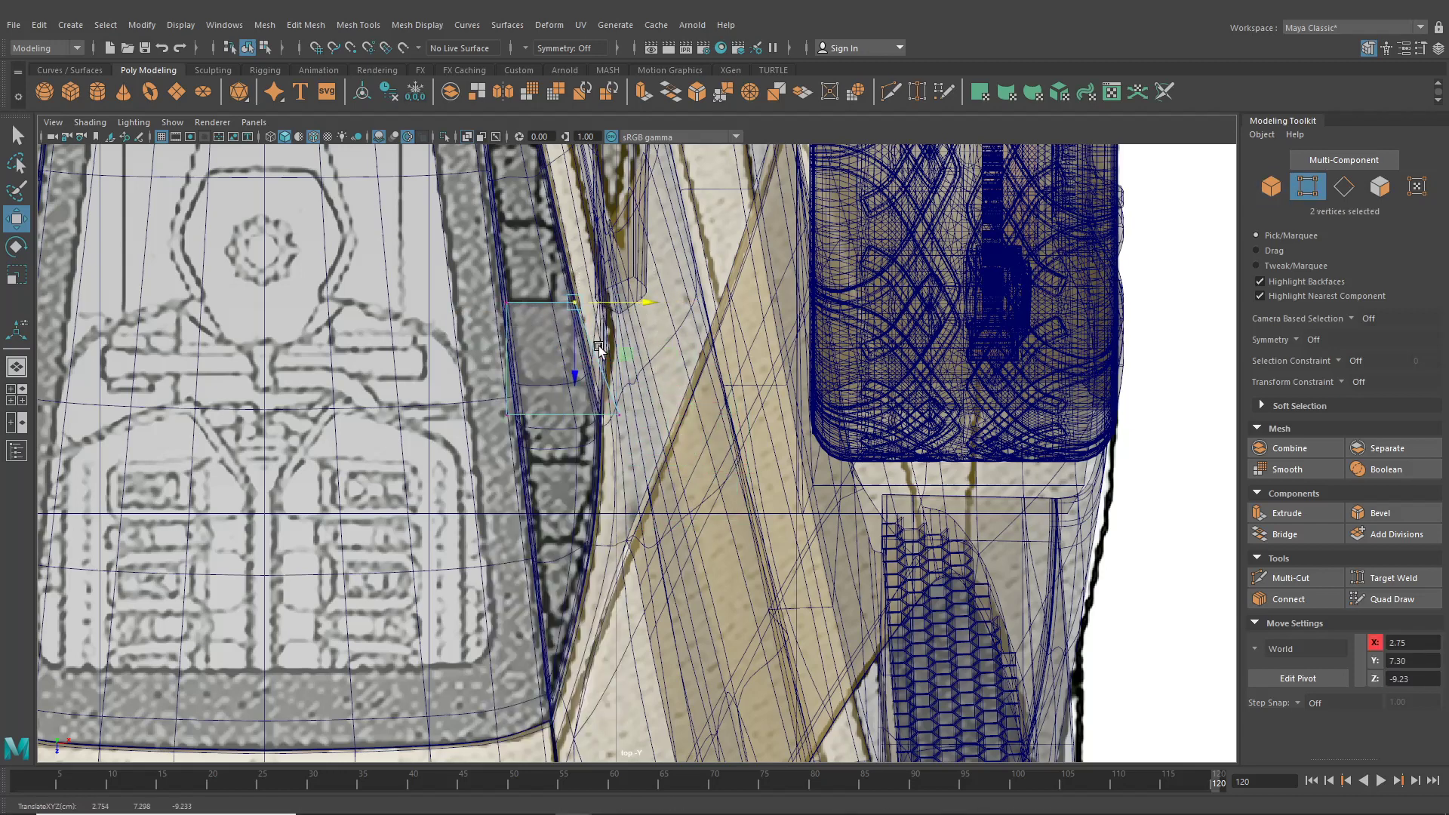
mouse_move(591, 397)
left_mouse_down()
mouse_move(636, 438)
mouse_move(600, 401)
left_mouse_up()
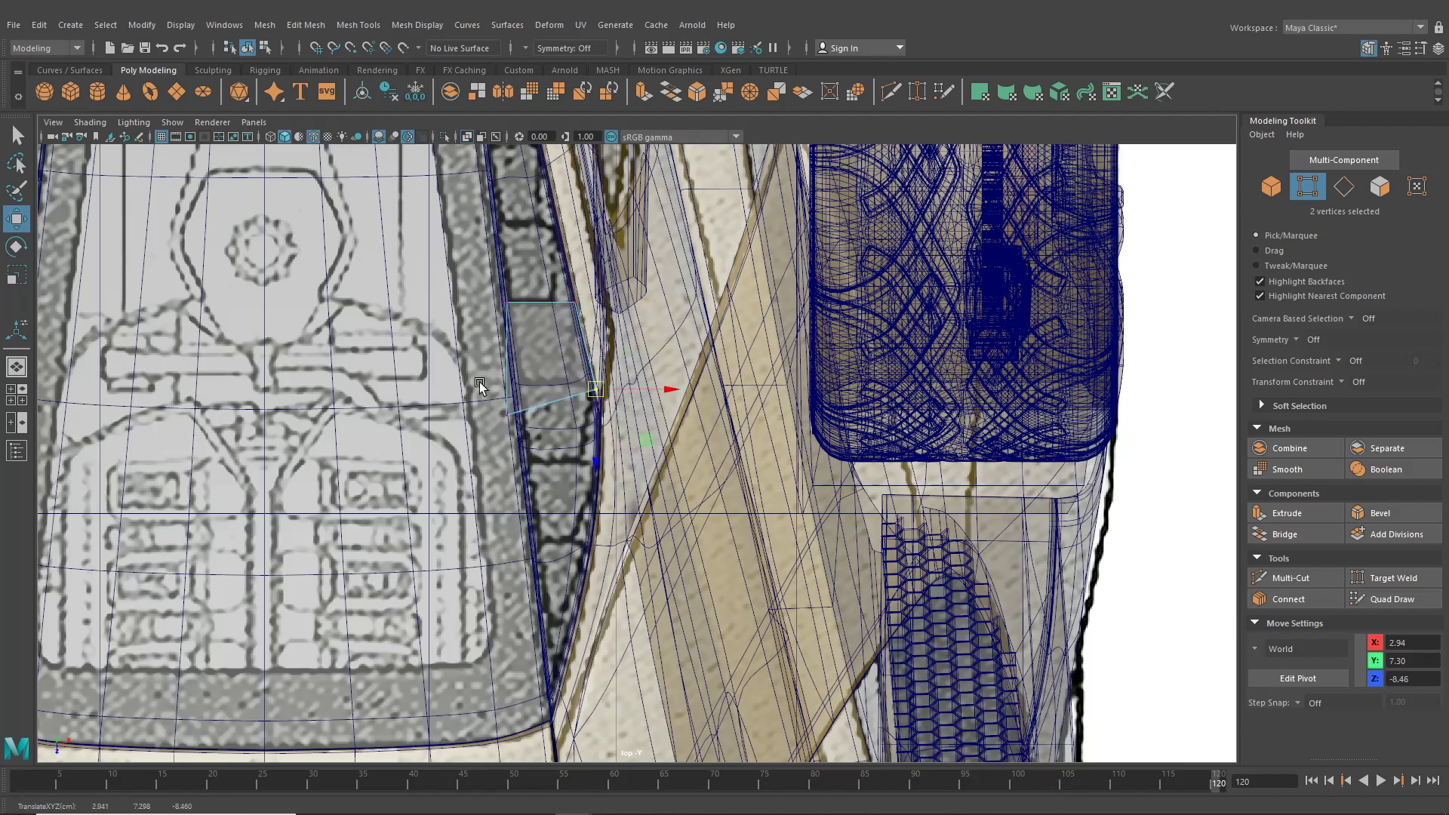
middle_click_drag(480, 387, 501, 392)
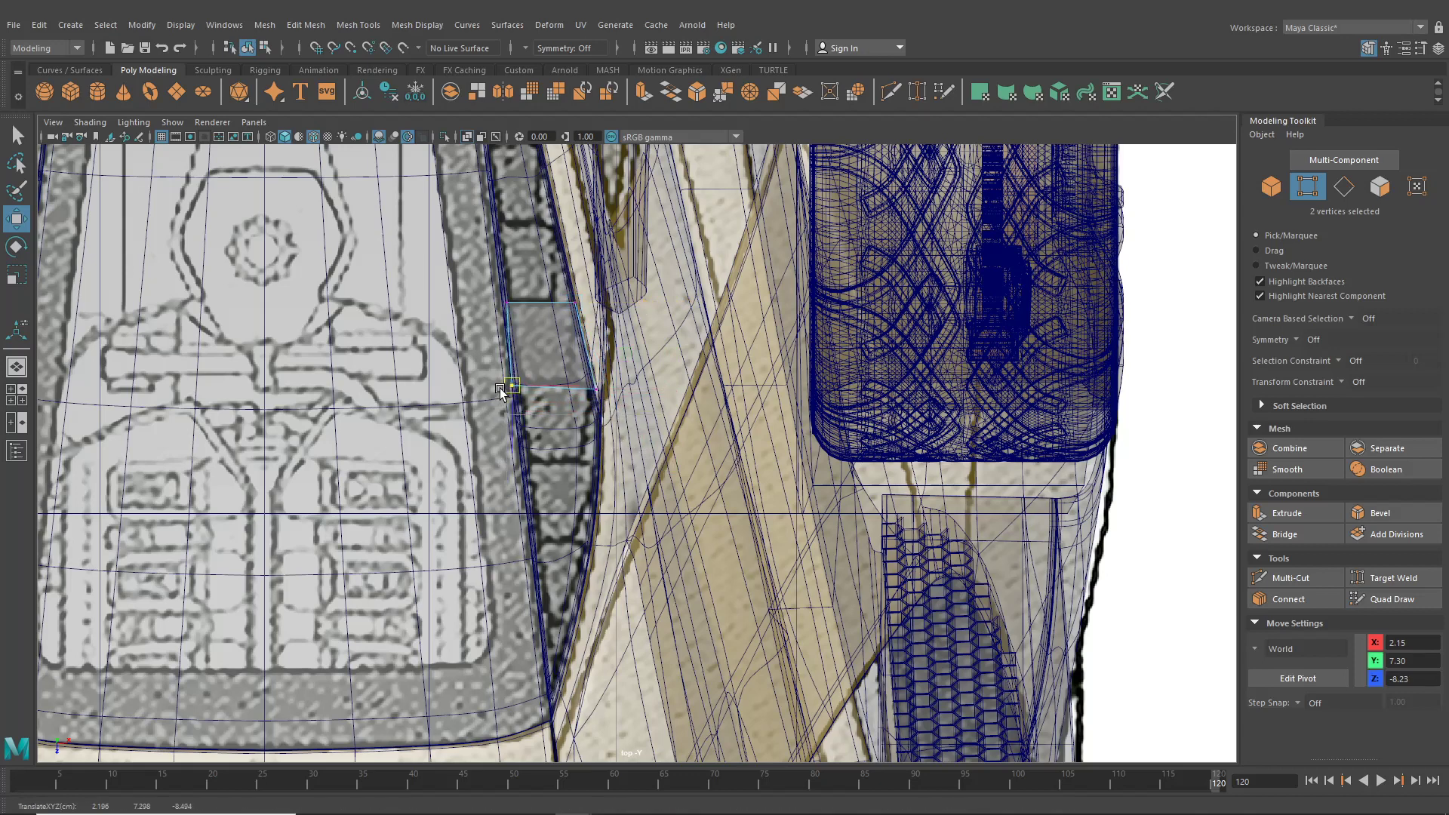
middle_click_drag(498, 313, 509, 308)
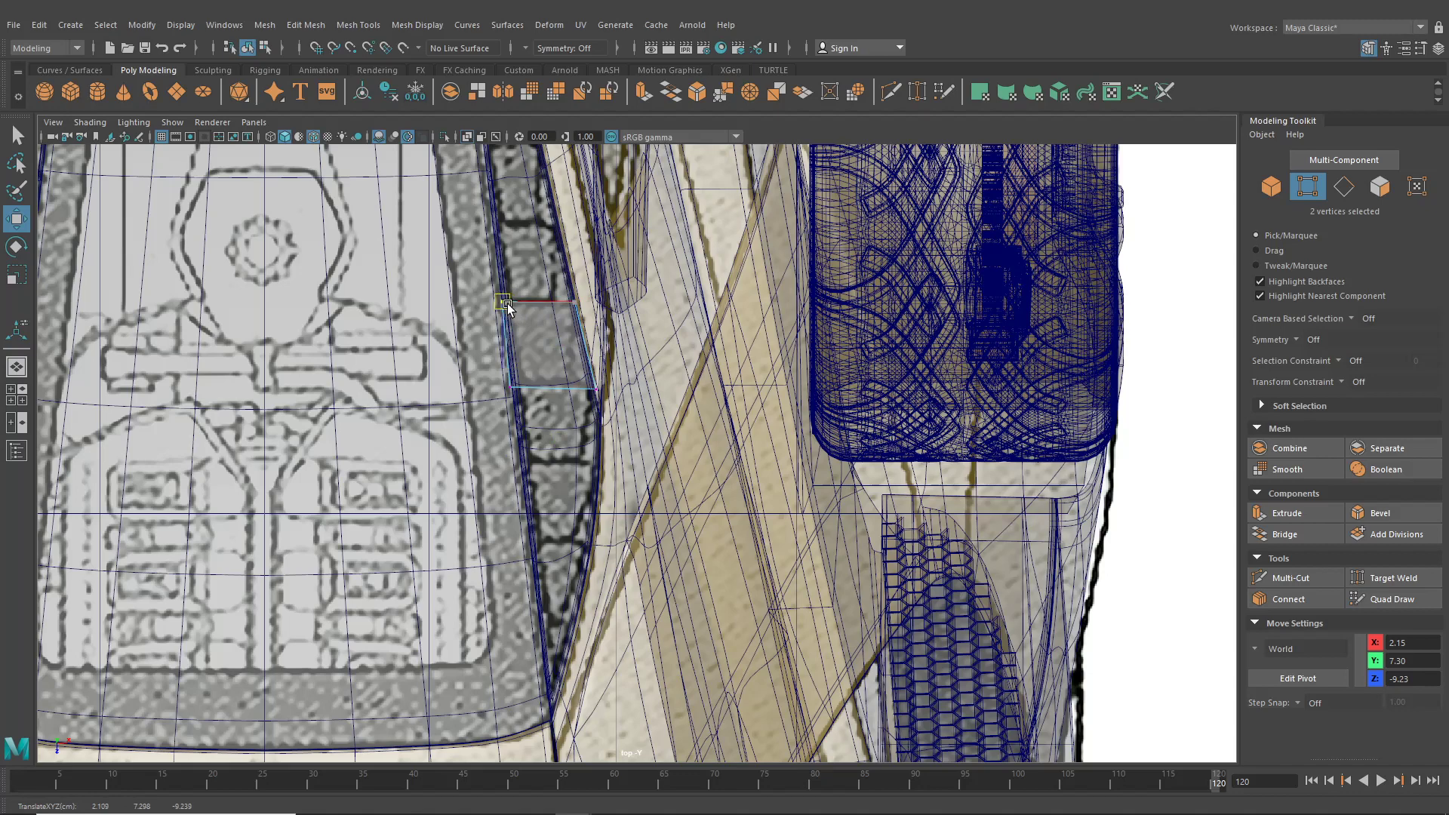
In the perspective view, move the cube's two upper rear vertices to Y 7.89 to slope its top face
left_click(16, 368)
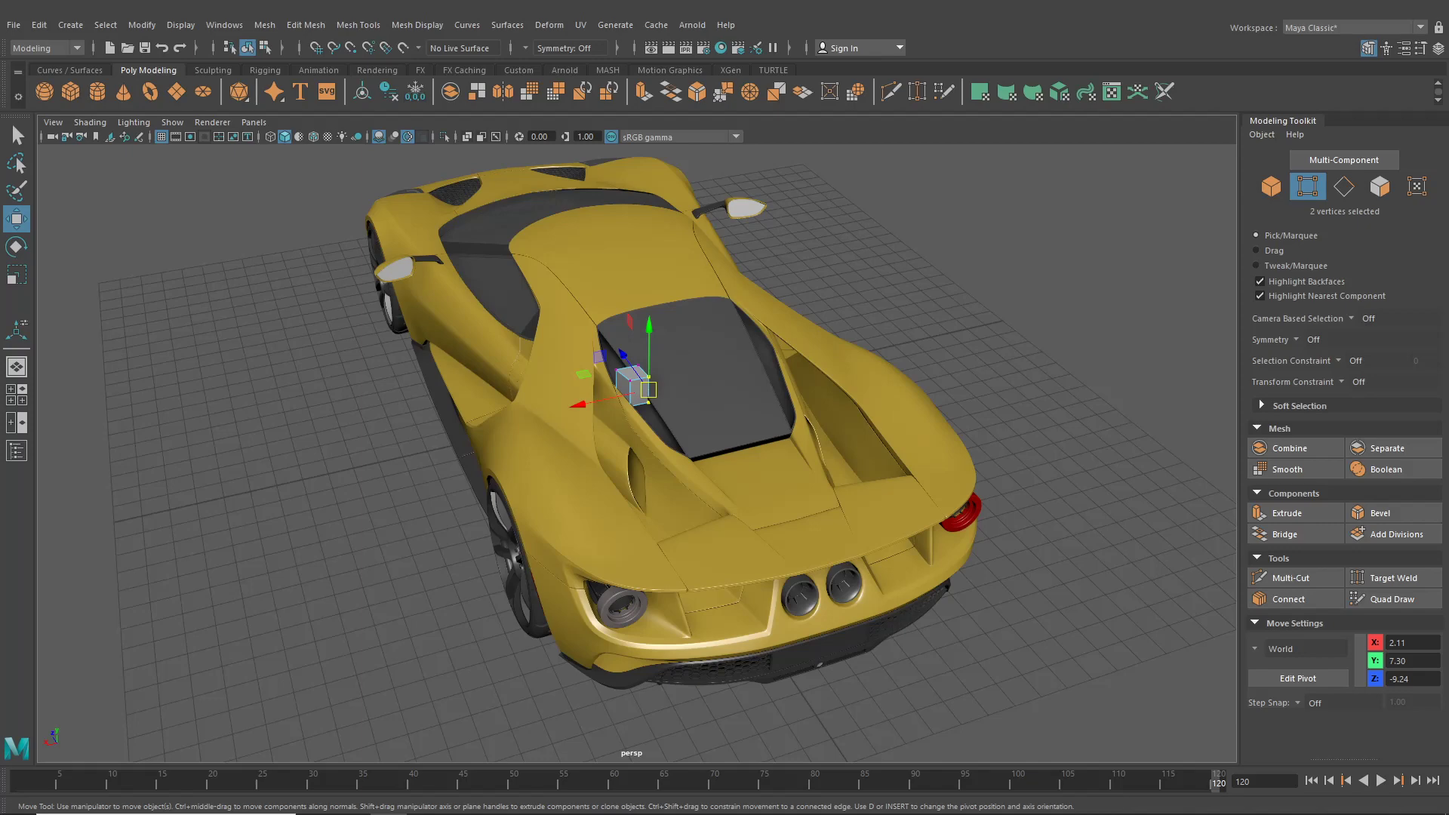
left_click_drag(681, 391, 747, 383, "alt")
scroll(664, 420, "up", 5)
middle_click_drag(566, 403, 652, 432, "alt")
scroll(652, 432, "up", 2)
left_click_drag(702, 397, 626, 334)
left_click_drag(626, 334, 644, 313, "alt")
left_click_drag(645, 314, 485, 342)
left_click_drag(640, 389, 675, 388, "alt")
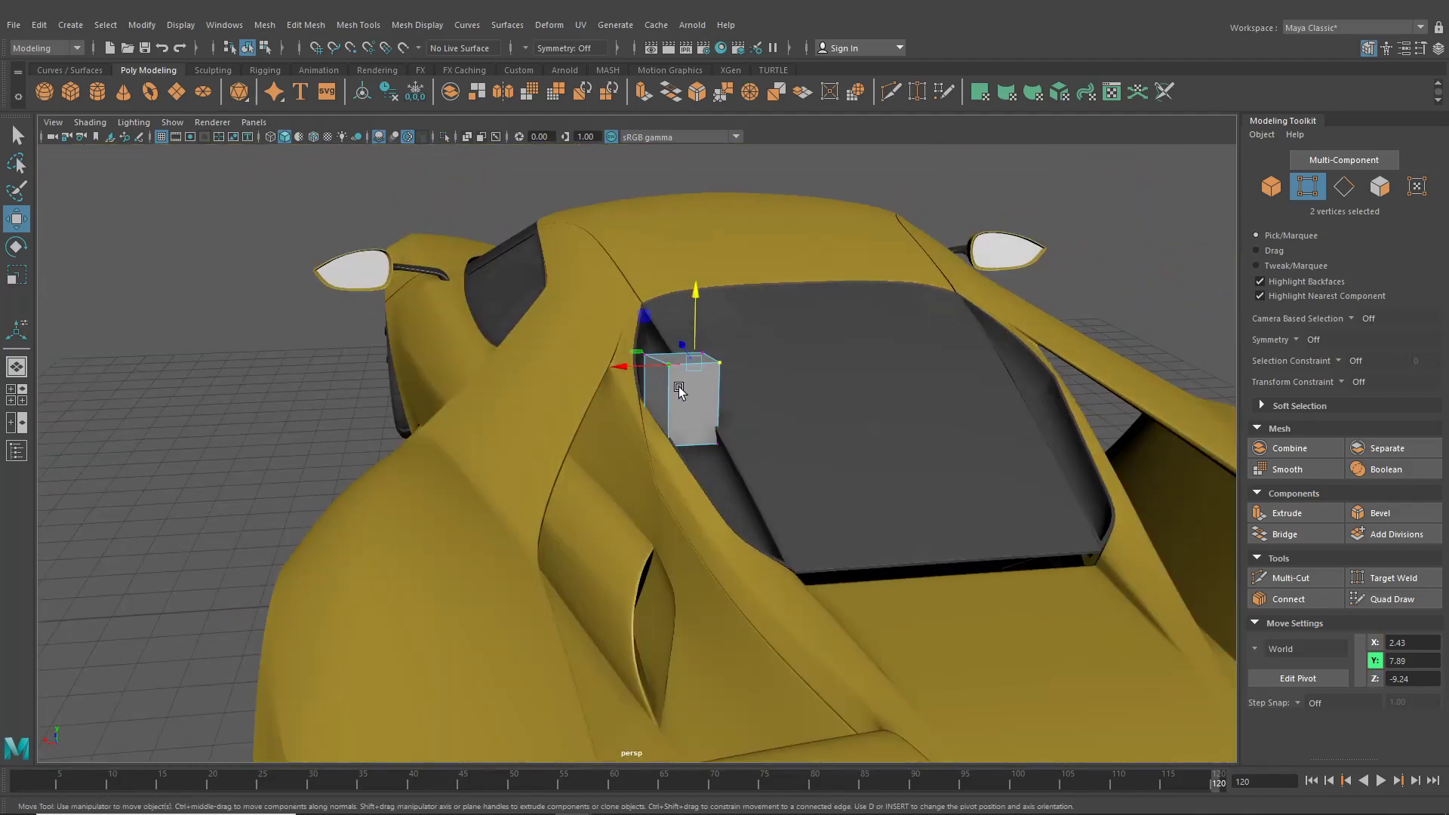
Flatten the cube into a thin block by bringing its lower vertices closer to the sloped top
right_click_drag(679, 384, 604, 384)
left_click_drag(585, 385, 766, 482)
left_click_drag(678, 372, 750, 446)
Delete the block's side and bottom faces, keep only the top face as a slat, and return to object mode
right_click(689, 374)
left_click(688, 416)
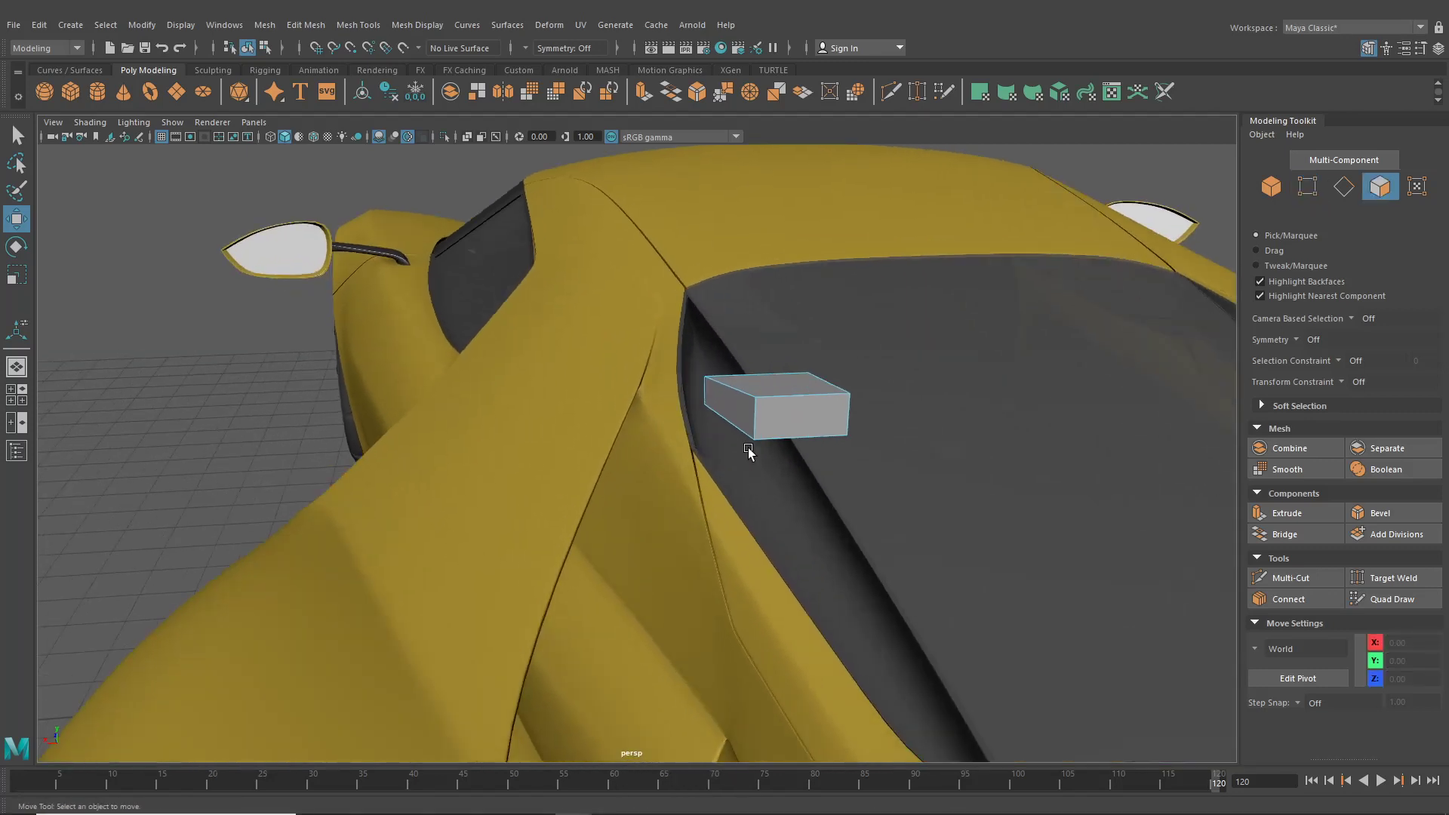
left_click(745, 417)
left_click(714, 397, "shift")
key("Delete")
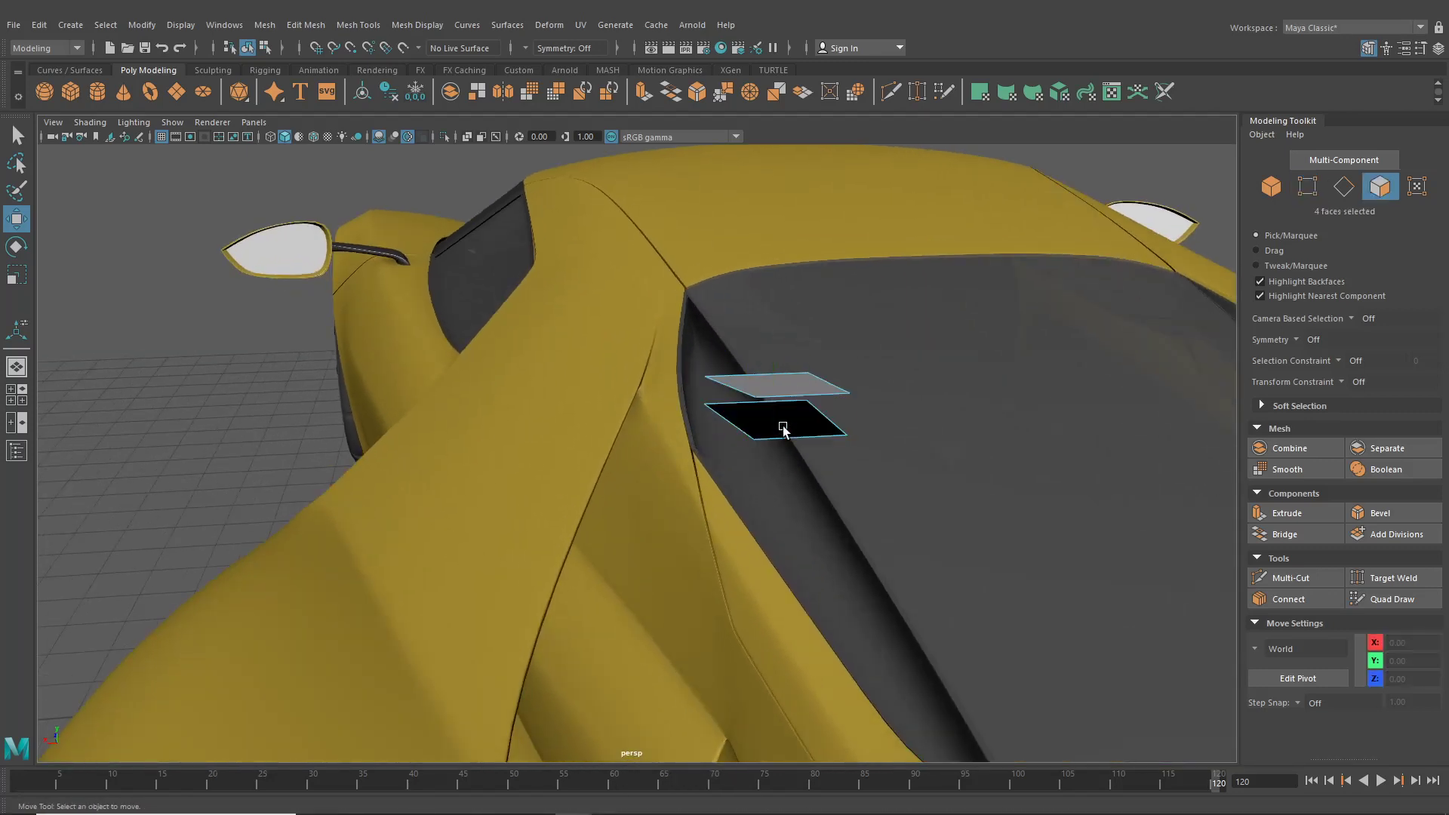
left_click(783, 425)
key("Delete")
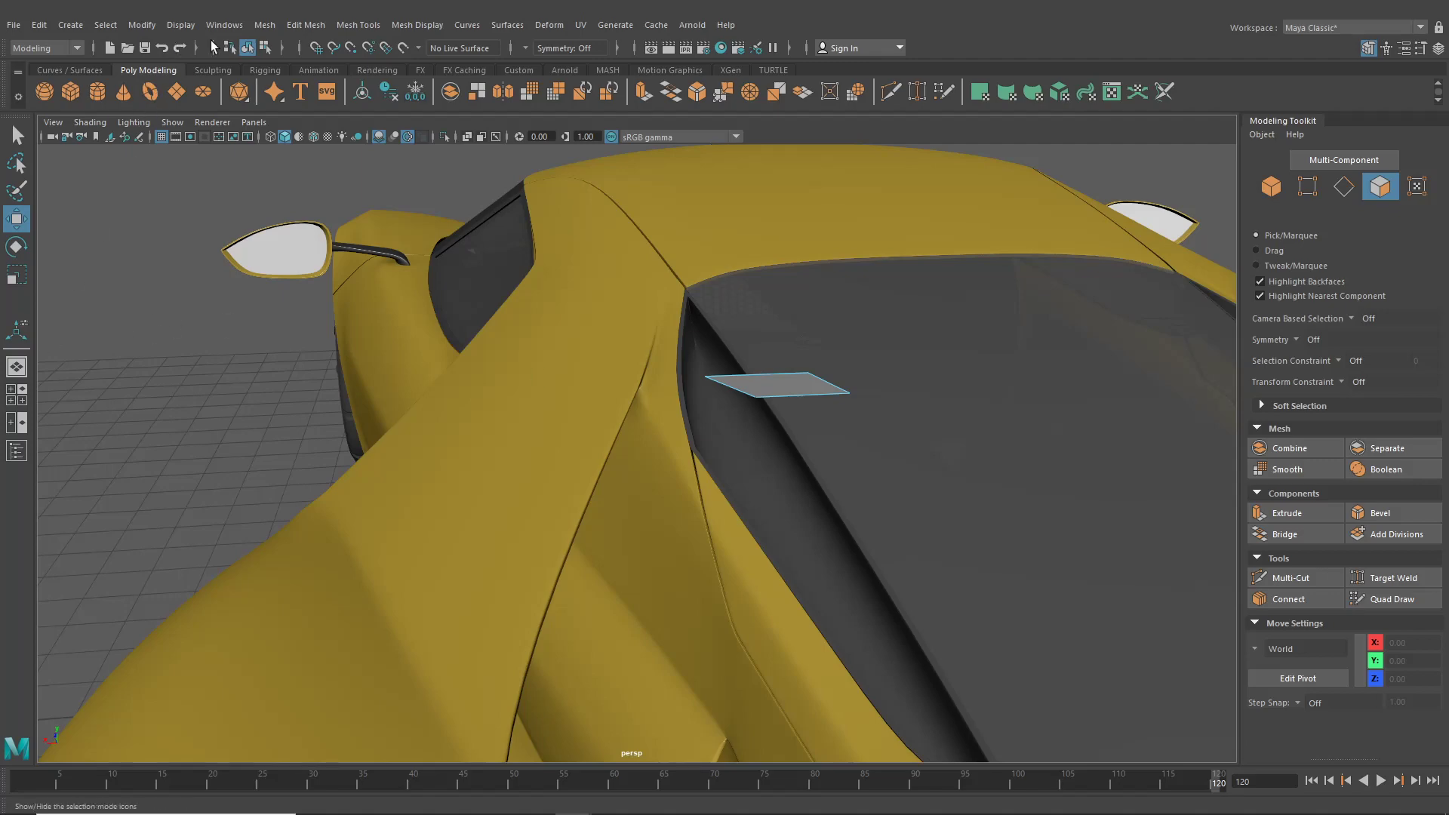
left_click(248, 49)
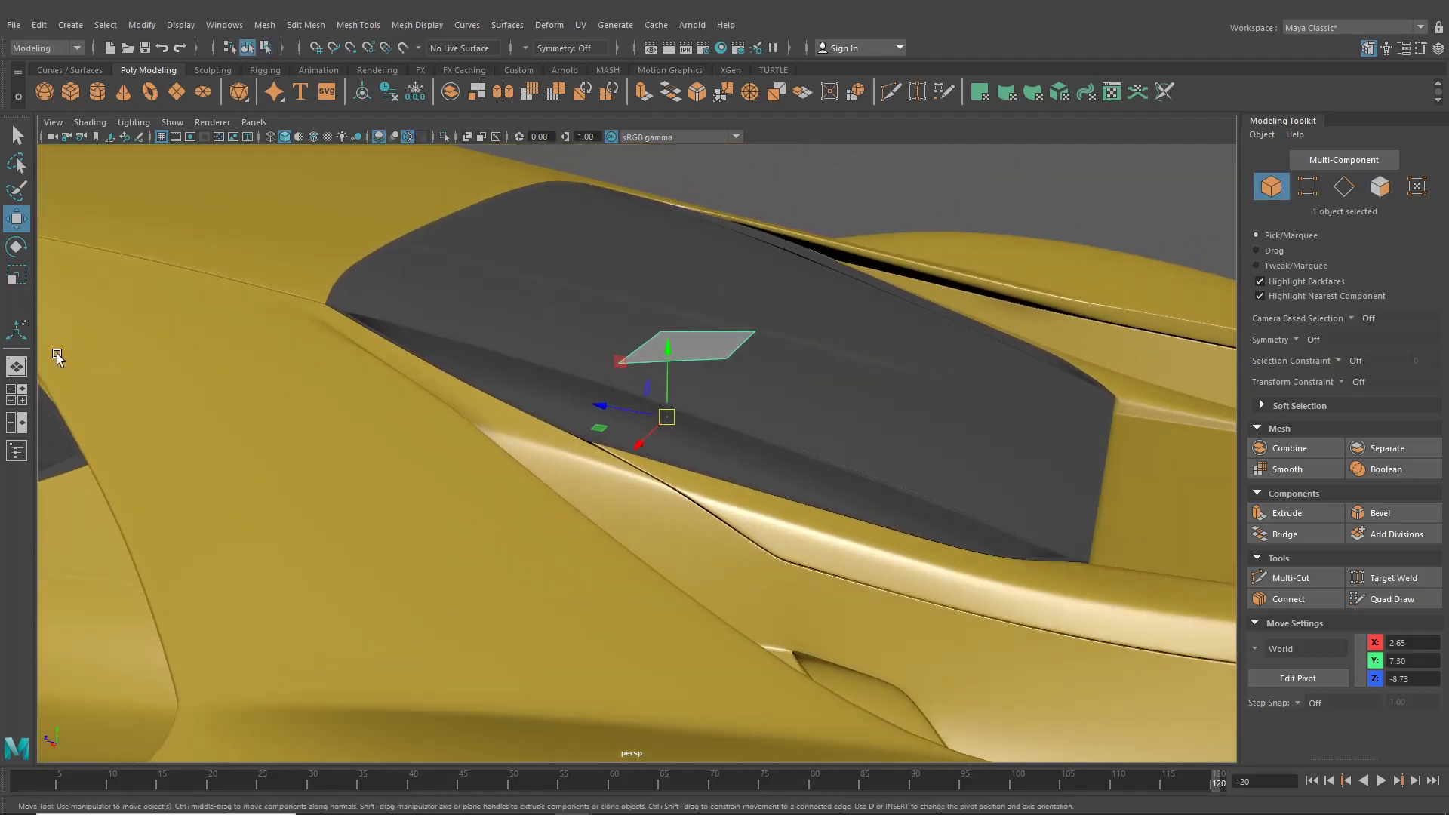
Center the slat's pivot and lower the slat to Y 6.97 so it sits beside the rear window
key("space")
key("space")
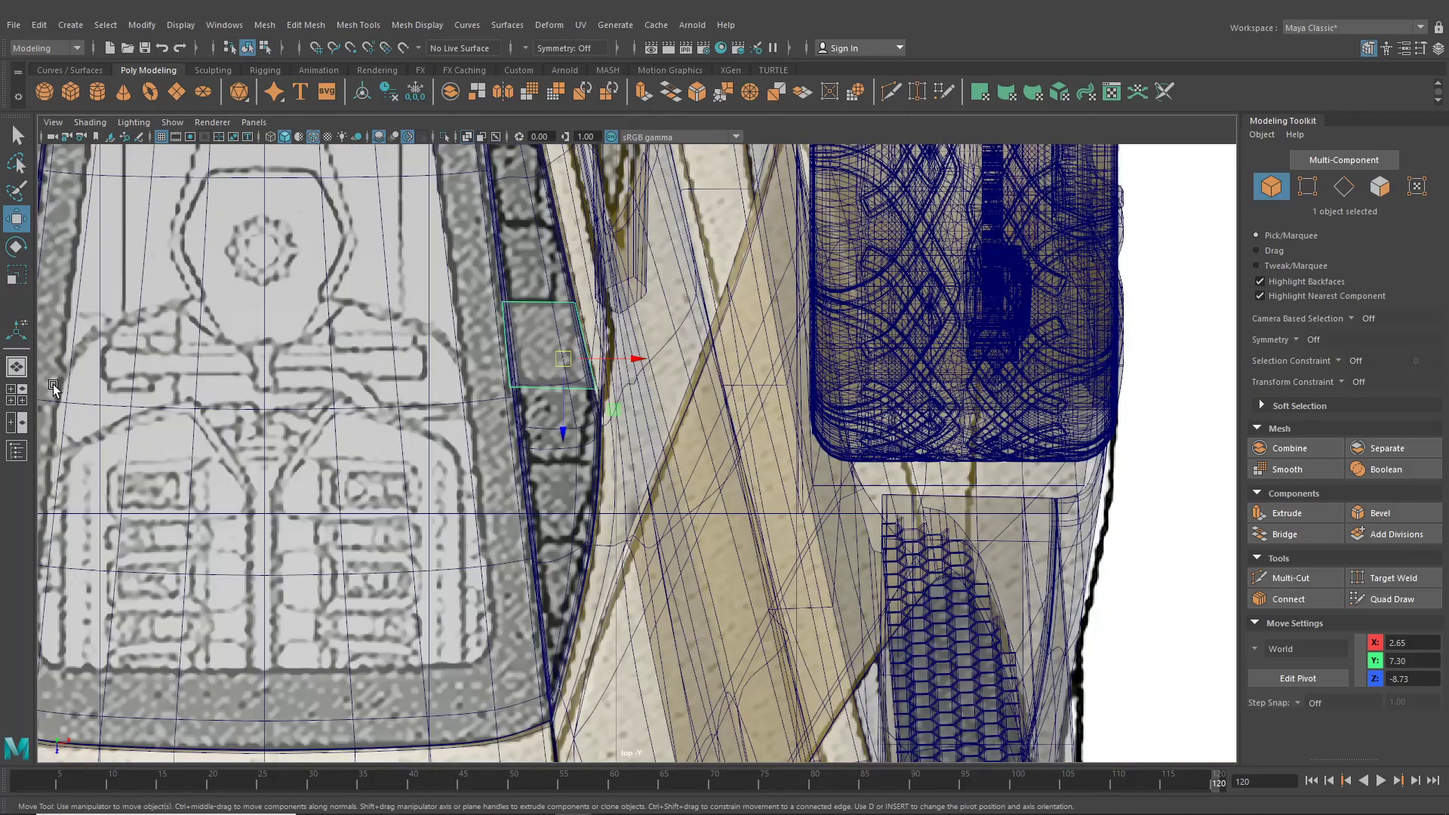
key("space")
scroll(825, 572, "up", 3)
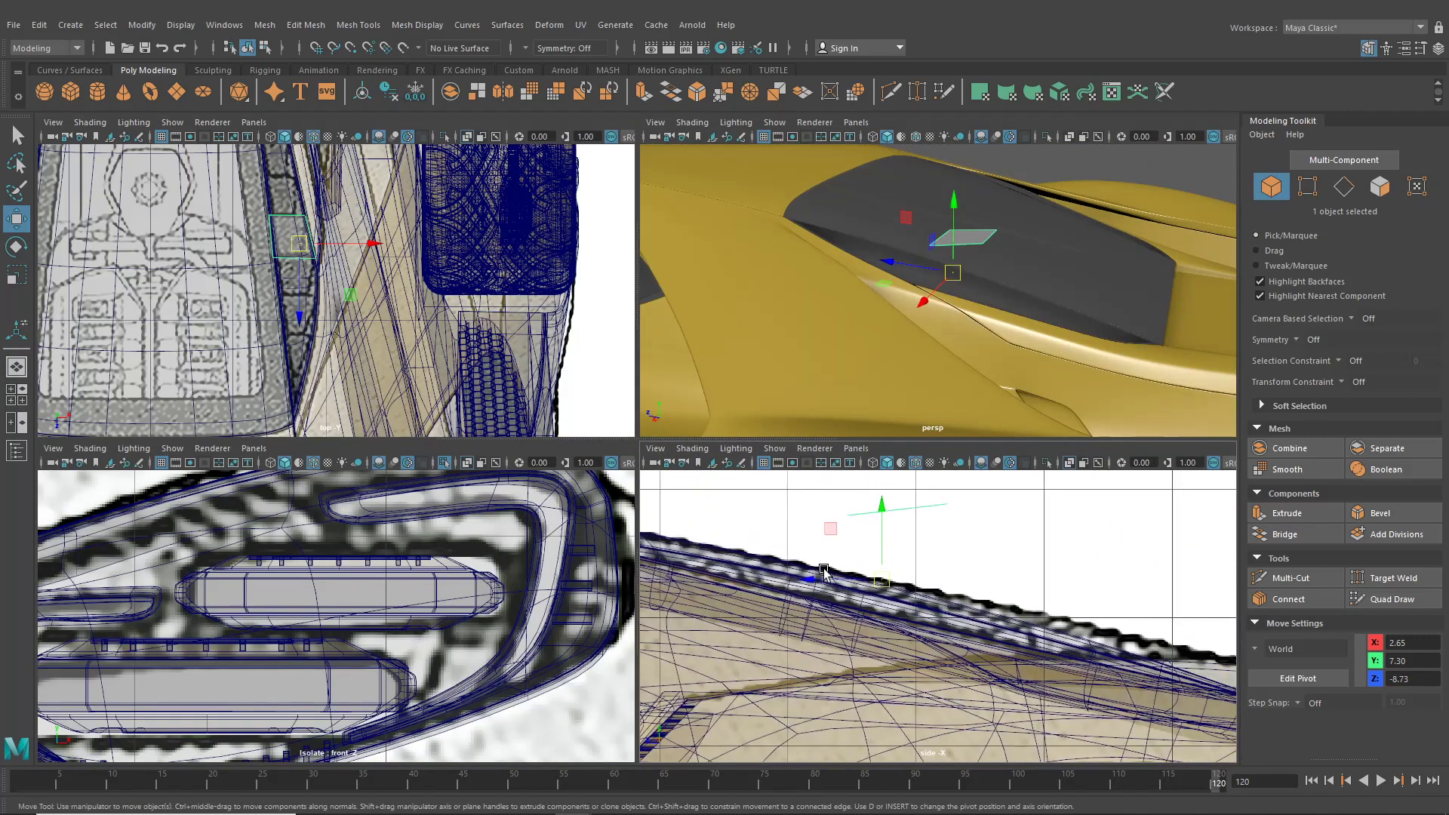
scroll(824, 572, "up", 3)
scroll(824, 572, "down", 1)
left_click(142, 25)
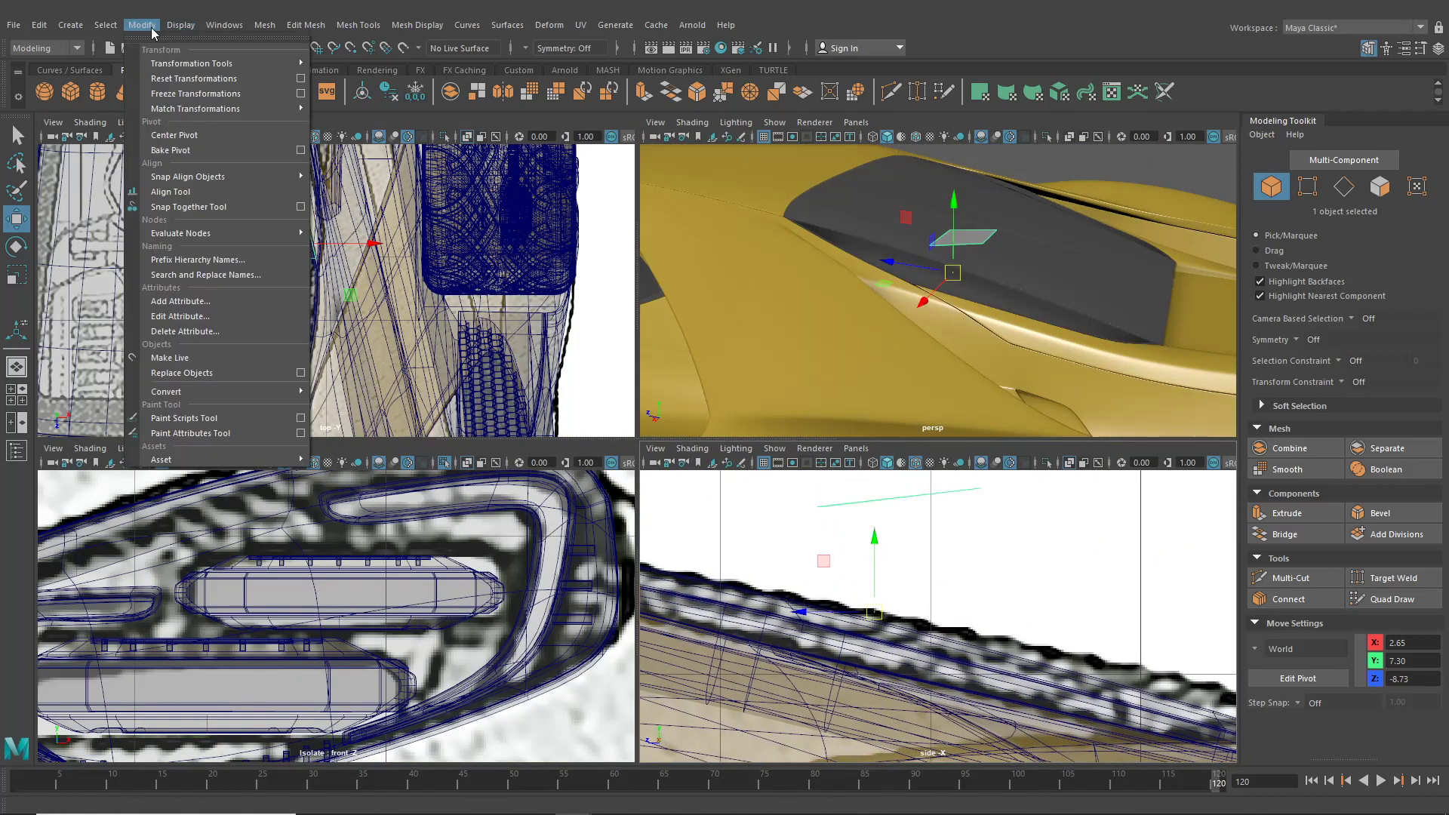
left_click(175, 135)
left_click_drag(904, 492, 908, 642)
left_click_drag(1019, 340, 757, 369, "alt")
scroll(908, 382, "up", 4)
middle_click_drag(785, 353, 872, 294, "alt")
left_click_drag(873, 298, 917, 365, "alt")
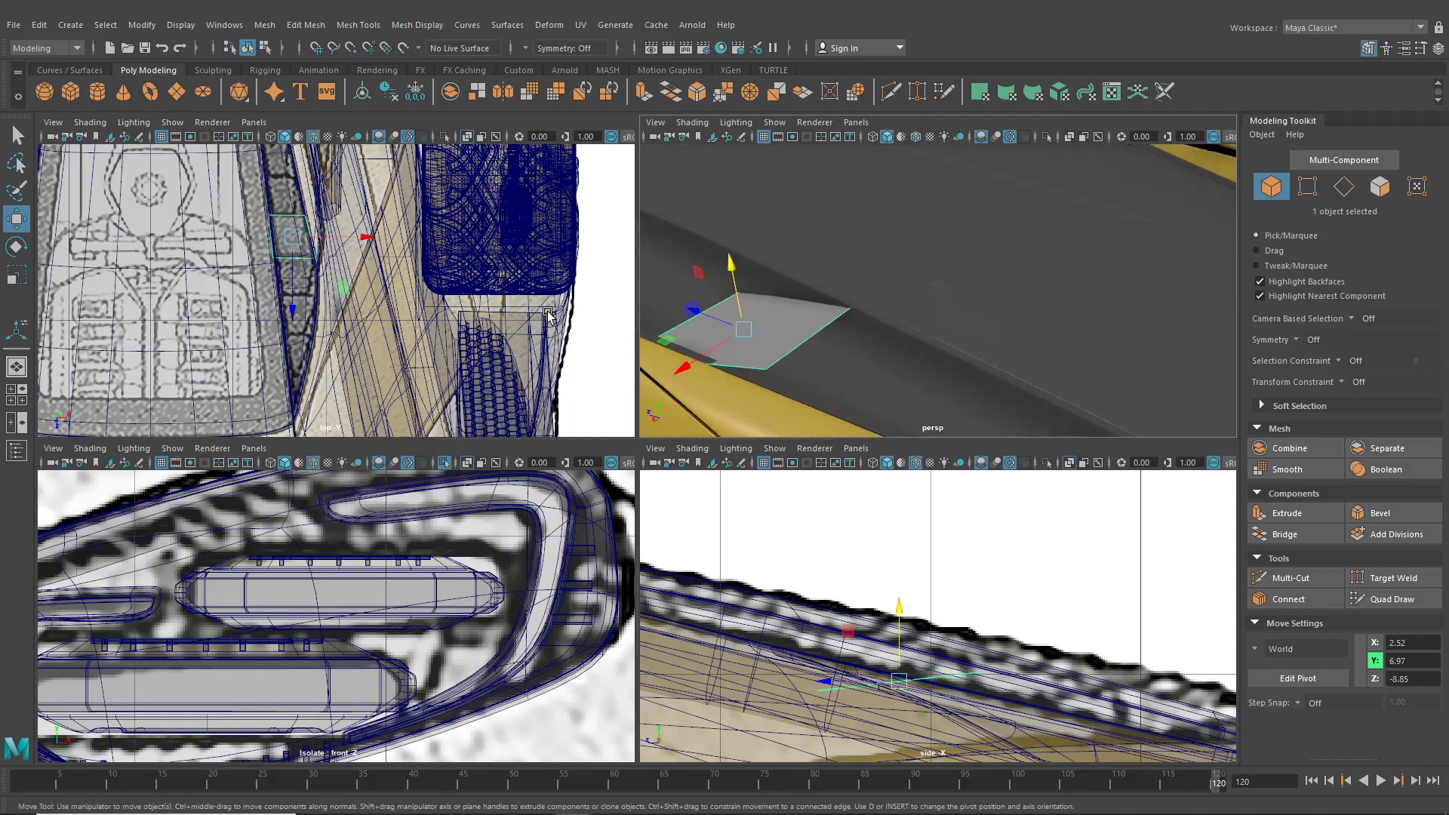
In the top view, duplicate the slat along the dark strip, from X 2.88, Z -5.98 at the front to X 2.27, Z -11.35 at the rear
key("space")
scroll(559, 414, "up", 5)
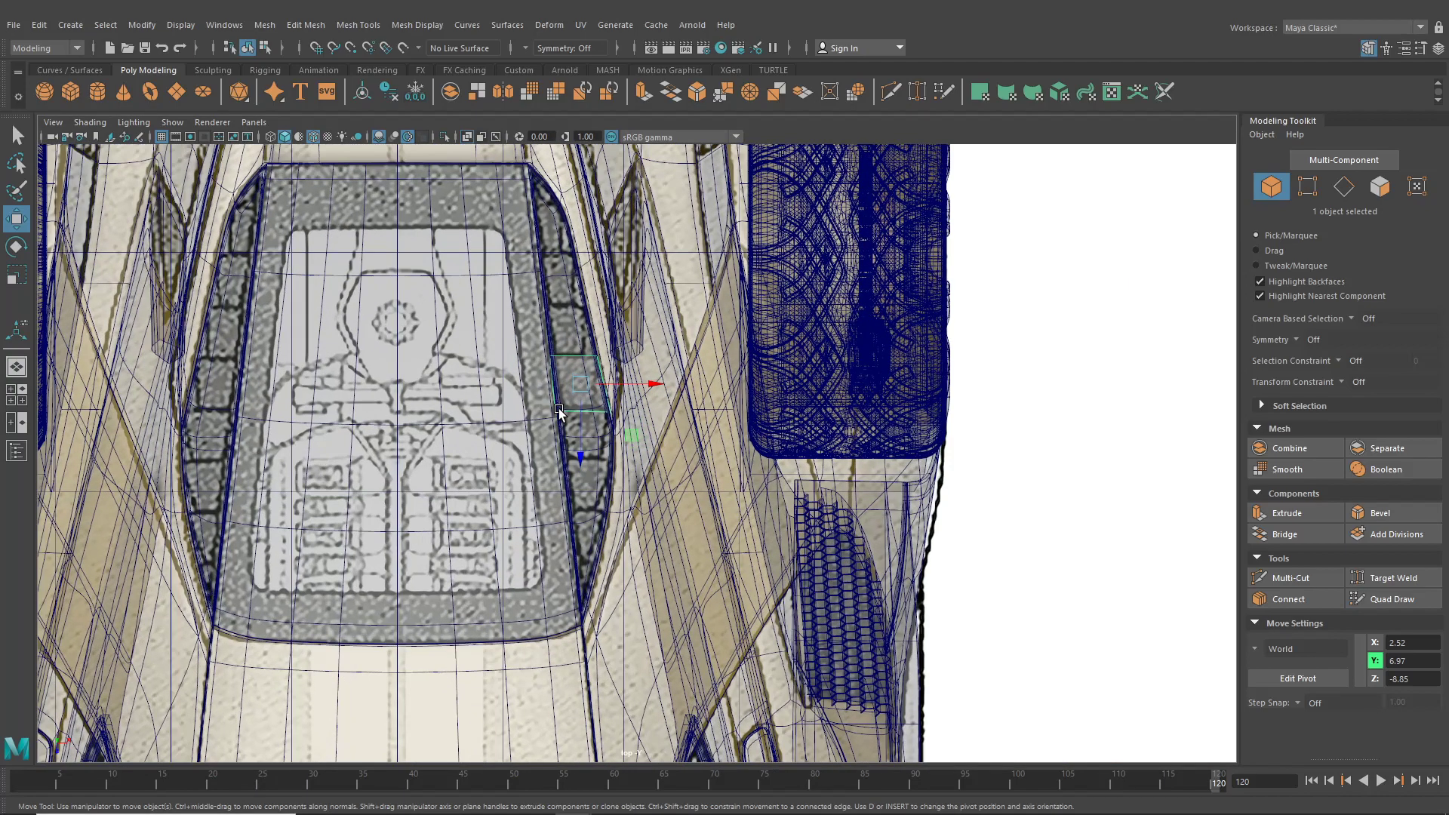
left_click_drag(553, 357, 565, 441)
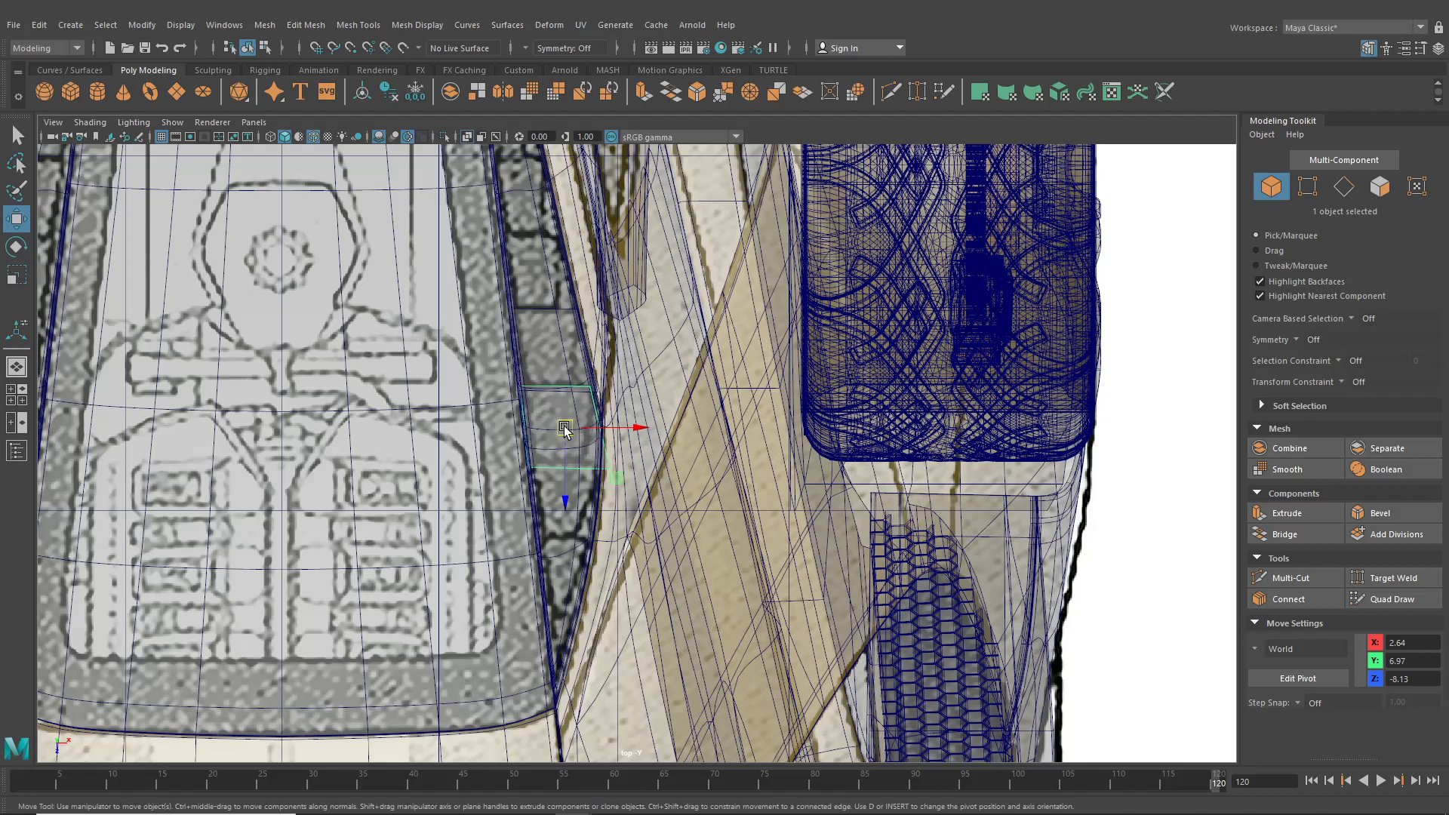
left_click_drag(564, 429, 543, 279)
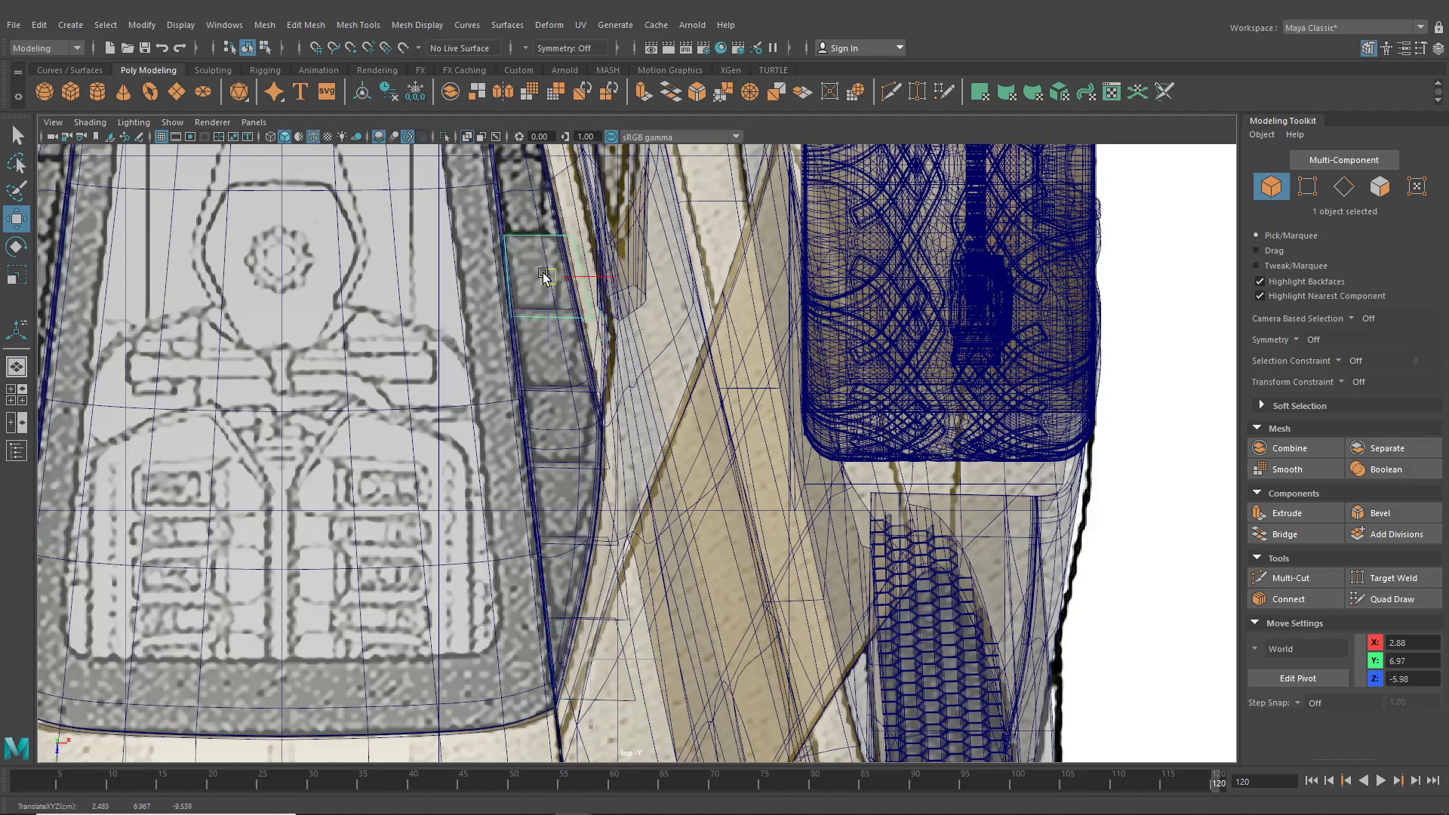
middle_click_drag(546, 282, 601, 454, "alt")
left_click_drag(601, 450, 587, 294)
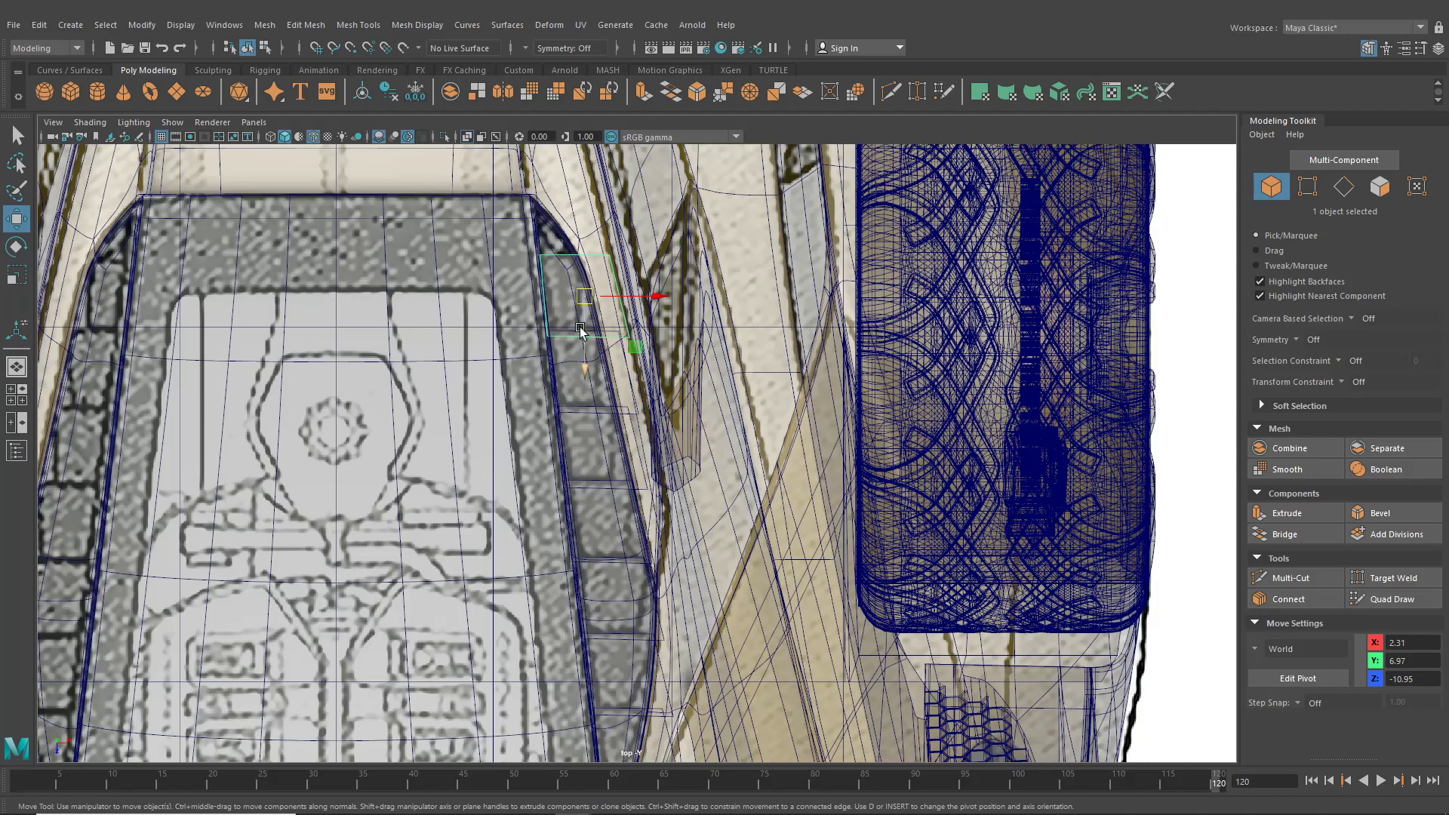
left_click_drag(584, 297, 582, 264)
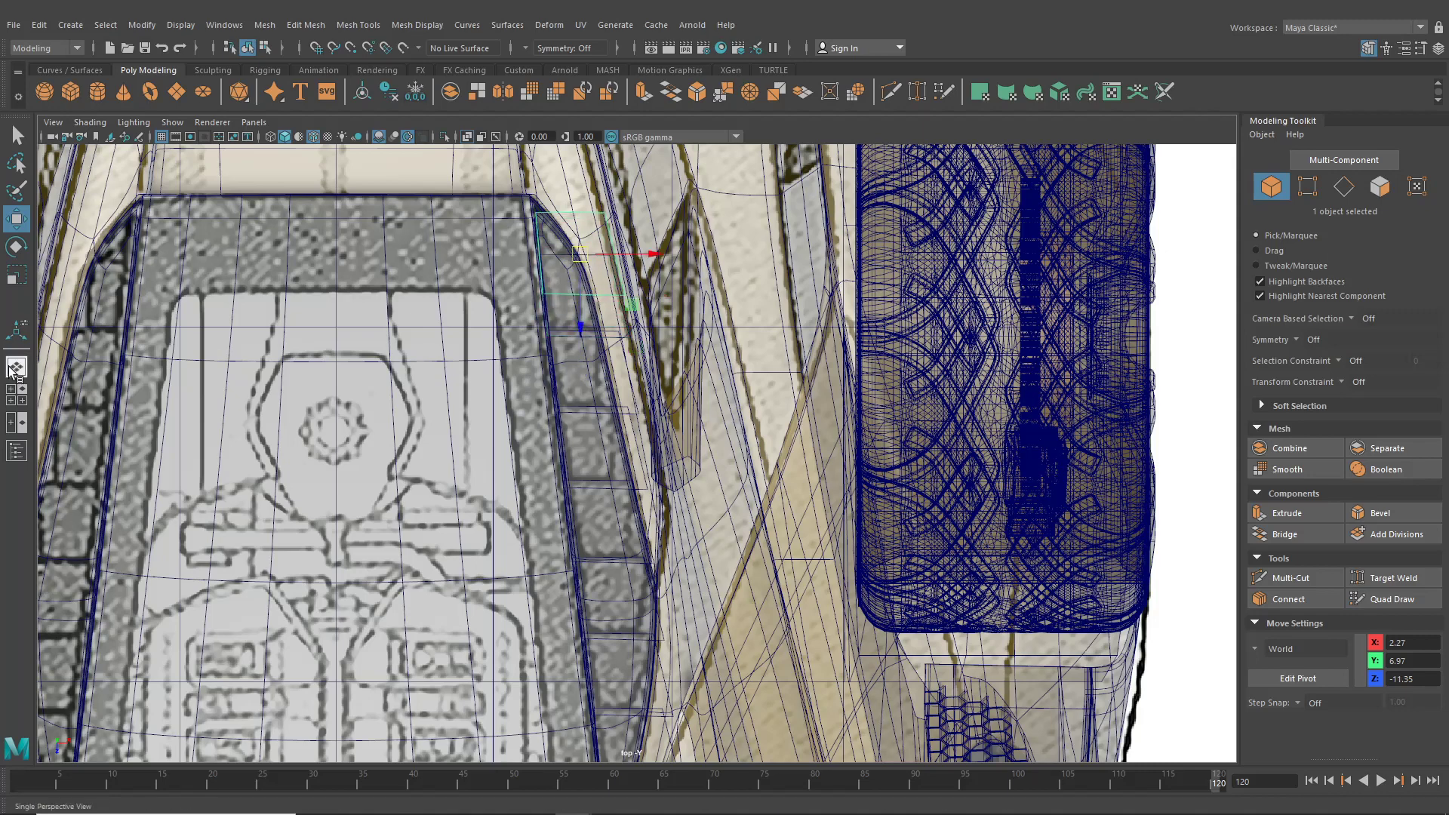
In the perspective view, raise the slats at Z -6.73, Z -7.42 and Z -8.13 out of the strip, the last one to Y 7.49
left_click(13, 371)
scroll(685, 426, "down", 6)
left_click_drag(679, 424, 320, 448, "alt")
right_click_drag(320, 448, 706, 464, "alt")
middle_click_drag(705, 464, 769, 457, "alt")
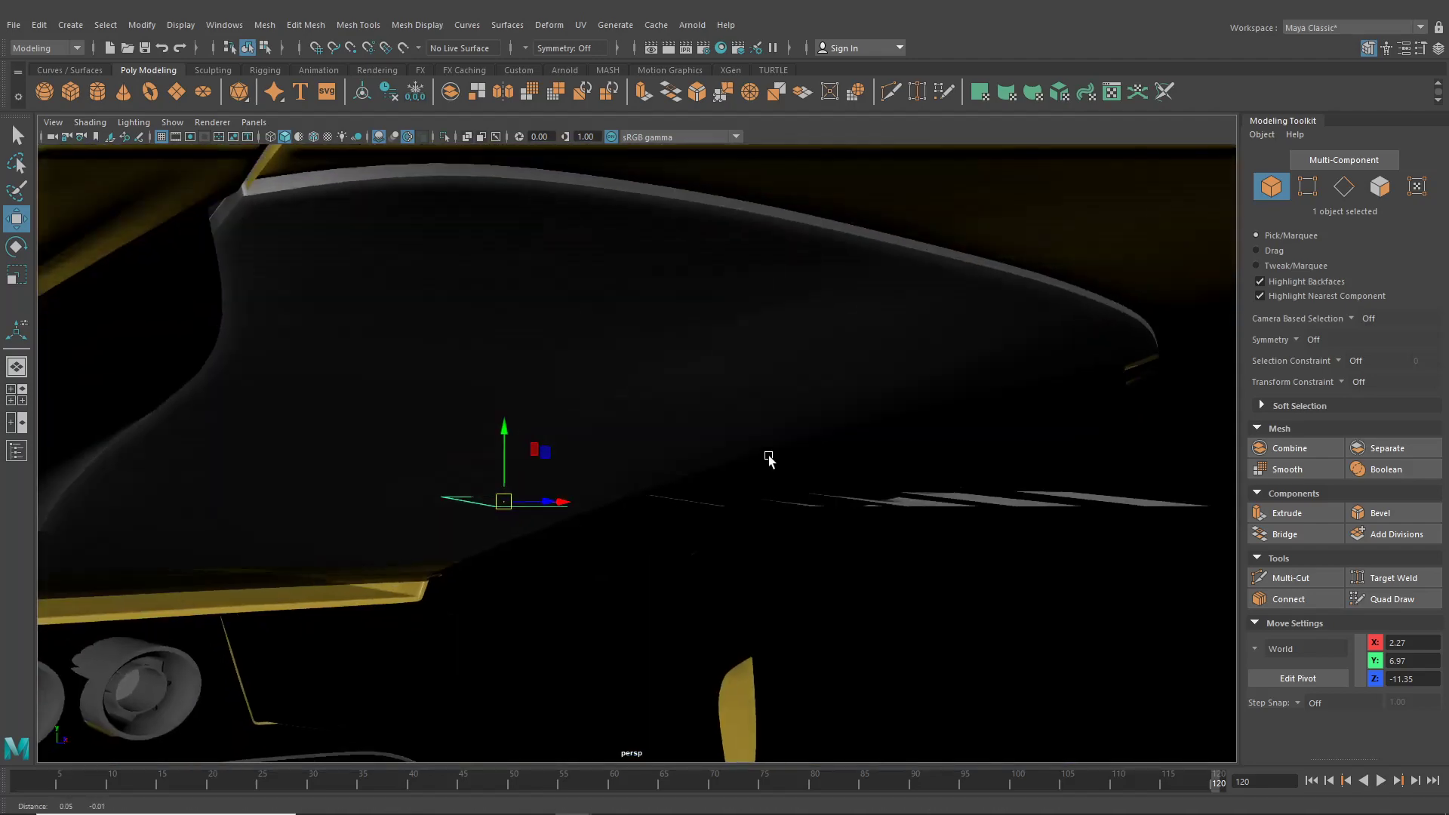
left_click_drag(769, 459, 887, 452, "alt")
left_click(782, 507)
left_click(757, 492)
left_click_drag(810, 481, 690, 355, "alt")
left_click(607, 520)
left_click_drag(596, 458, 595, 349)
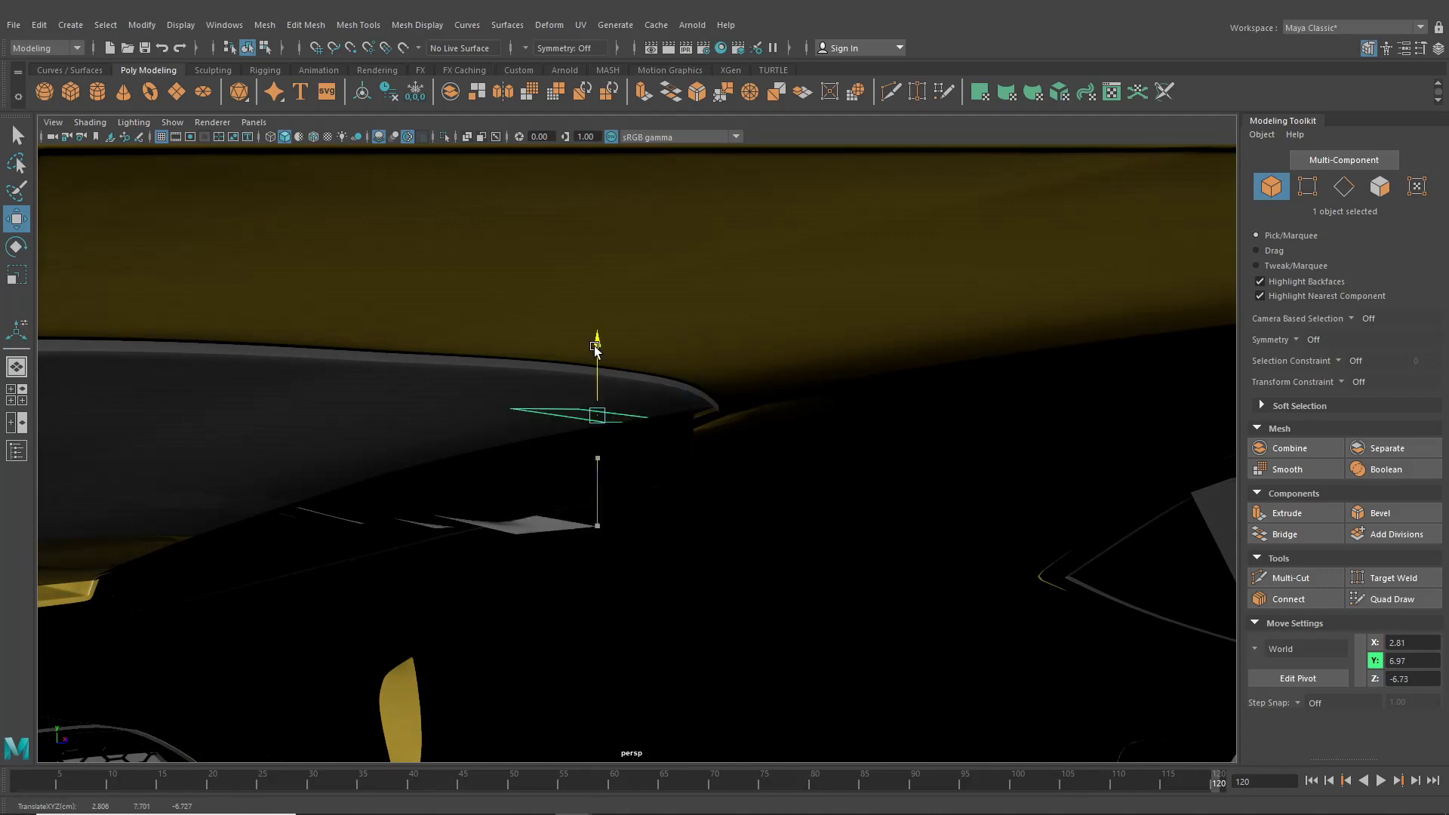
left_click(547, 524)
left_click_drag(512, 482, 527, 323)
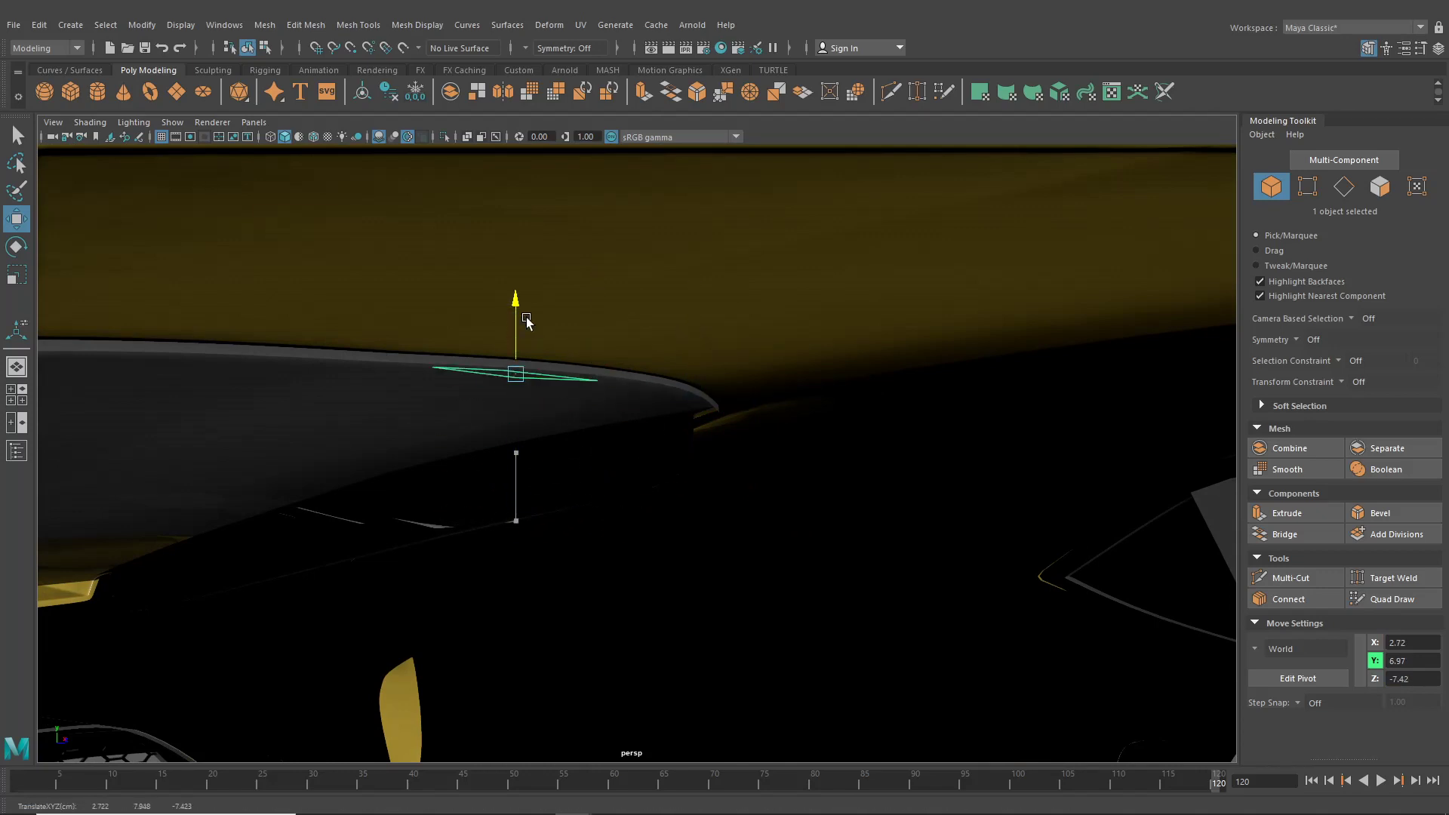
left_click(431, 529)
left_click_drag(440, 485, 450, 407)
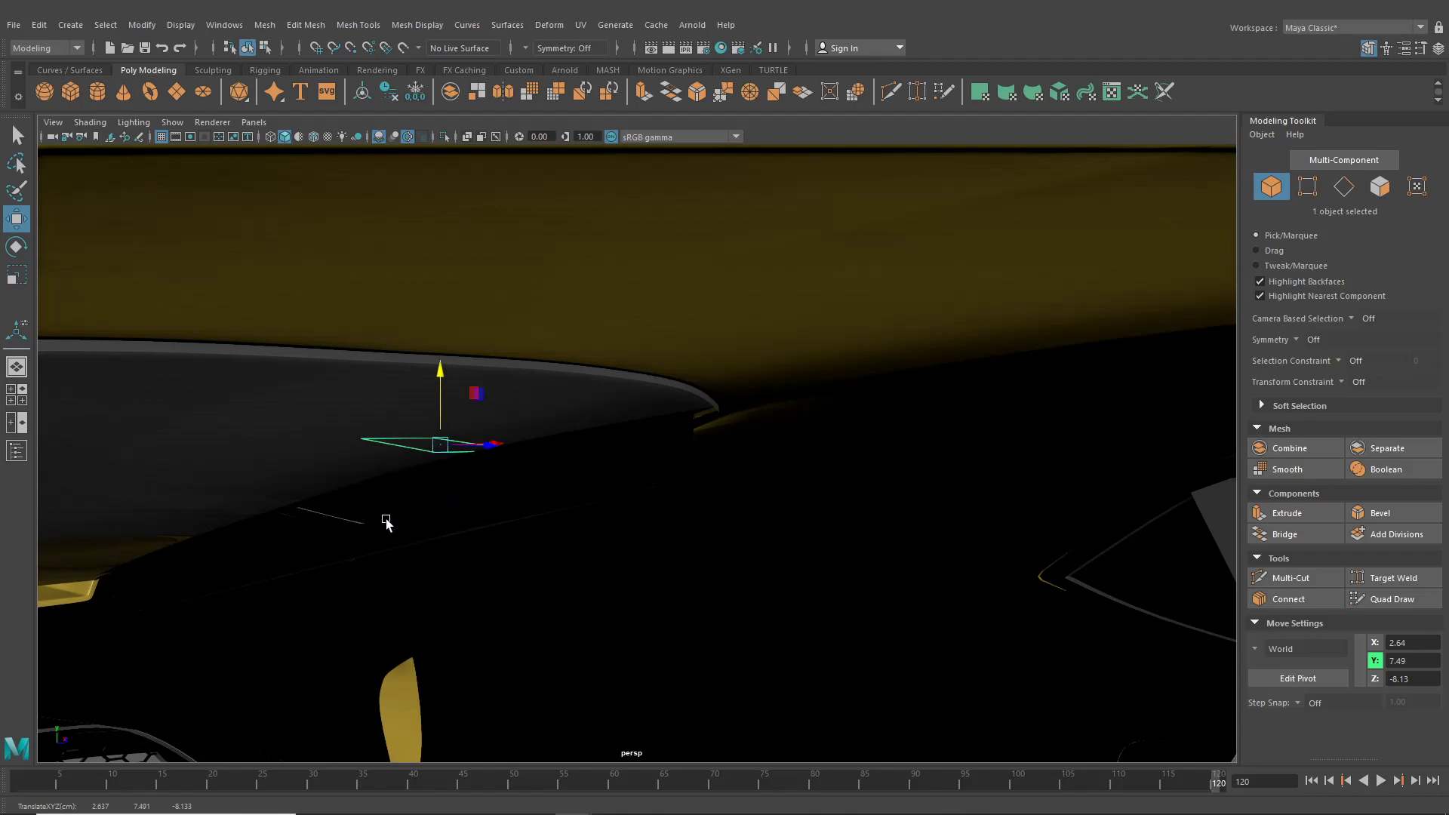
Lower the slat at Z -8.13 to Y 7.16 so it lies in the strip beside the rear window
left_click_drag(565, 506, 548, 404, "alt")
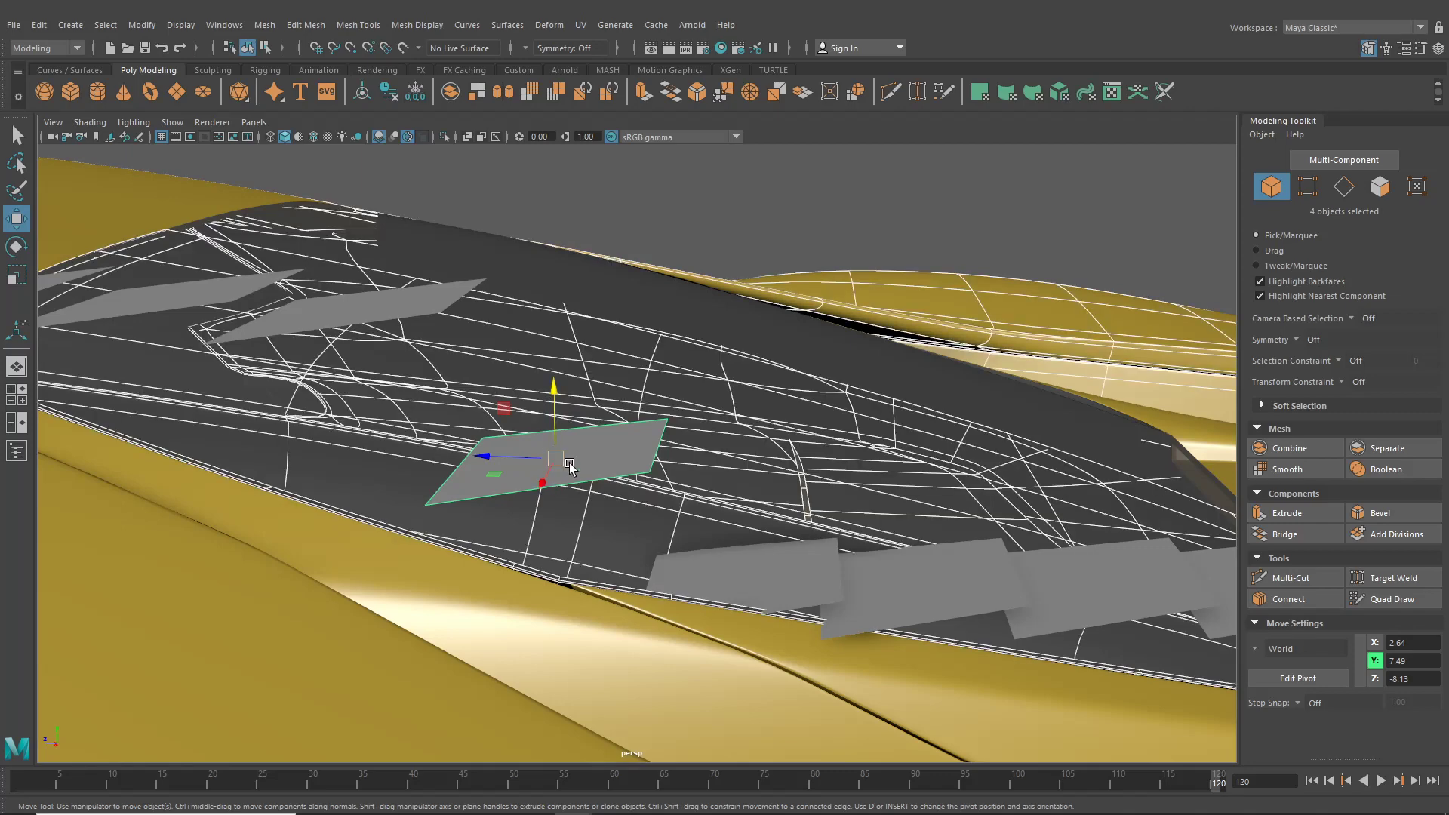
key("w")
left_click_drag(623, 521, 556, 608, "alt")
scroll(631, 645, "down", 3)
left_click_drag(631, 645, 573, 603, "alt")
On the Z -8.13 slat, move the rear outer vertex to Y 7.07 and the rear inner vertex to Y 7.19
right_click_drag(581, 524, 518, 503)
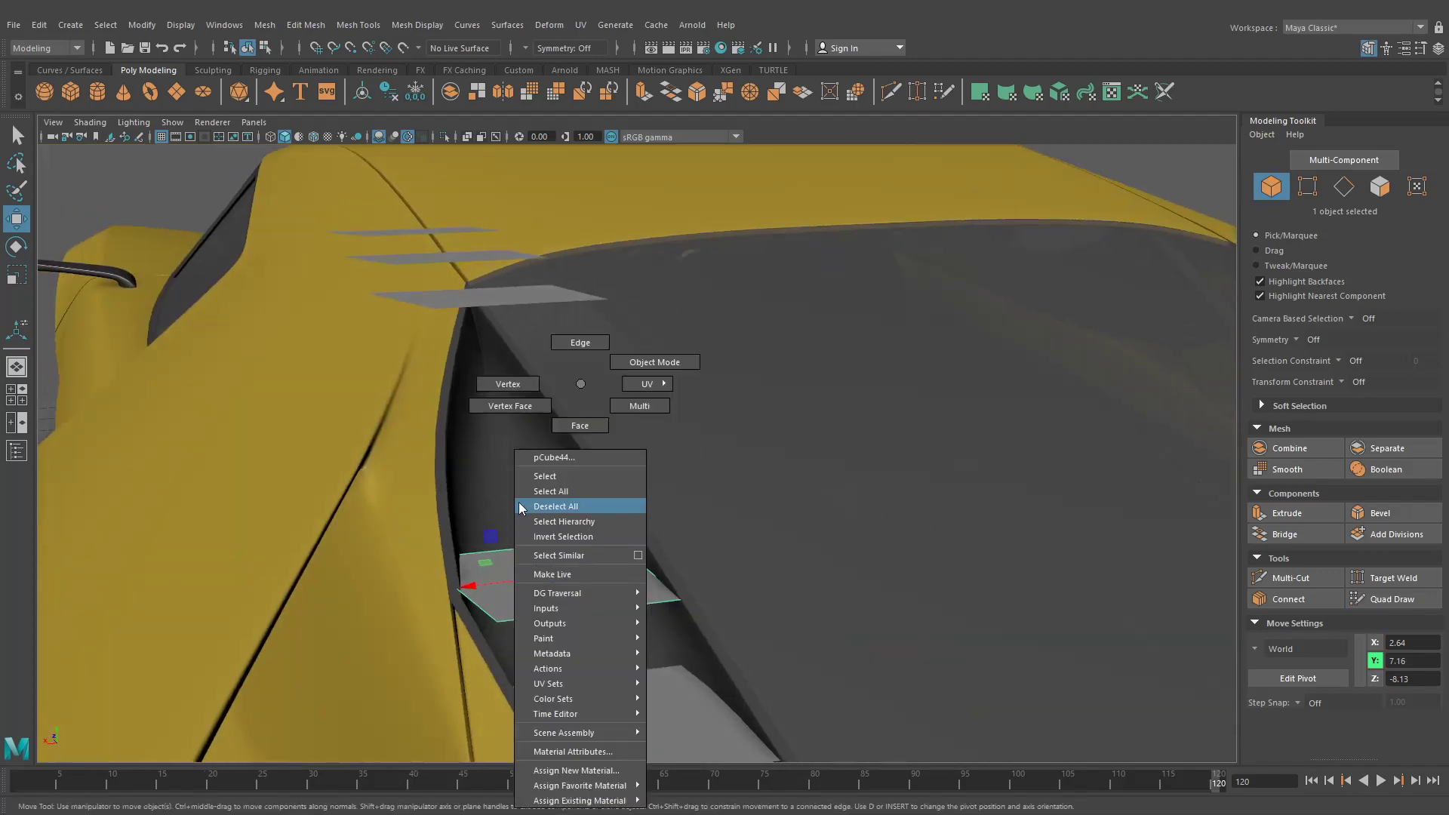
right_click_drag(507, 385, 504, 386)
left_click_drag(527, 530, 497, 457, "alt")
left_click(457, 579)
left_click_drag(483, 600, 631, 570, "alt")
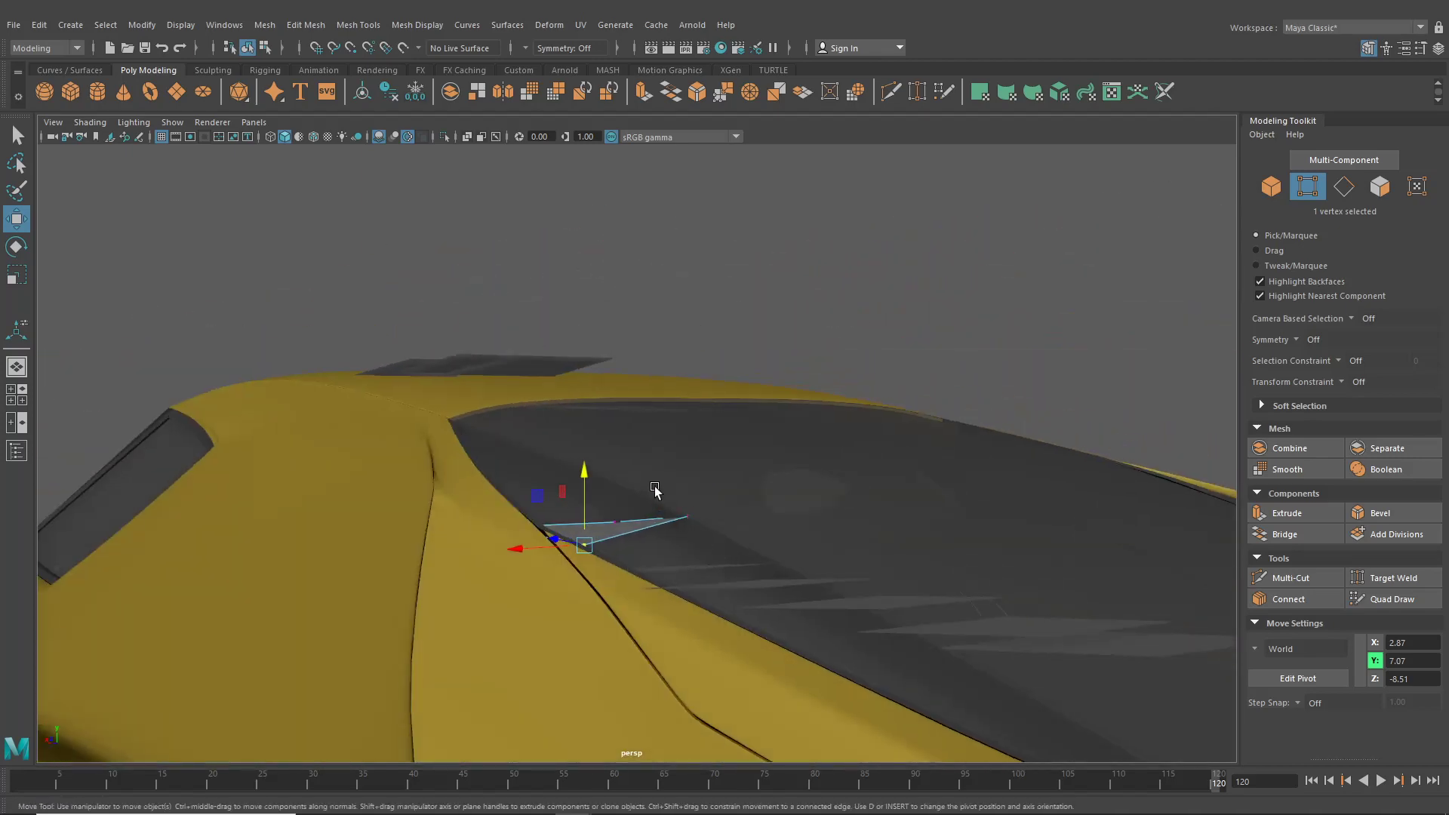
left_click_drag(655, 488, 718, 532)
left_click_drag(718, 532, 724, 502, "alt")
scroll(702, 559, "down", 5)
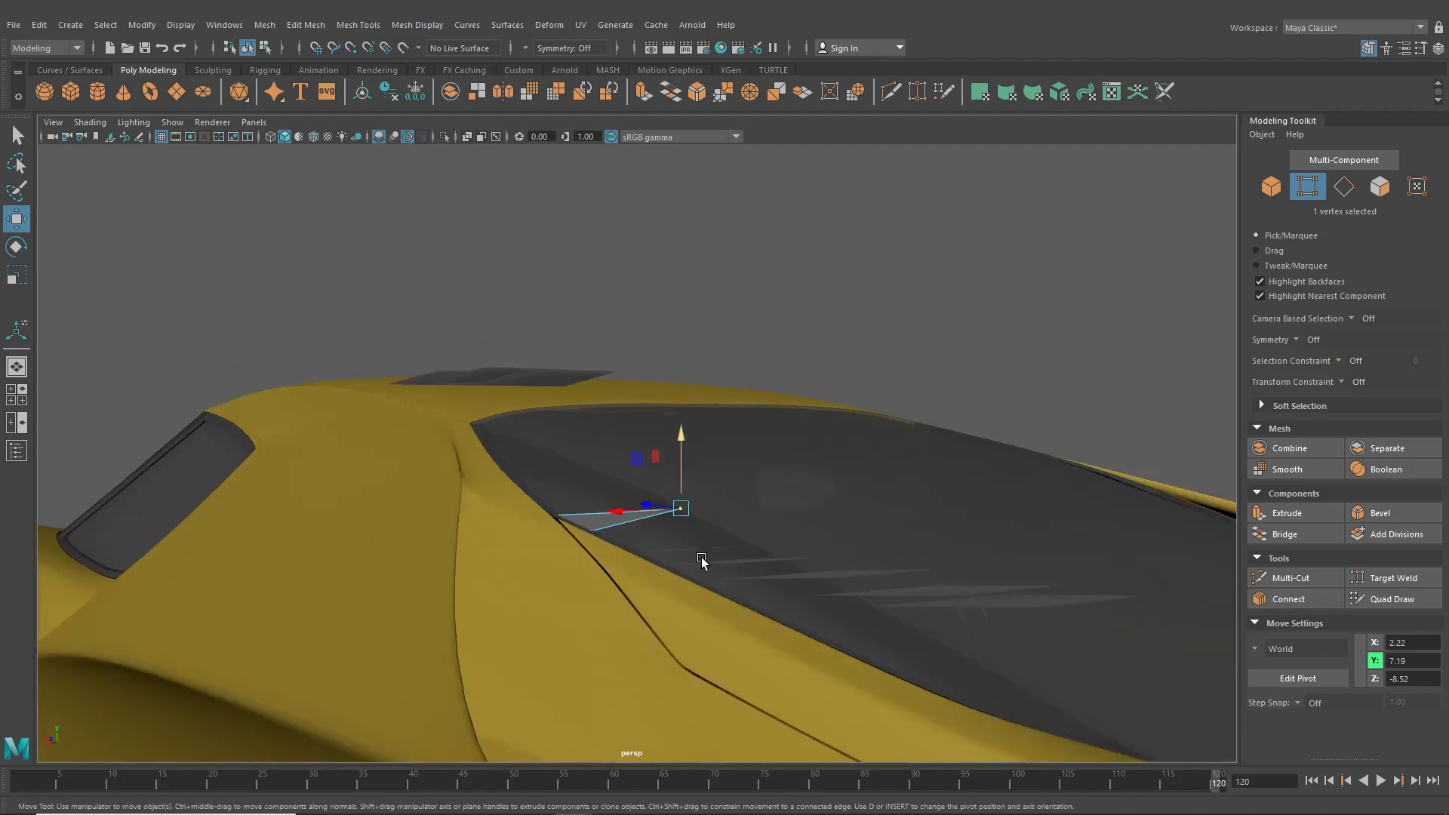
left_click_drag(701, 559, 750, 562, "alt")
On the neighbouring slat at Z -8.85, lower the rear outer vertex to Y 6.90 to follow the body edge
left_click(752, 558)
middle_click_drag(767, 569, 636, 560, "alt")
mouse_move(637, 560)
left_mouse_down("alt")
mouse_move(702, 572)
mouse_move(650, 553)
left_mouse_up("alt")
scroll(682, 554, "up", 5)
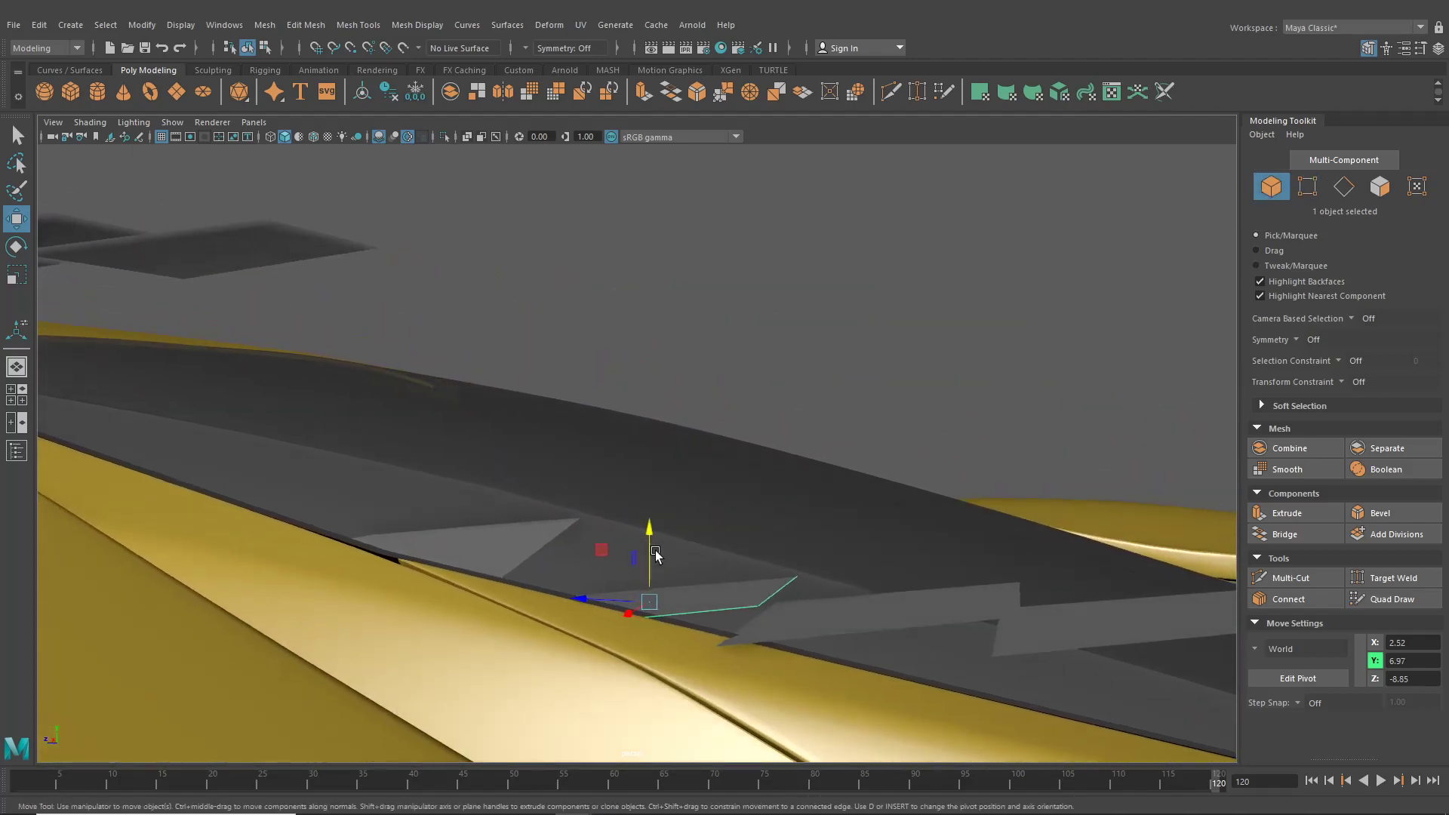
right_click_drag(689, 589, 638, 393)
left_click_drag(708, 593, 731, 640, "alt")
left_click_drag(721, 696, 741, 718)
key("ctrl+z")
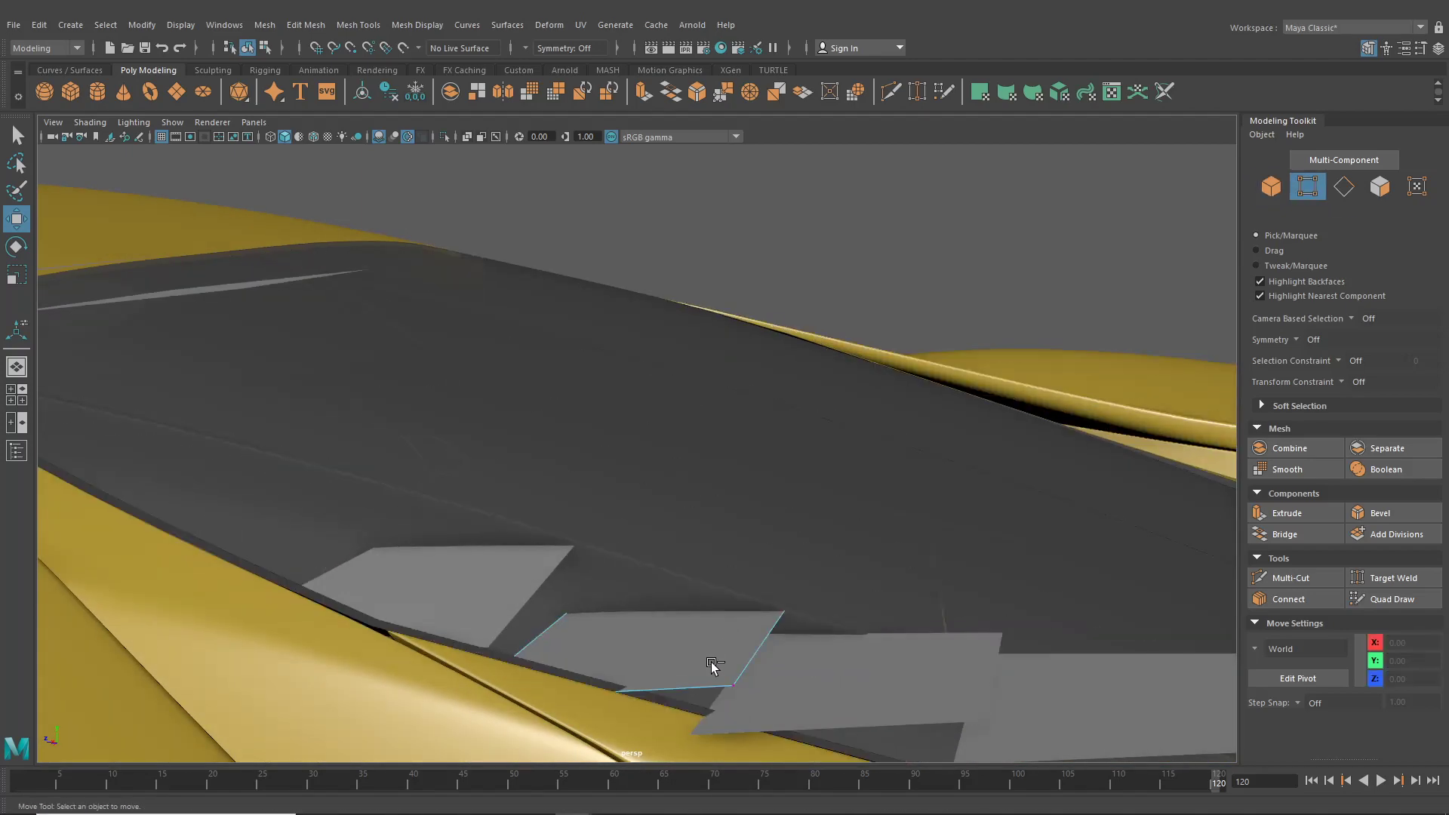
left_click_drag(710, 656, 675, 679)
left_click_drag(569, 635, 566, 670)
left_click_drag(568, 671, 450, 673, "alt")
middle_click_drag(449, 673, 766, 657, "alt")
left_click_drag(766, 656, 705, 526, "alt")
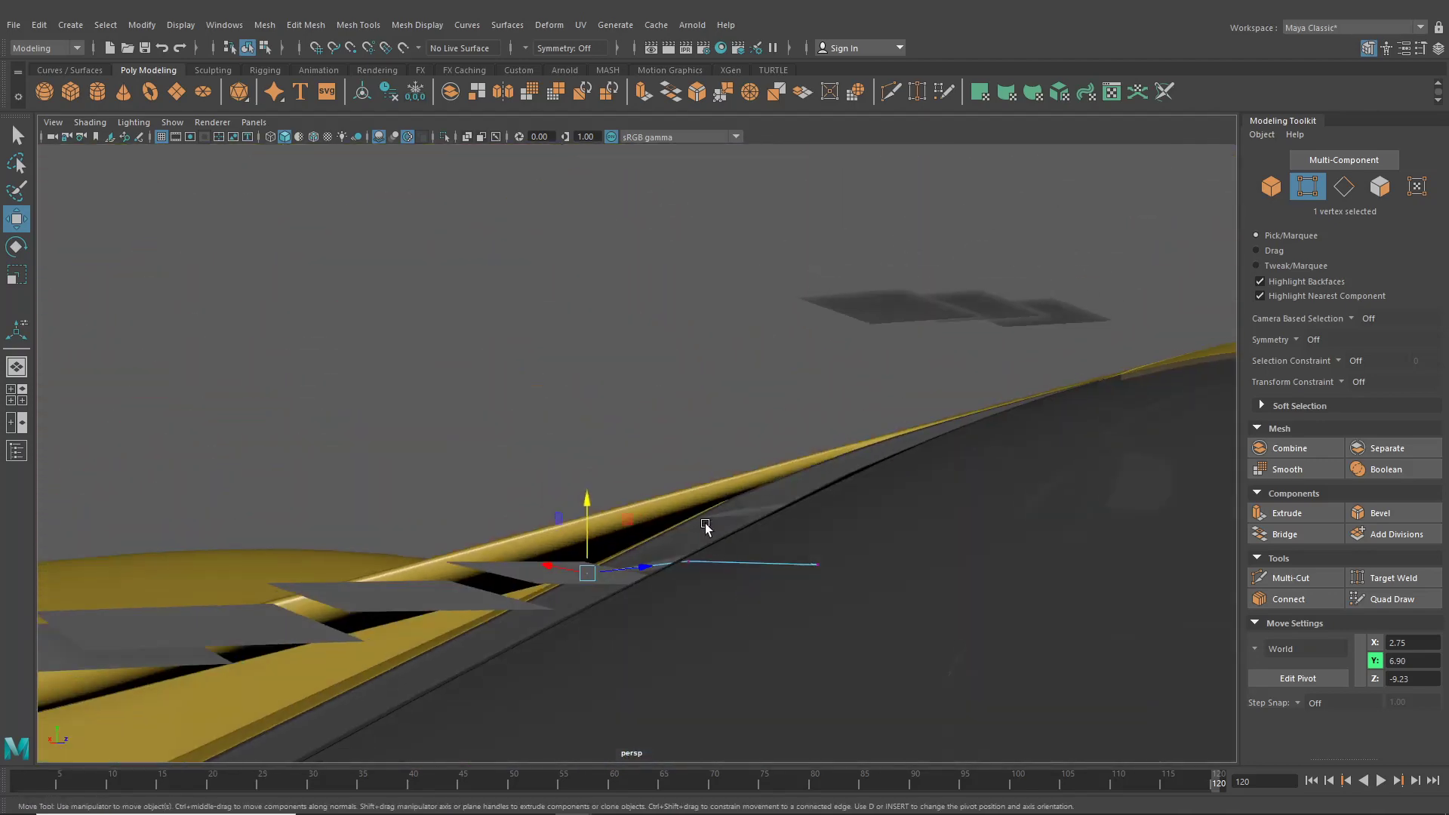
Raise the two front vertices of the Z -8.85 slat to Y 7.02
left_click_drag(904, 596, 904, 598)
left_click_drag(904, 598, 706, 504, "alt")
left_click_drag(923, 543, 924, 544)
left_click_drag(924, 544, 731, 450, "alt")
left_click_drag(732, 450, 670, 461, "alt")
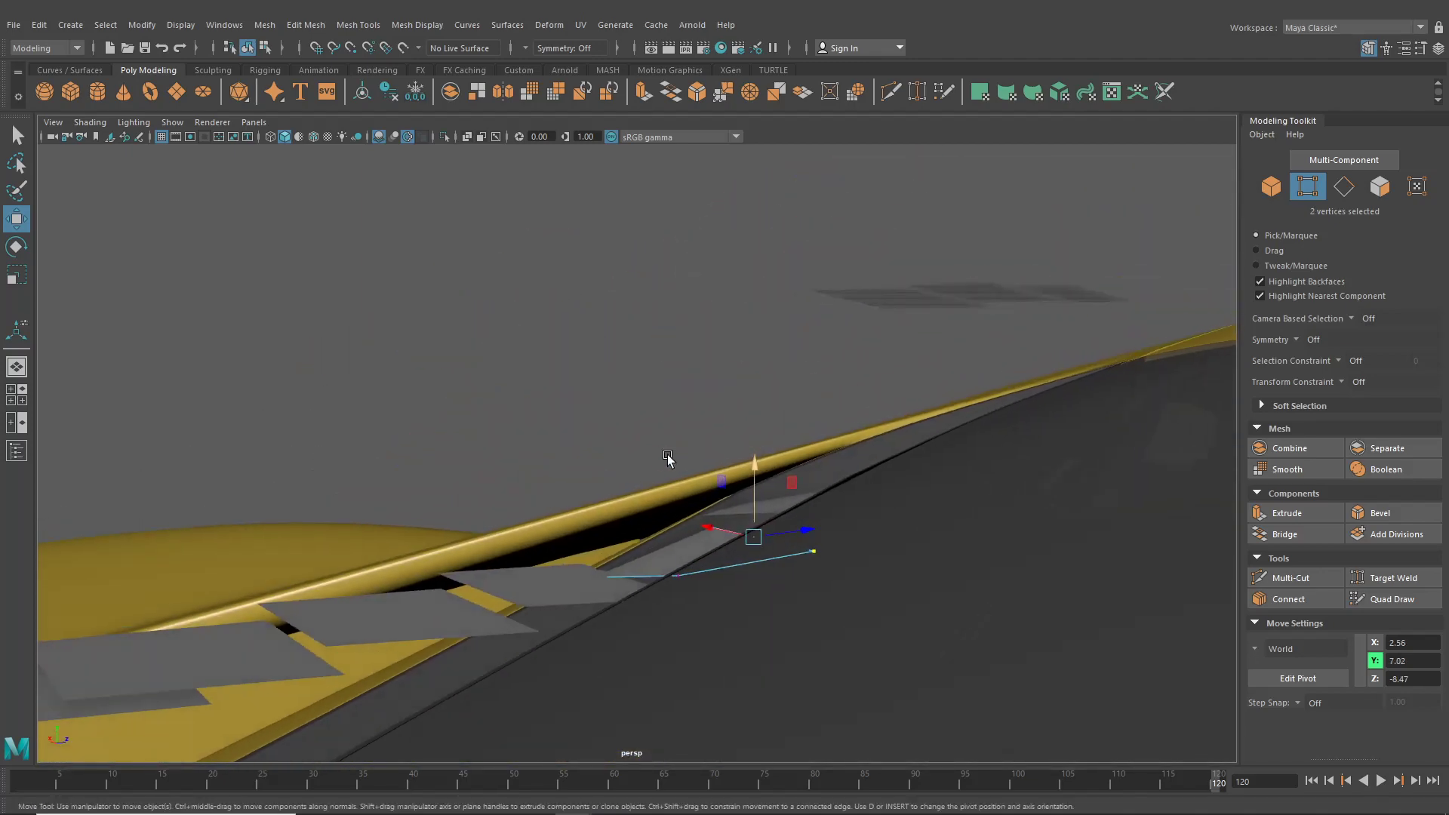
left_click_drag(757, 480, 789, 550, "alt")
Move the two front vertices of the Z -8.13 slat to Y 7.15 and return to object mode
key("F8")
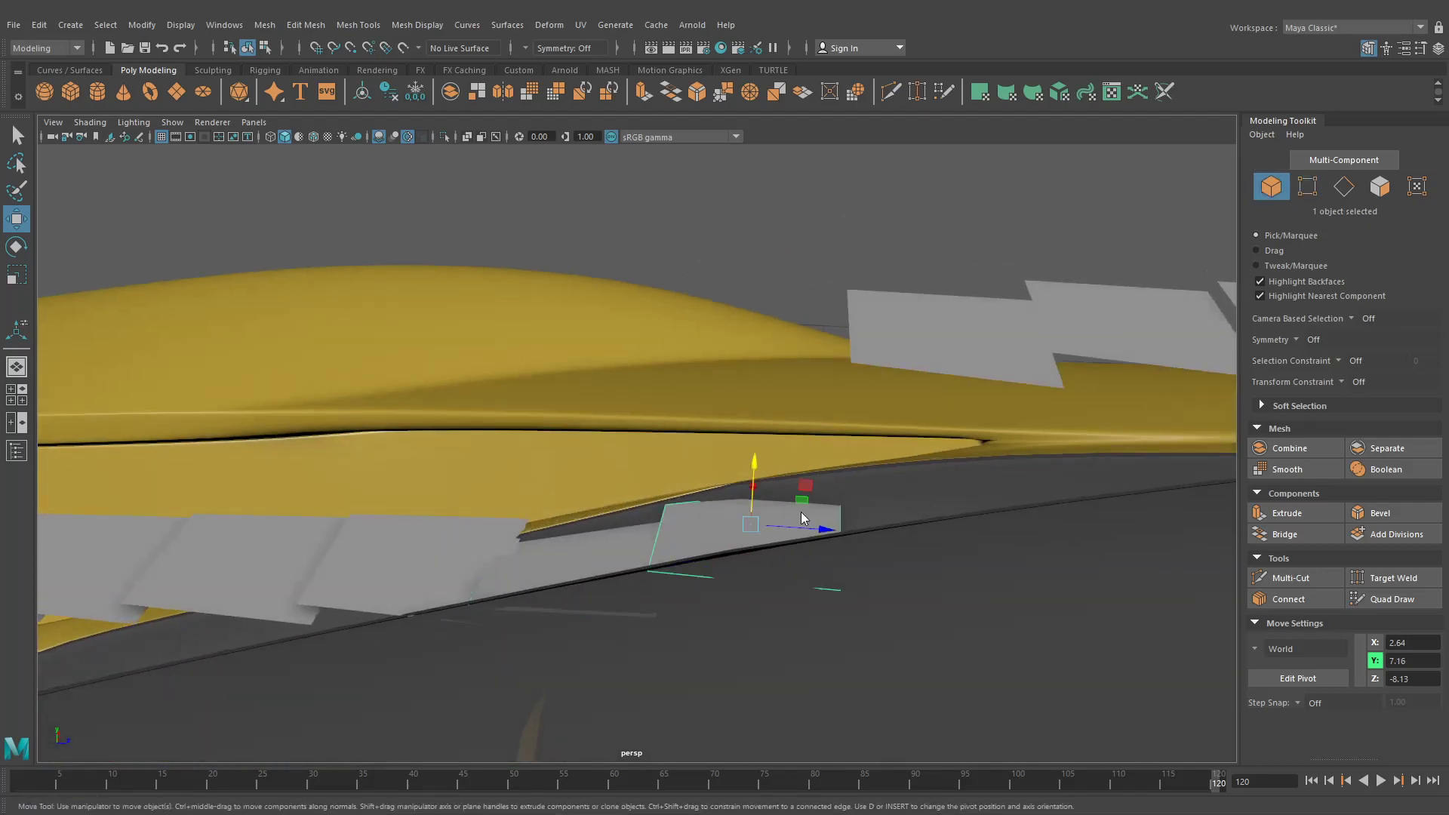
right_click_drag(801, 384, 740, 382)
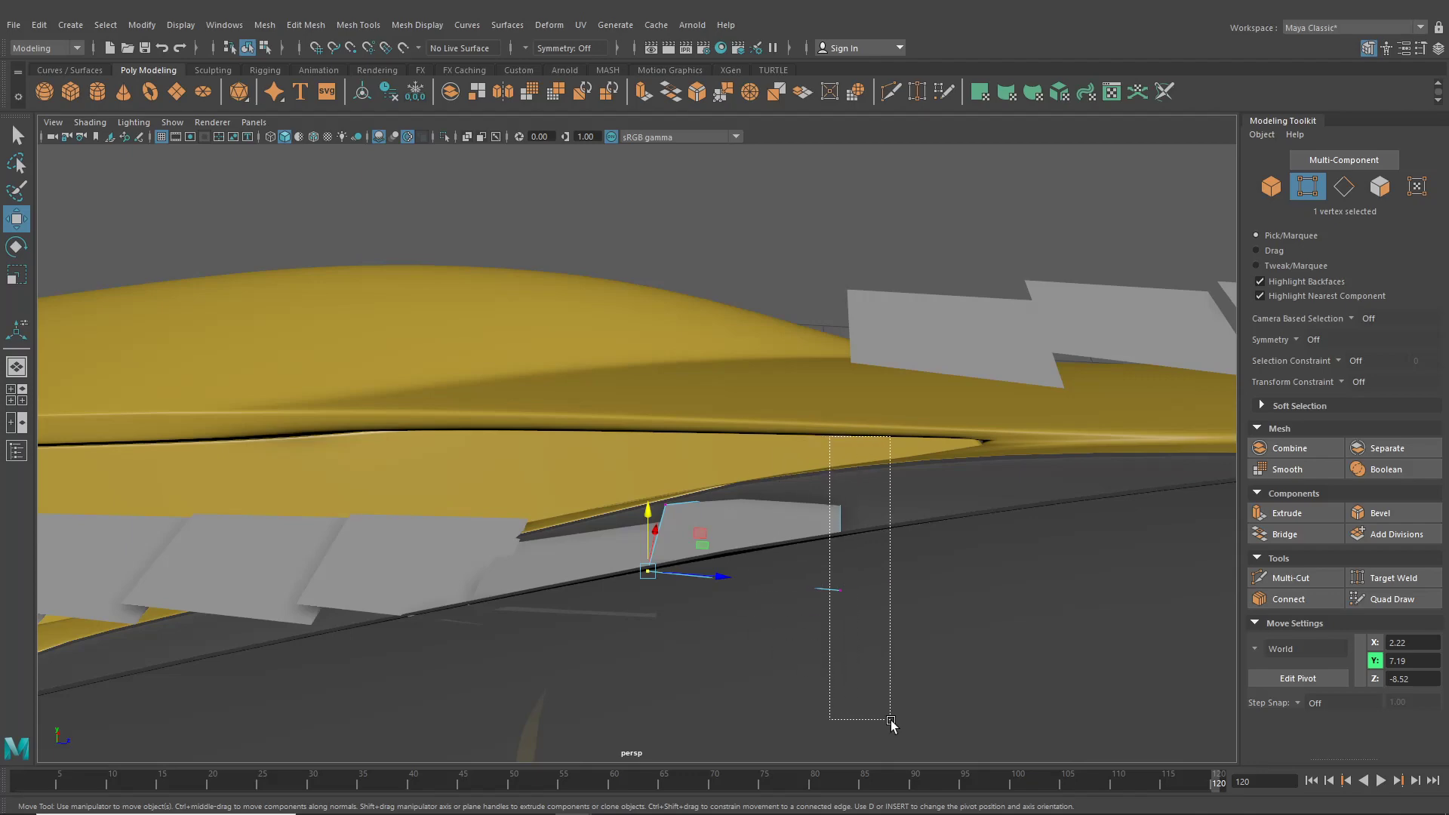
left_click_drag(890, 721, 891, 721, "shift")
left_click_drag(848, 477, 950, 511, "alt")
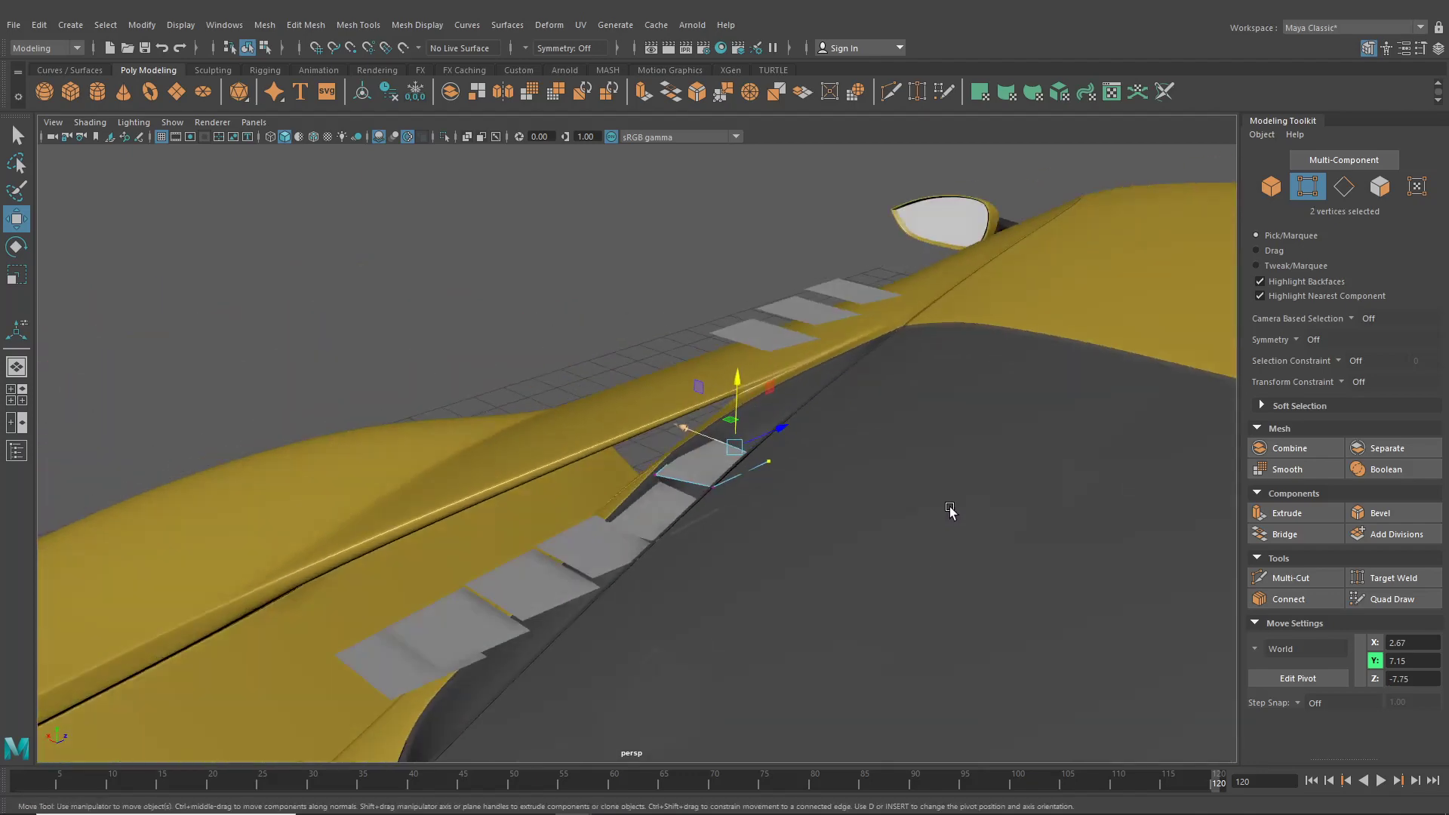
left_click(248, 47)
left_click_drag(634, 354, 730, 385, "alt")
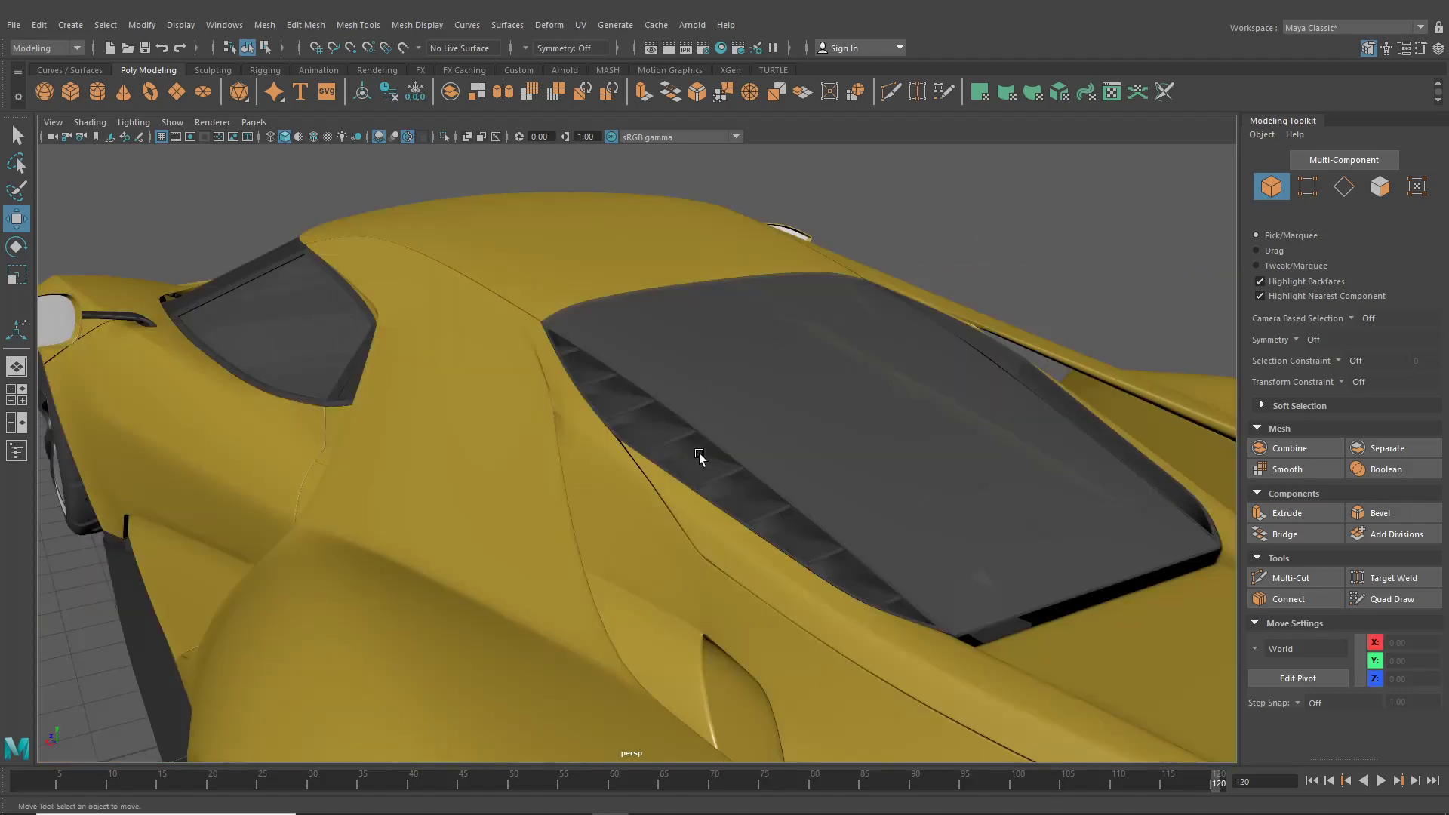
Examine the finished slats beside the rear window, up close and from around the whole car
left_click_drag(699, 455, 739, 514, "alt")
scroll(617, 442, "down", 3)
left_click_drag(849, 545, 756, 530, "alt")
scroll(834, 544, "down", 5)
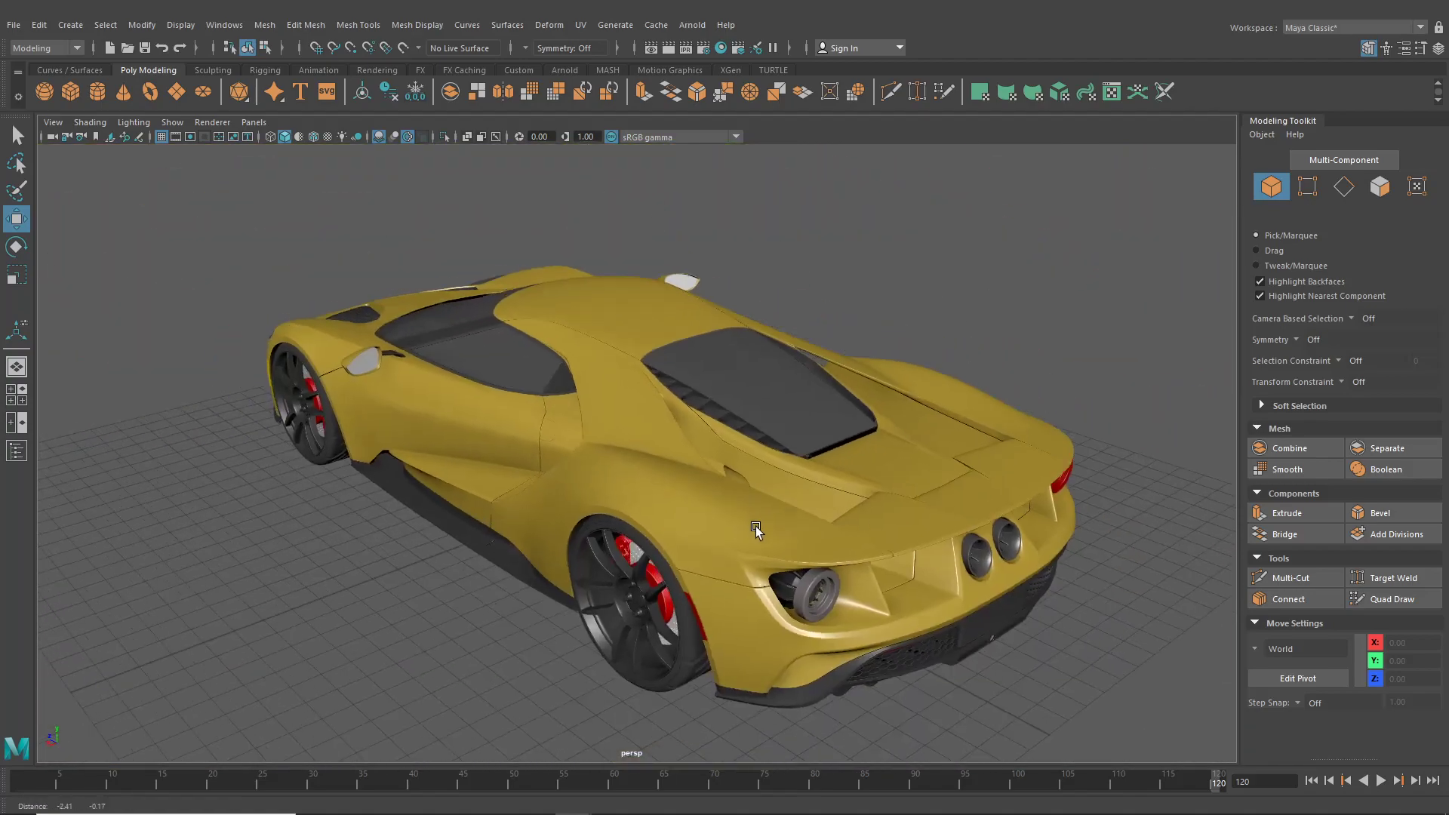
scroll(759, 527, "up", 9)
middle_click_drag(734, 478, 566, 578, "alt")
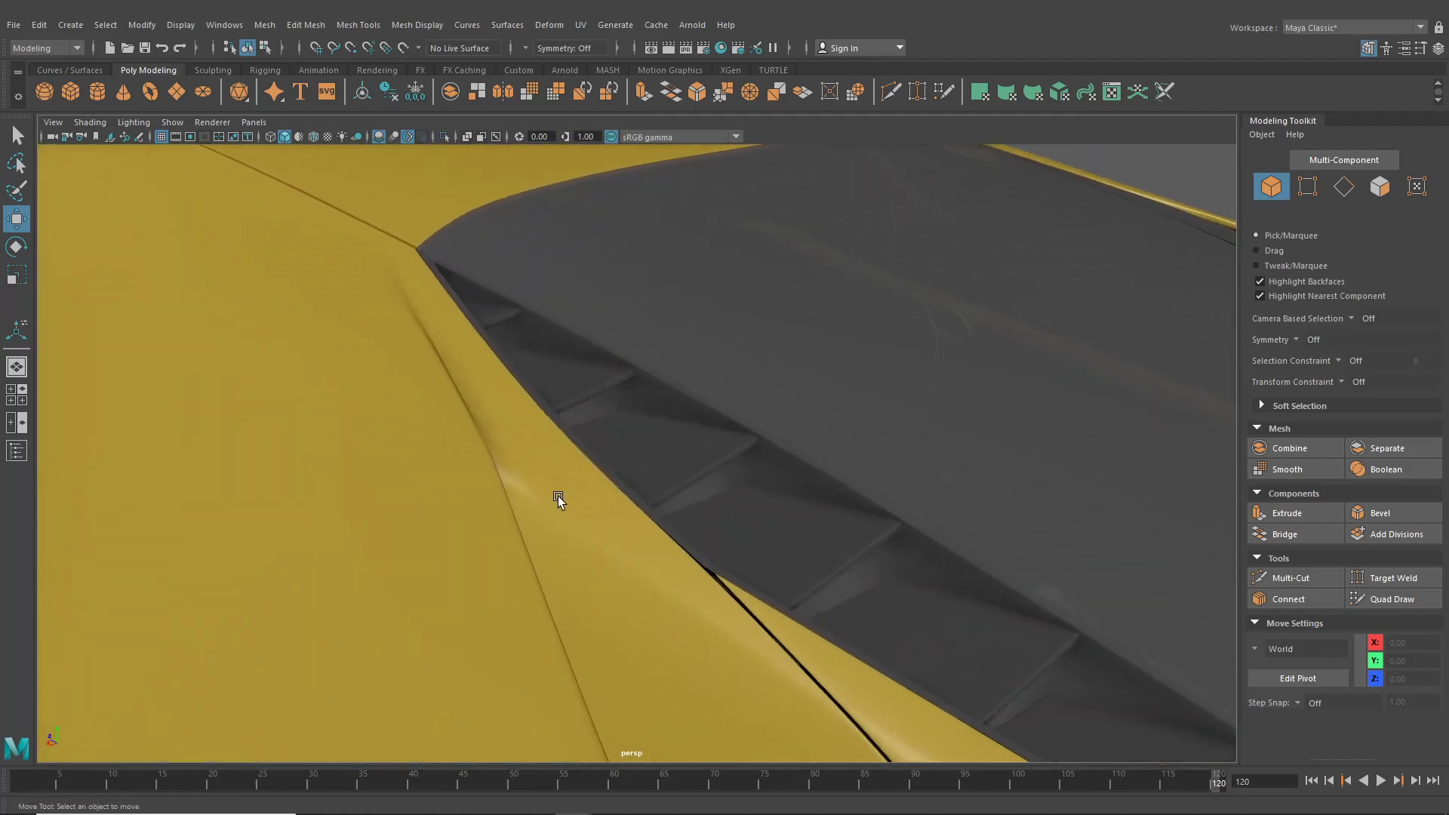
scroll(718, 472, "up", 3)
left_click(718, 474)
scroll(874, 507, "up", 4)
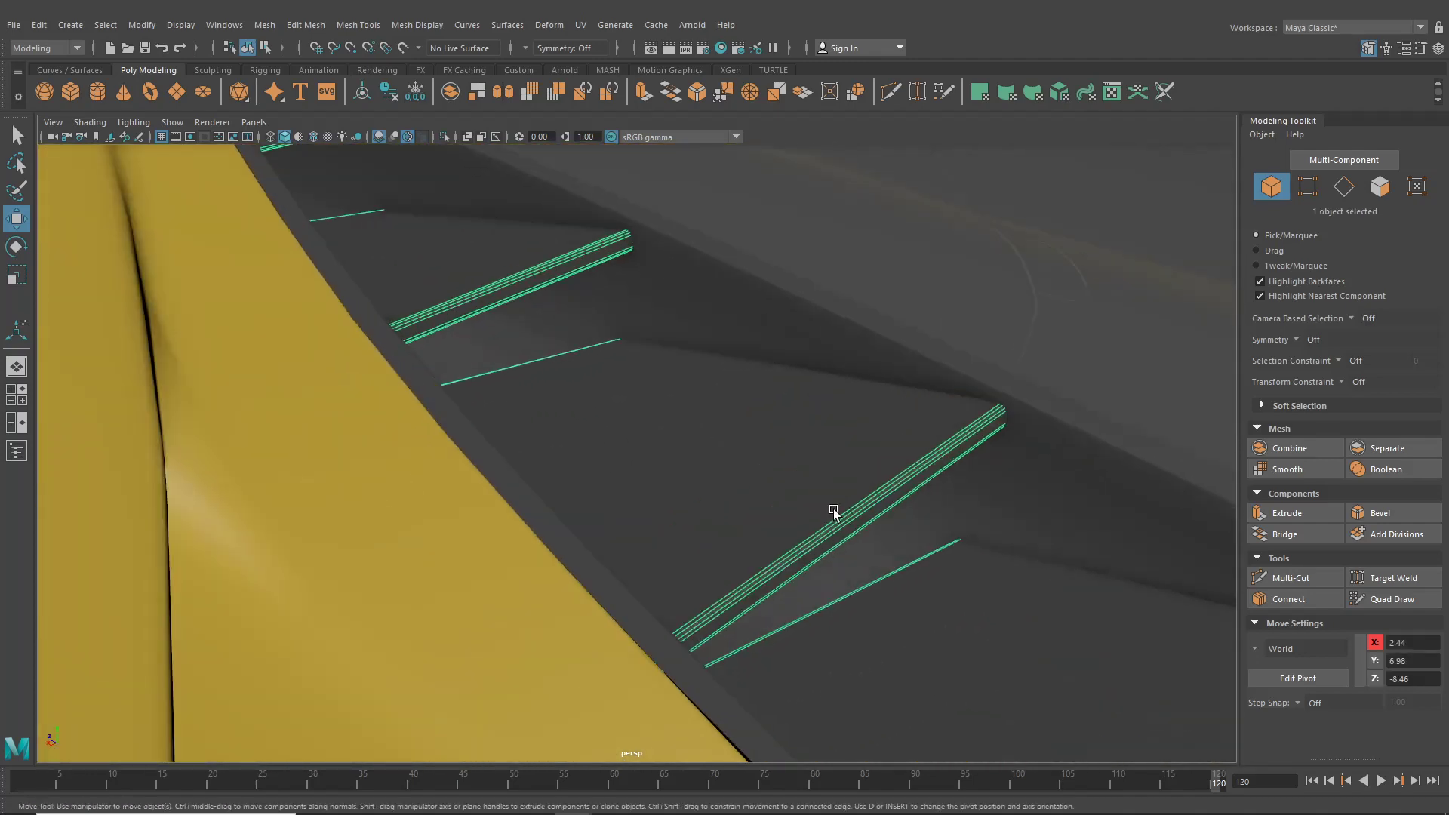
scroll(834, 510, "down", 15)
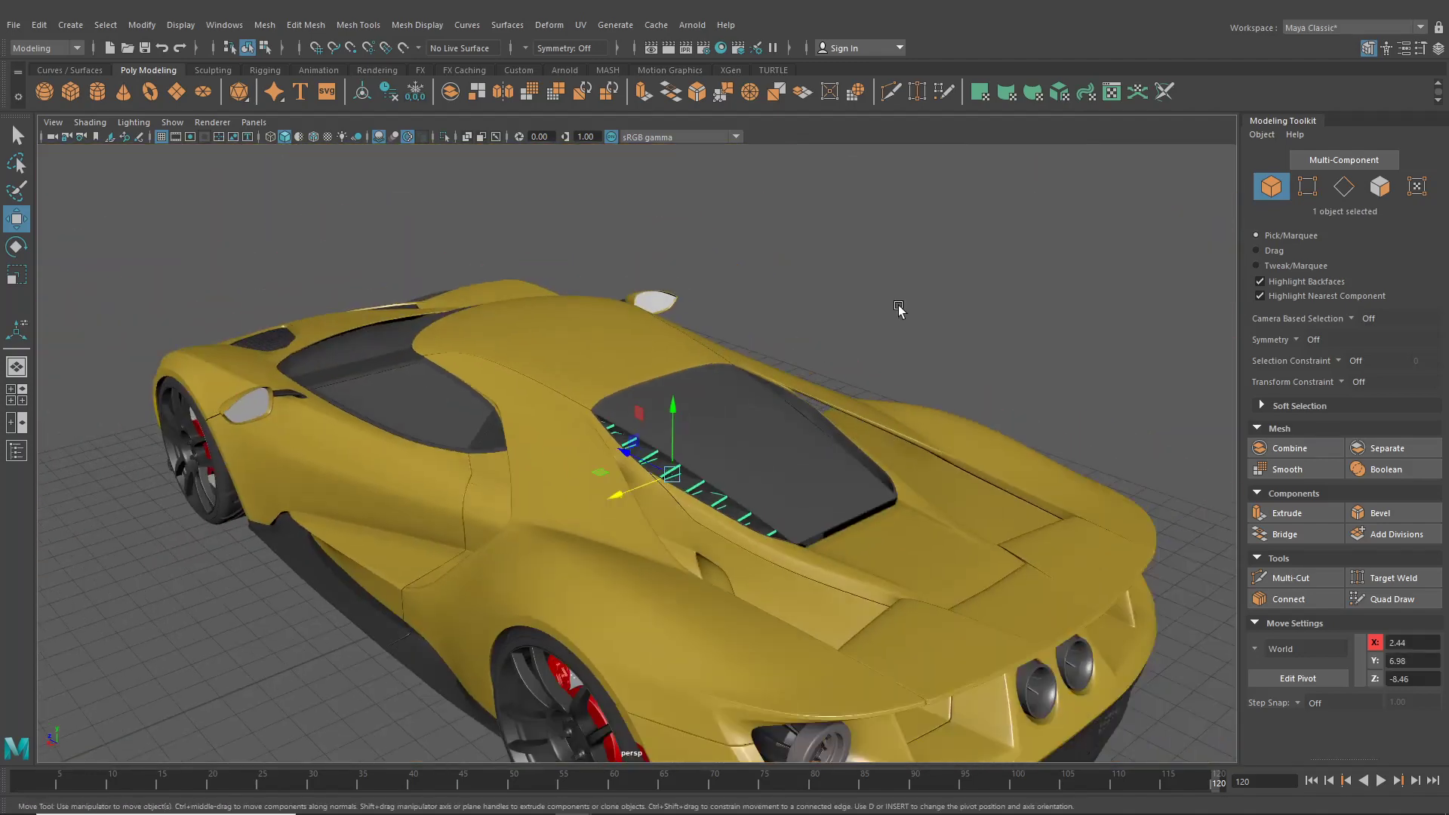
left_click(834, 378)
left_click_drag(834, 377, 695, 354, "alt")
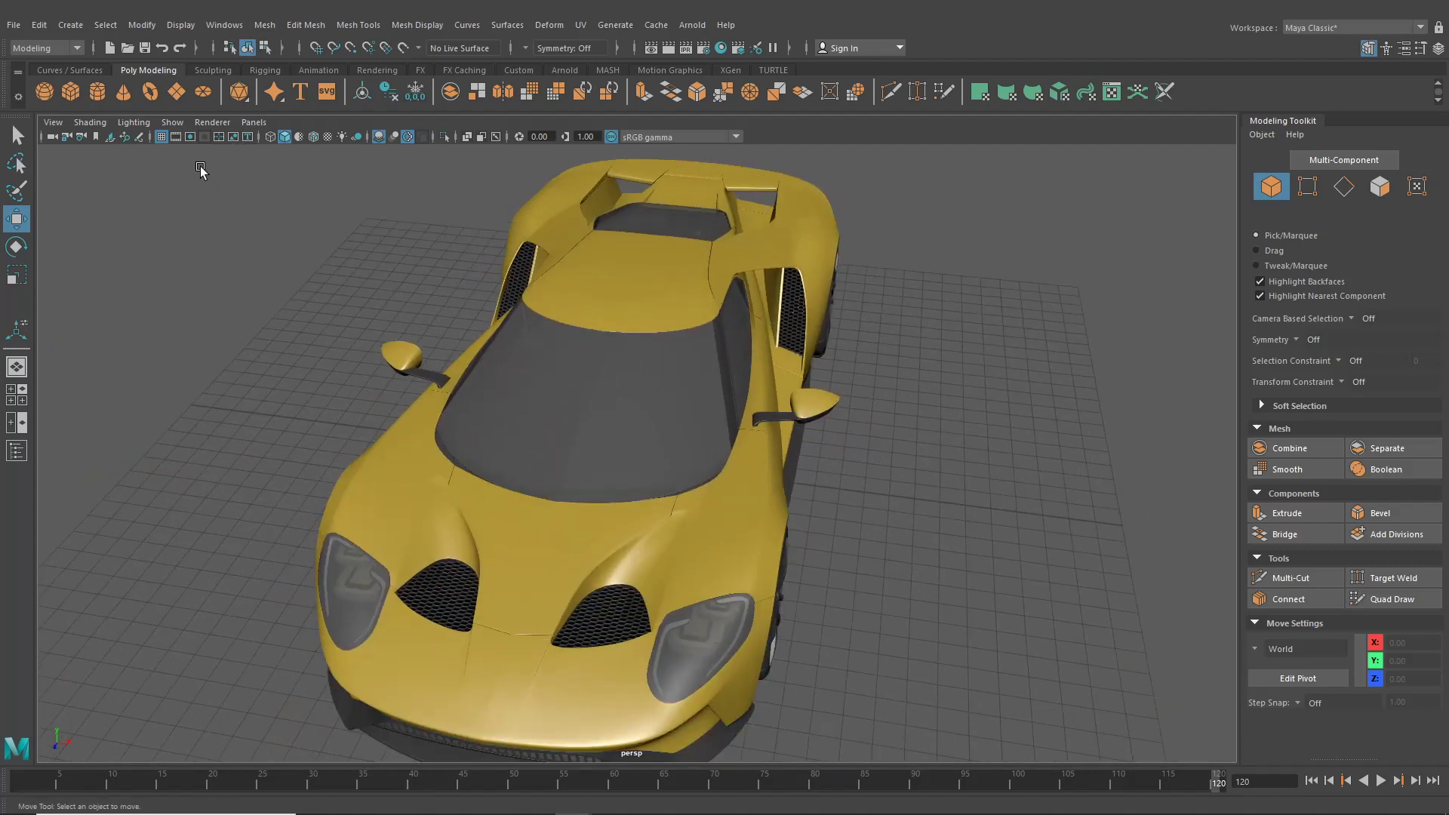
Create a polygon plane with width and height subdivisions of 1 and move it to Y 7.918, Z 10.527 above the hood
left_click(176, 92)
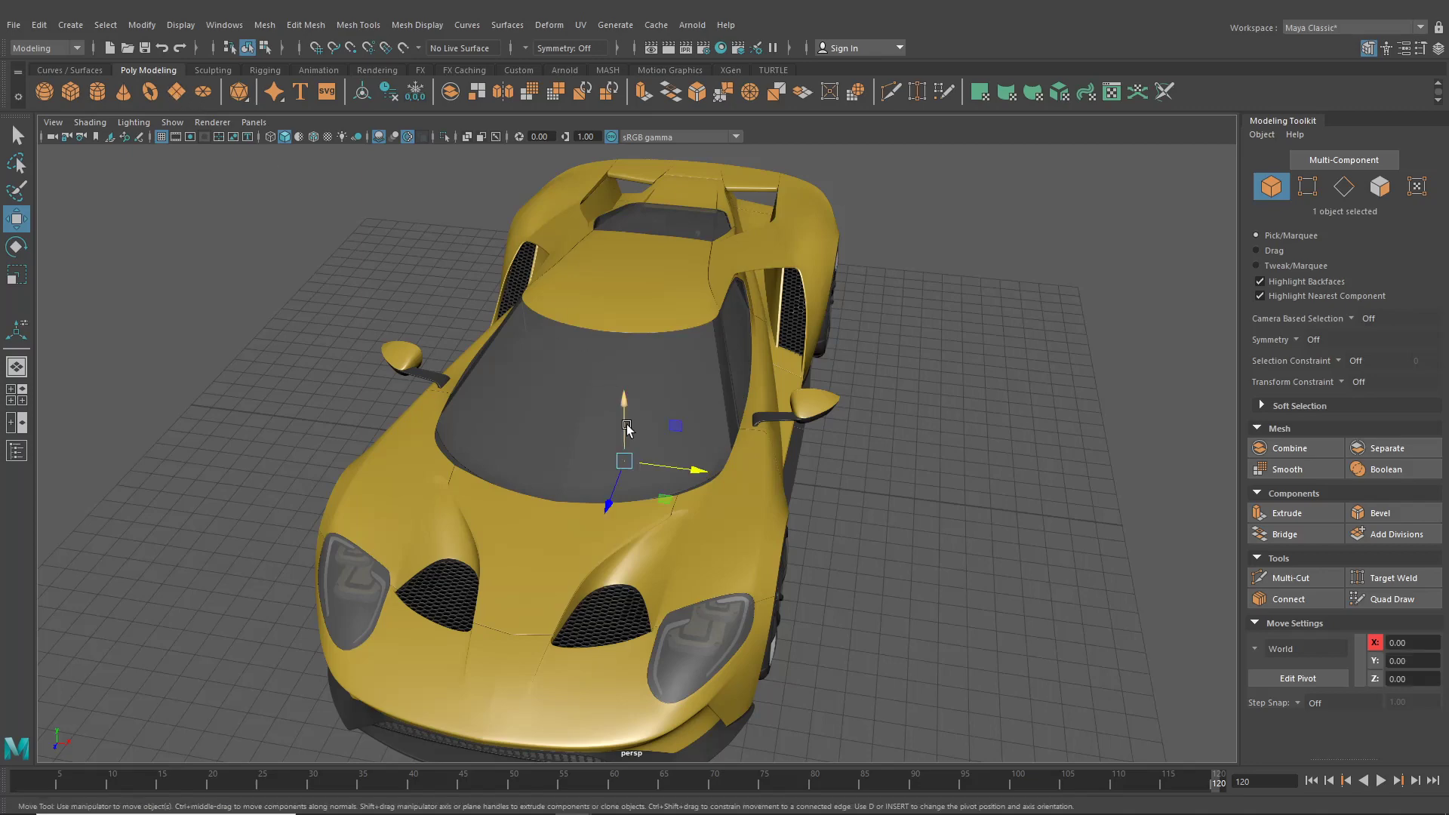
left_click_drag(625, 396, 628, 249)
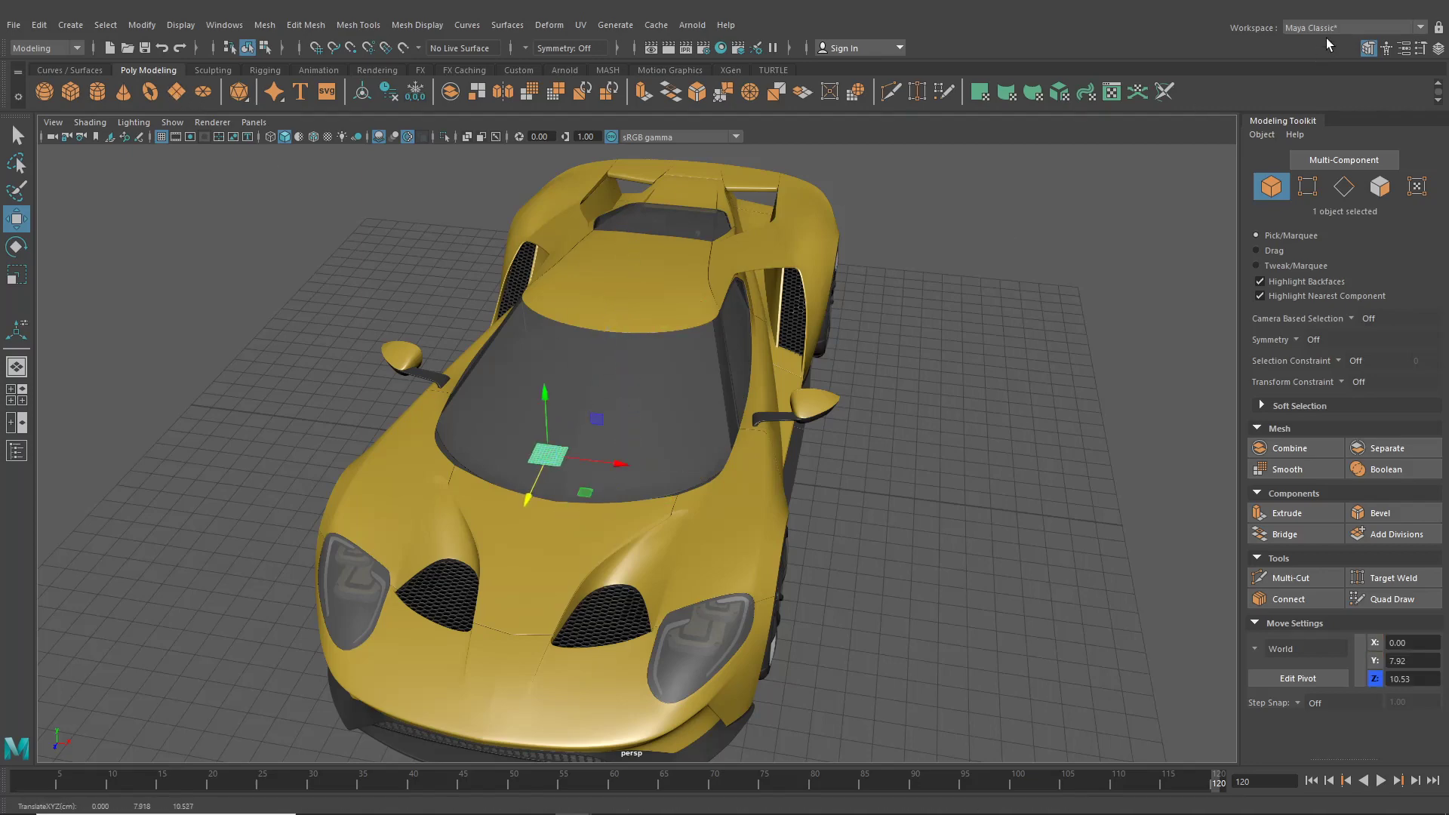
left_click(1438, 47)
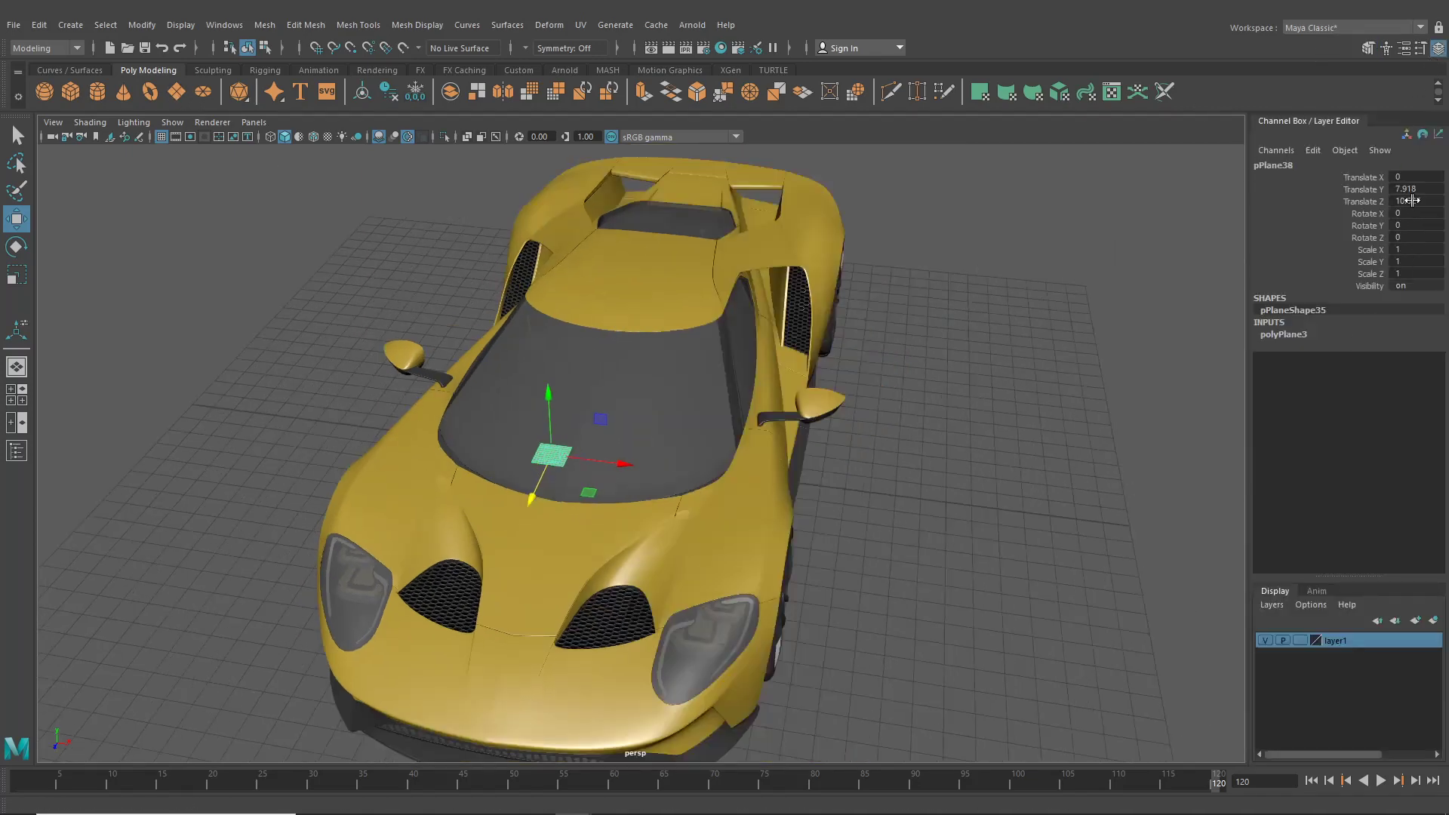
left_click(1283, 335)
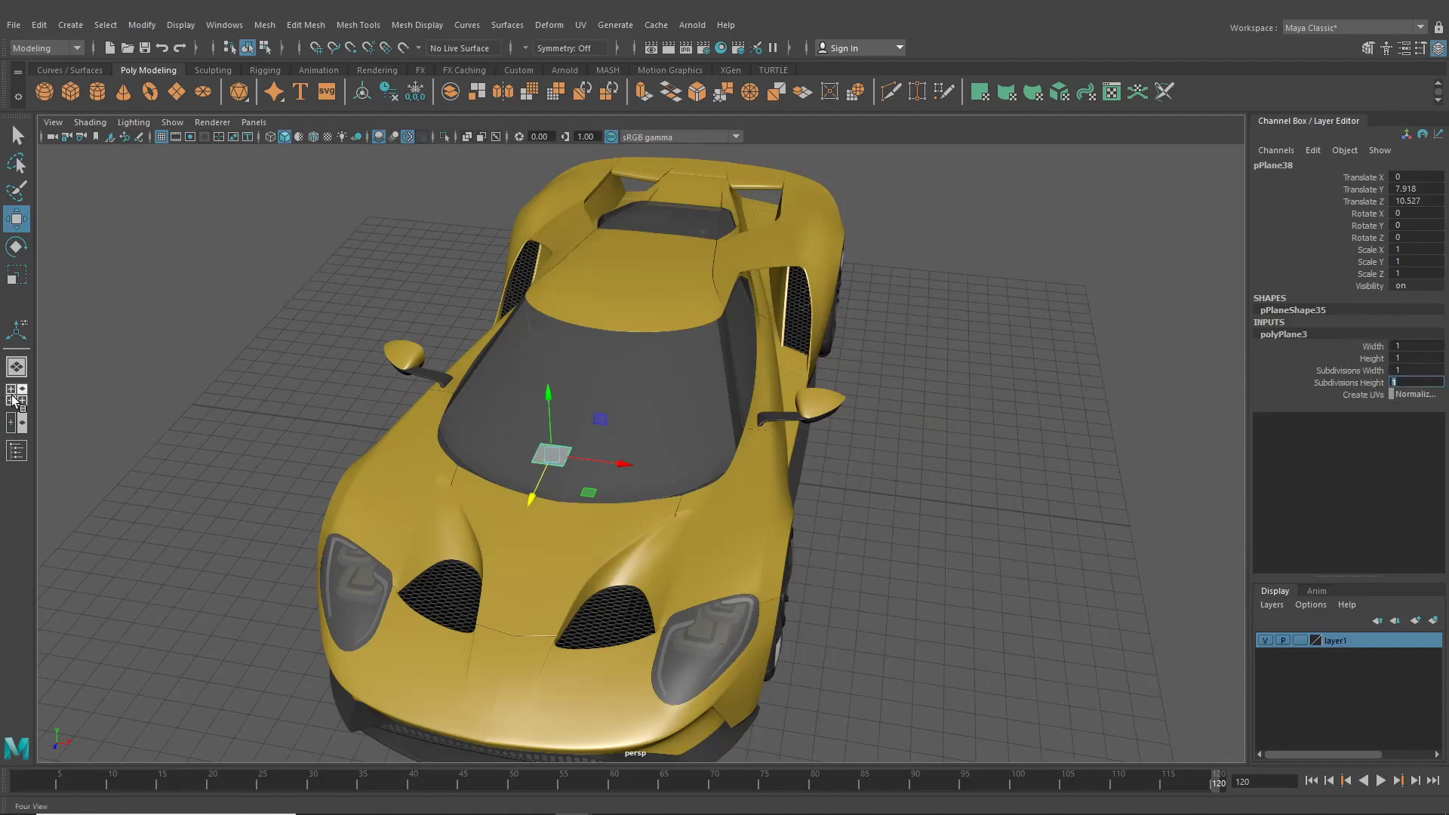
key("Return")
In the top view, move the plane to about X -0.554, Z 9.881 at the windshield's lower edge
key("space")
key("space")
scroll(370, 411, "down", 2)
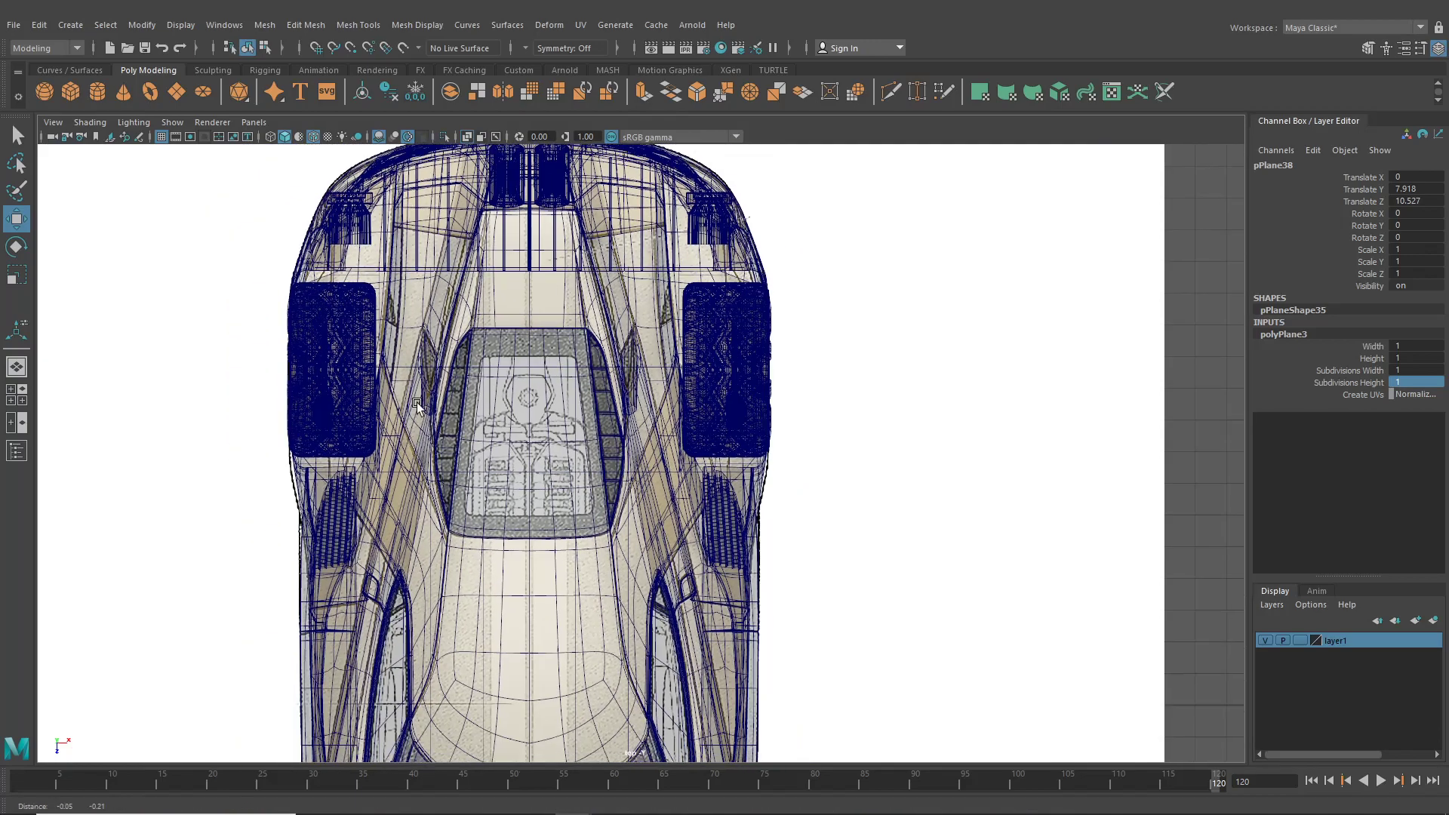
middle_click_drag(521, 702, 544, 196, "alt")
scroll(551, 420, "up", 7)
middle_click_drag(532, 582, 582, 449, "alt")
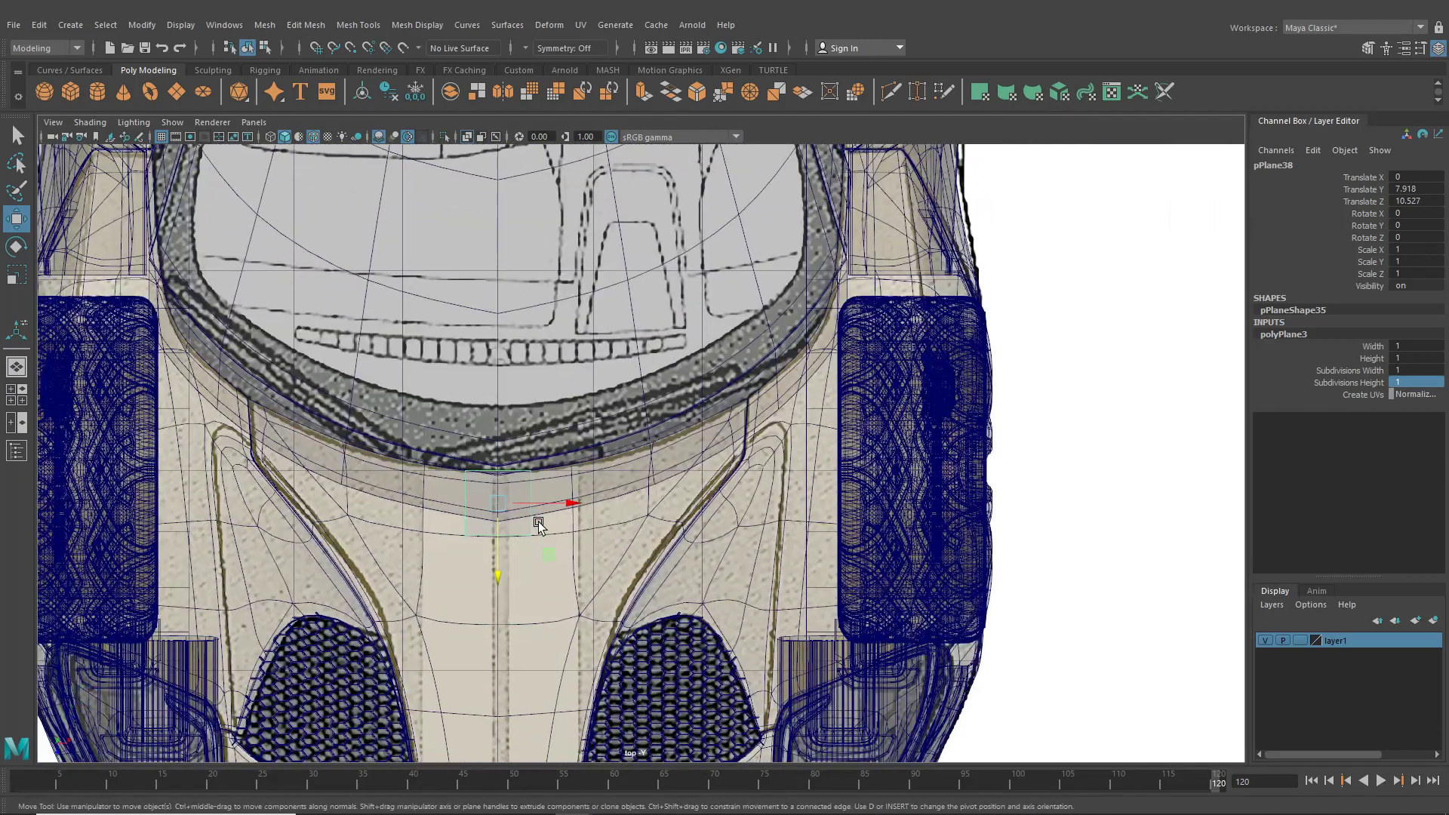
left_click_drag(496, 507, 468, 456)
Reshape the plane's corner vertices in the top view into a narrow slanted quad following the wiper in the blueprint
right_click_drag(462, 433, 398, 414)
middle_click_drag(398, 415, 567, 385, "alt")
scroll(568, 383, "up", 3)
left_click_drag(563, 346, 588, 446)
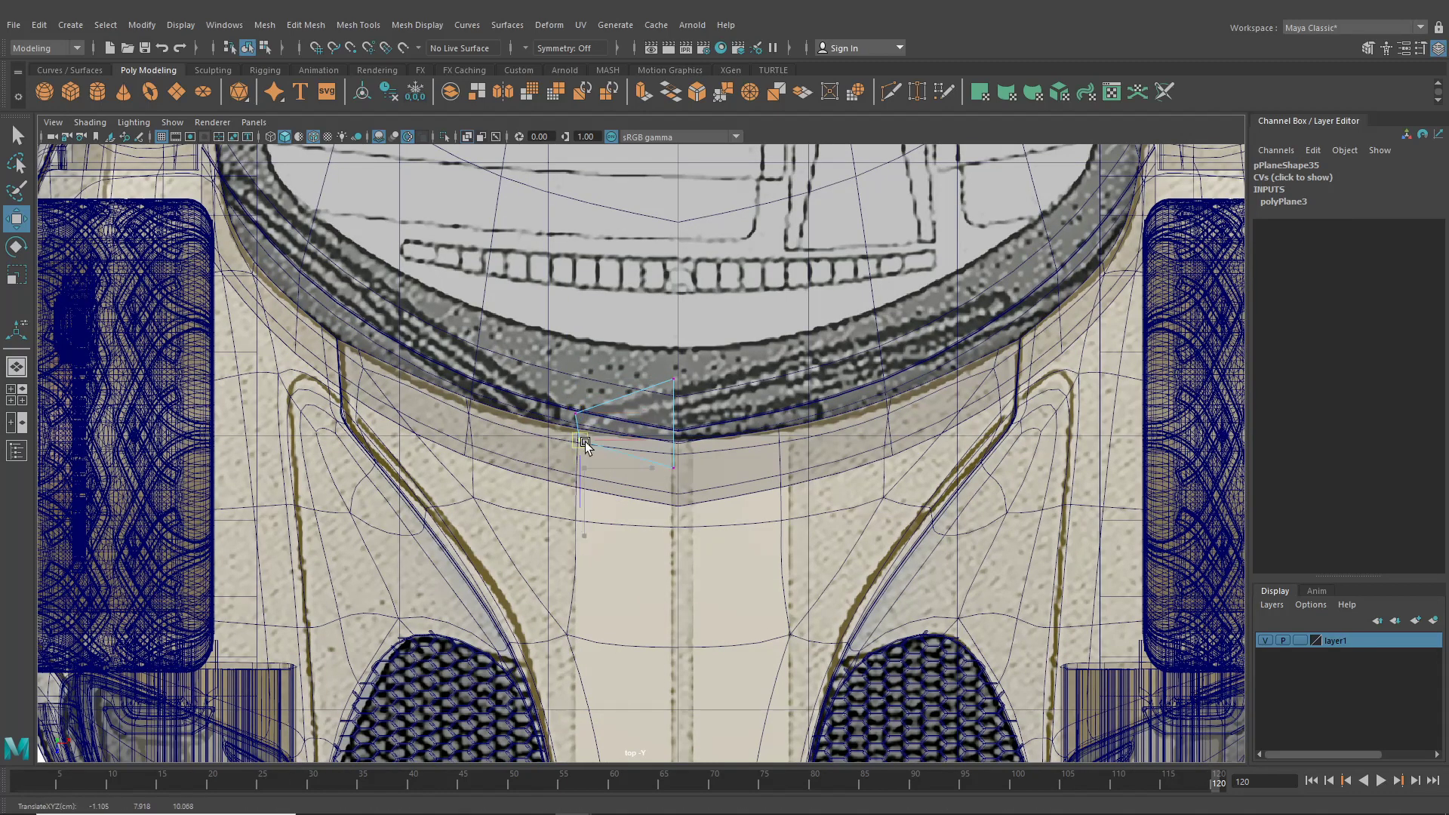
left_click_drag(638, 351, 656, 421)
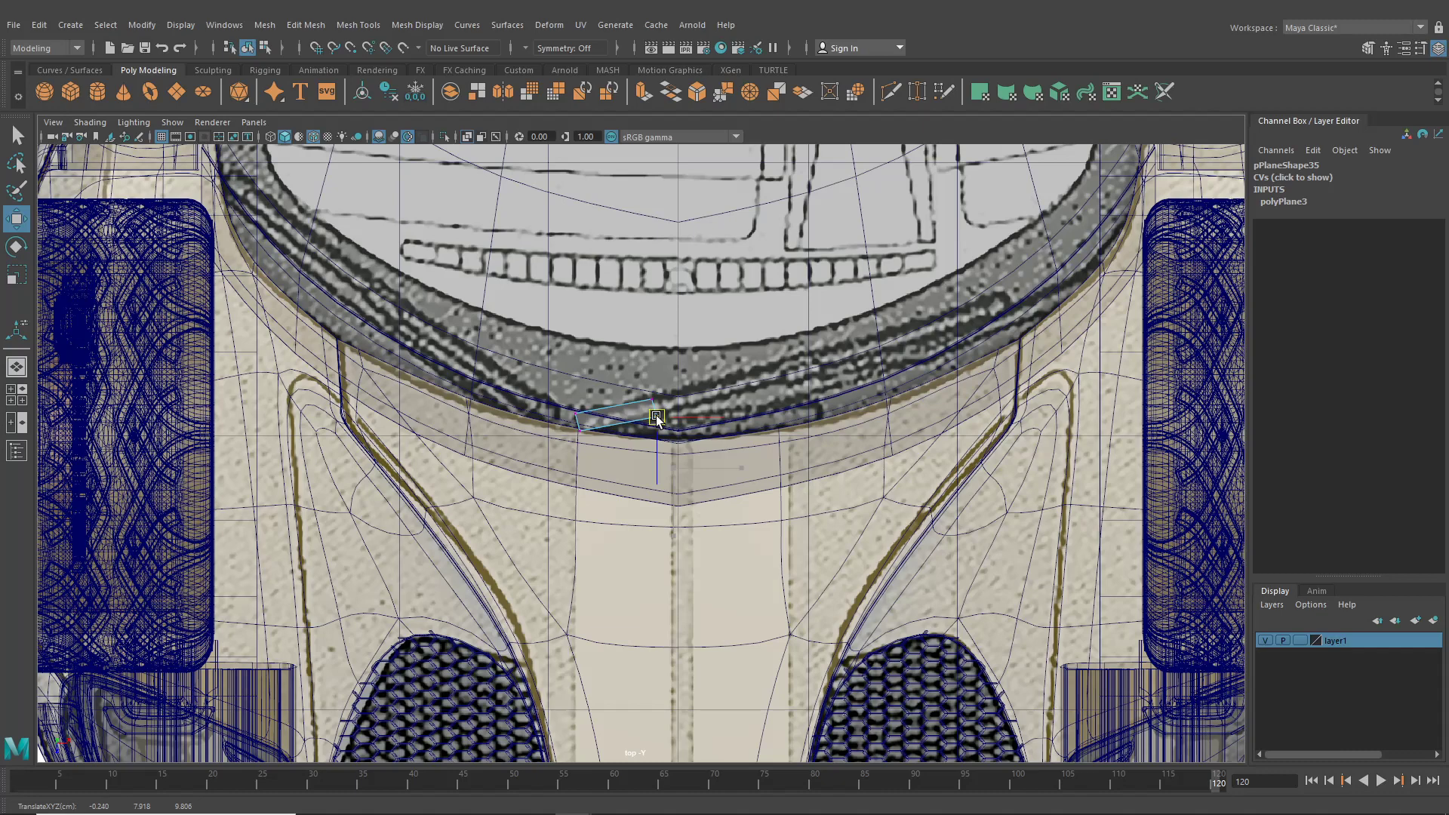
In the perspective view, return the plane to object mode and lower it to Y 5.556 at the windshield's base
left_click(16, 368)
left_click_drag(638, 510, 643, 497, "alt")
middle_click_drag(643, 497, 717, 540, "alt")
left_click(249, 50)
scroll(633, 389, "up", 4)
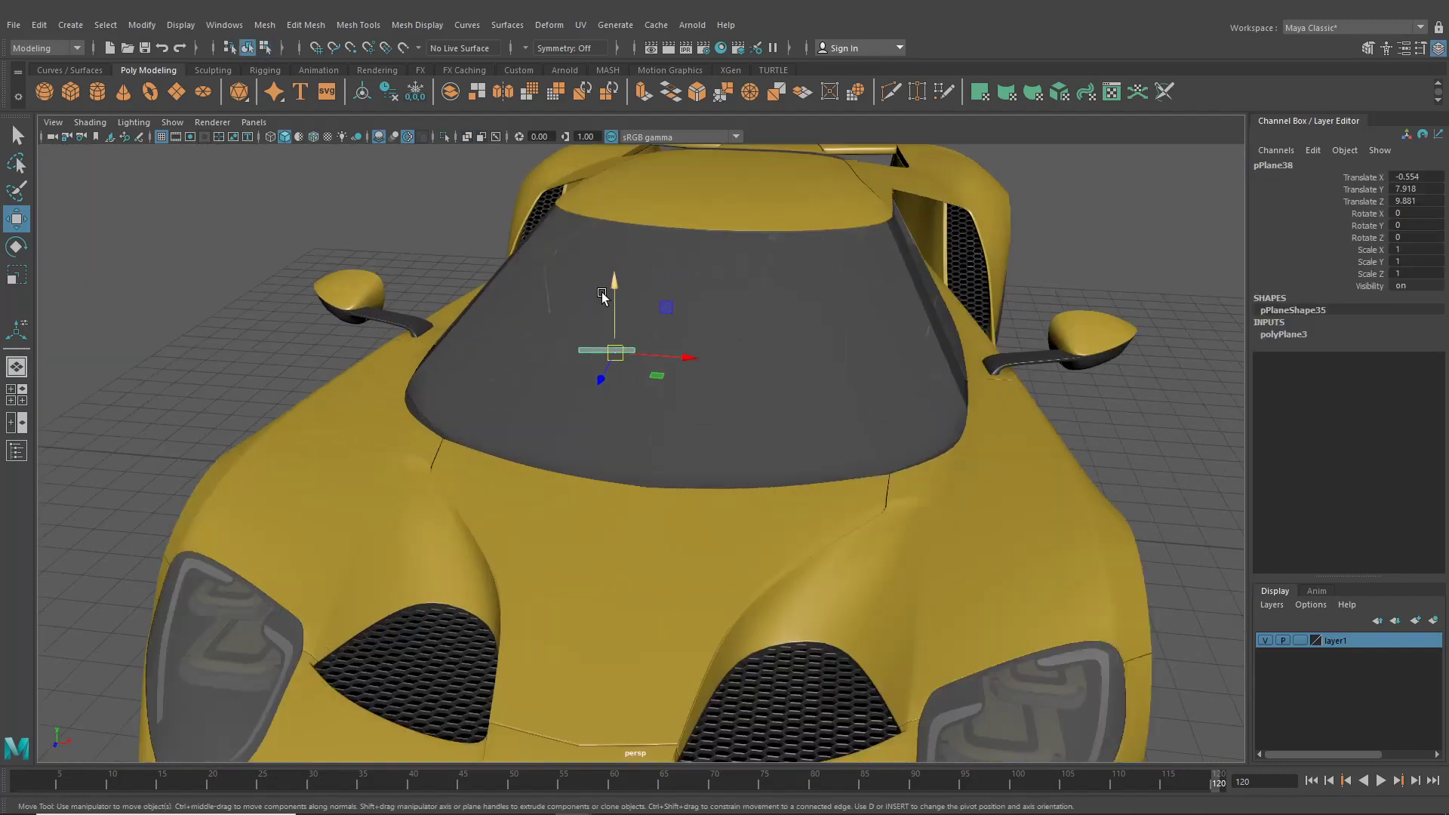
left_click_drag(636, 418, 613, 537, "alt")
left_click_drag(582, 401, 857, 556)
Raise the two vertices at the plane's inner end so the strip follows the slope of the windshield edge
right_click_drag(910, 550, 833, 378)
left_click_drag(839, 575, 784, 508)
left_click_drag(783, 507, 630, 441, "alt")
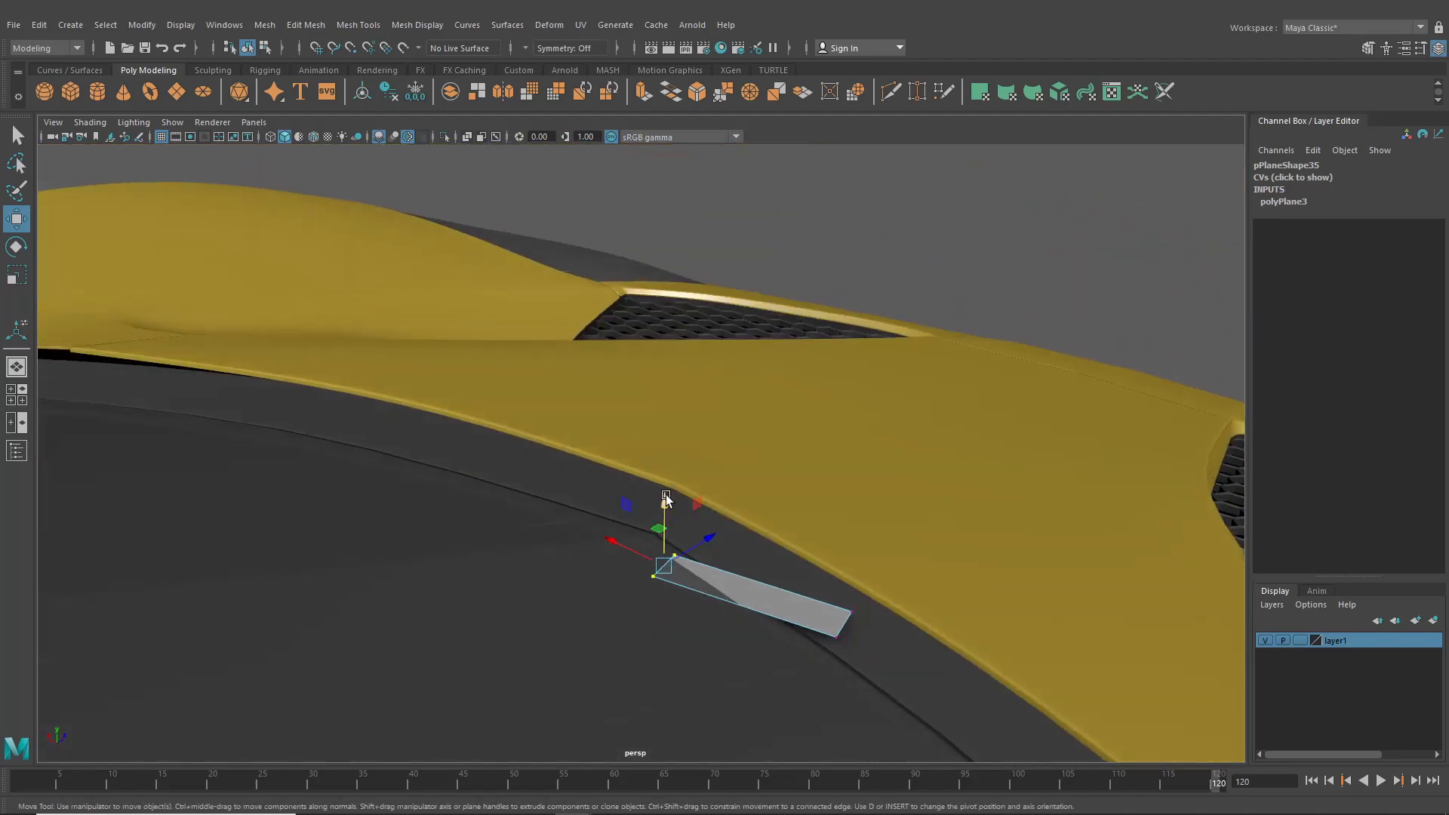
left_click_drag(664, 498, 667, 444)
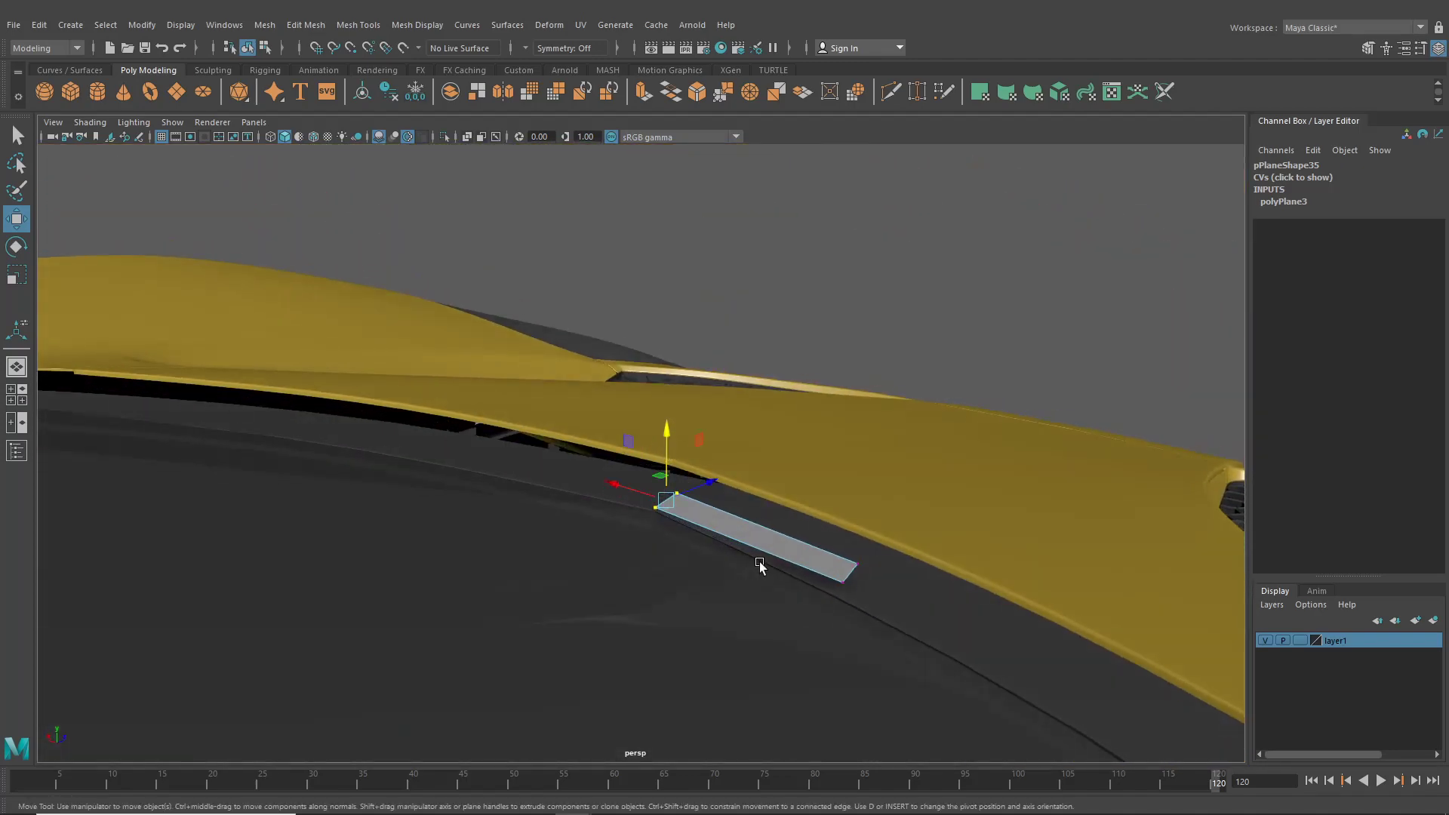
Show the four-view layout and assign a light grey material to the windshield
right_click_drag(754, 390, 732, 395)
left_click(670, 502)
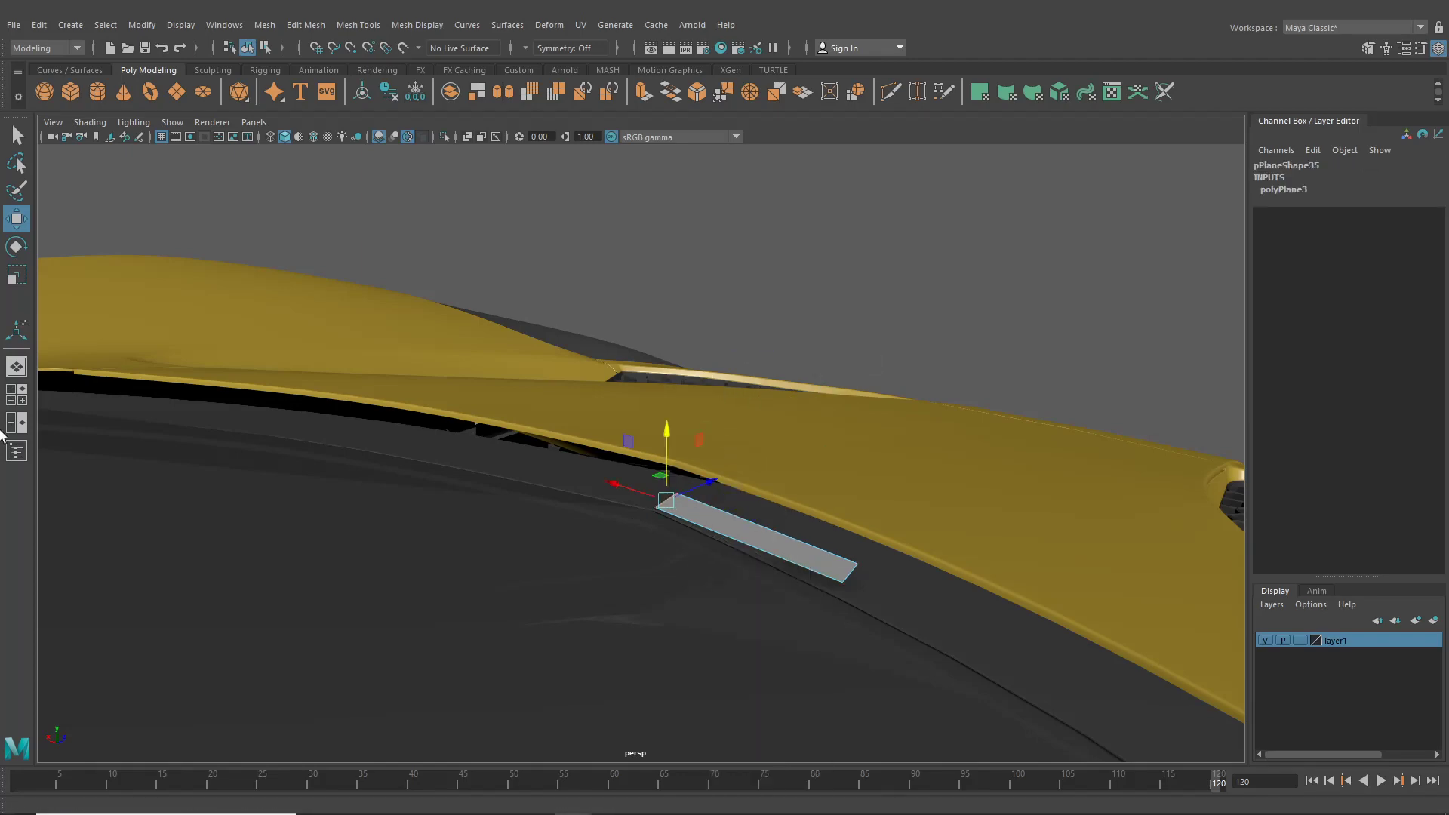
key("space")
left_click_drag(849, 301, 812, 333, "alt")
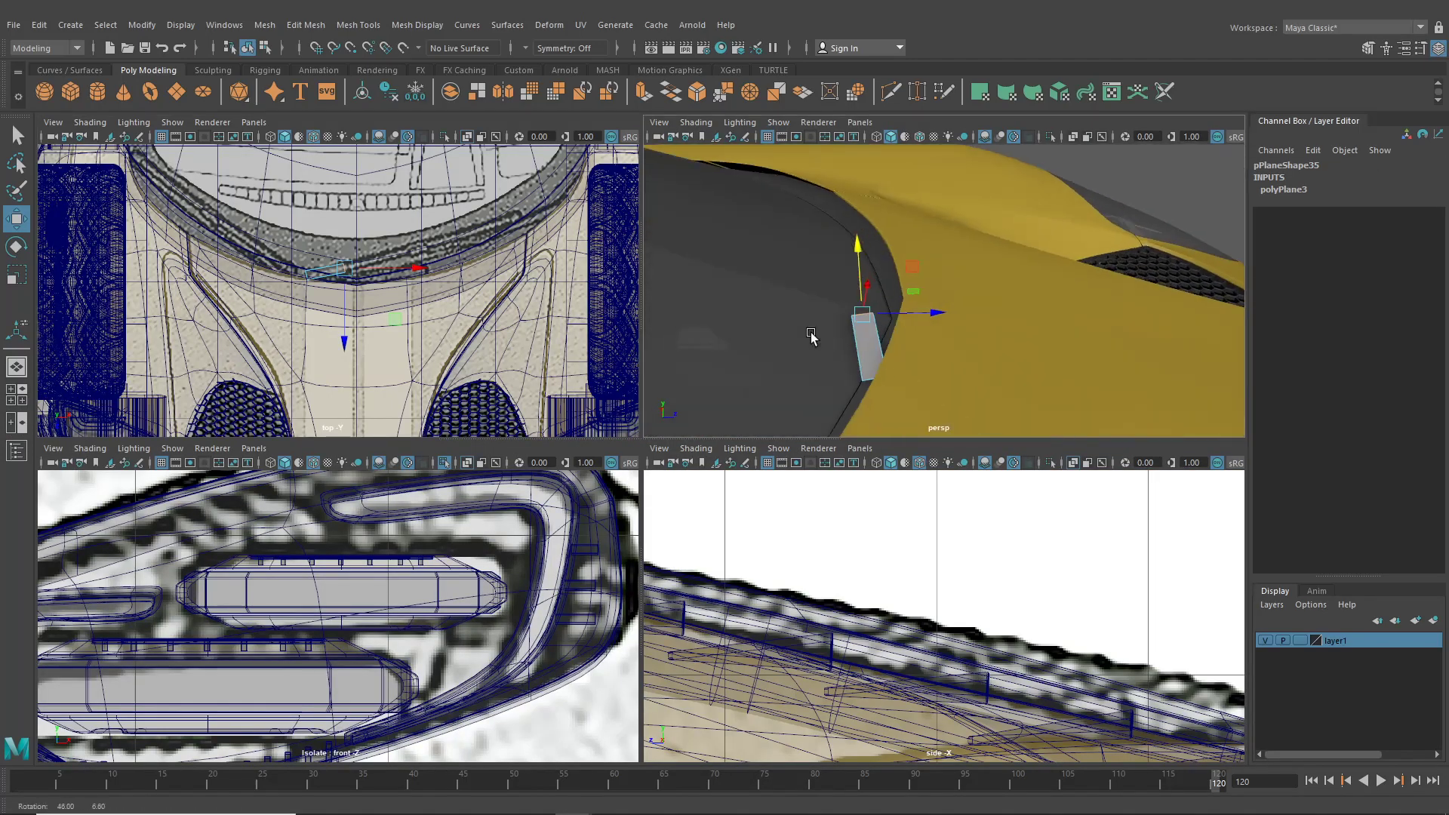
right_click_drag(741, 207, 850, 274, "alt")
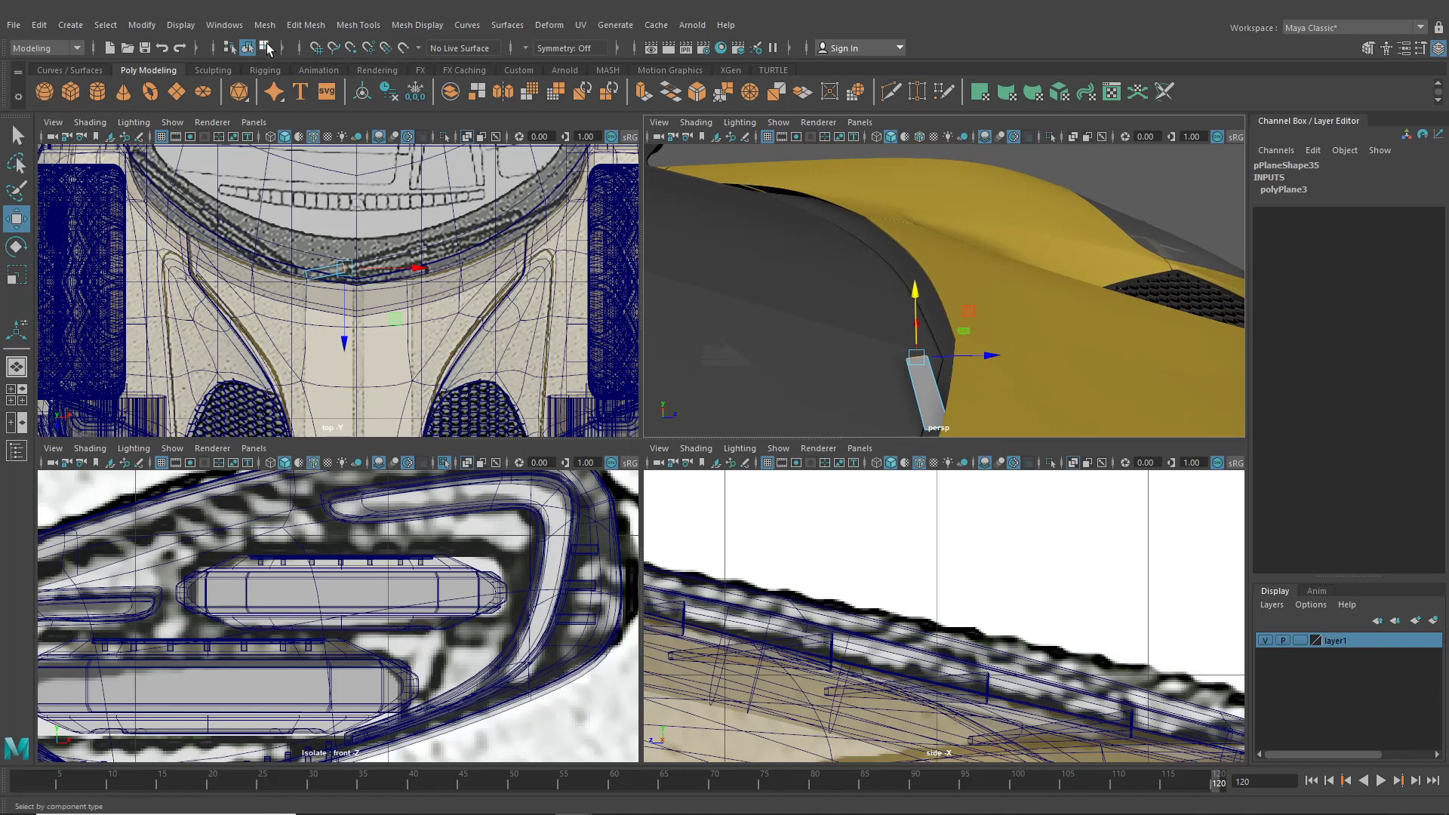
left_click(249, 47)
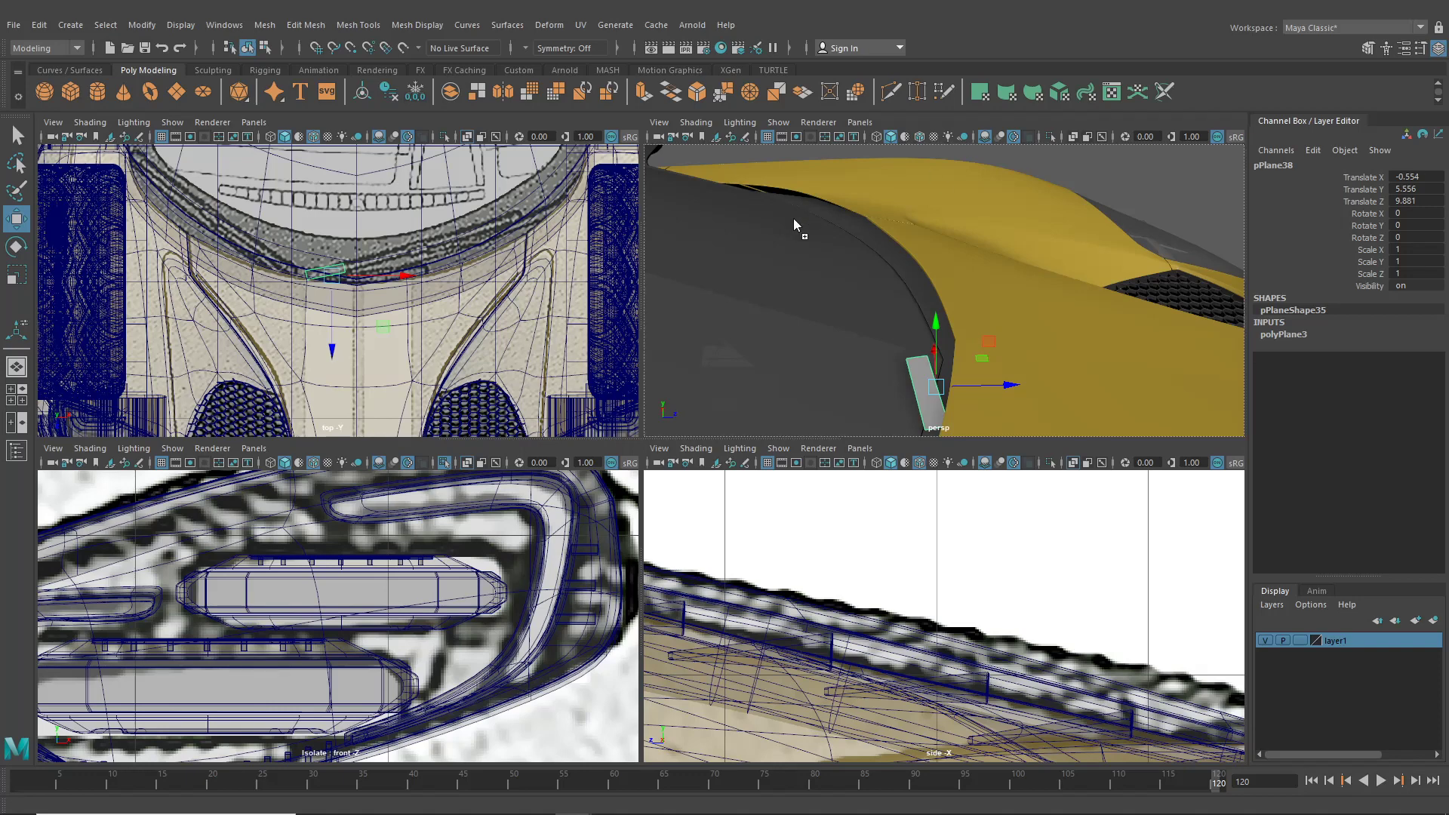
middle_click_drag(794, 219, 789, 324)
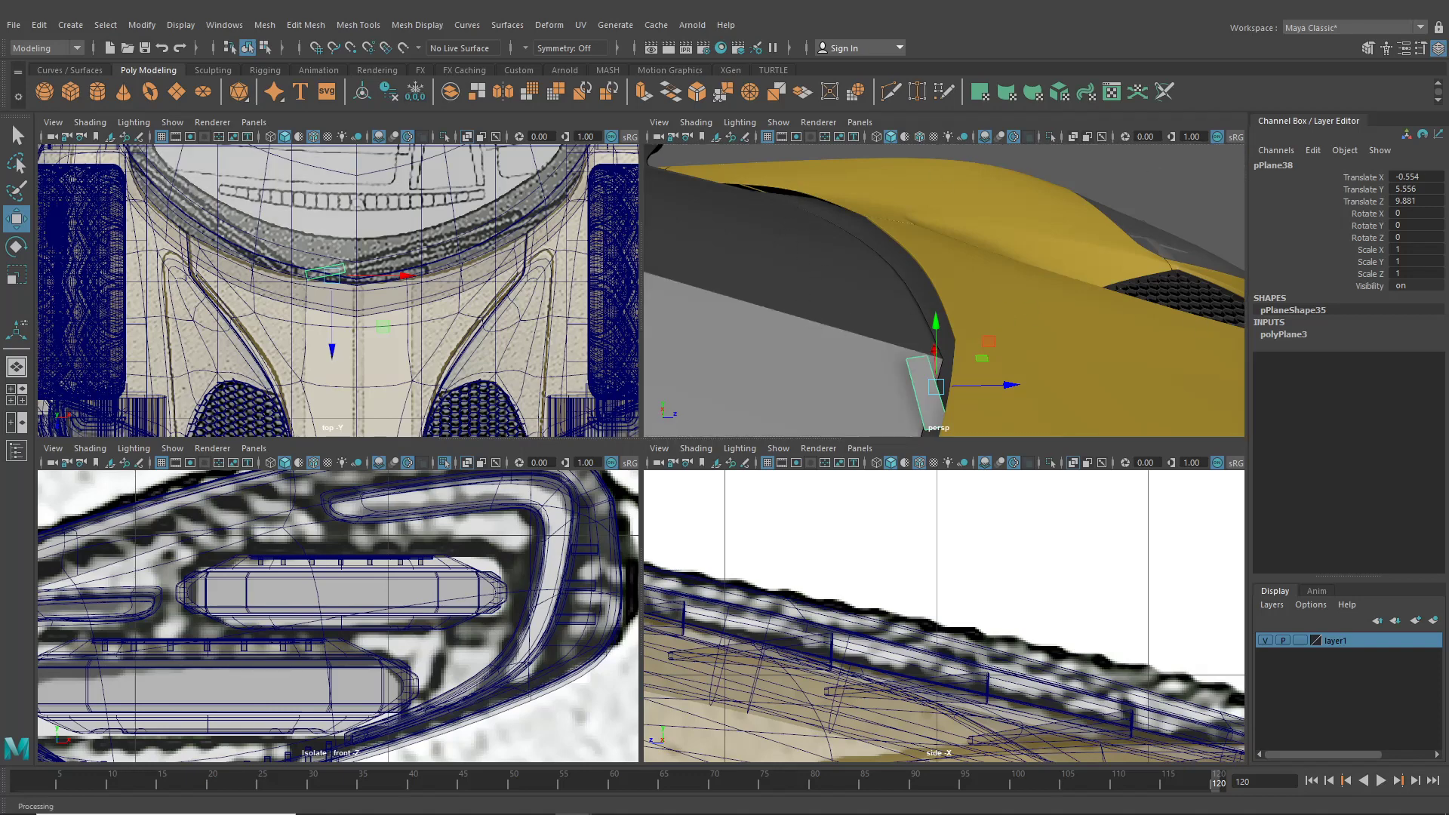
left_click_drag(860, 299, 904, 320, "alt")
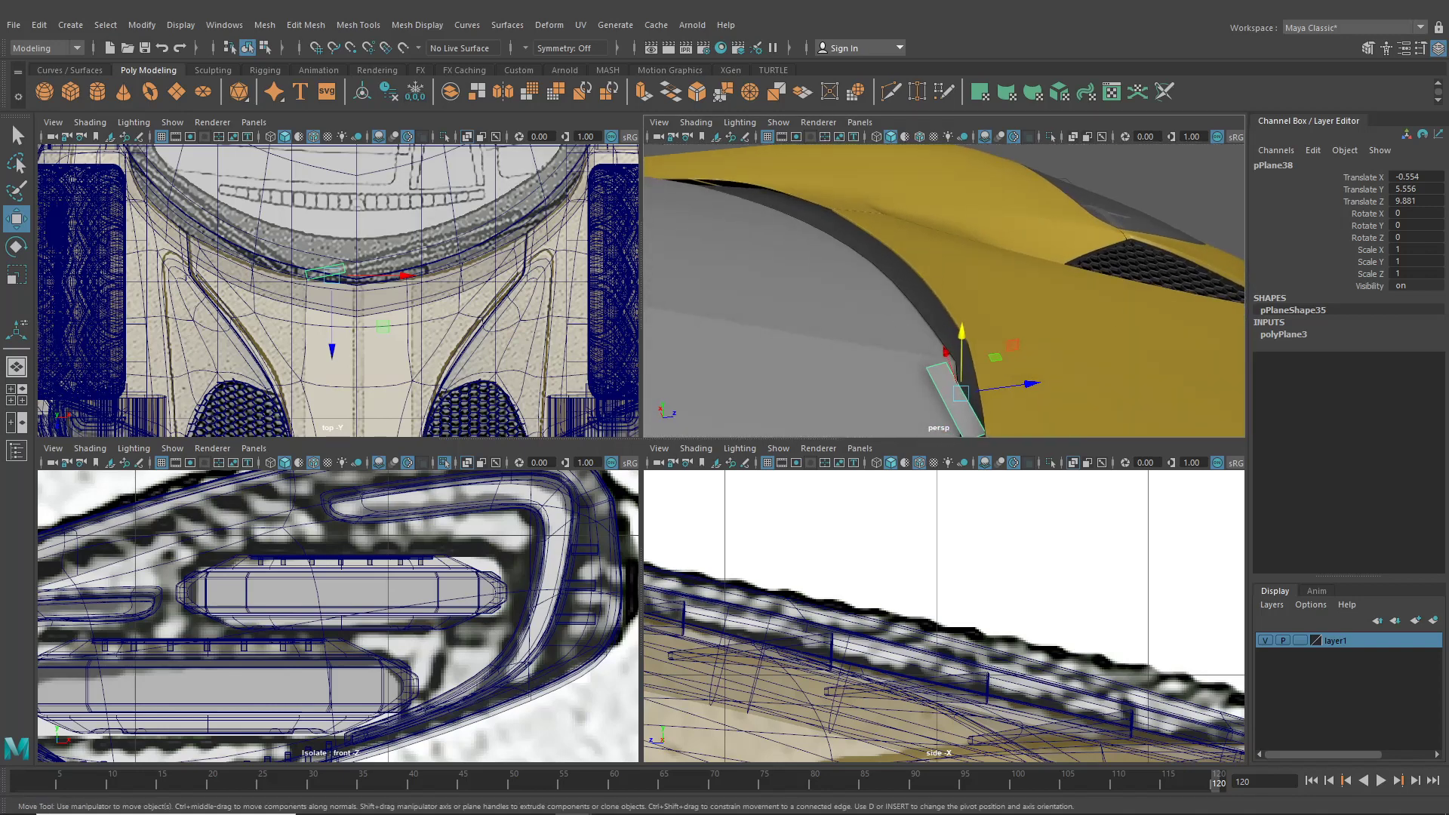
Extrude the strip's inner end edge along the windshield base to about 1.544 Local Translate Y and -0.051 Local Translate X
scroll(385, 245, "up", 5)
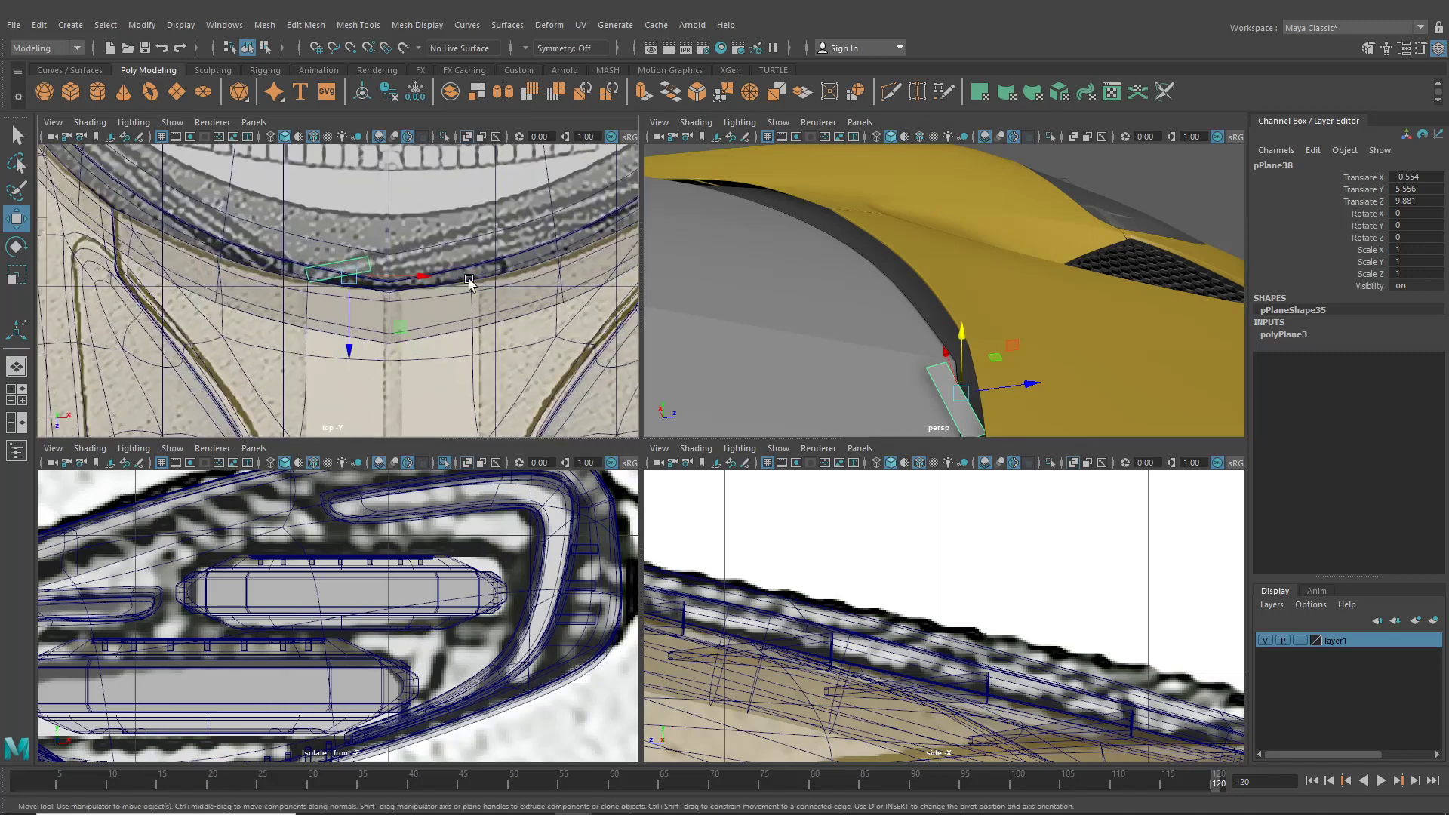
right_click_drag(385, 245, 385, 223)
left_click(389, 249)
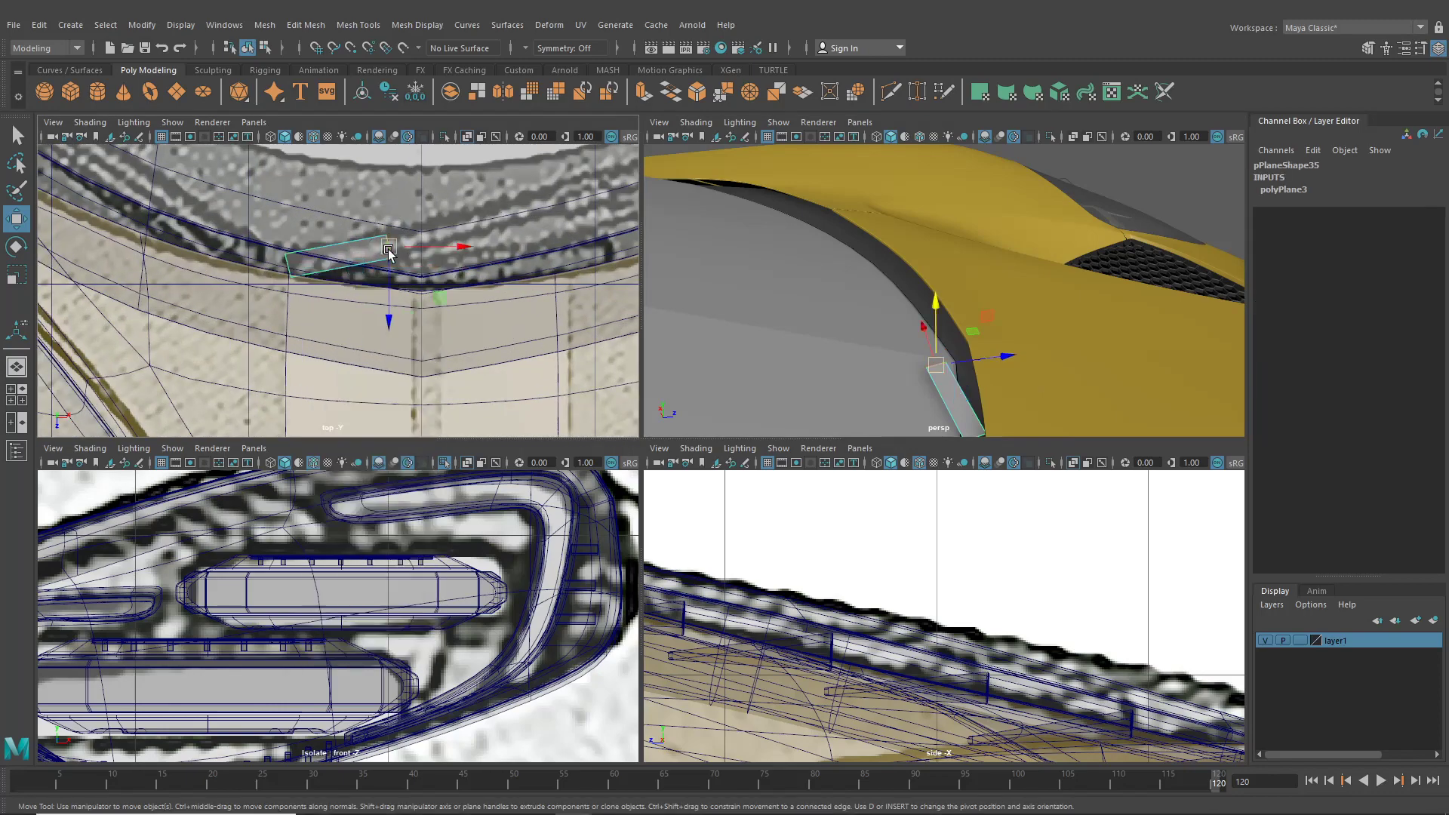
key("ctrl+e")
middle_click_drag(428, 252, 358, 314, "alt")
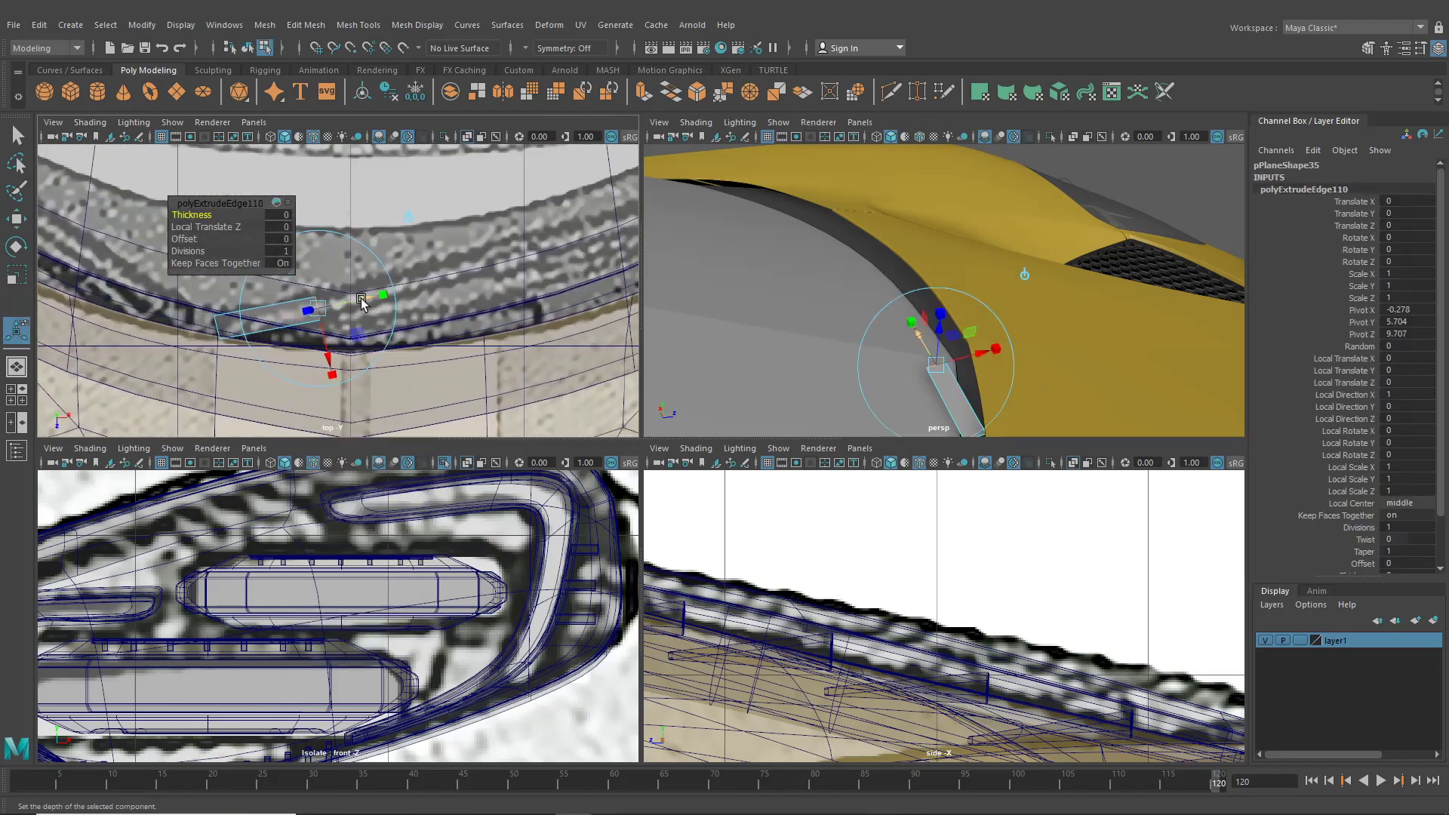
left_click_drag(376, 301, 509, 283)
middle_click_drag(505, 284, 422, 332, "alt")
mouse_move(421, 332)
left_mouse_down()
mouse_move(458, 310)
mouse_move(415, 342)
left_mouse_up()
Lower the extruded edge to a Local Translate Z of about -0.186 so it follows the windshield surface
left_click_drag(1003, 271, 1042, 259, "alt")
scroll(1011, 275, "up", 4)
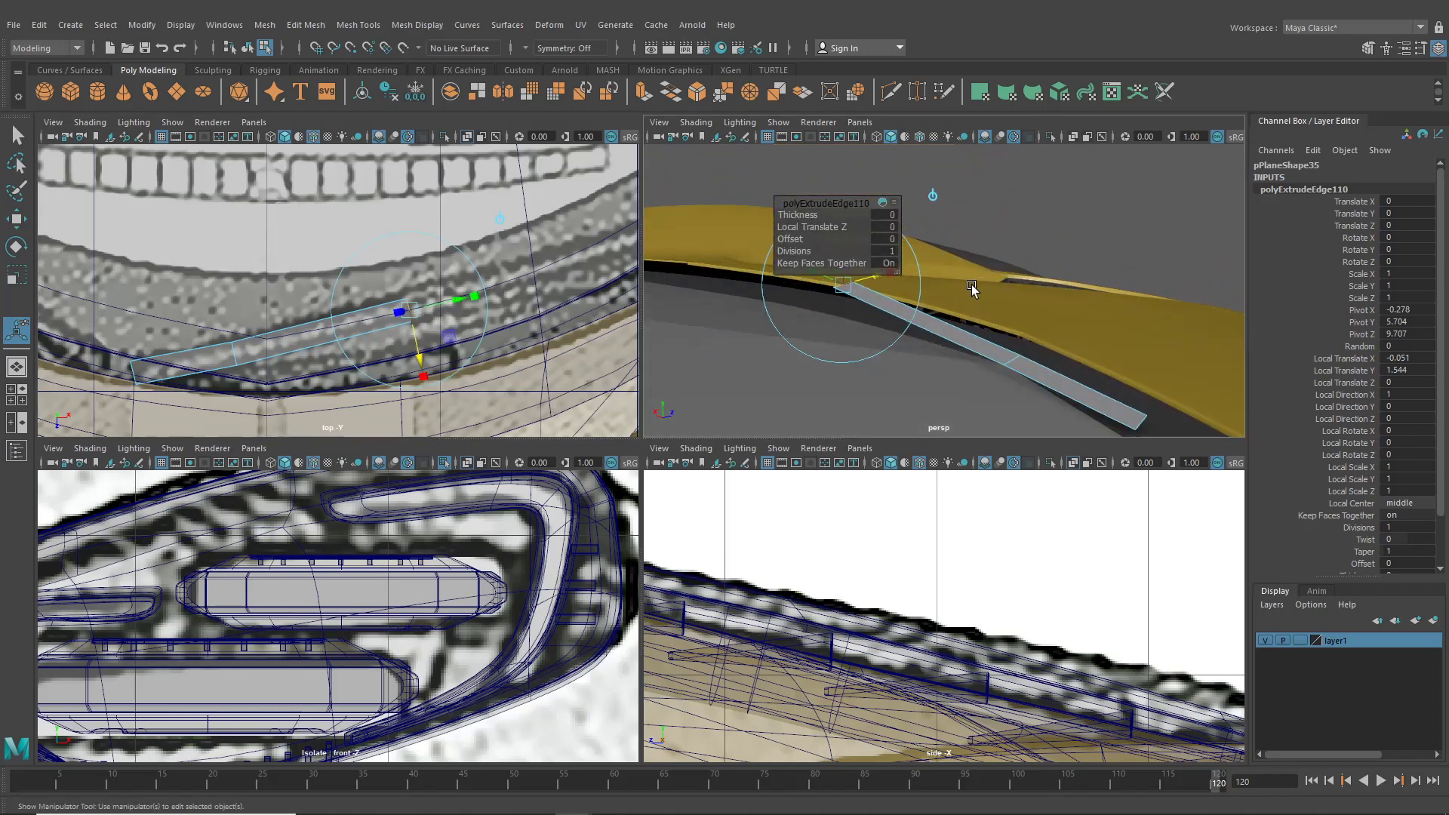
middle_click_drag(973, 292, 1078, 329, "alt")
left_click_drag(954, 292, 954, 310)
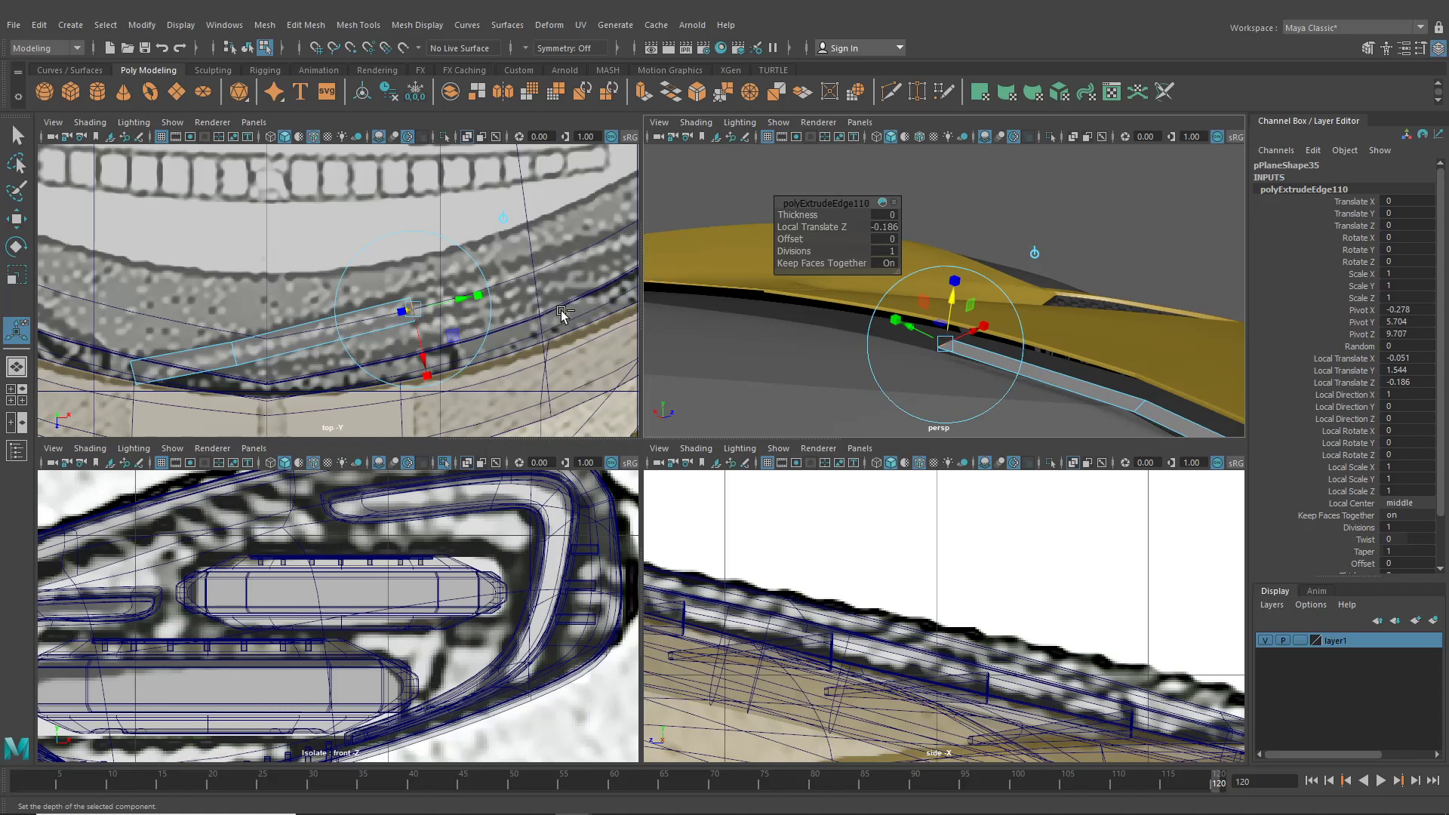
Extrude the end edge again as a short segment, about 0.383 in Local Translate Y and -0.031 in Local Translate Z
key("ctrl+e")
left_click_drag(471, 301, 511, 301)
left_click_drag(899, 348, 909, 293, "alt")
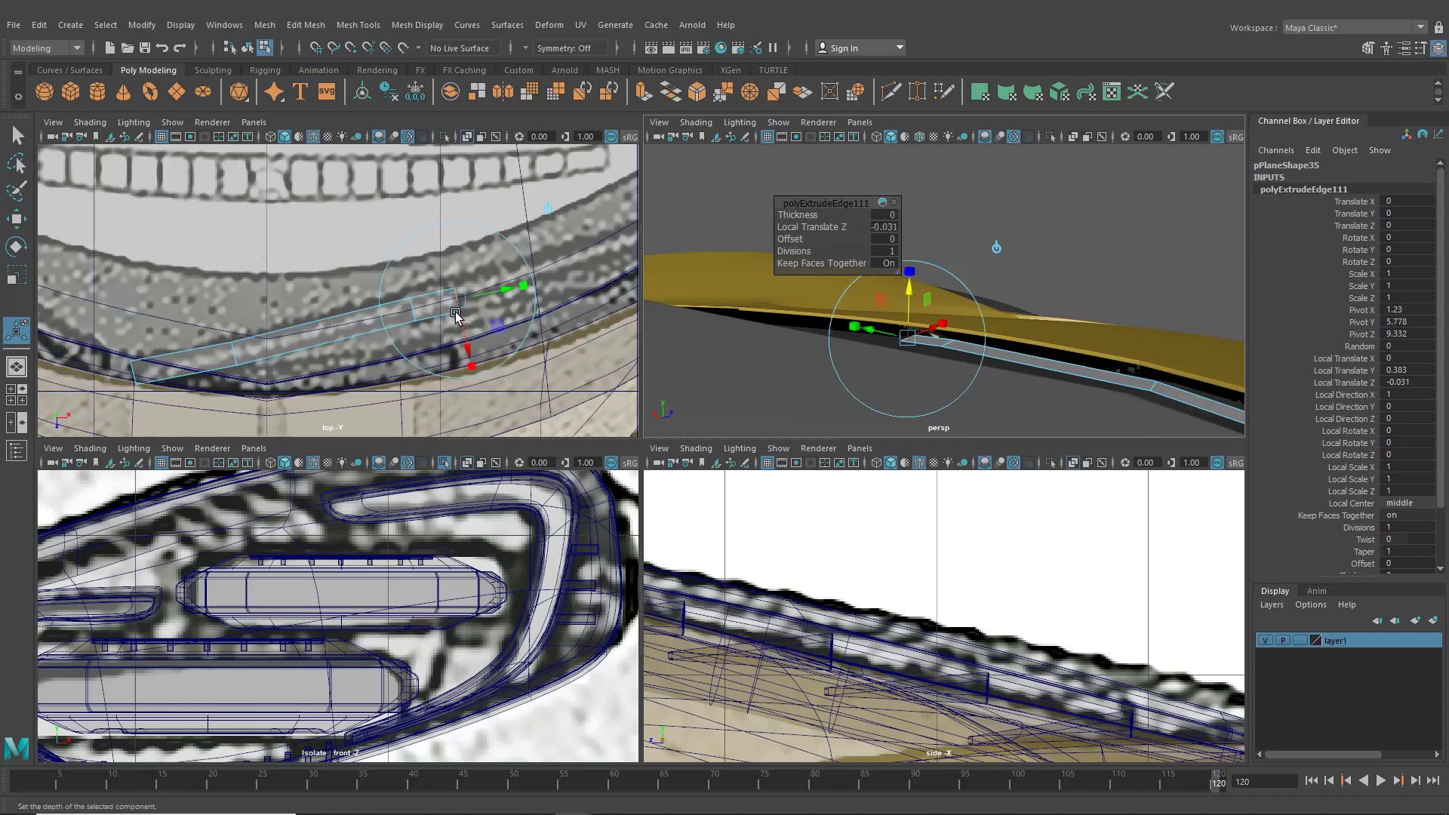
Extrude a third segment to about 1.267 Local Translate Y and -0.187 Local Translate X, fitting its height to the windshield
middle_click_drag(455, 311, 358, 361, "alt")
key("ctrl+e")
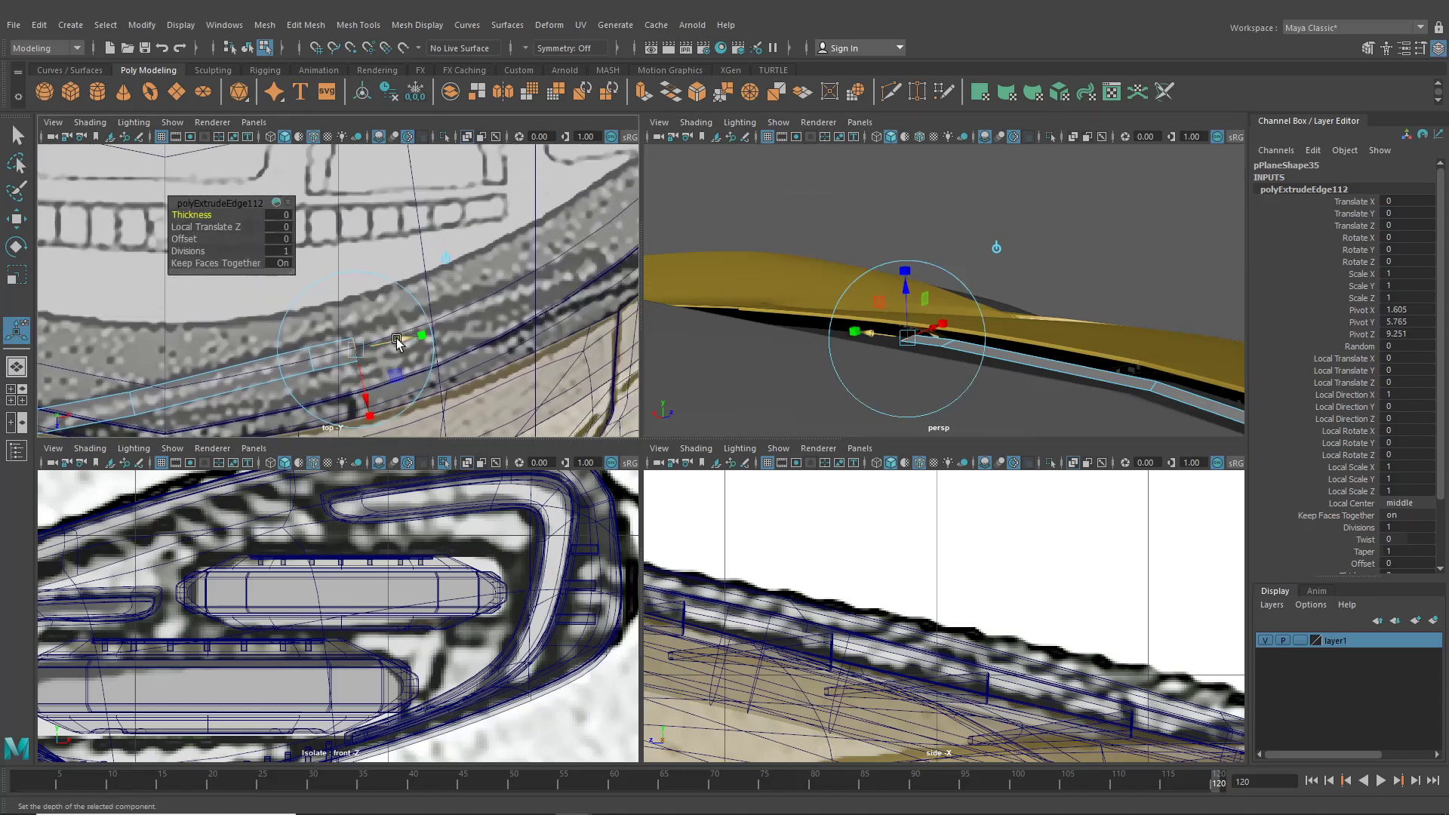
left_click_drag(403, 341, 501, 299)
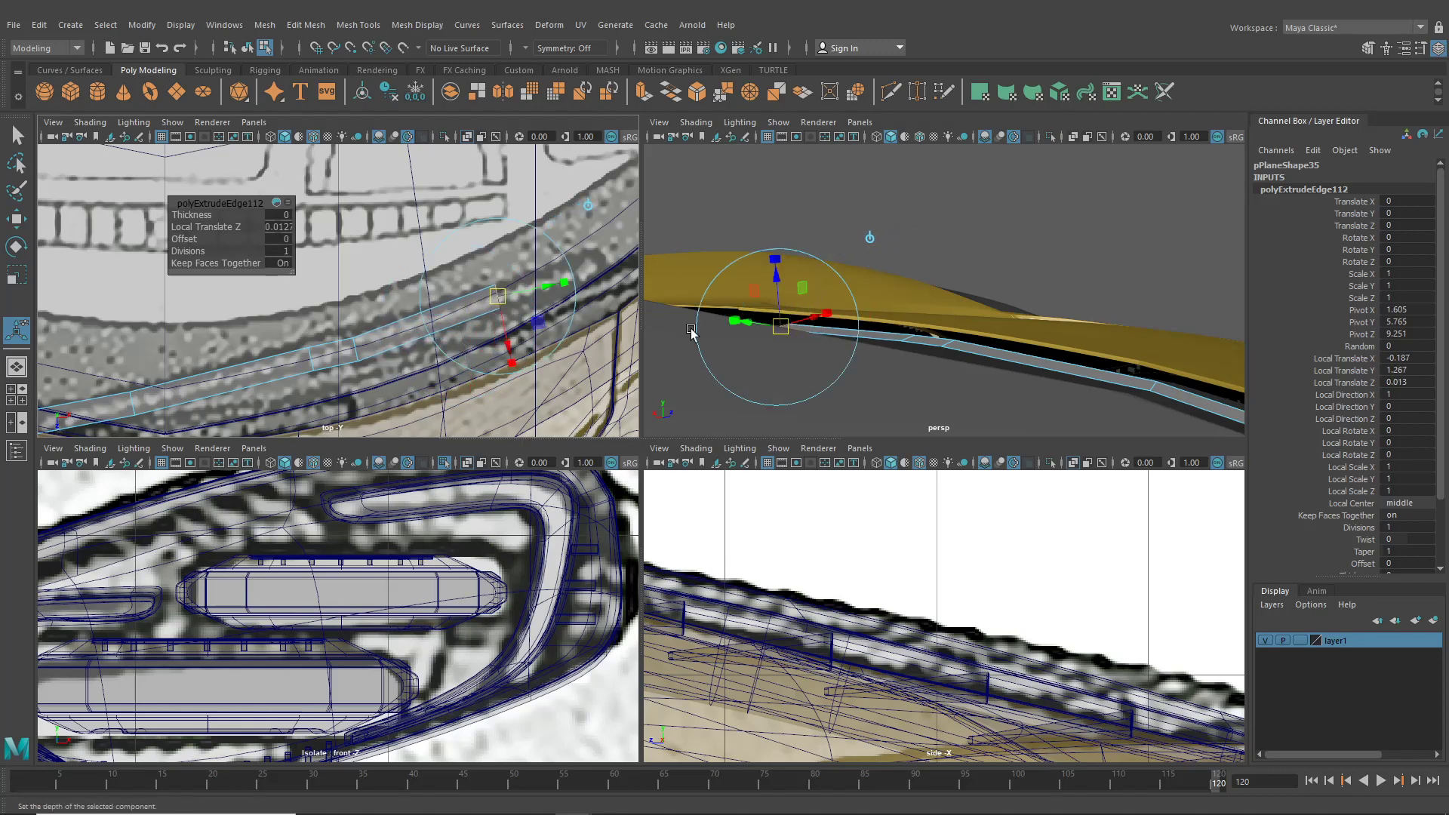
left_click_drag(799, 327, 943, 340, "alt")
left_click_drag(915, 289, 915, 274)
Extrude a fourth segment from the end edge, offset about X 0.796, Y -0.032, Z -0.357 along the windshield base
key("ctrl+e")
middle_click_drag(496, 269, 417, 296, "alt")
left_click_drag(424, 325, 516, 285)
left_click_drag(905, 285, 1013, 279, "alt")
left_click_drag(878, 288, 879, 292)
left_click_drag(728, 313, 878, 334, "alt")
Switch the strip to vertex editing and select the two vertices where the original plane meets the first extruded segment
right_click_drag(373, 342, 302, 340, "shift")
middle_click_drag(302, 340, 468, 284, "alt")
left_click(14, 219)
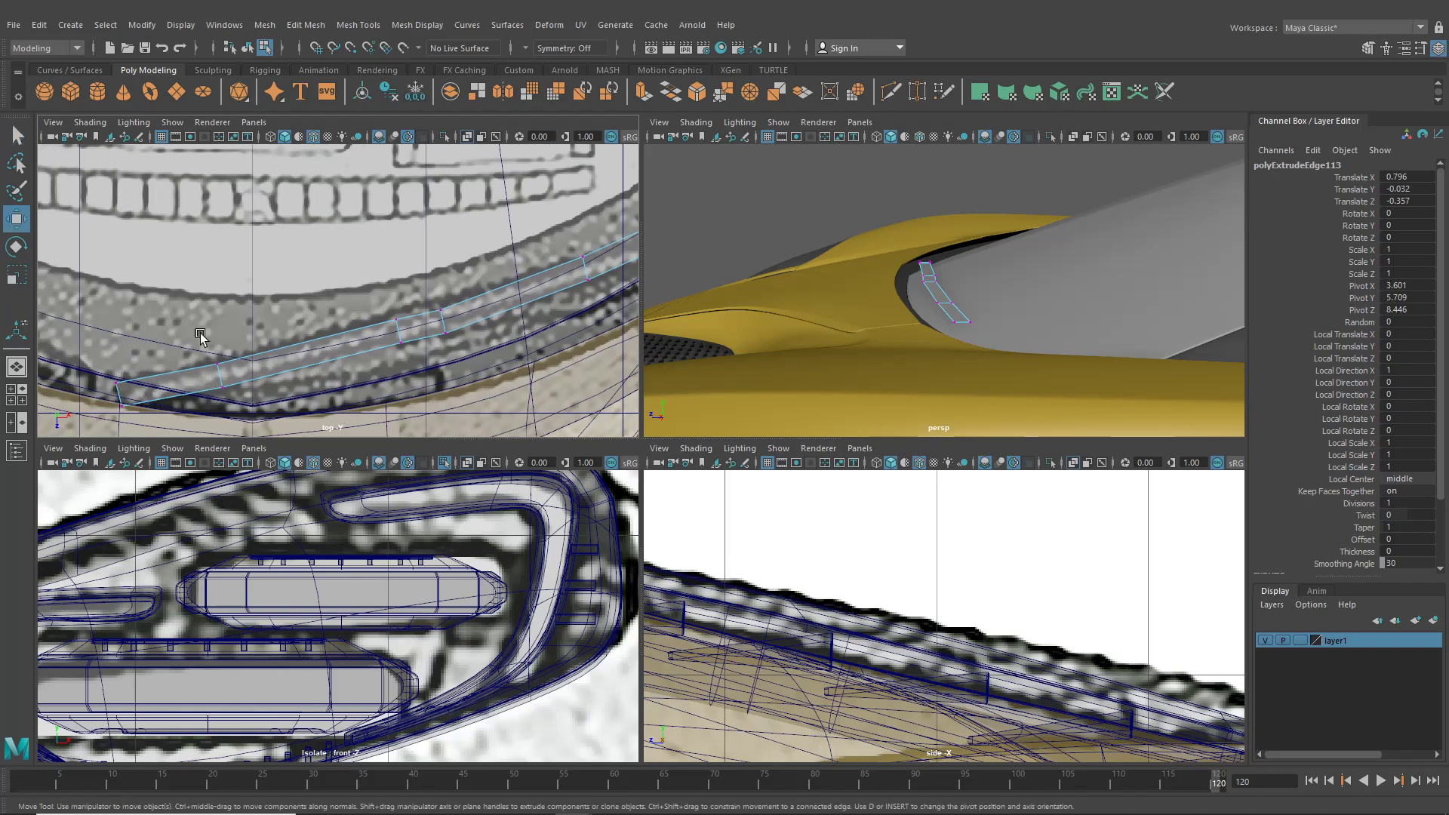
middle_click_drag(200, 333, 270, 326, "alt")
left_click_drag(270, 330, 336, 366)
left_click_drag(899, 266, 1016, 287, "alt")
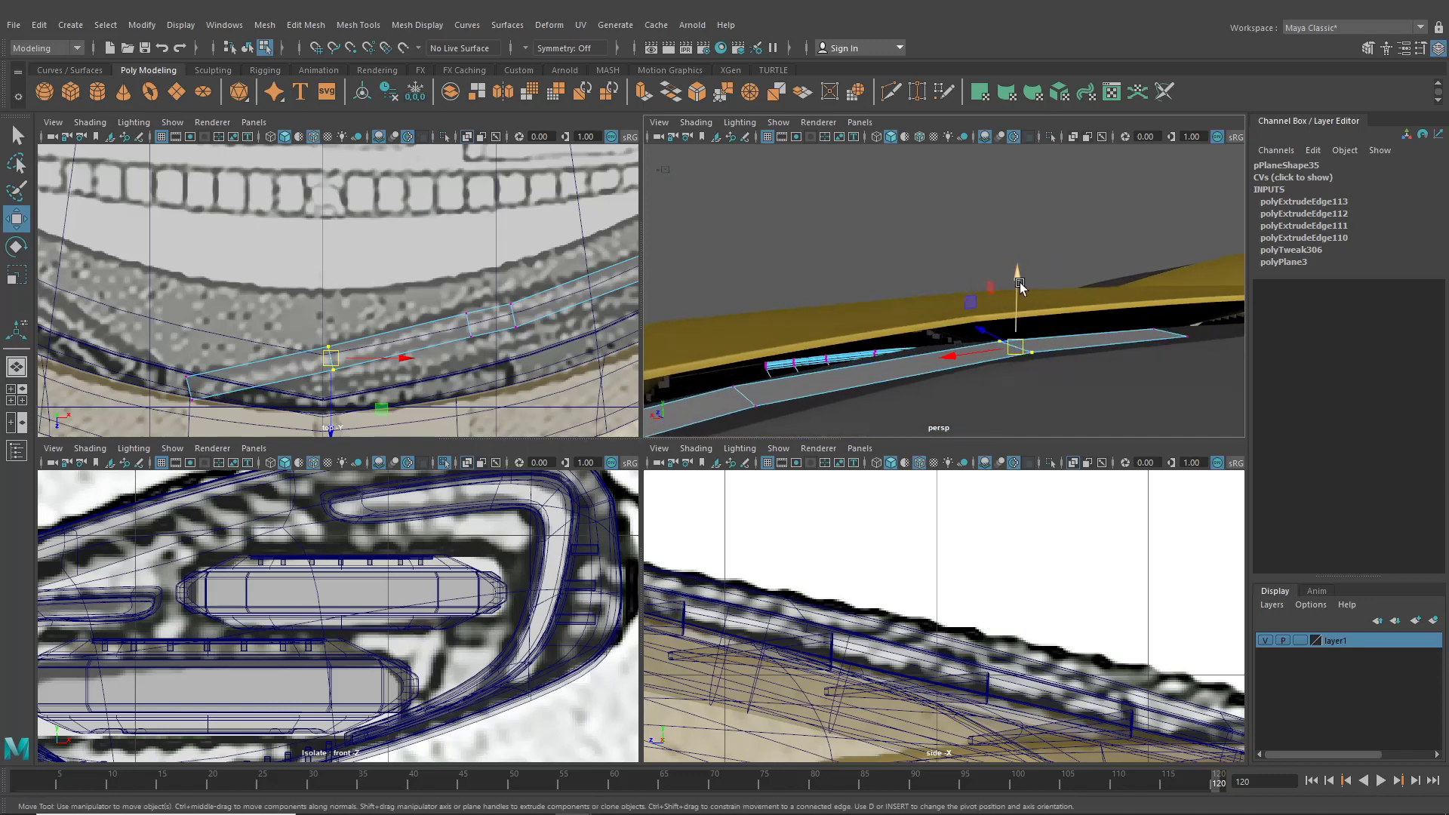
Undo the accidental object selection, reposition the short segment's vertex in the top view along the reference strip, and select the short segment's vertices
middle_click_drag(358, 321, 330, 307, "alt")
left_click(443, 276)
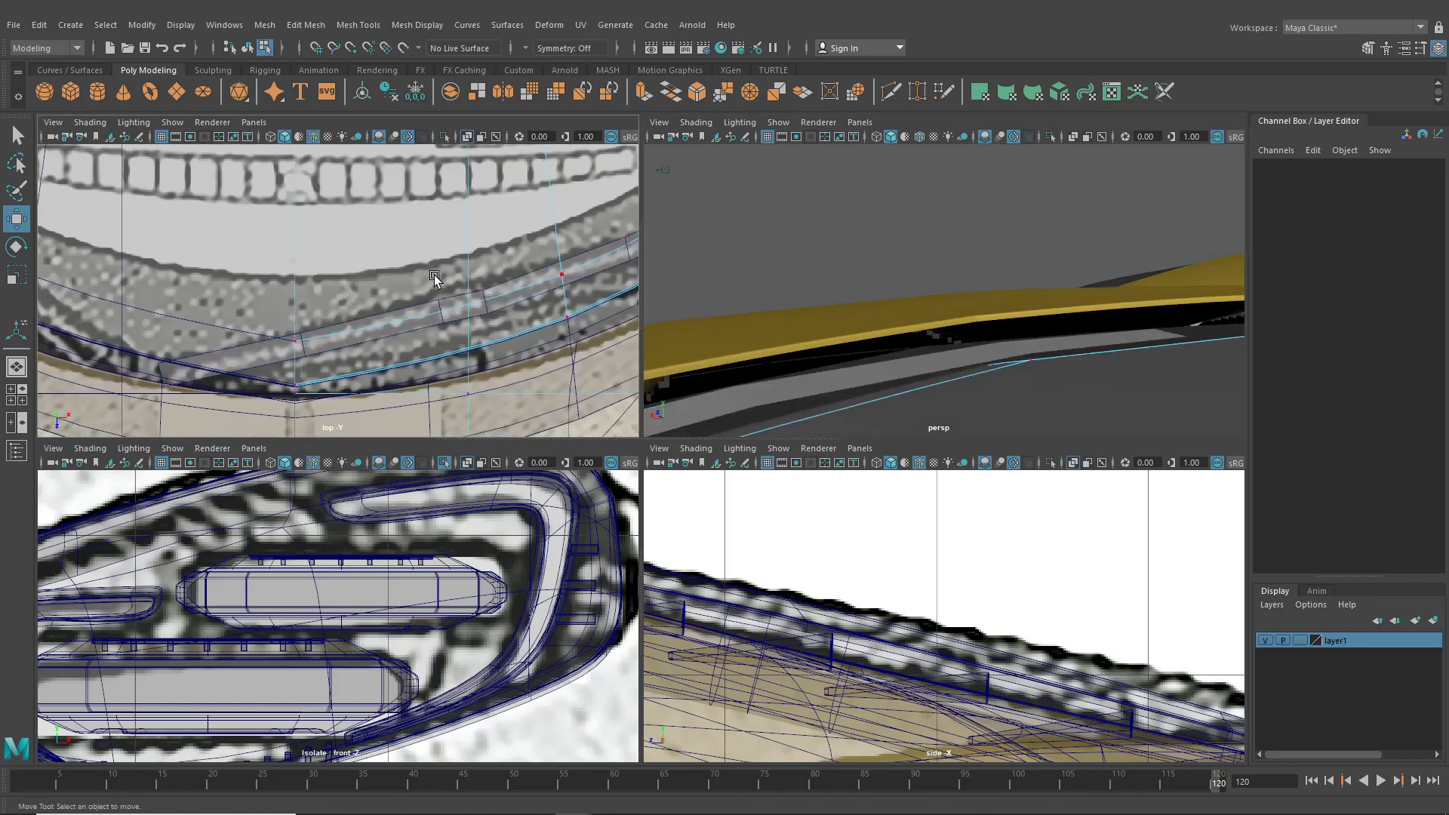
key("ctrl+z")
left_click_drag(499, 336, 485, 301)
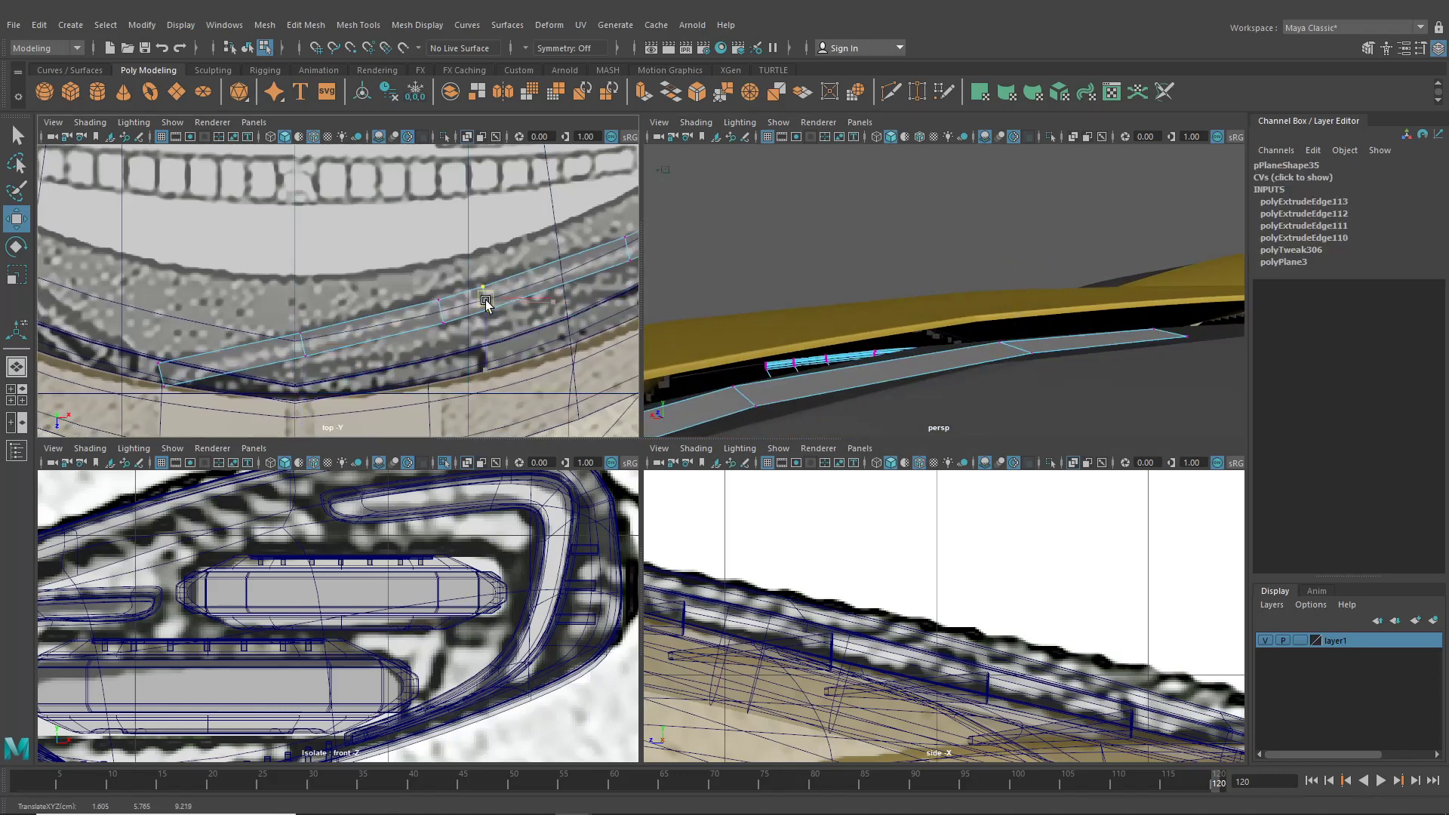
middle_click_drag(502, 304, 473, 308, "alt")
left_click_drag(382, 280, 477, 351)
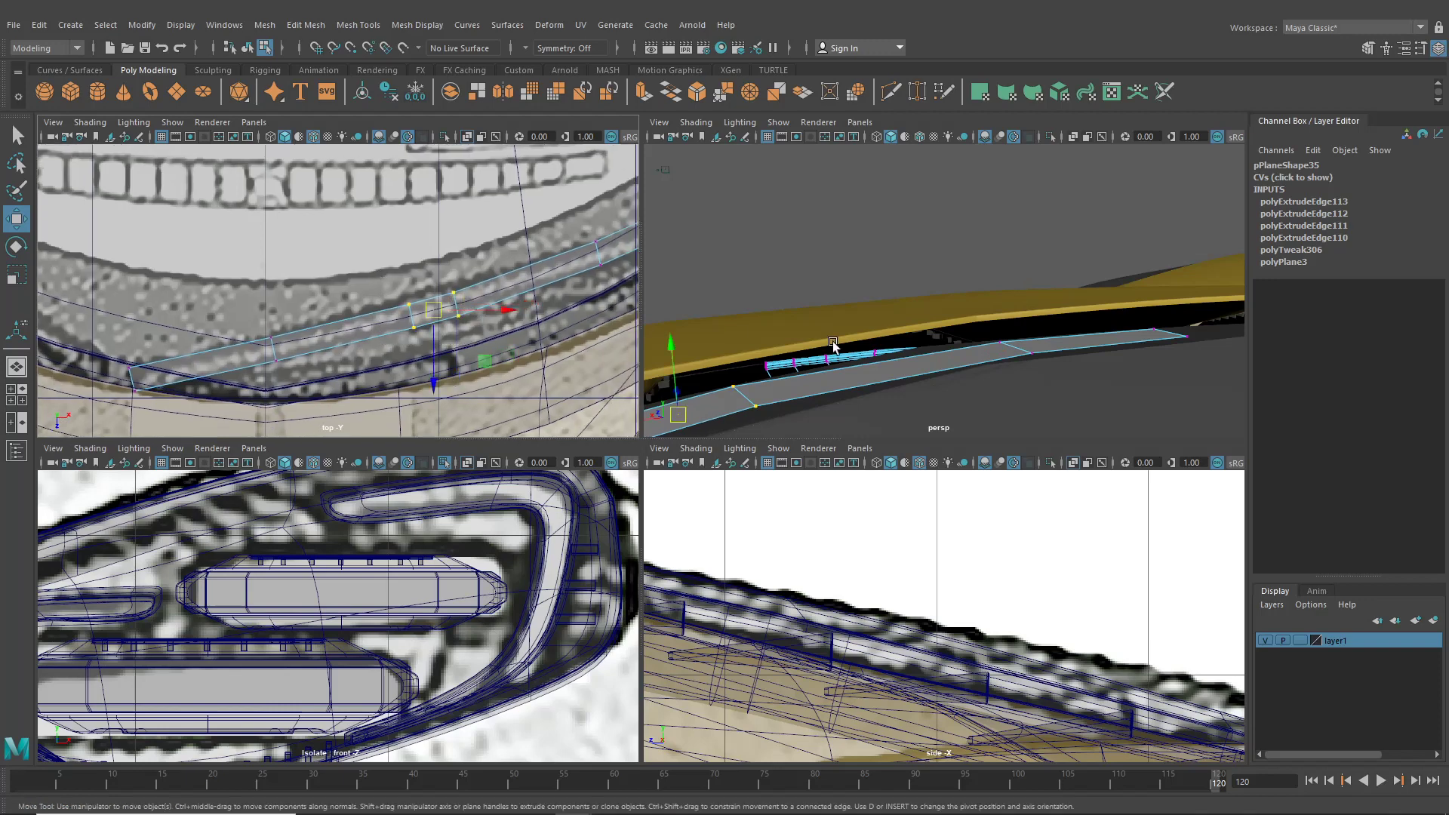
left_click_drag(833, 347, 1094, 416, "alt")
Reselect the strip in vertex editing and select the two vertices at the joint between the third and fourth segments
left_click(249, 51)
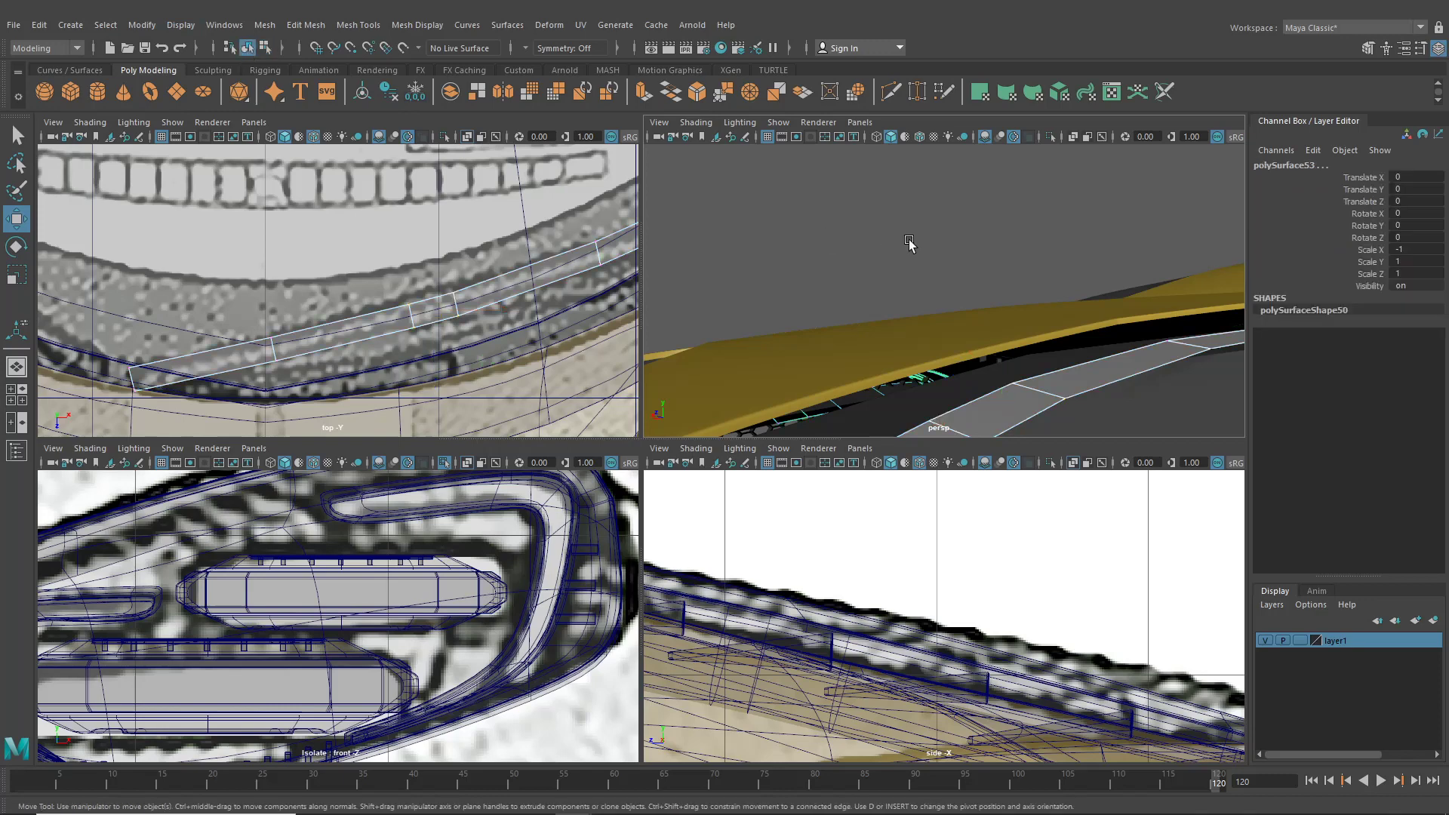
left_click(909, 242)
left_click(1019, 395)
right_click_drag(1020, 395, 976, 408)
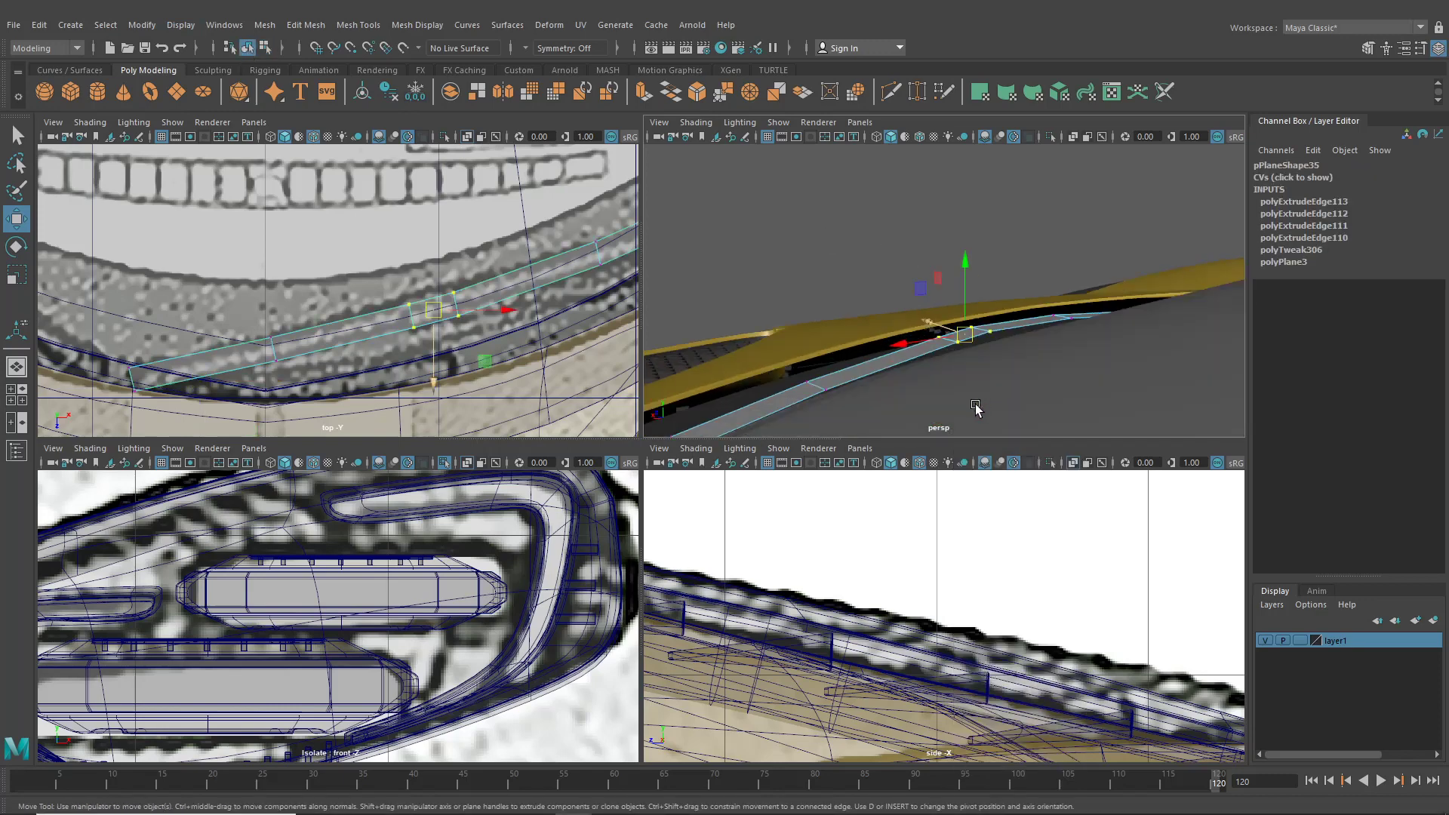
left_click_drag(976, 408, 850, 307, "alt")
middle_click_drag(770, 355, 955, 331, "alt")
left_click_drag(857, 309, 901, 358)
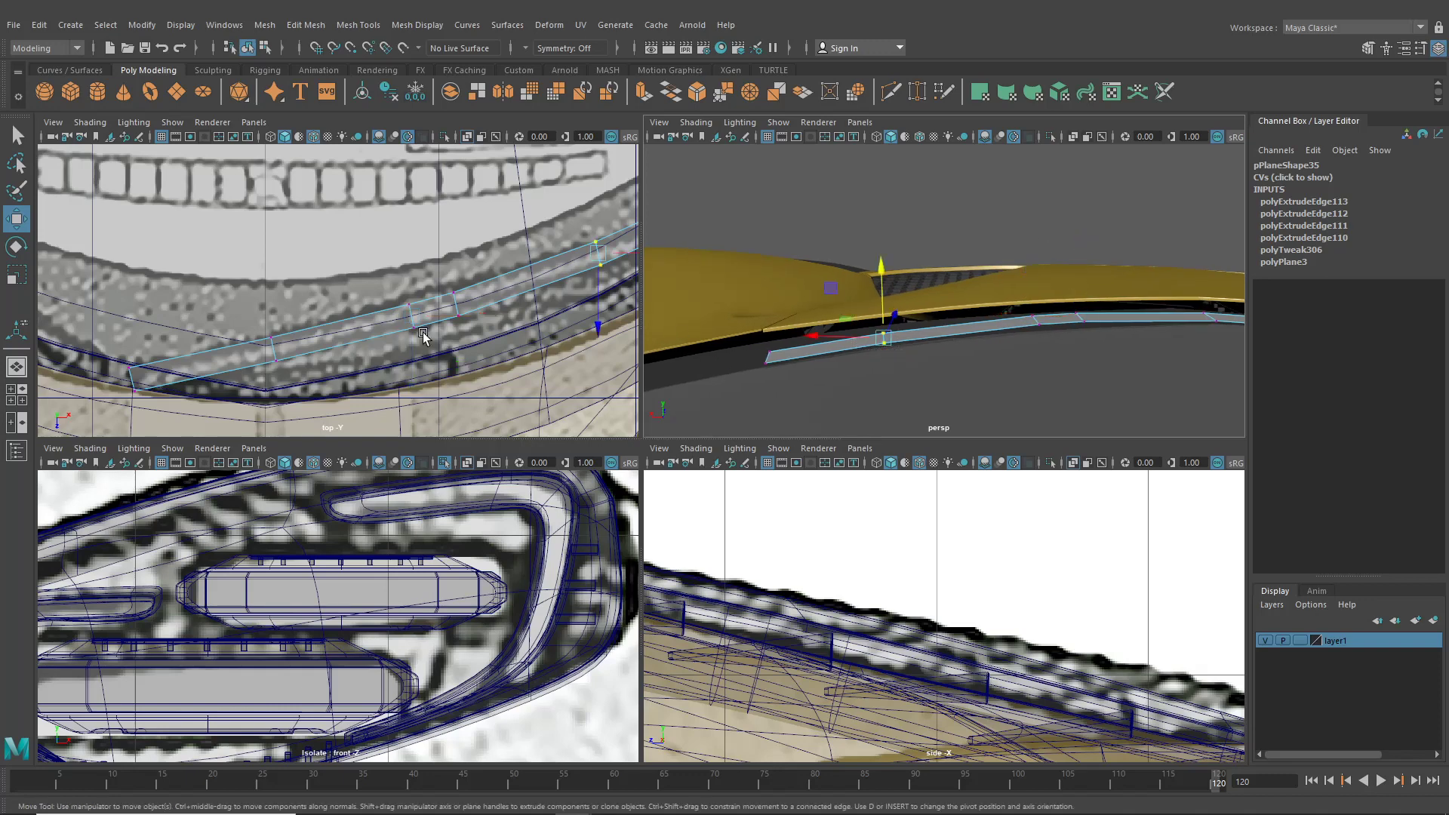
Align the joint and outer end vertices with the reference strip, and adjust their heights to the windshield surface
middle_click_drag(474, 316, 425, 336, "alt")
left_click_drag(548, 274, 549, 277)
middle_click_drag(545, 278, 443, 287, "alt")
left_click_drag(513, 198, 545, 252)
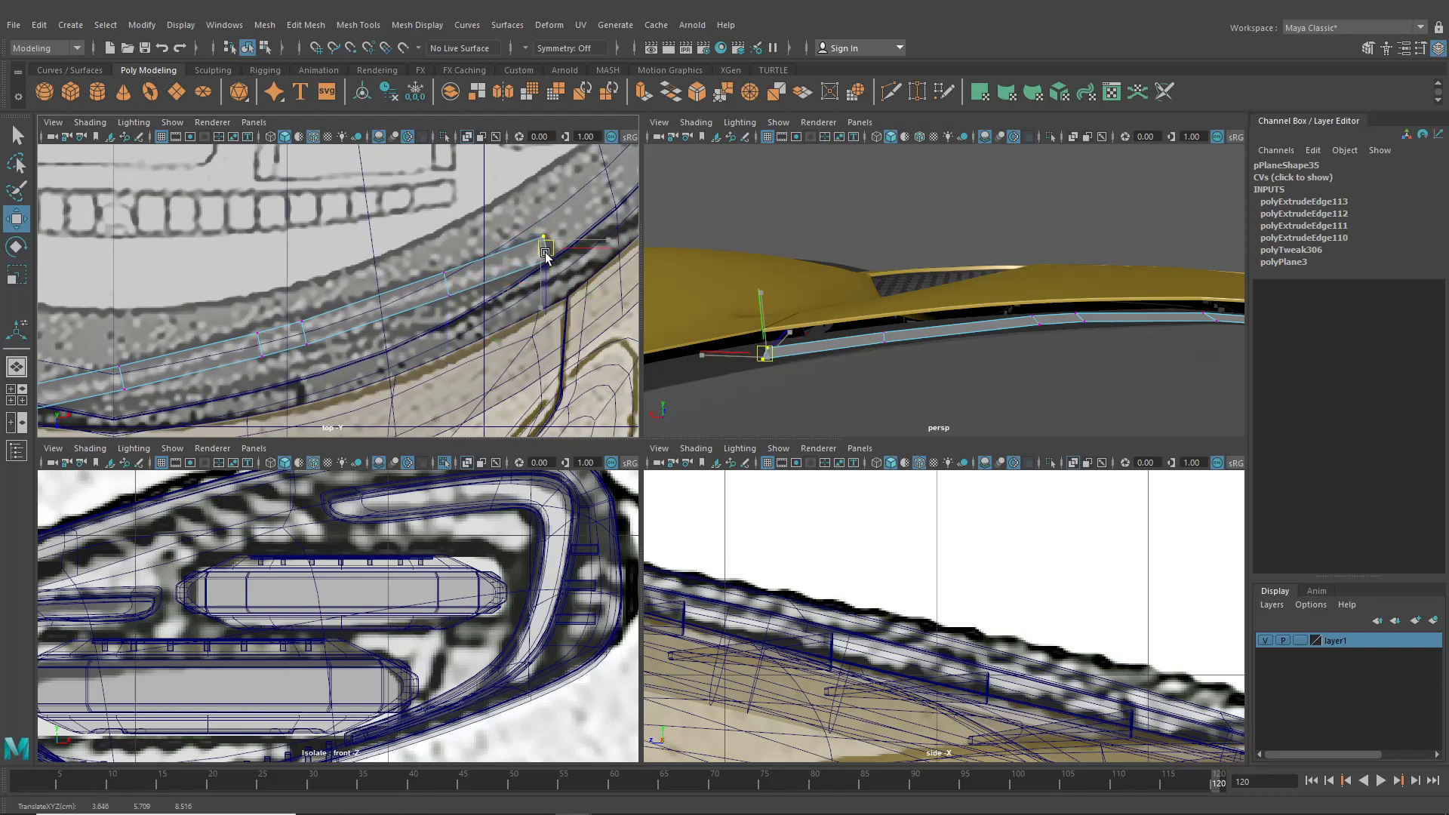
left_click_drag(785, 321, 886, 335, "alt")
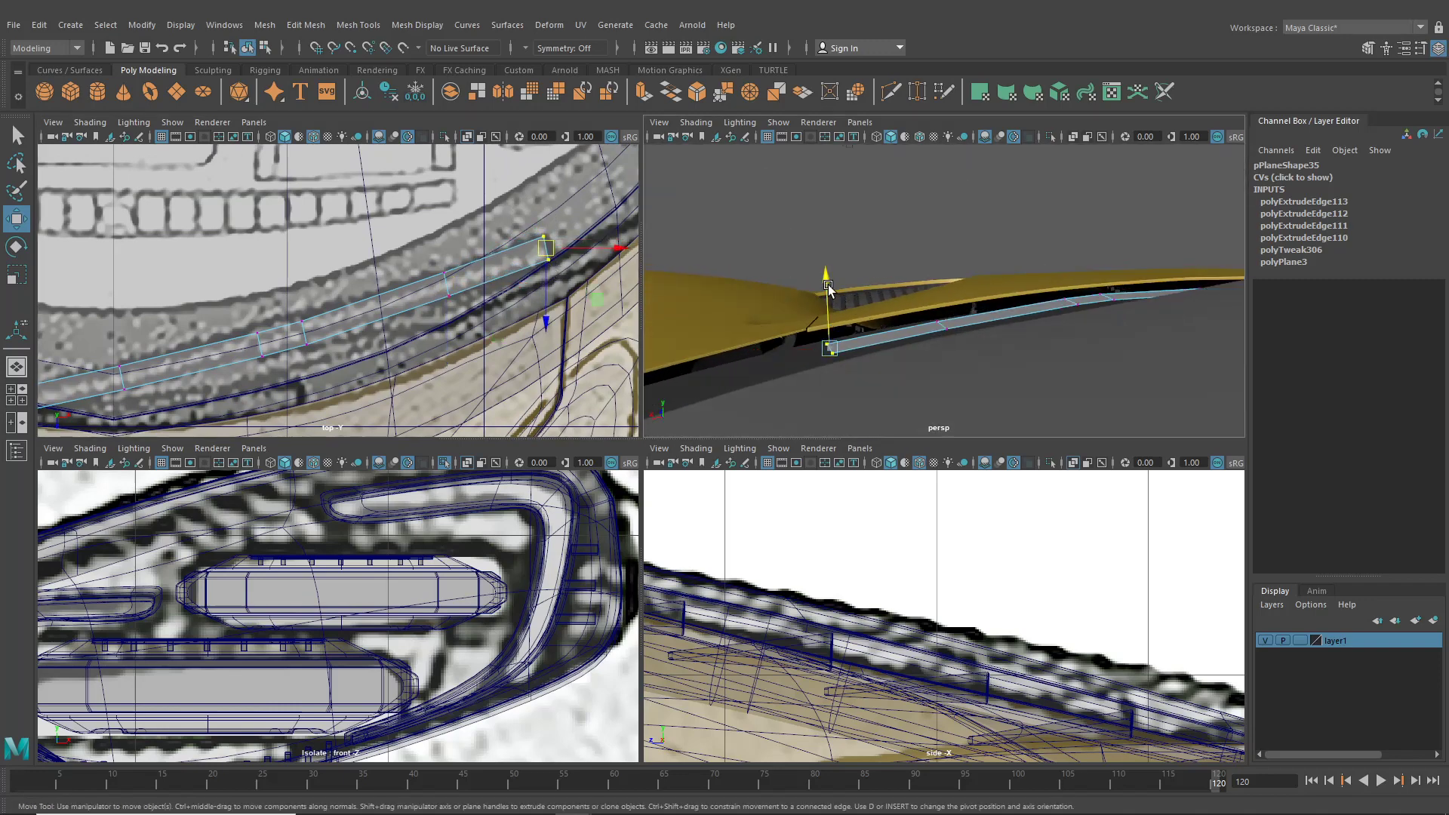
left_click(939, 300)
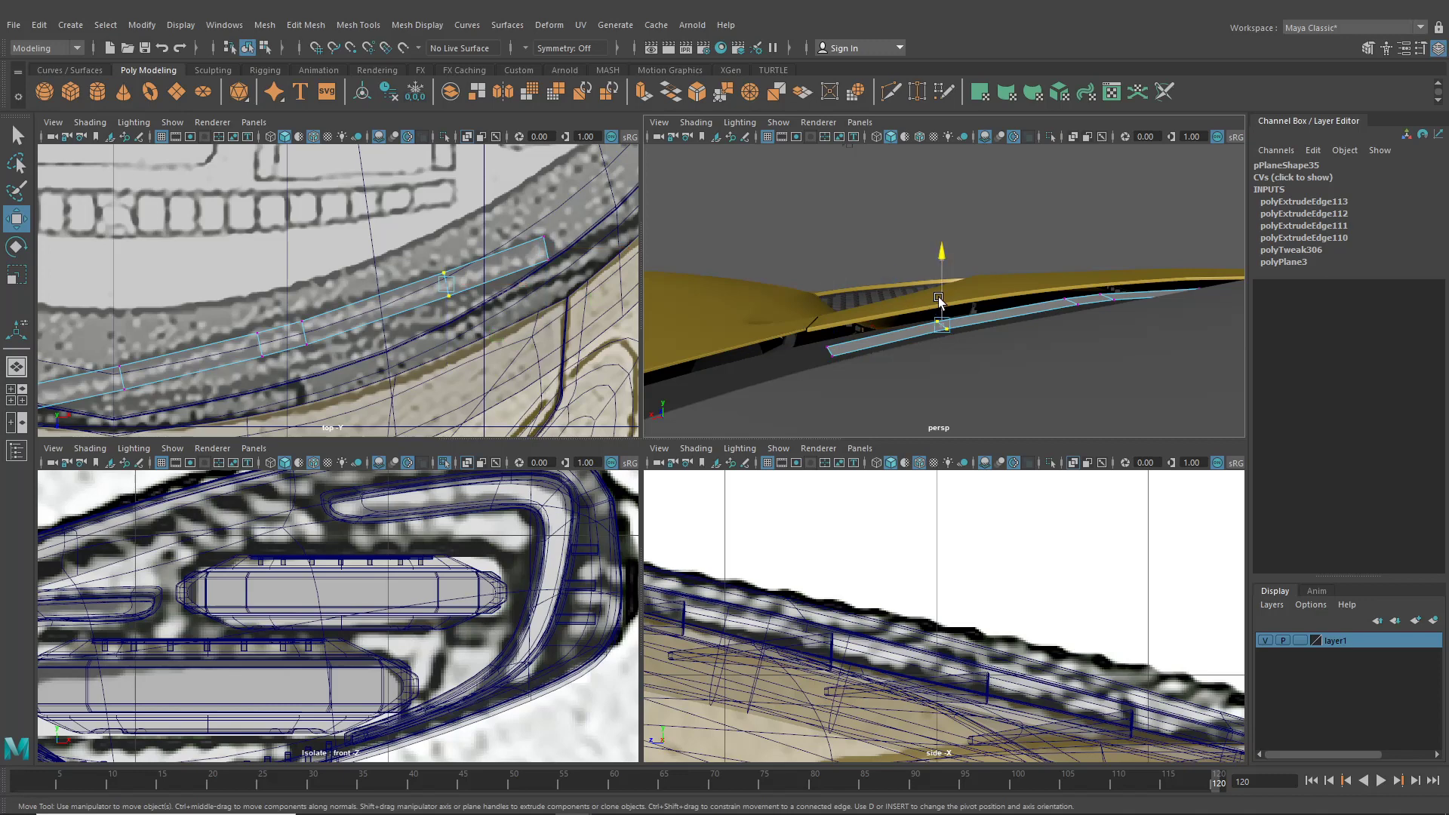
left_click(938, 299)
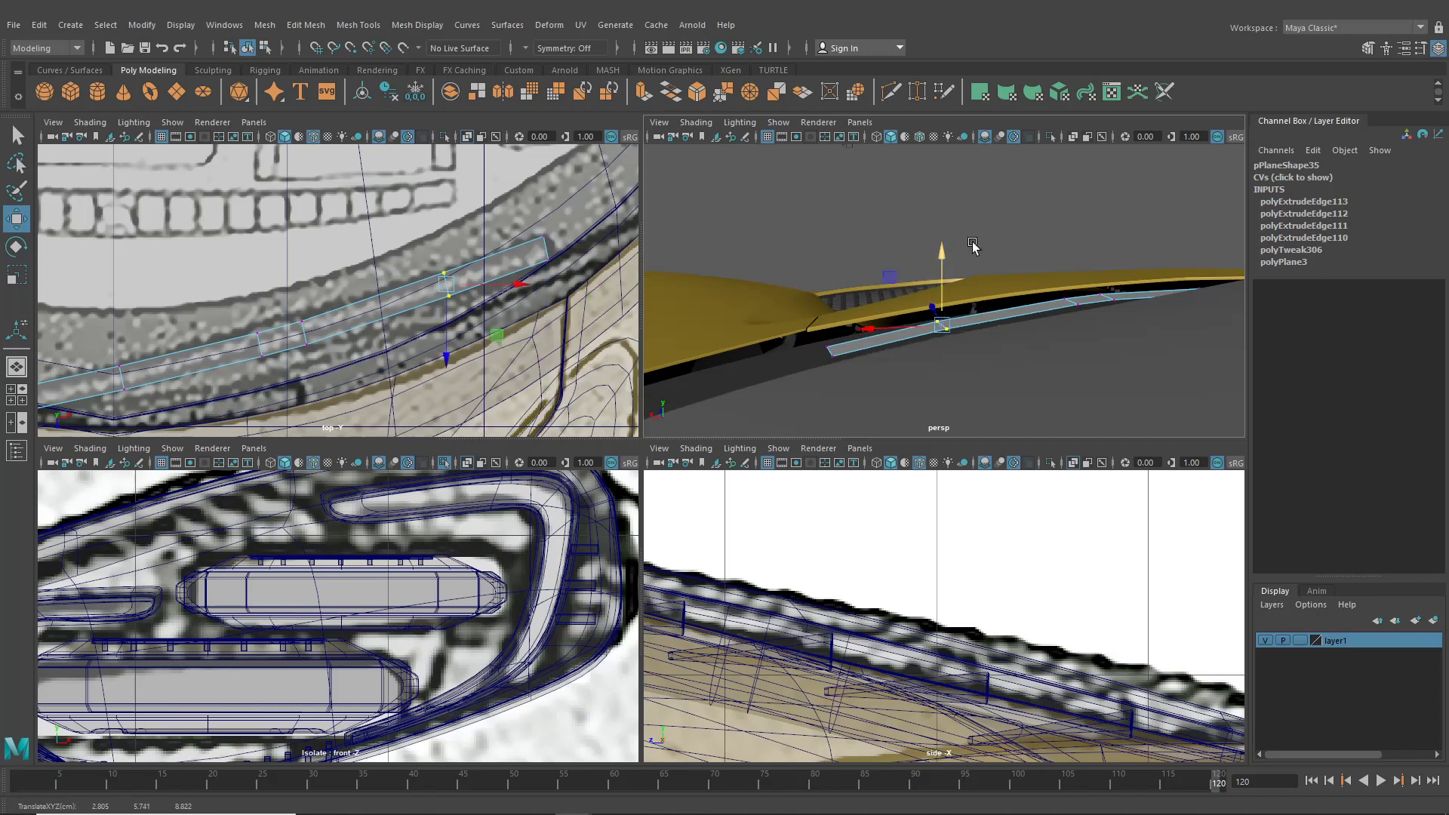
Extrude the short segment's face in place and scale it uniformly to about 0.717 to form an inset
key("space")
left_click_drag(841, 372, 952, 417, "alt")
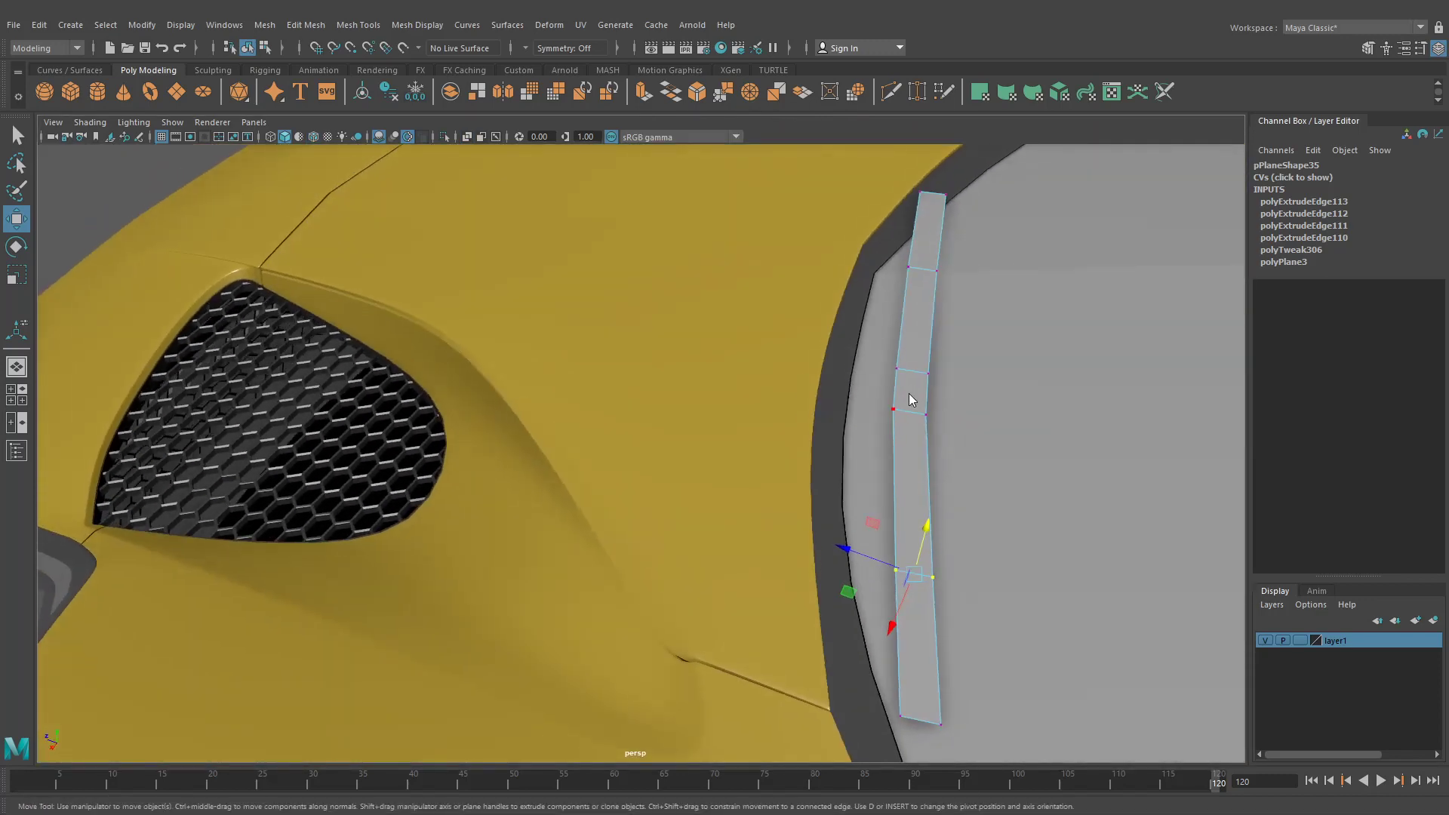
right_click_drag(909, 384, 911, 427)
left_click(916, 392)
left_click_drag(916, 393, 874, 391, "alt")
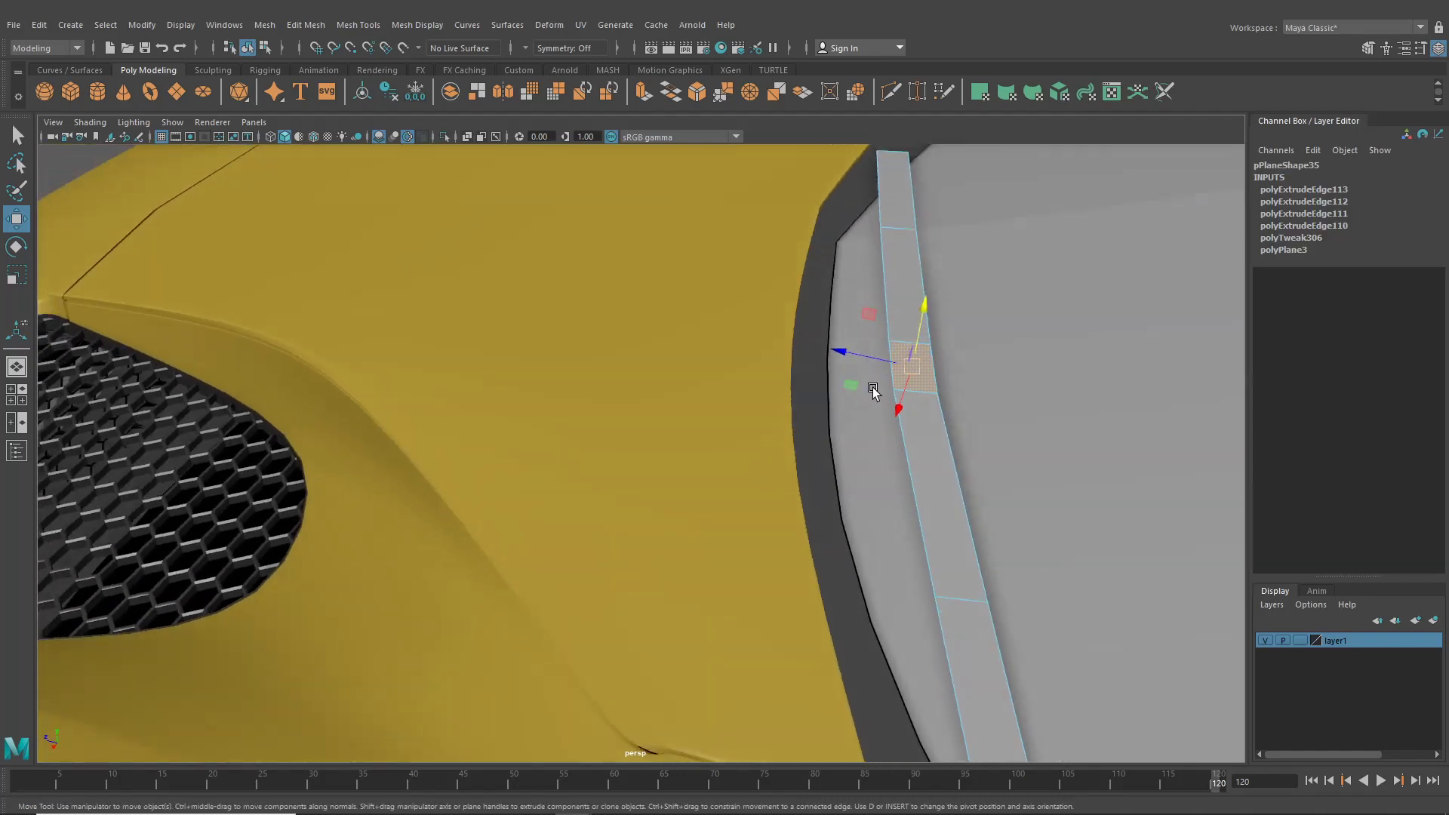
middle_click_drag(873, 392, 757, 401, "alt")
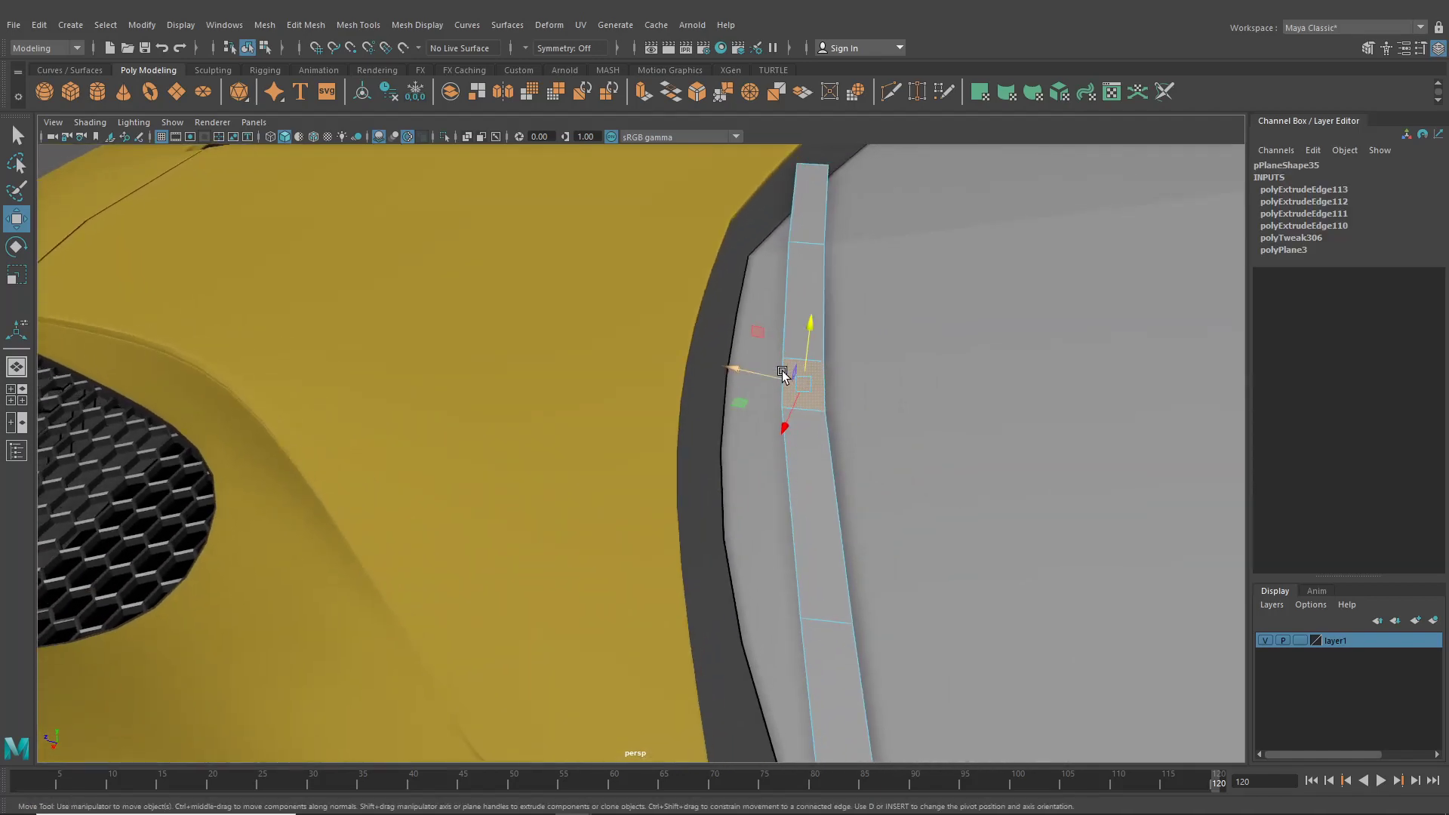
key("ctrl+e")
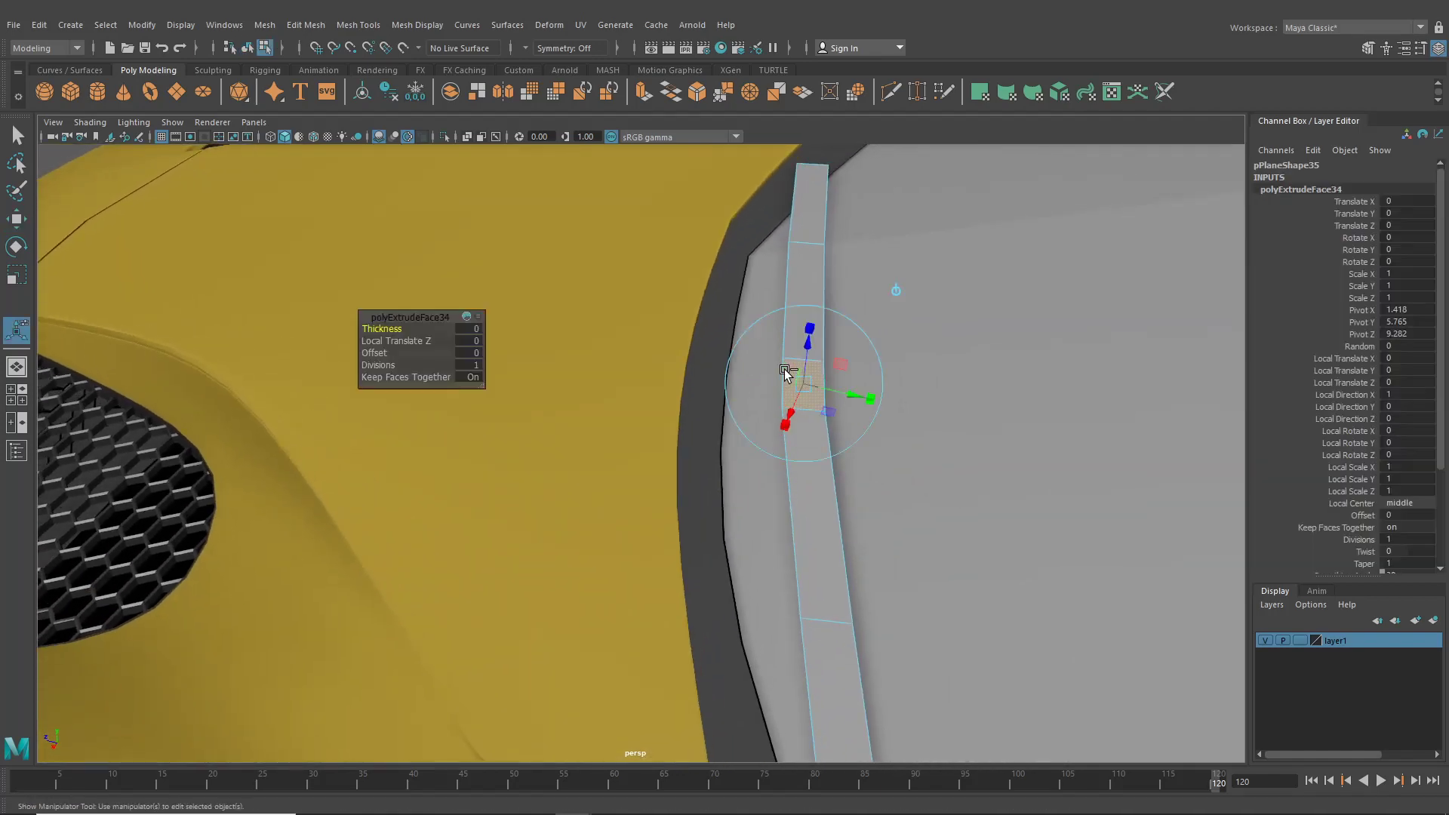
mouse_move(786, 372)
left_mouse_down("alt")
mouse_move(755, 390)
mouse_move(766, 364)
left_mouse_up("alt")
left_click_drag(760, 426, 757, 423)
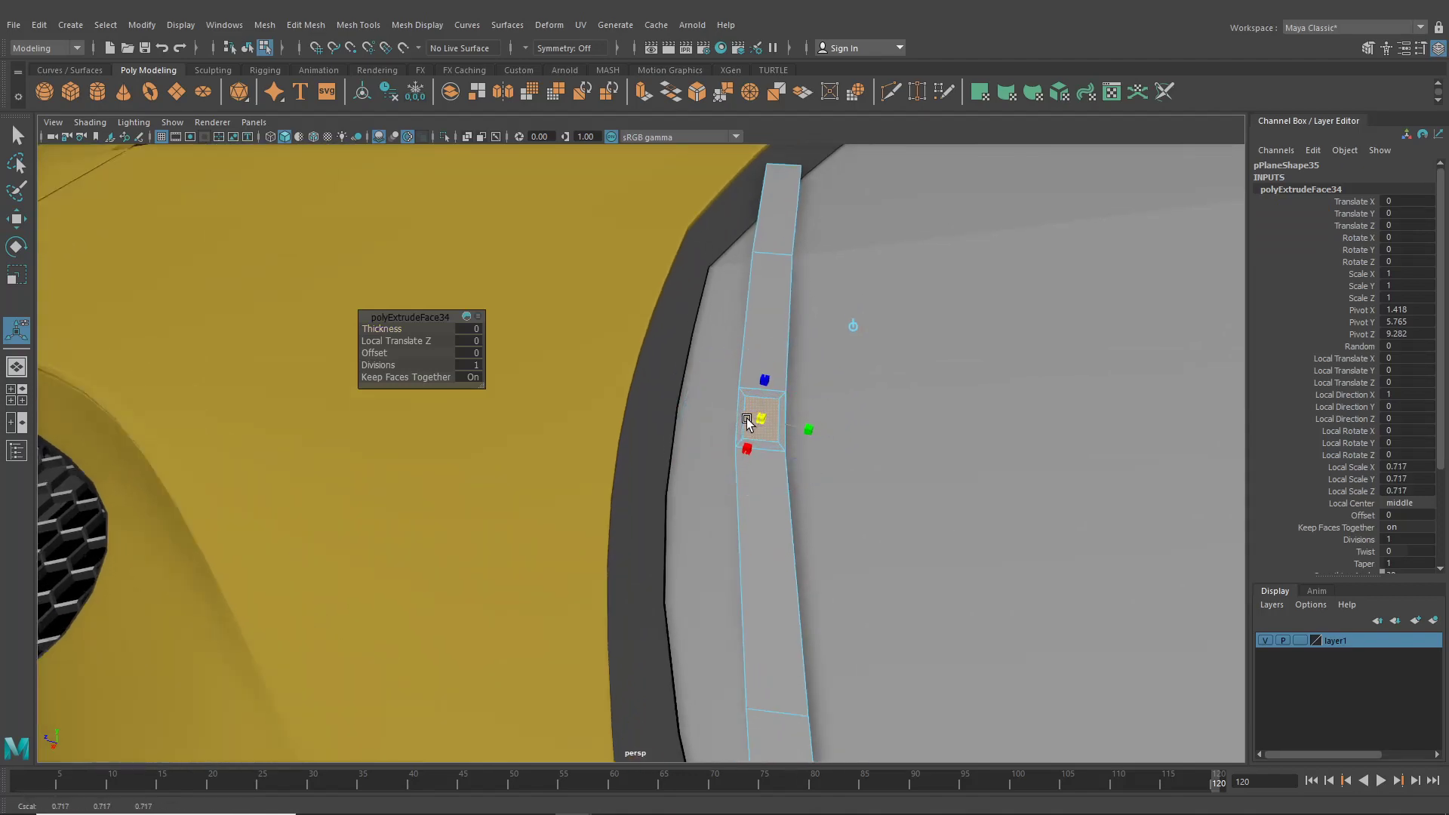
Check the inset strip against the car's front, and return the strip to object mode with the Rotate tool active
scroll(786, 472, "down", 10)
left_click_drag(771, 533, 947, 498, "alt")
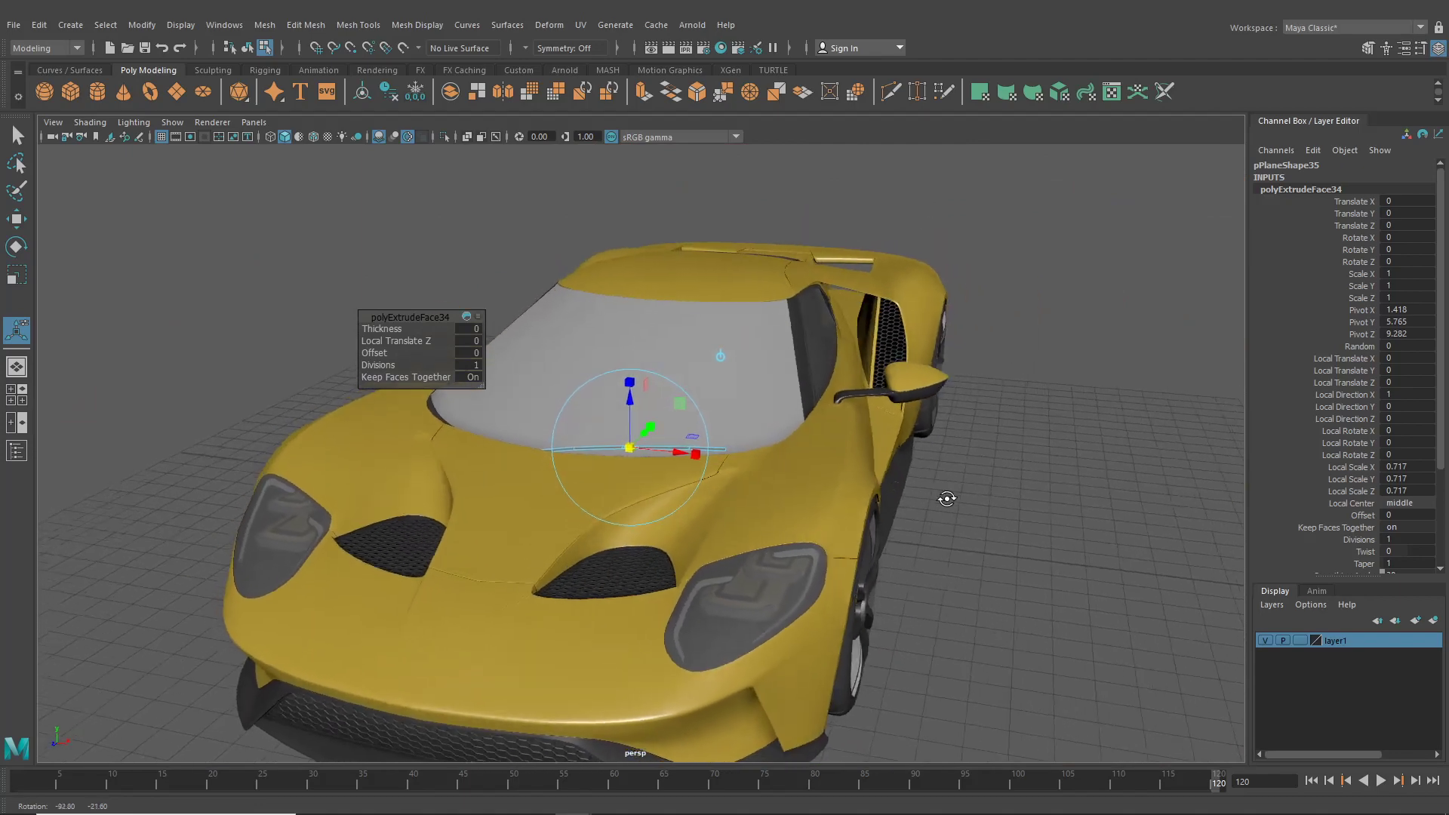
scroll(699, 511, "up", 6)
left_click_drag(699, 511, 619, 492, "alt")
scroll(627, 500, "up", 4)
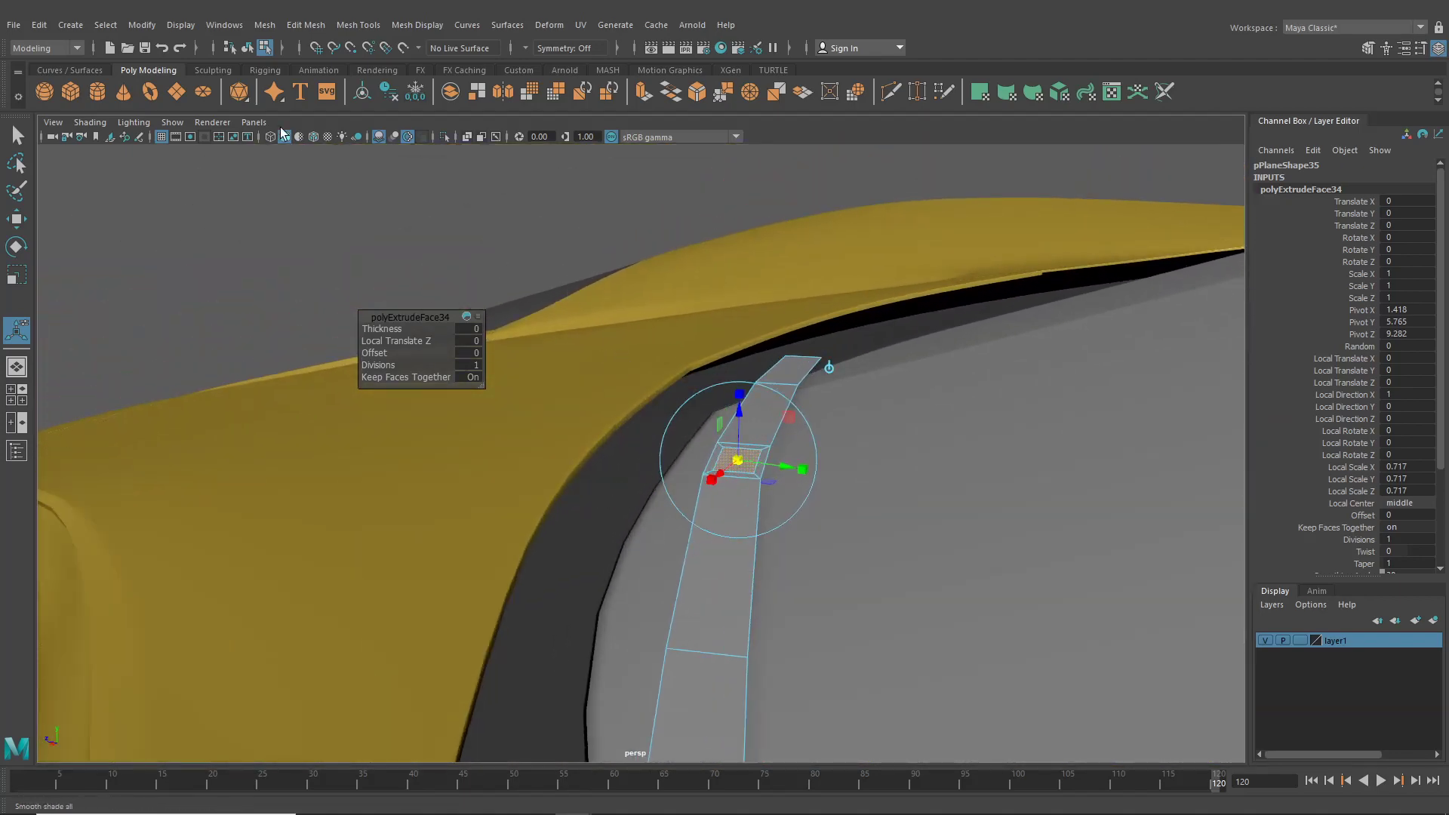
left_click(249, 49)
left_click(17, 245)
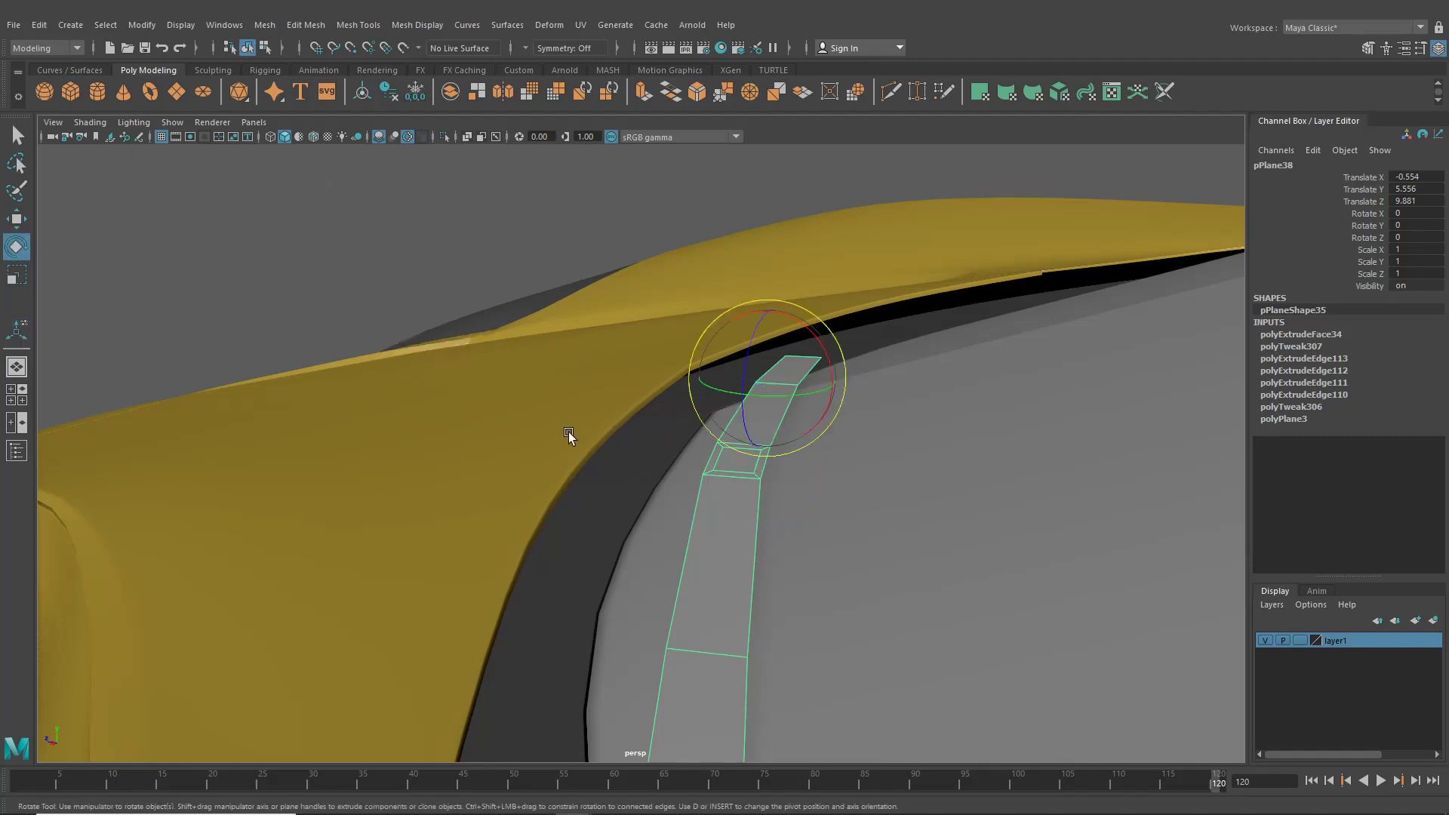
left_click_drag(569, 437, 619, 434, "alt")
left_click_drag(803, 369, 798, 368)
key("ctrl+z")
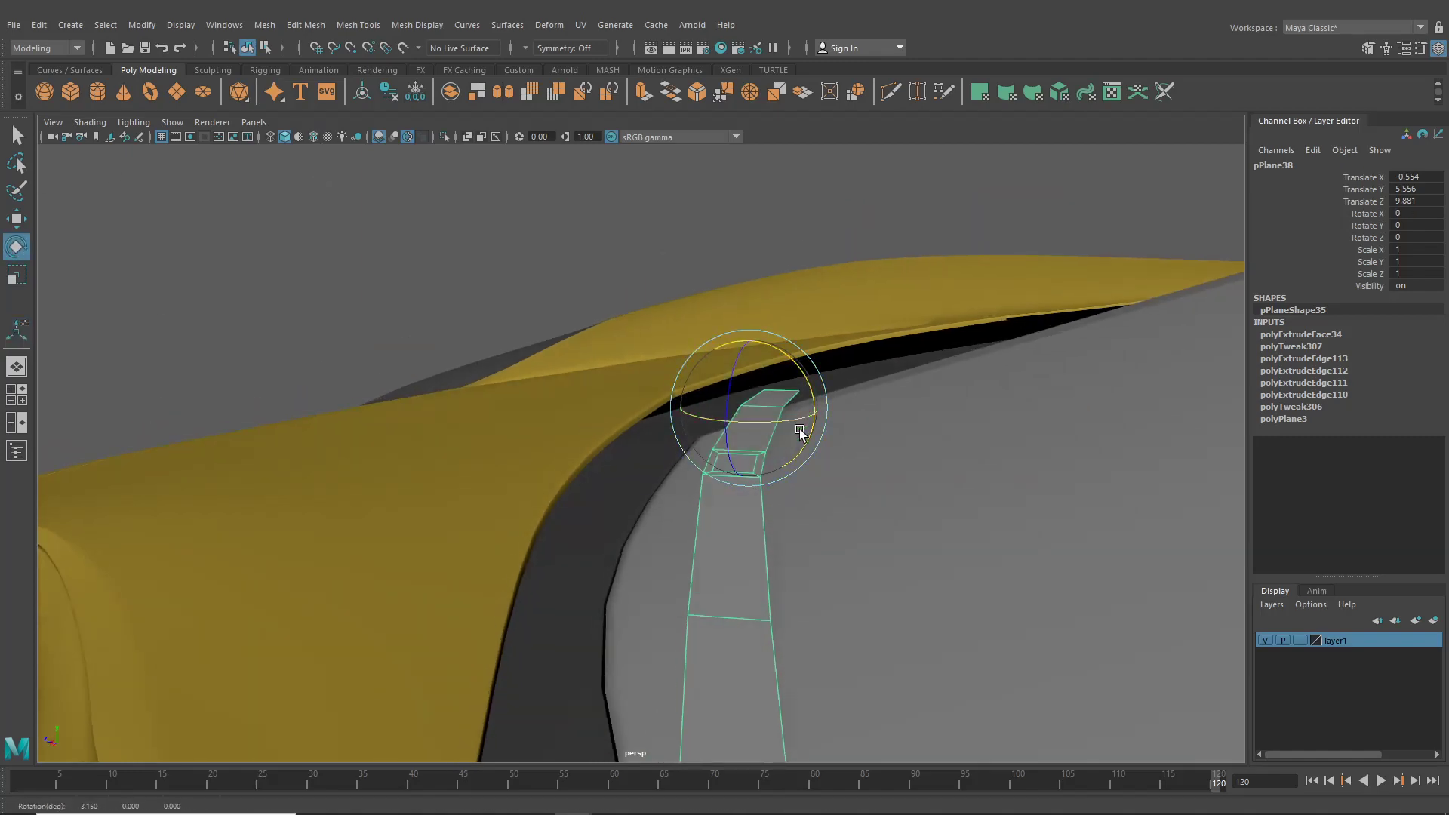
Center the strip's pivot and rotate it to about X 13.397, Y -0.515, Z -5.255 to match the windshield's slope
left_click_drag(802, 422, 750, 453, "alt")
left_click(142, 25)
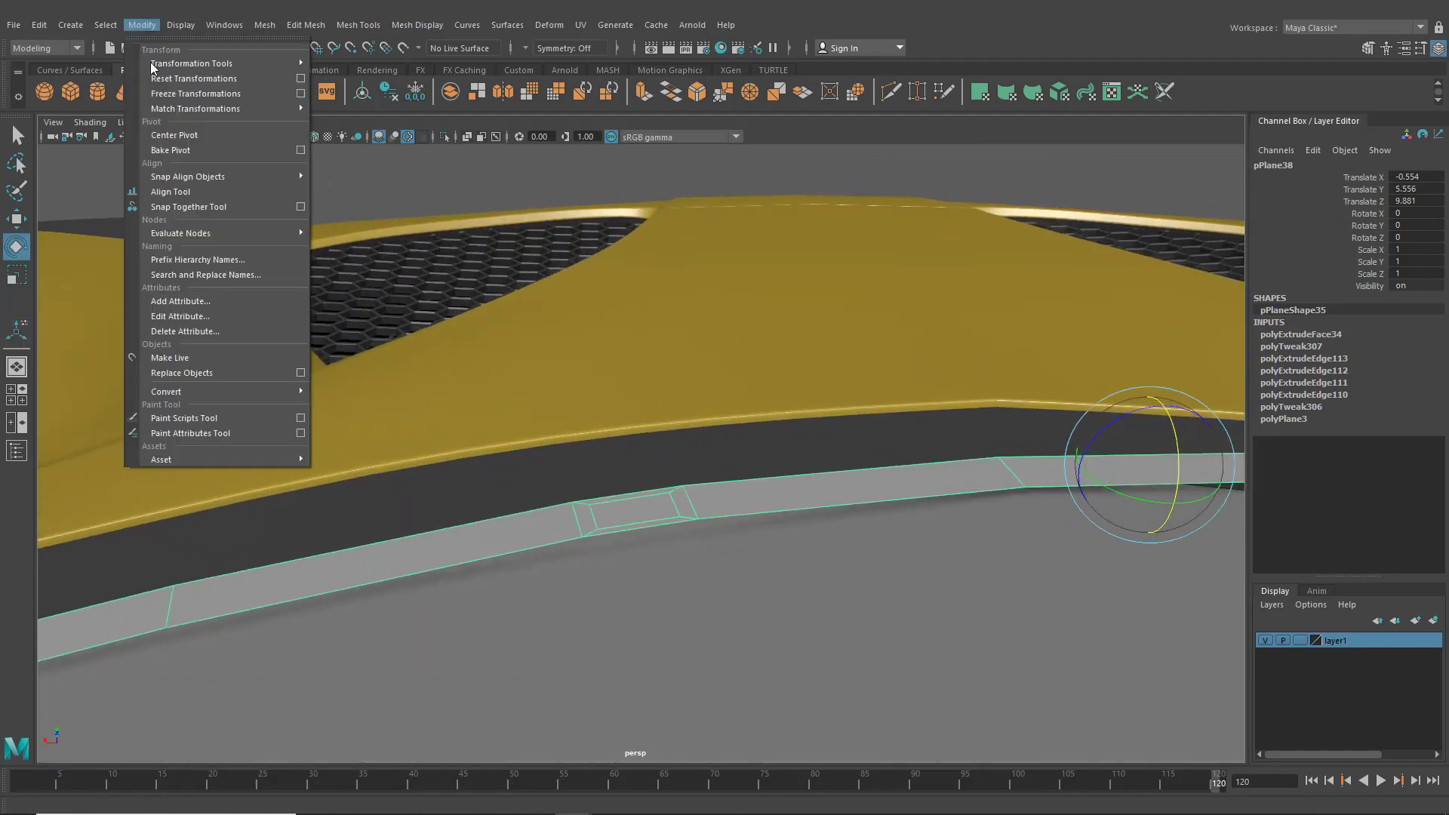
left_click(188, 139)
left_click_drag(574, 363, 786, 392, "alt")
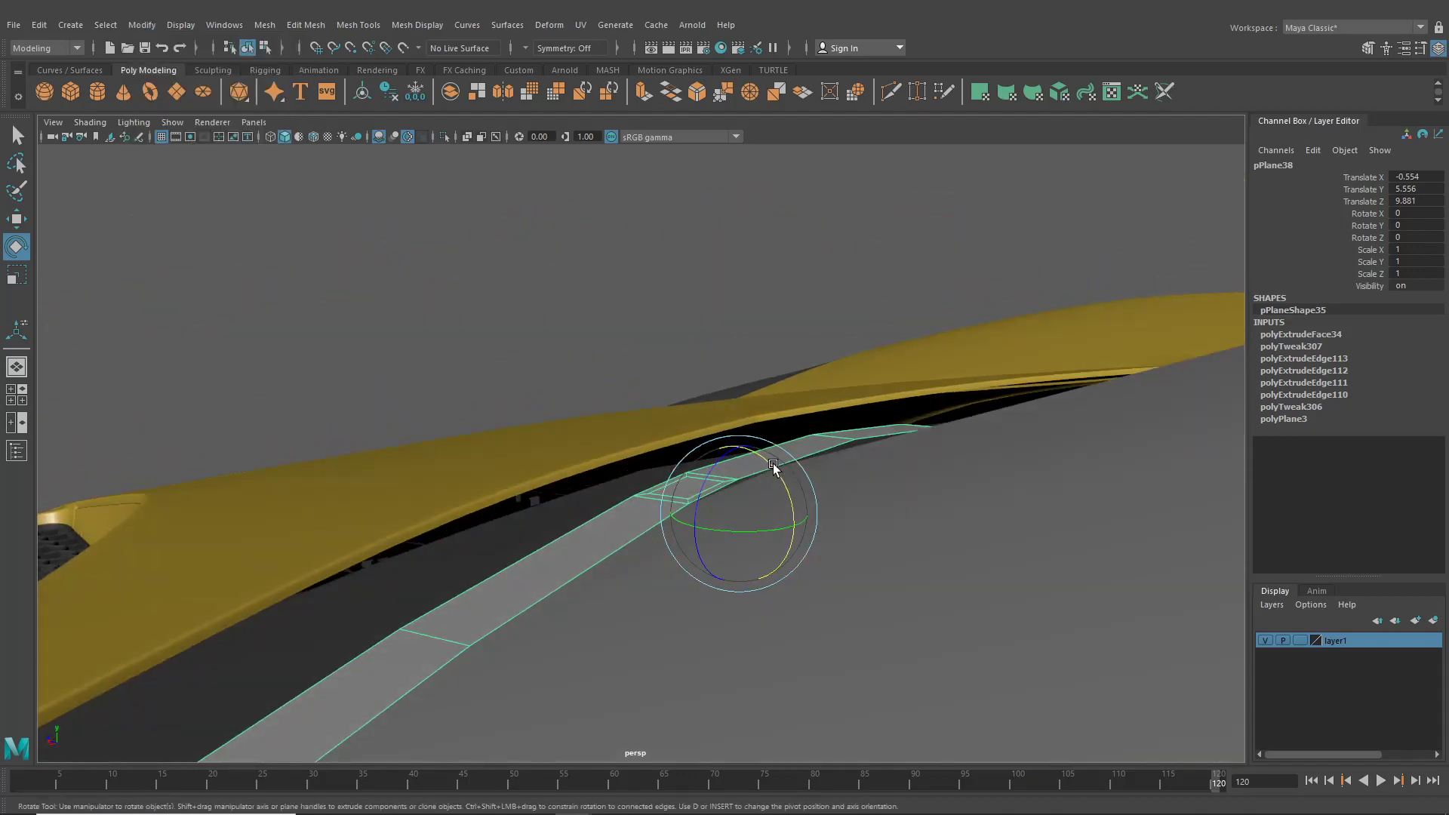
left_click_drag(773, 466, 729, 503)
key("space")
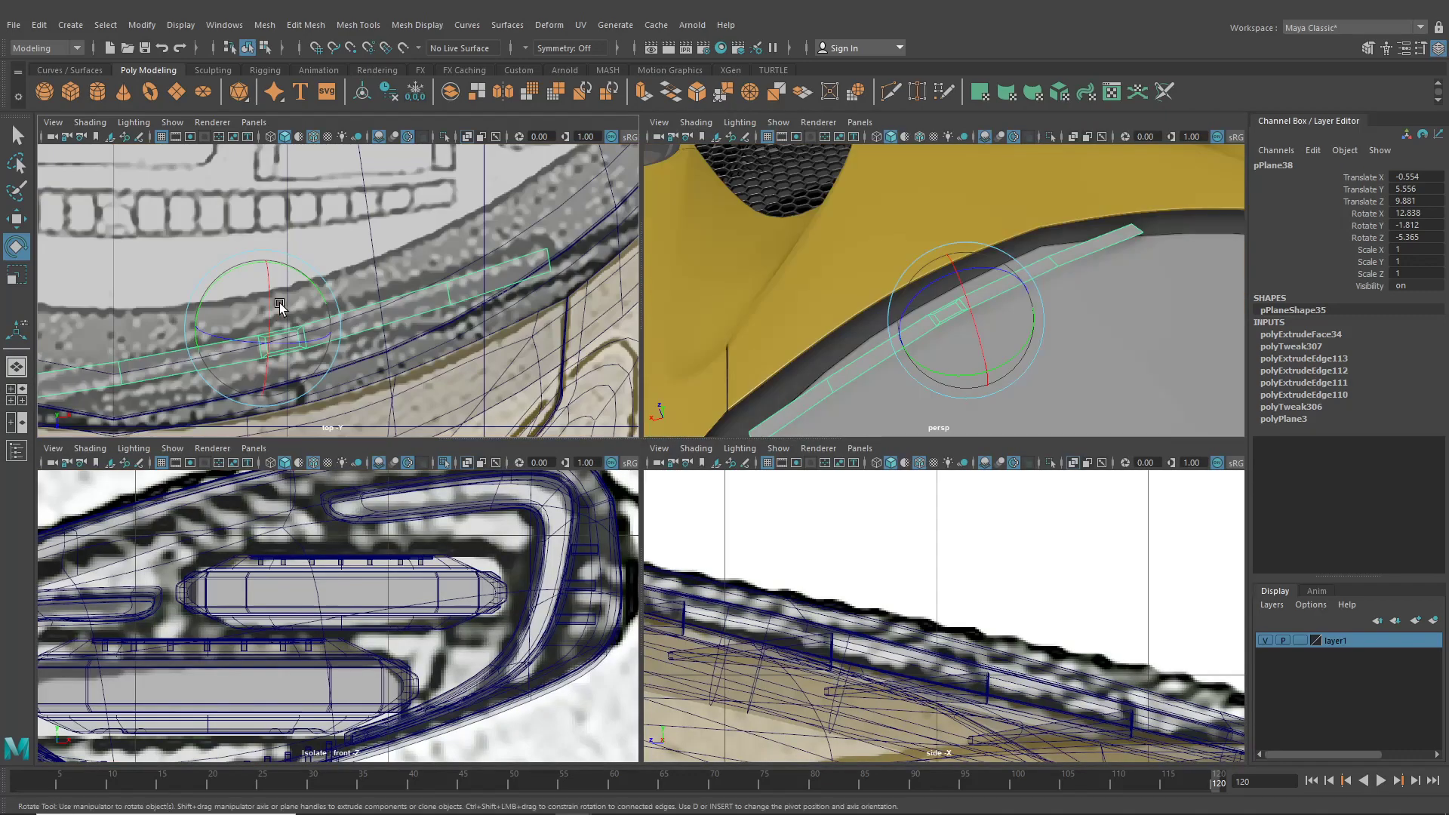
left_click_drag(321, 355, 321, 347)
left_click_drag(848, 293, 1090, 299, "alt")
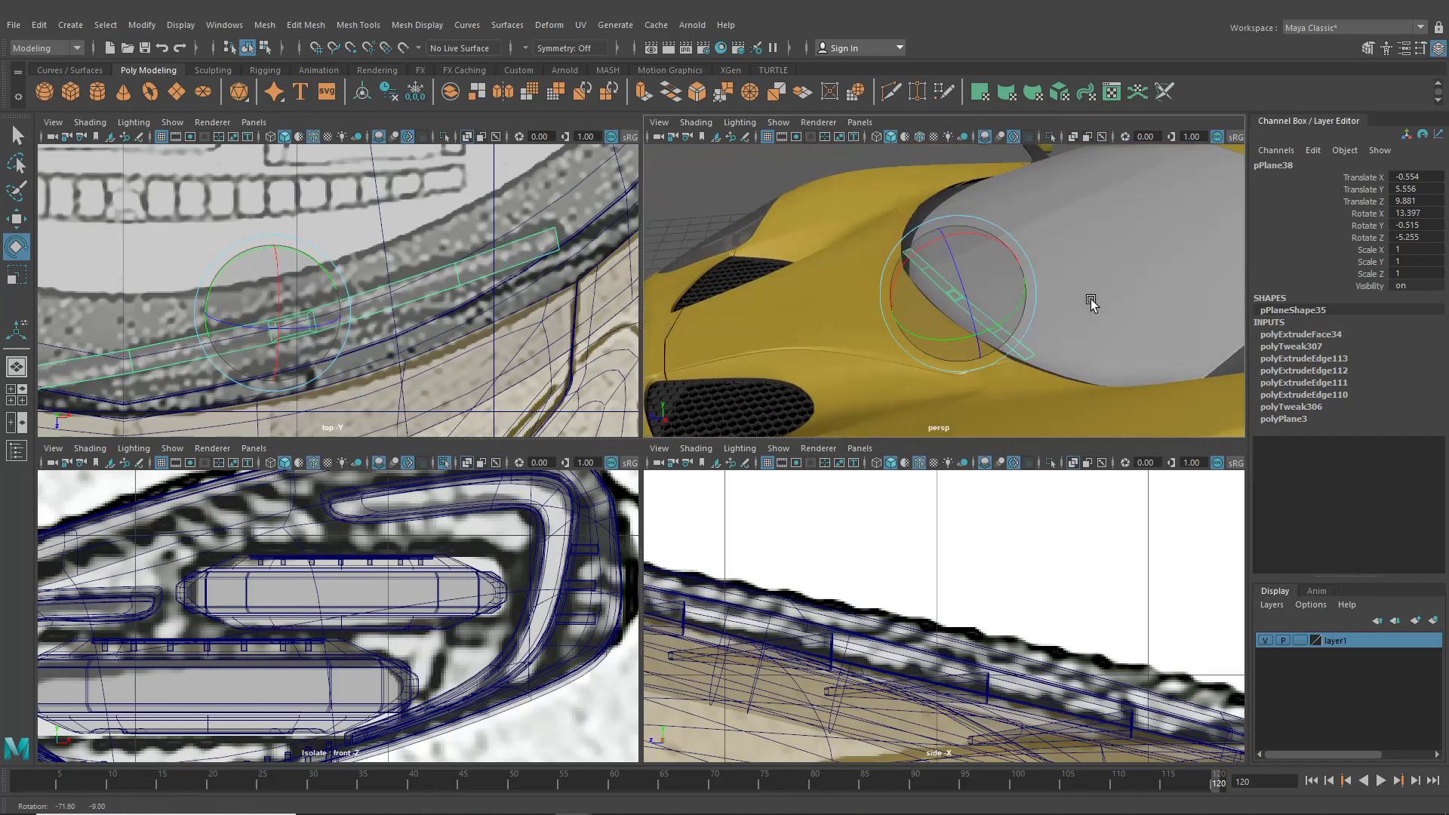
Select the inset face on the short segment and extrude it outward about 0.099 in Local Translate Z
scroll(968, 301, "up", 3)
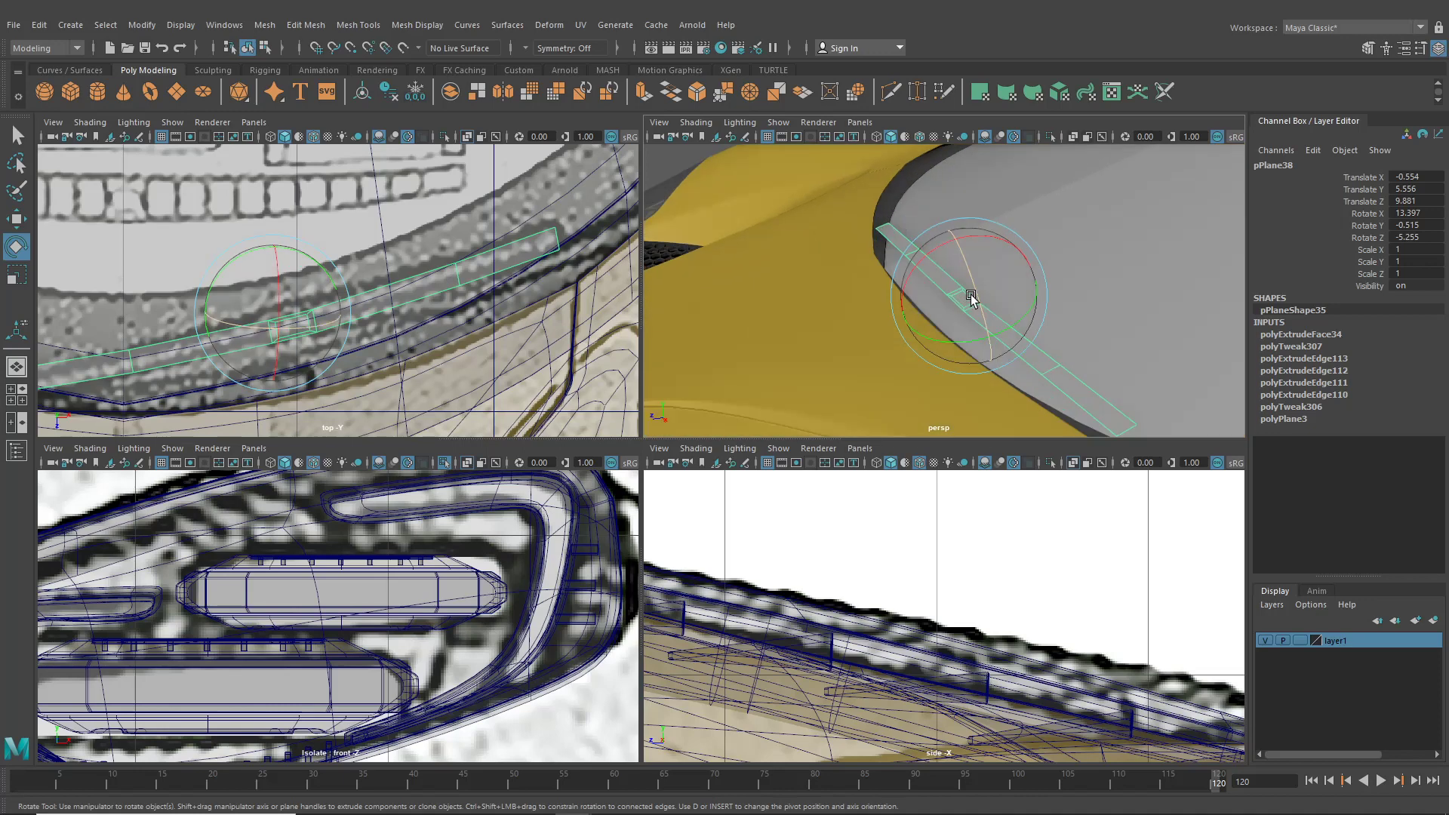
right_click_drag(971, 296, 964, 345)
left_click(961, 294)
scroll(961, 313, "up", 3)
left_click(971, 309)
key("q")
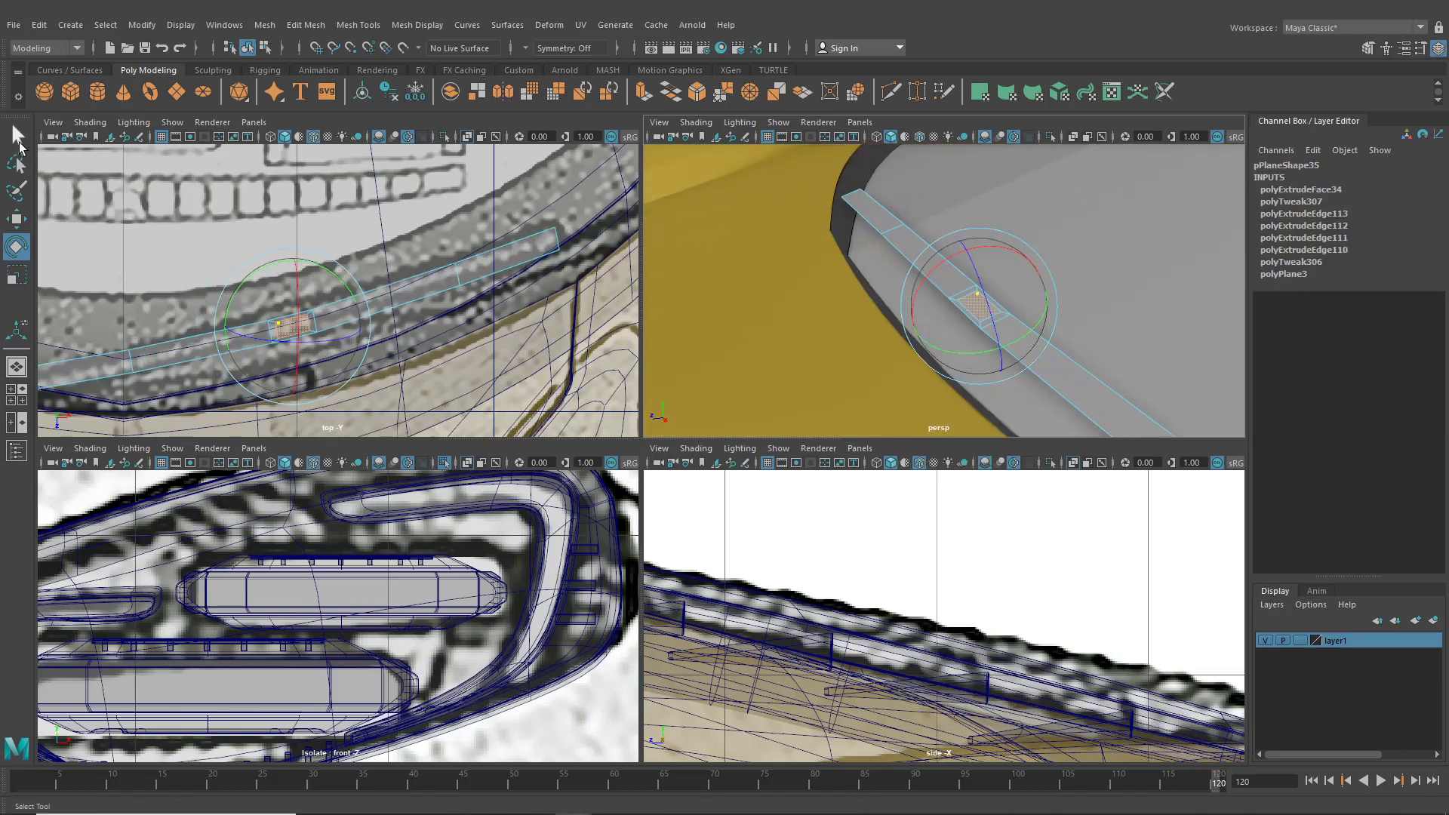
key("ctrl+e")
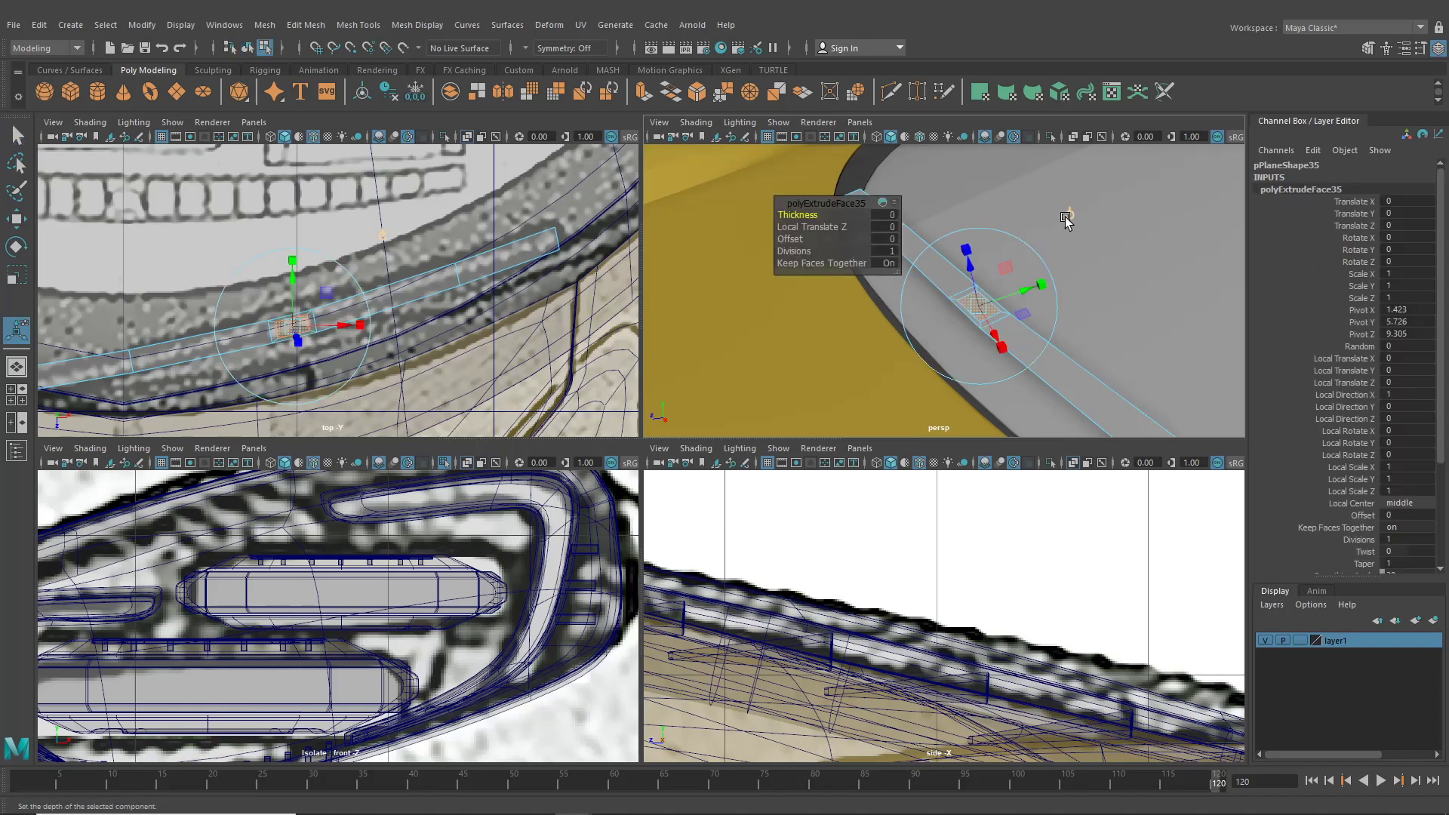
left_click(1065, 218)
left_click_drag(980, 264, 980, 260)
Narrow the extruded face to about 0.68 in Local Scale Y and tilt it to about 2.912, 1.116, 3.872 in Local Rotate
left_click_drag(1007, 332, 966, 253, "alt")
mouse_move(1016, 294)
left_mouse_down()
mouse_move(1030, 297)
mouse_move(1014, 293)
left_mouse_up()
left_click_drag(1016, 295, 1015, 357, "alt")
left_click(1010, 359)
scroll(340, 331, "up", 4)
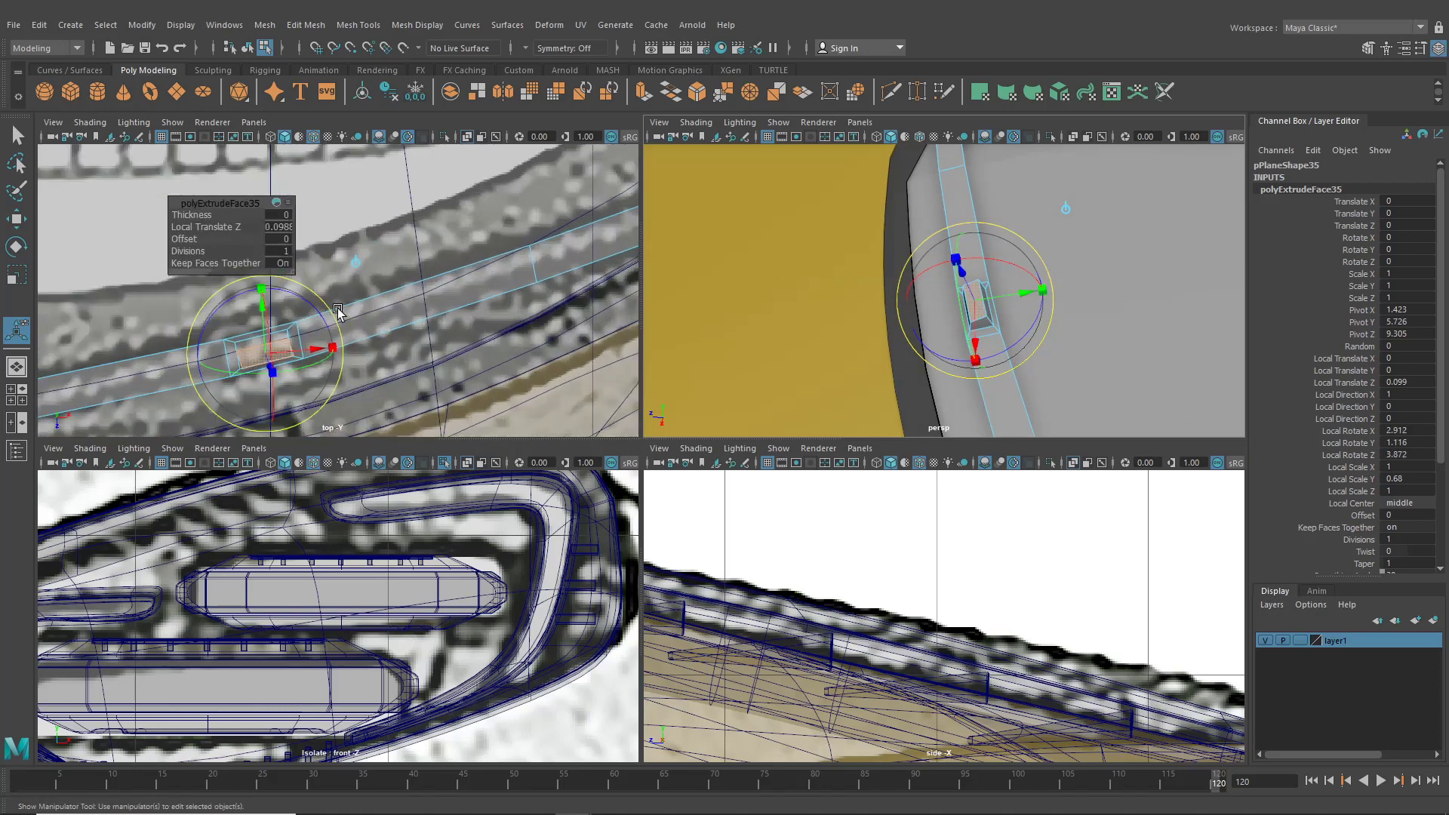
Switch the strip to vertex editing and move the raised block's upper inner corner vertex inward in the top view
scroll(411, 301, "up", 4)
middle_click_drag(339, 330, 427, 286, "alt")
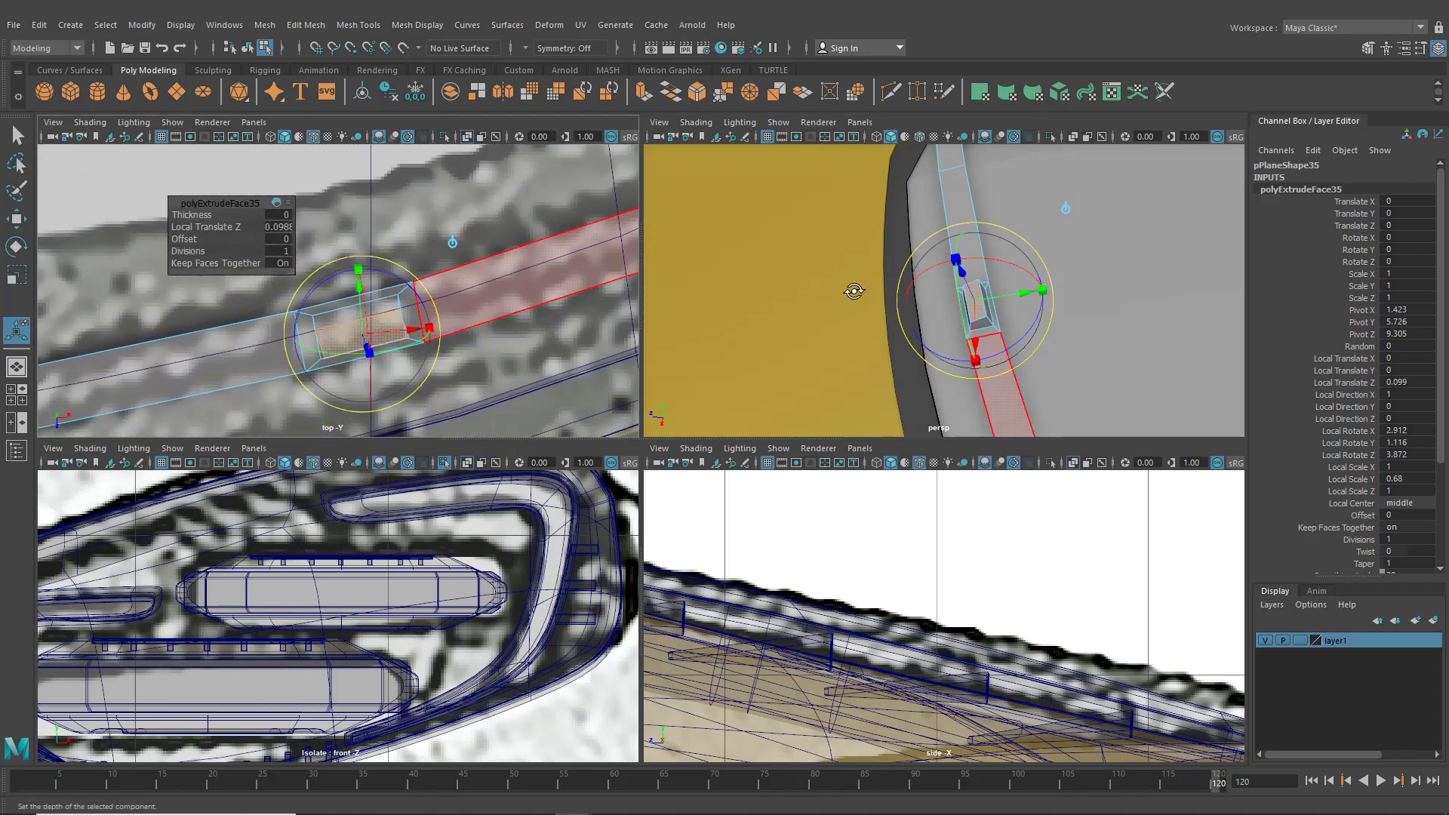
left_click_drag(854, 292, 1024, 239, "alt")
right_click_drag(401, 320, 333, 320)
key("w")
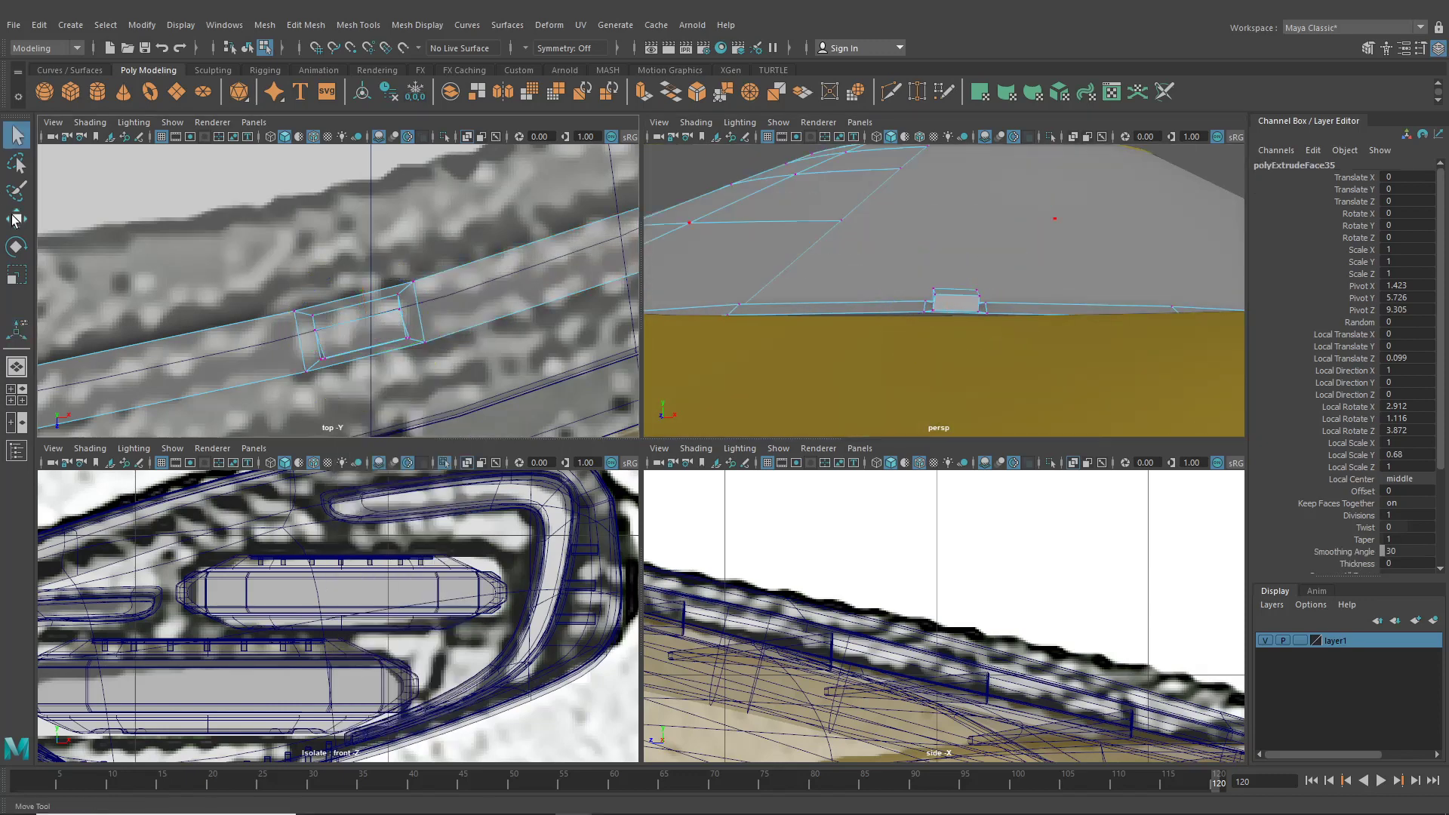
left_click_drag(309, 330, 333, 337)
left_click_drag(874, 214, 1068, 245, "alt")
scroll(303, 324, "up", 2)
left_click_drag(304, 326, 316, 328)
Move the raised block's remaining three top-face corner vertices in the top view to straighten its outline
left_click_drag(405, 305, 414, 313)
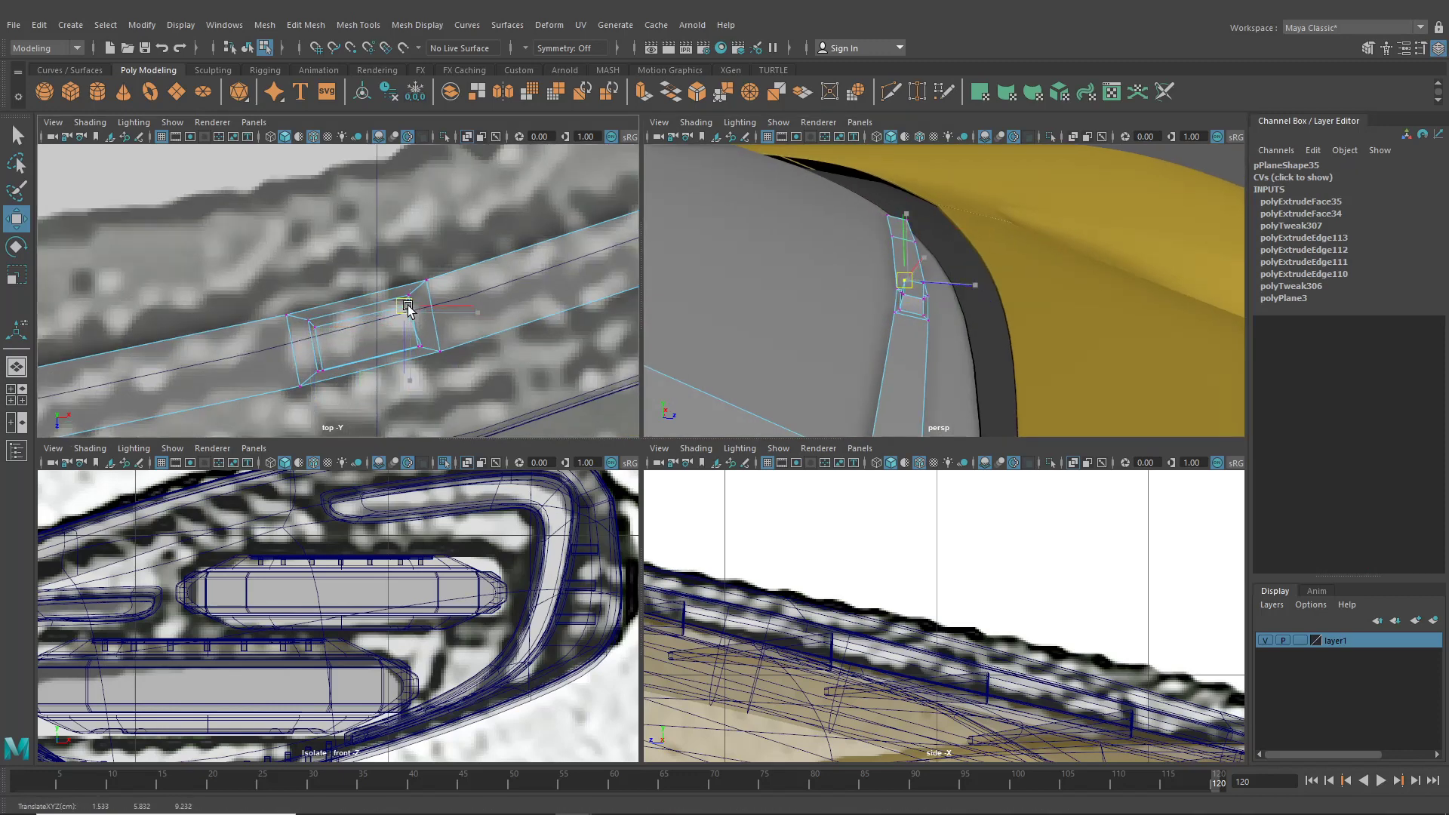
left_click(323, 364)
left_click_drag(324, 365, 333, 365)
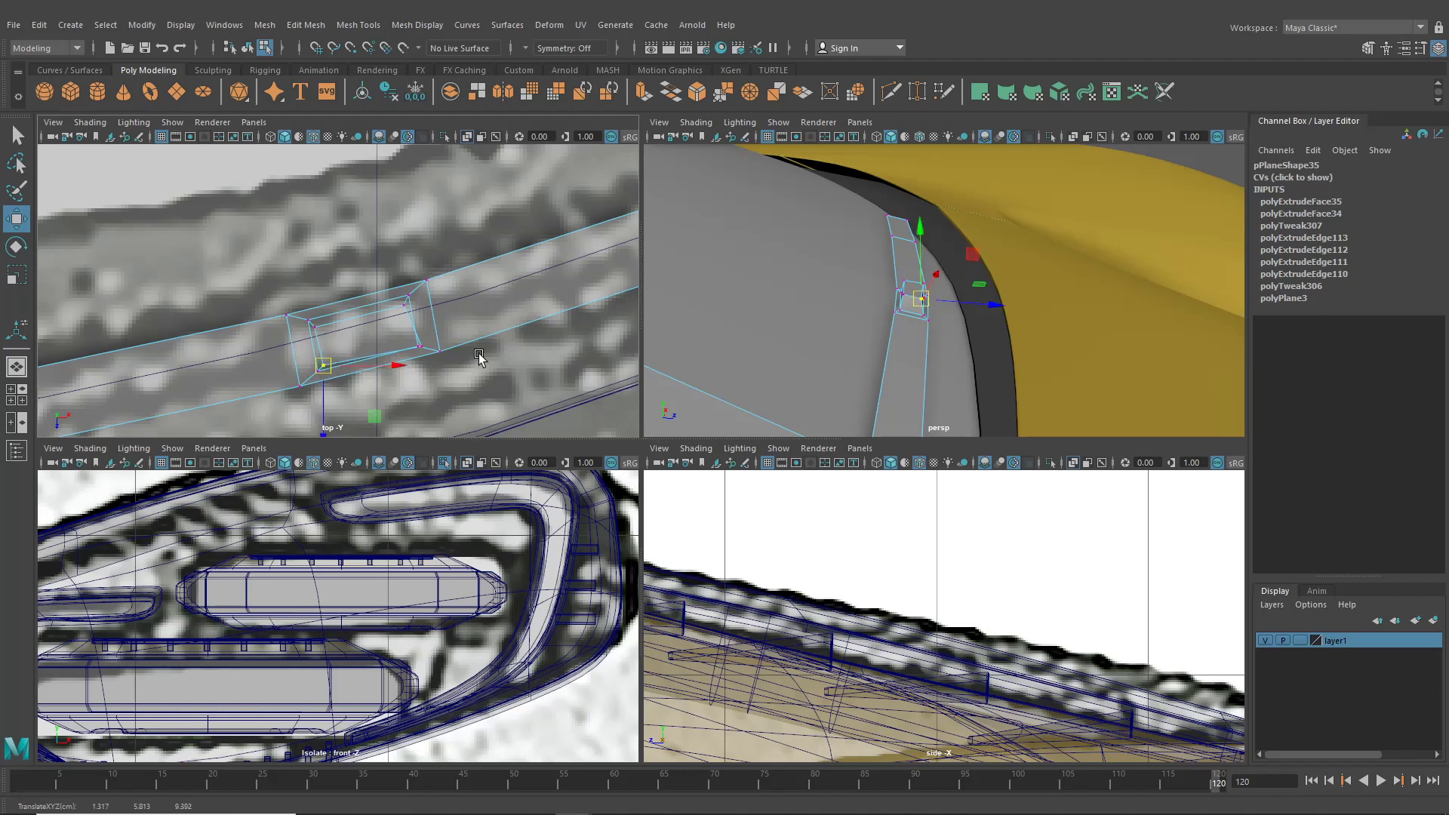
left_click_drag(425, 348, 417, 348)
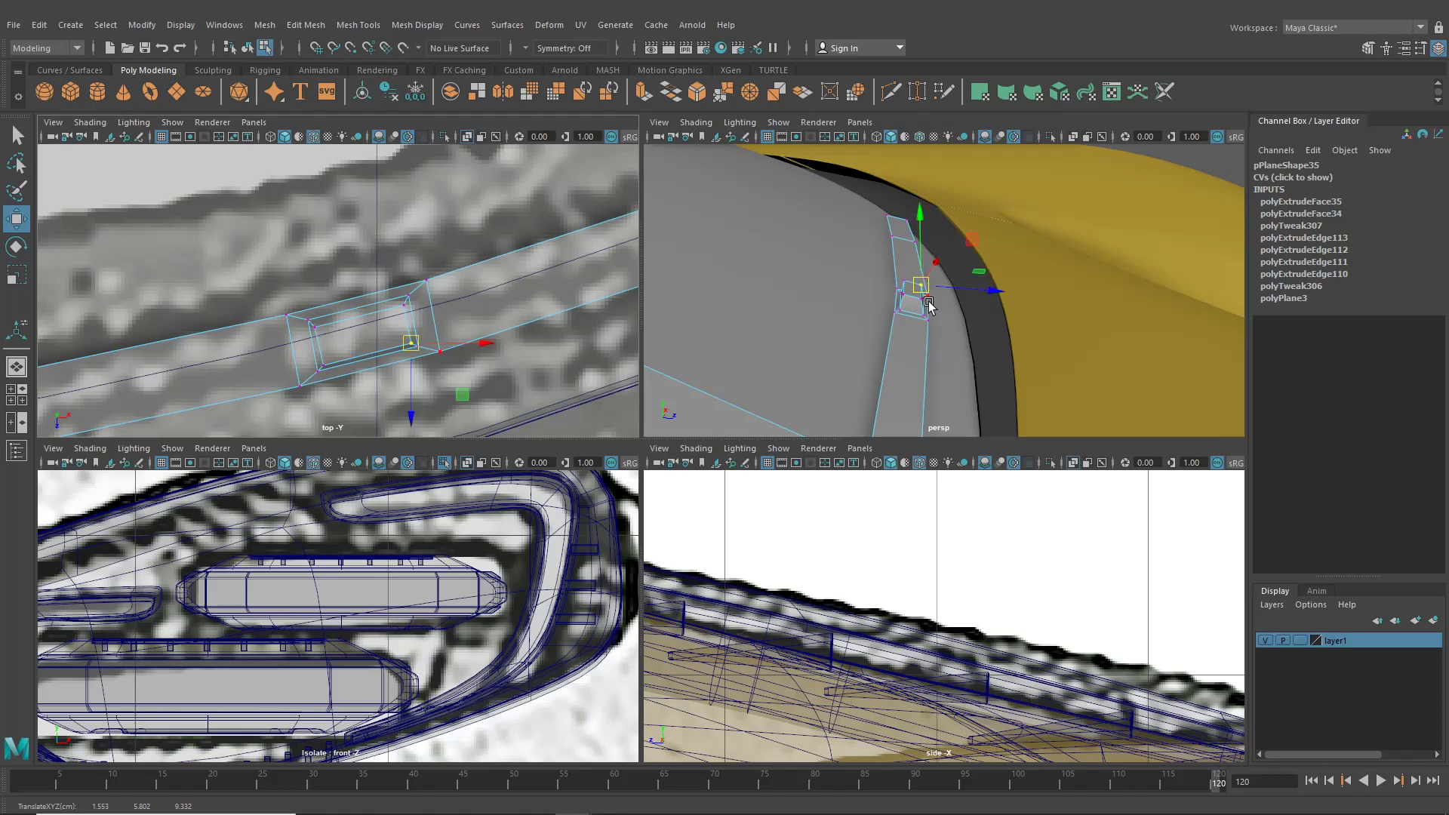
Select the raised block's upper corner vertex in the perspective view and adjust its height
scroll(351, 327, "down", 10)
scroll(351, 328, "up", 5)
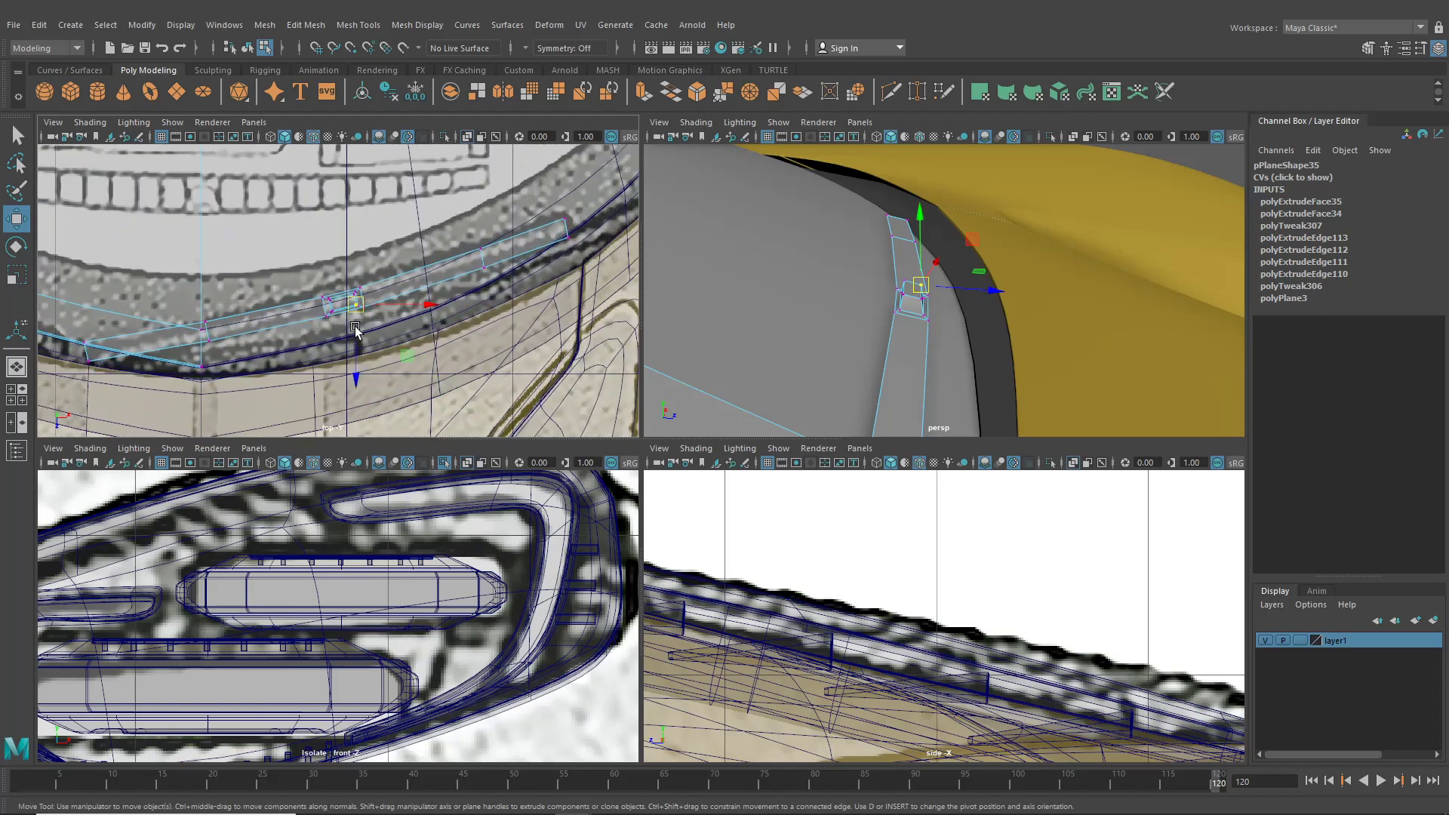
middle_click_drag(356, 330, 339, 328, "alt")
left_click_drag(992, 324, 951, 284, "alt")
left_click(884, 296, "shift")
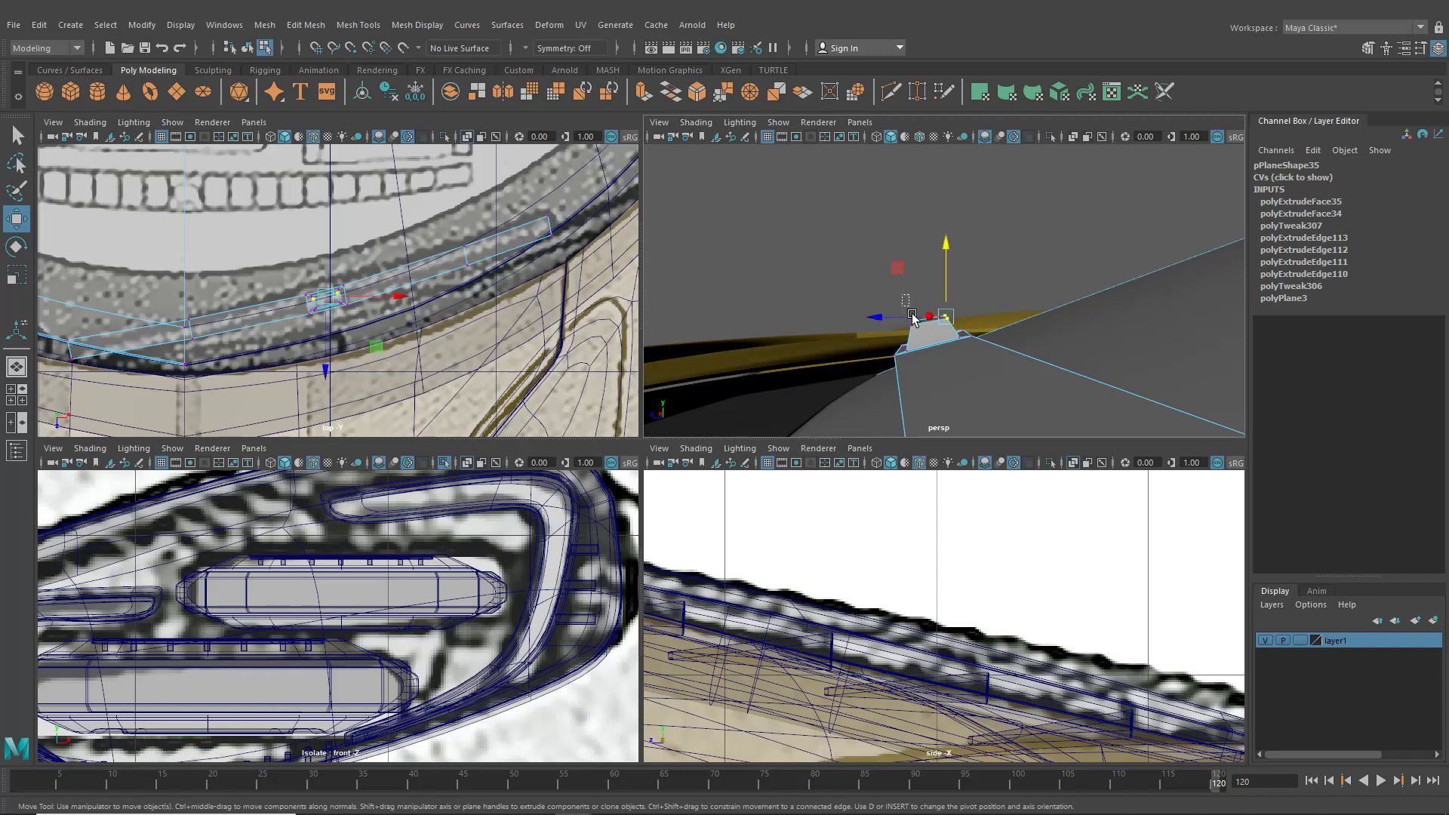
key("ctrl+z")
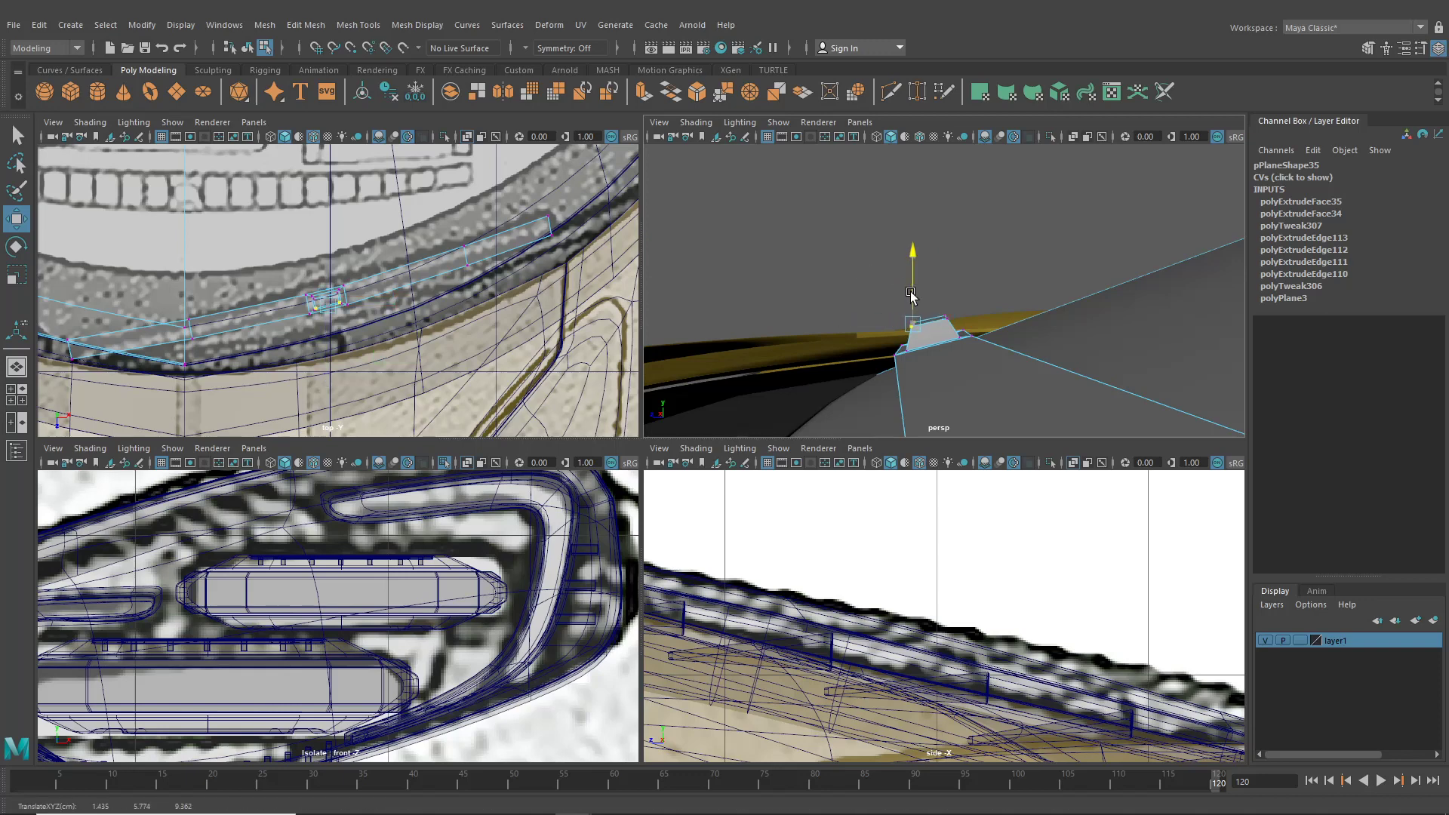
Select the raised block's end face and extrude it along the strip to about 1.413 in Translate X and -0.234 in Translate Z
right_click_drag(932, 330, 919, 346)
left_click(918, 346)
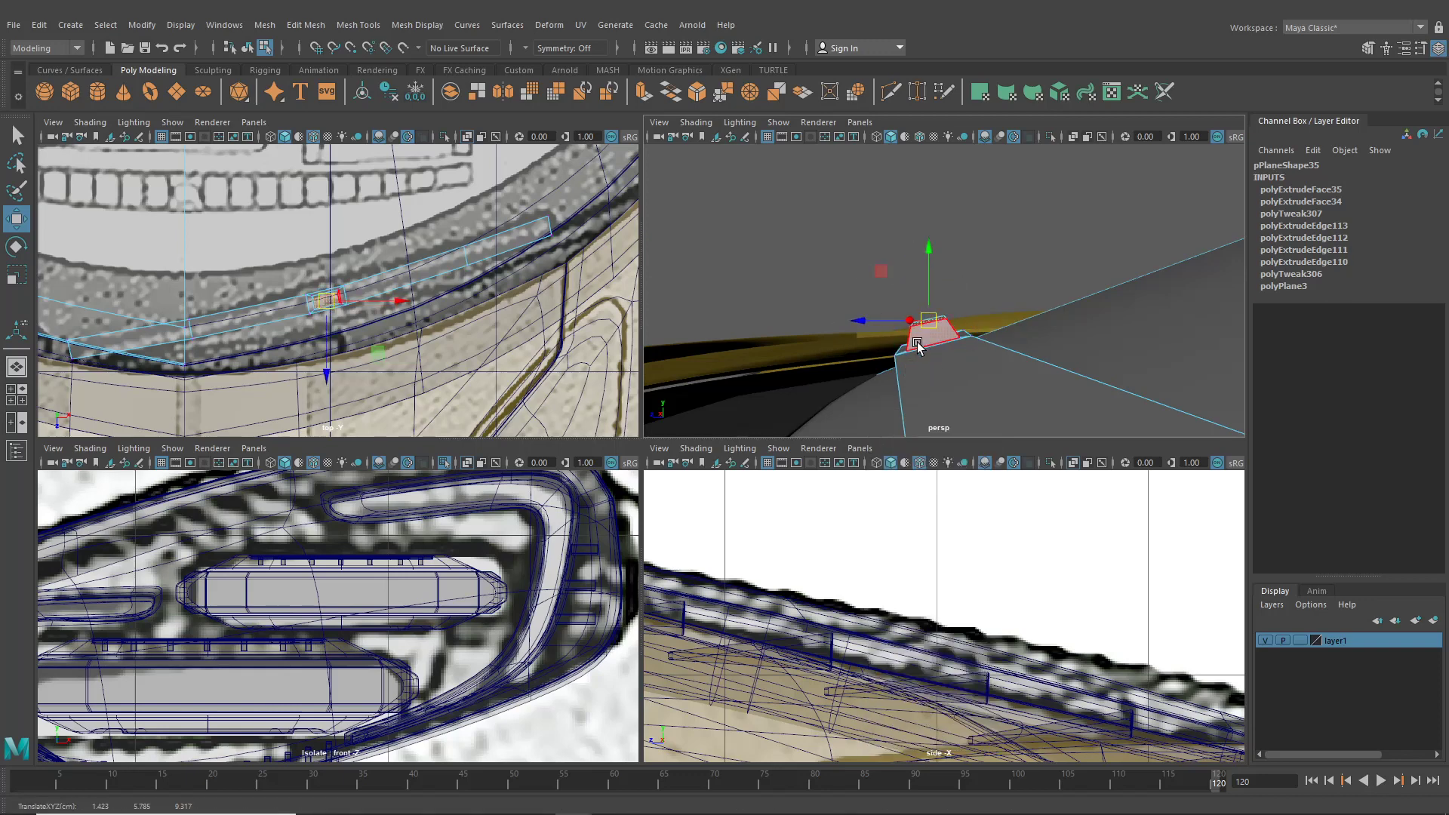
left_click(921, 340)
scroll(887, 347, "down", 5)
left_click_drag(887, 347, 1010, 431, "alt")
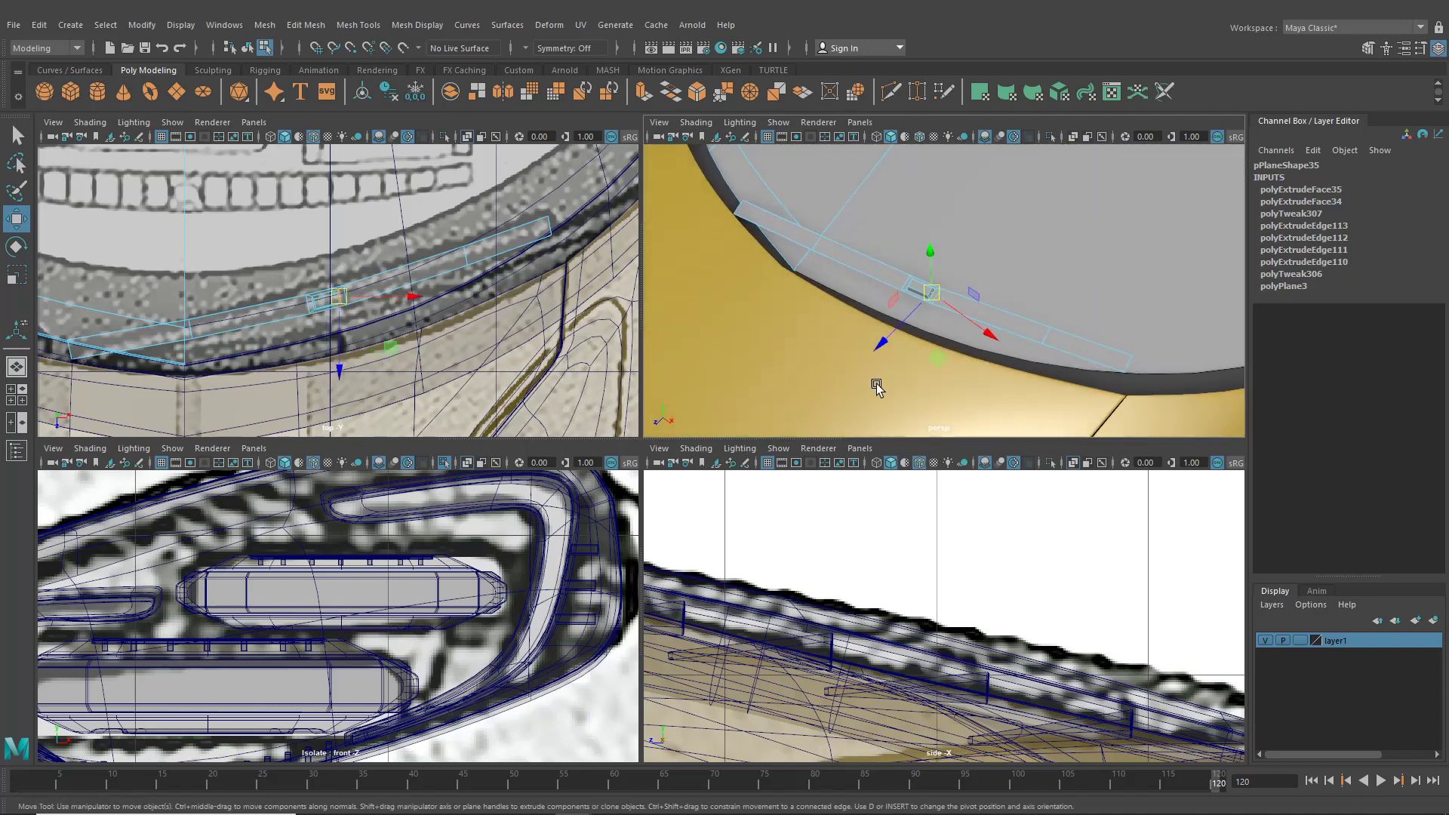
key("ctrl+e")
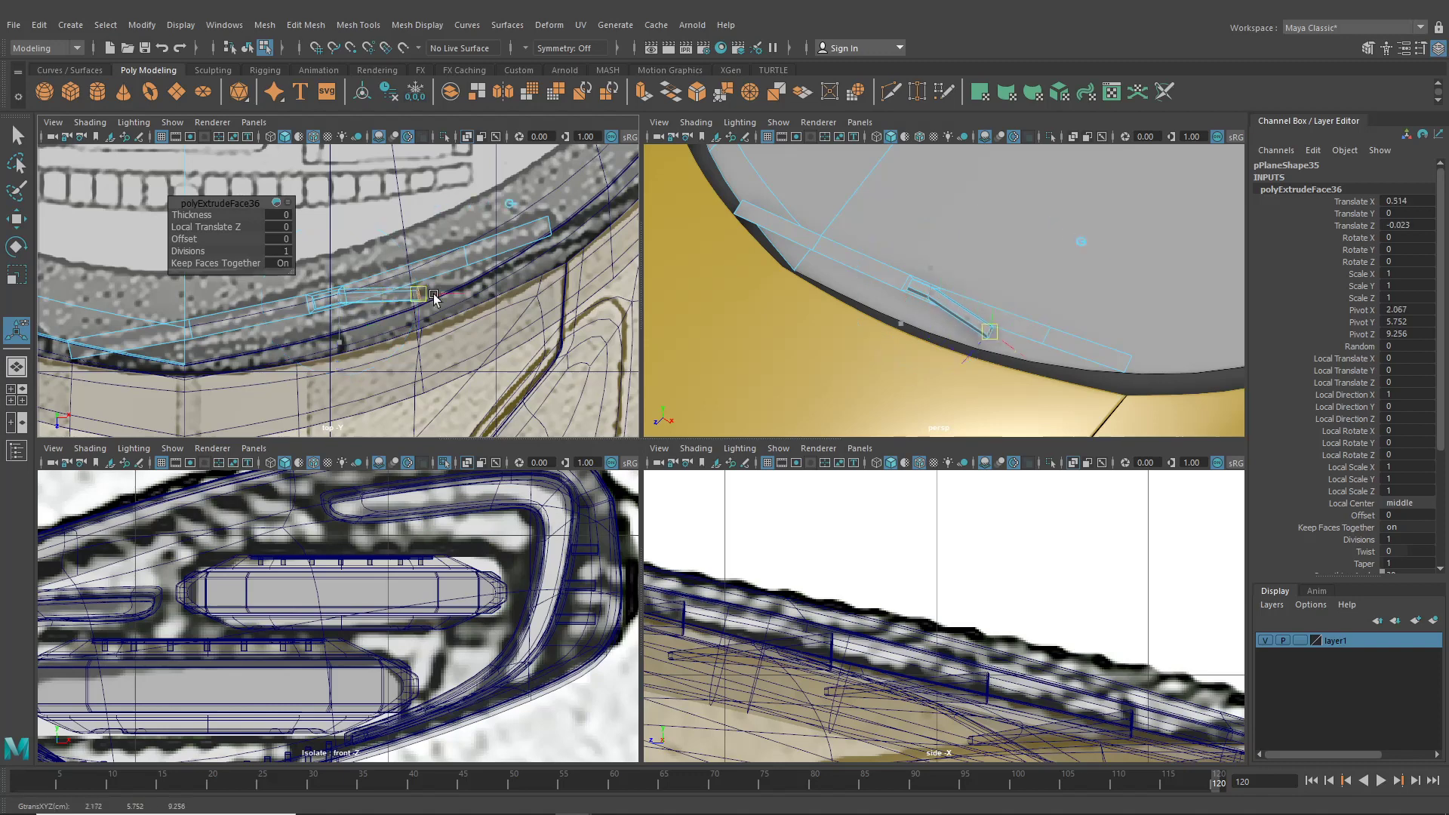
left_click_drag(435, 299, 481, 278)
Lower the extruded arm's end face to about -0.062 in Translate Y
left_click_drag(952, 317, 1023, 286, "alt")
middle_click_drag(1043, 306, 965, 297, "alt")
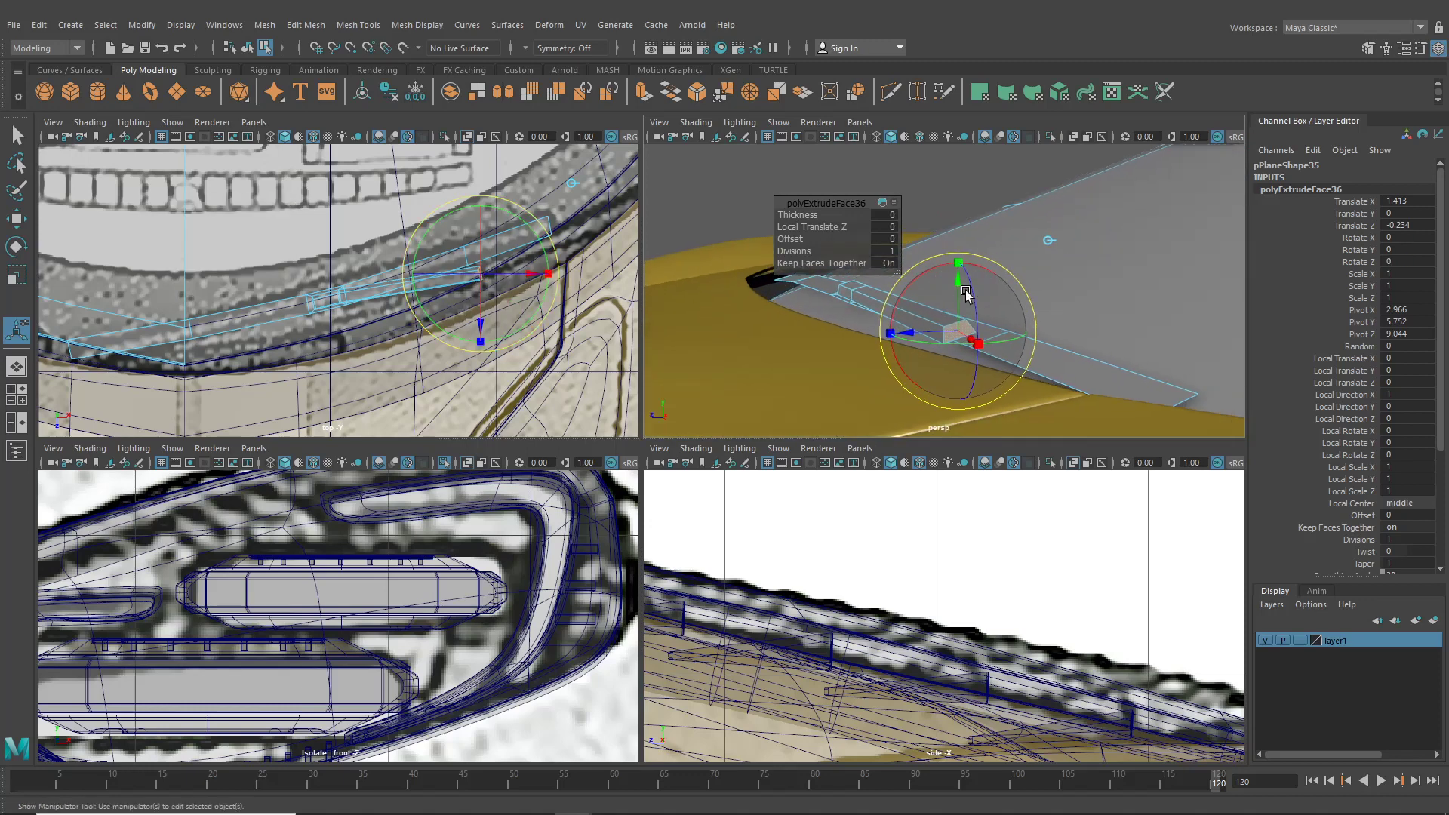
left_click_drag(960, 284, 964, 301)
left_click_drag(964, 300, 808, 280, "alt")
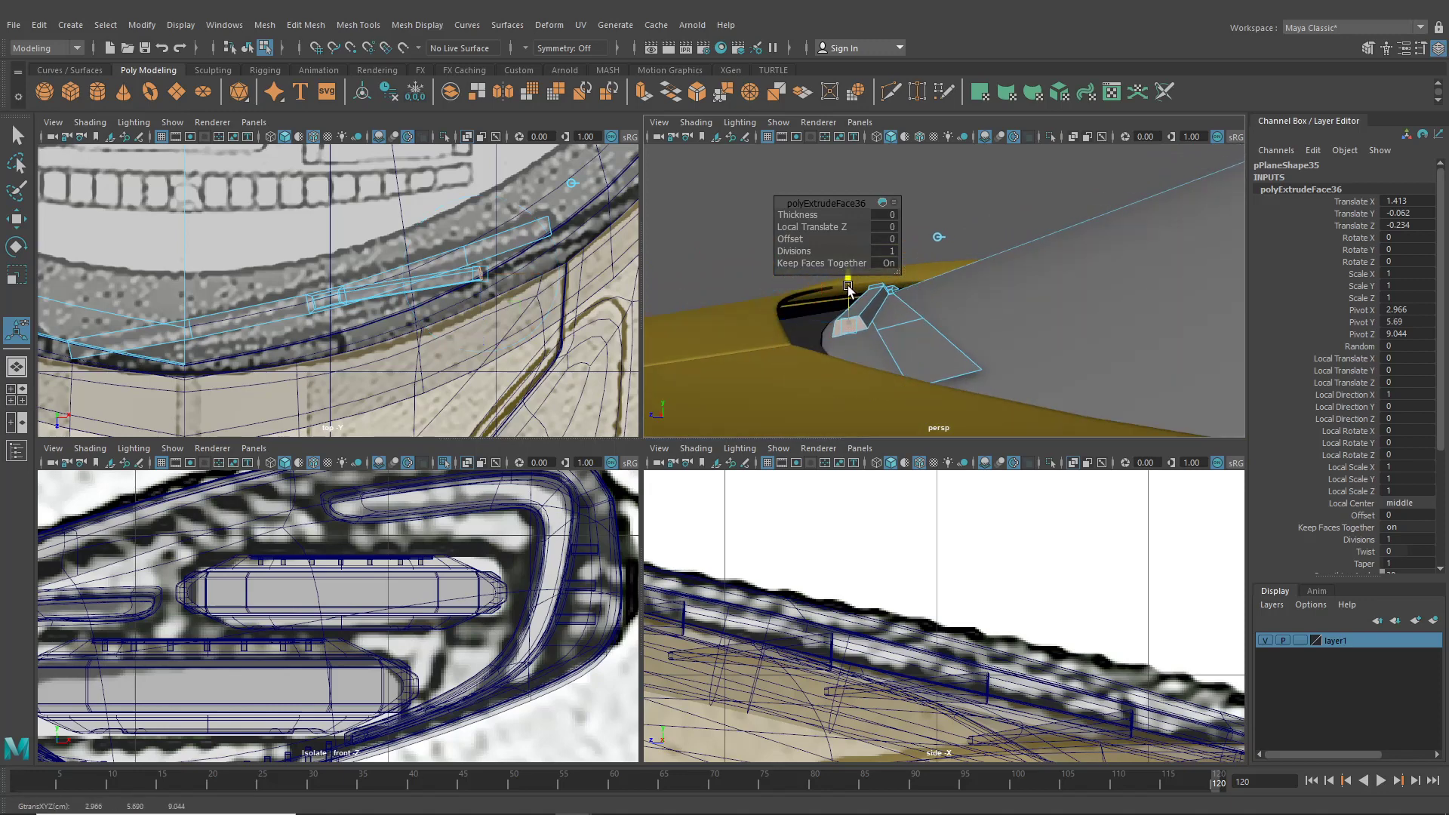
Extrude the arm's end face again by about 1.723 in Translate X and -0.725 in Translate Z, and scale it to about 1.598 in Scale Z
middle_click_drag(448, 269, 428, 276, "alt")
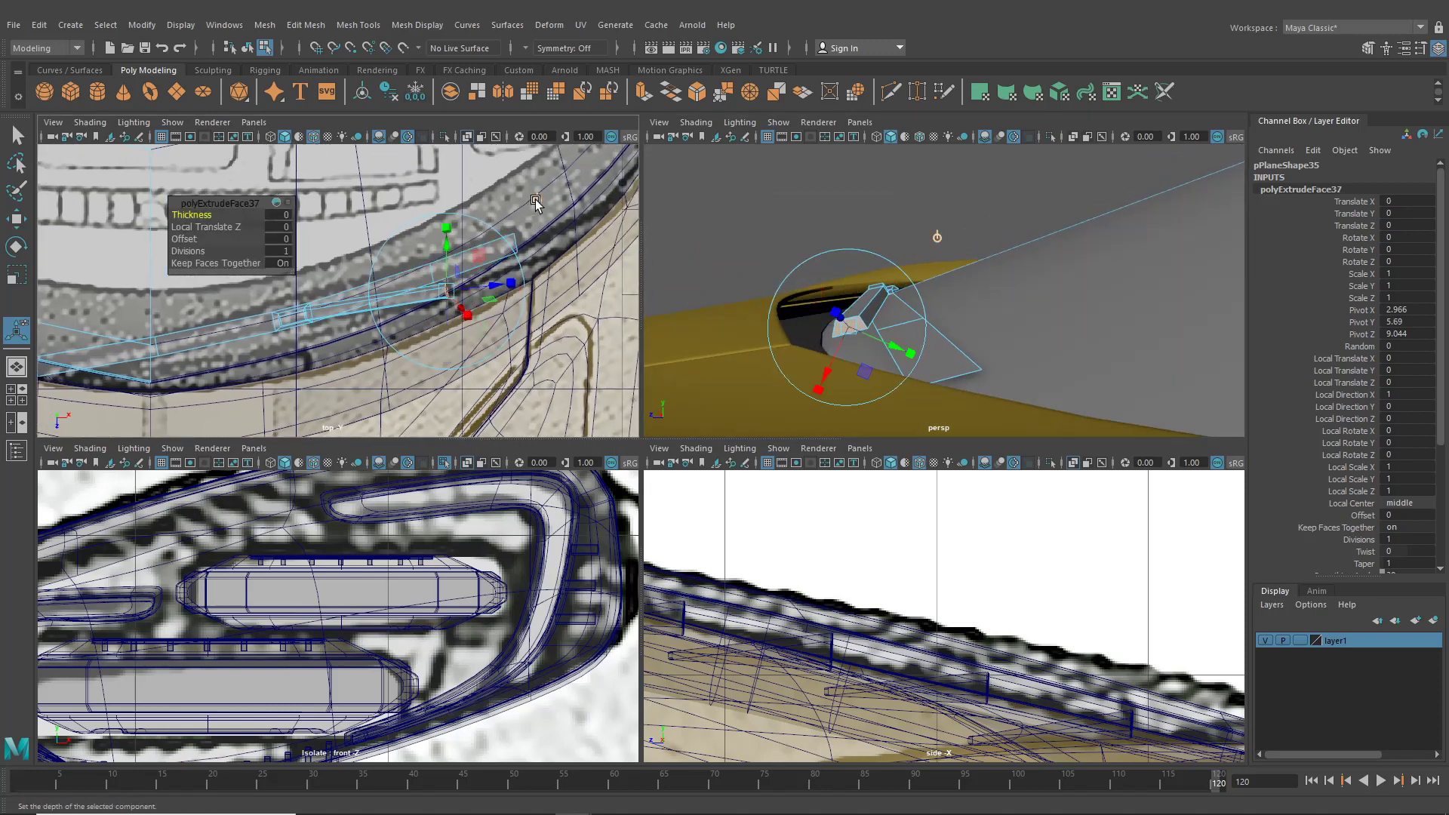
left_click_drag(489, 289, 619, 220)
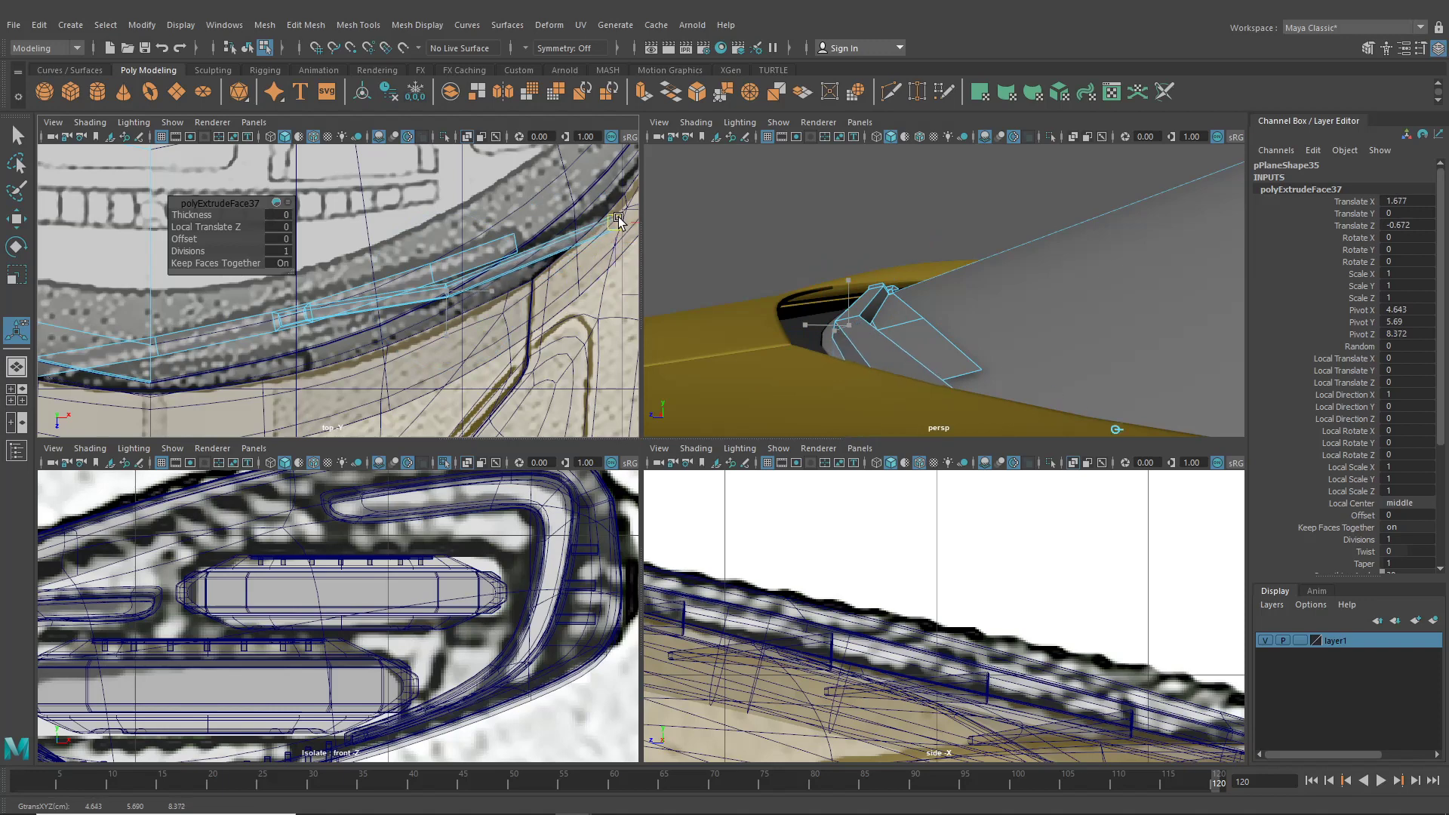
left_click_drag(922, 348, 1077, 417, "alt")
middle_click_drag(1077, 417, 857, 355, "alt")
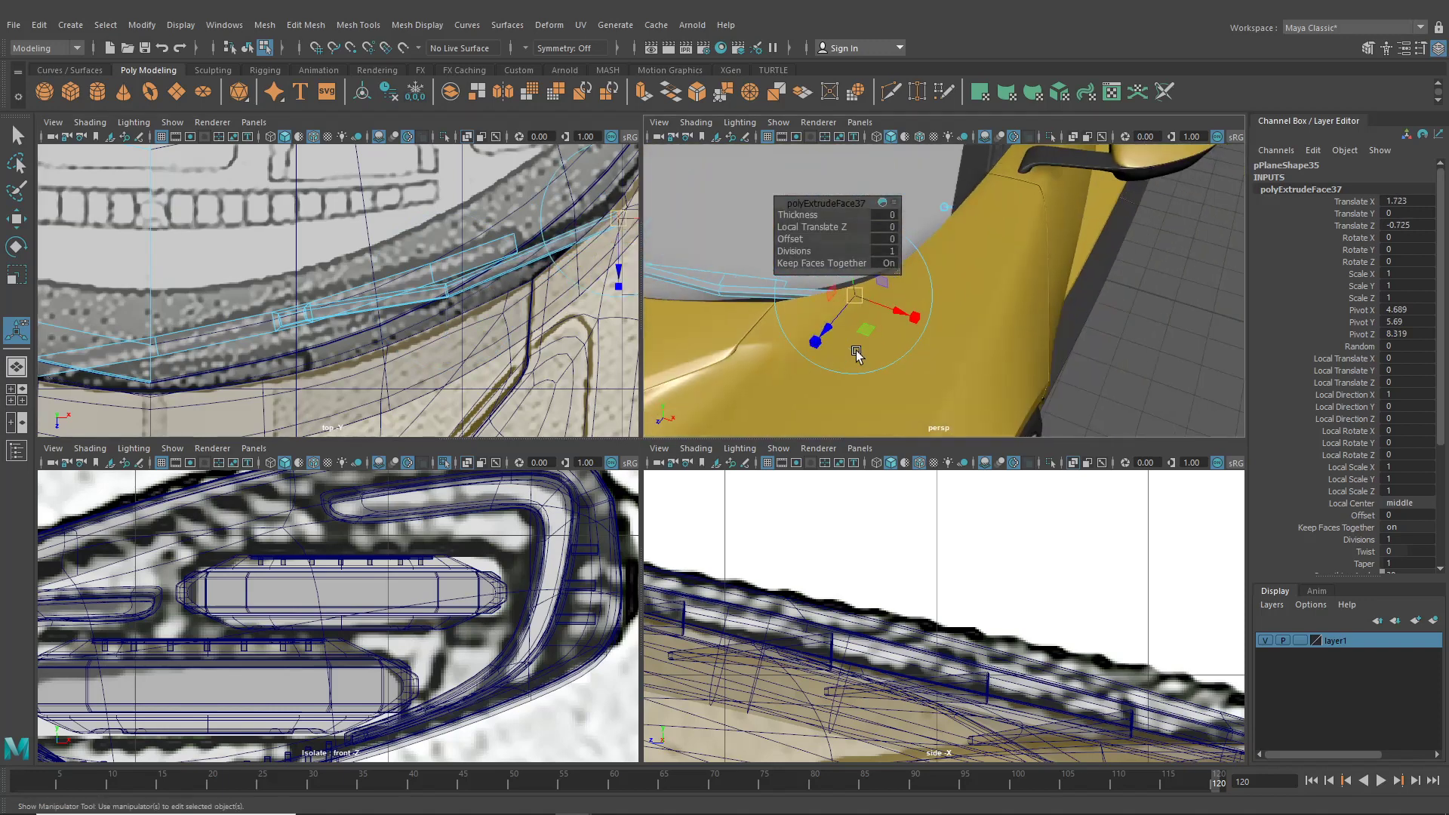
left_click_drag(858, 355, 876, 402, "alt")
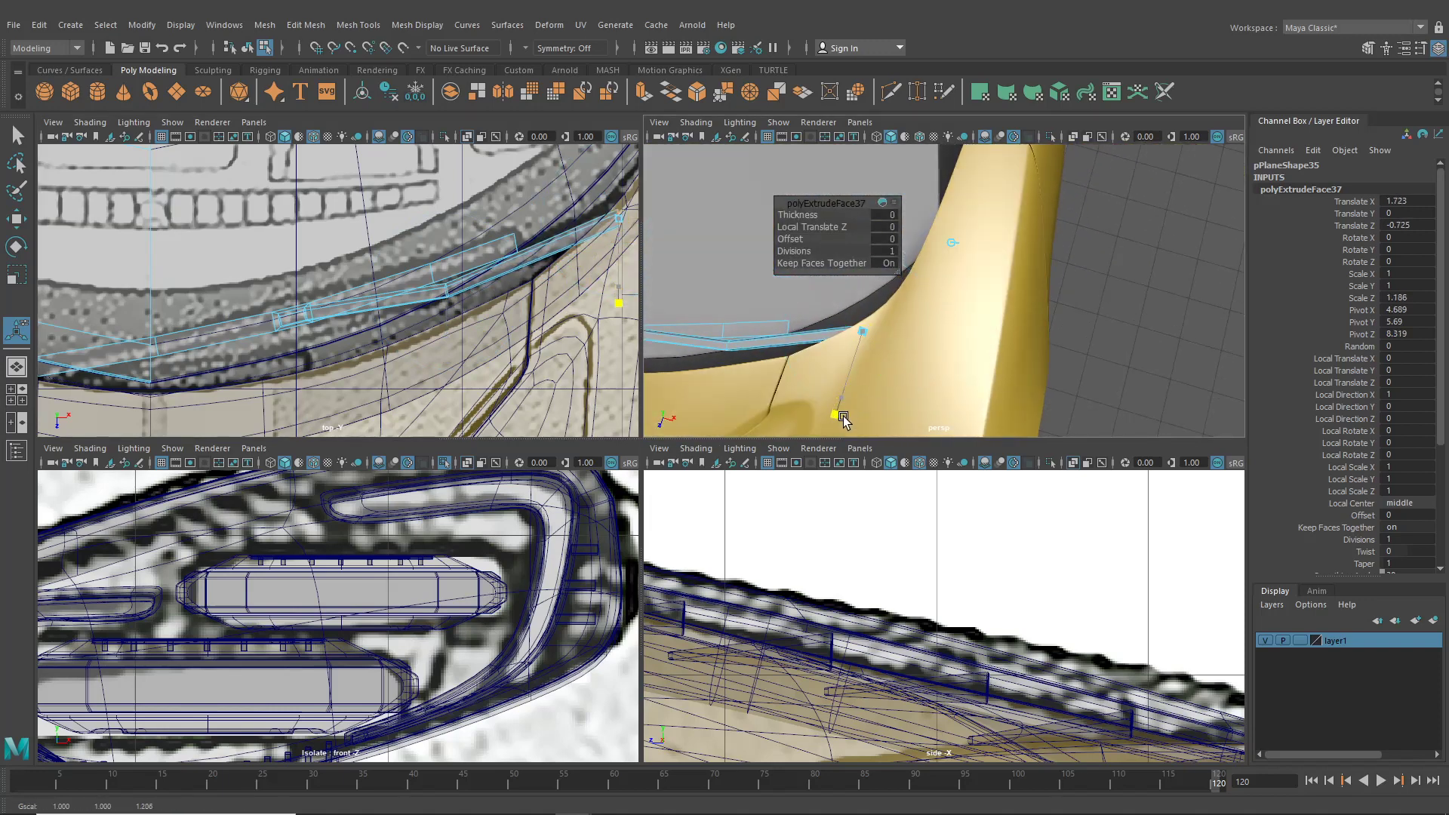
left_click_drag(855, 392, 797, 342, "alt")
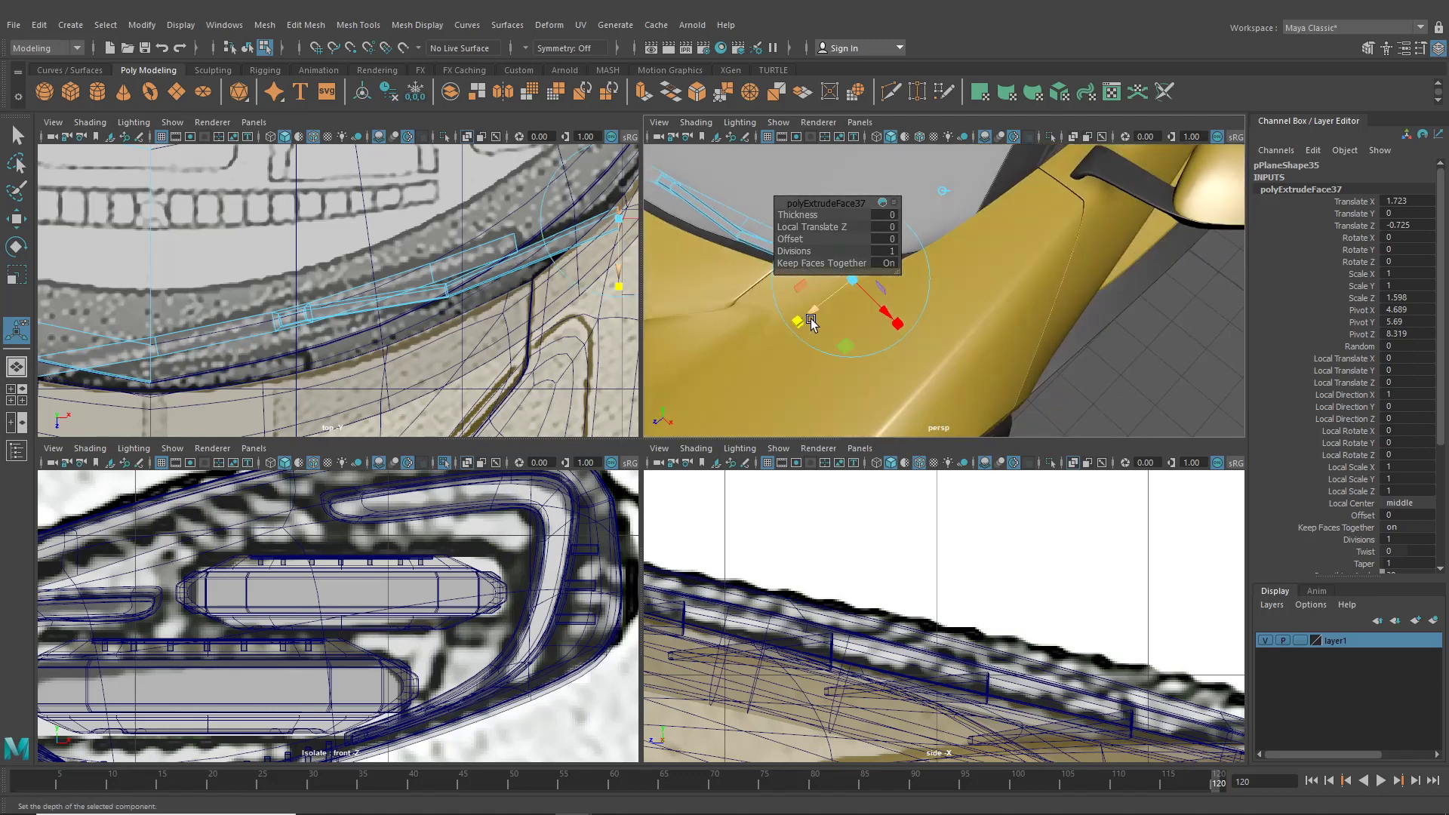
left_click_drag(908, 336, 1072, 331, "alt")
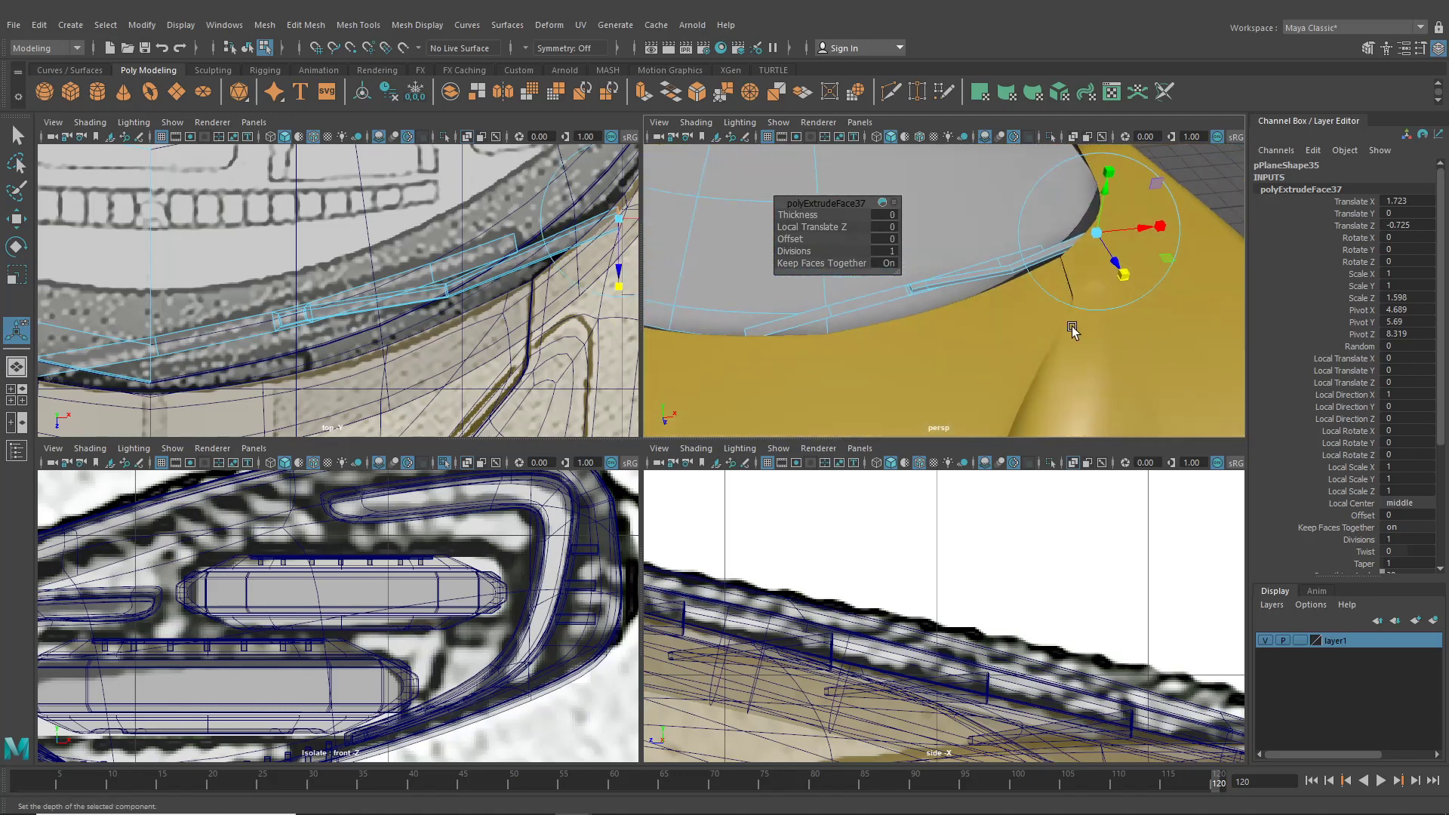
Select the wiper strip's outer border edges and extrude them to about -0.068 in Local Translate Z to give the strip thickness
left_click(248, 48)
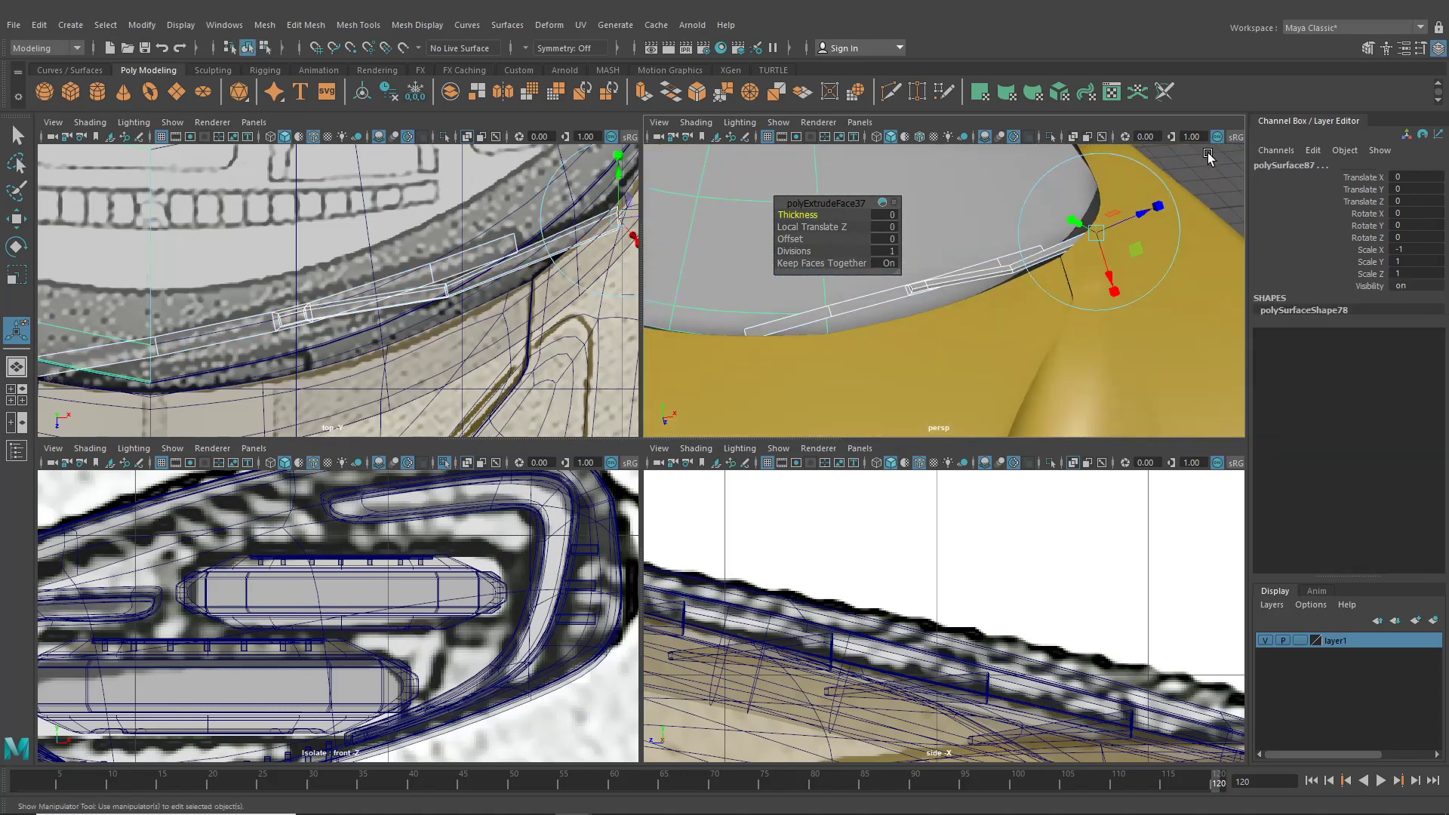
left_click(919, 277)
key("space")
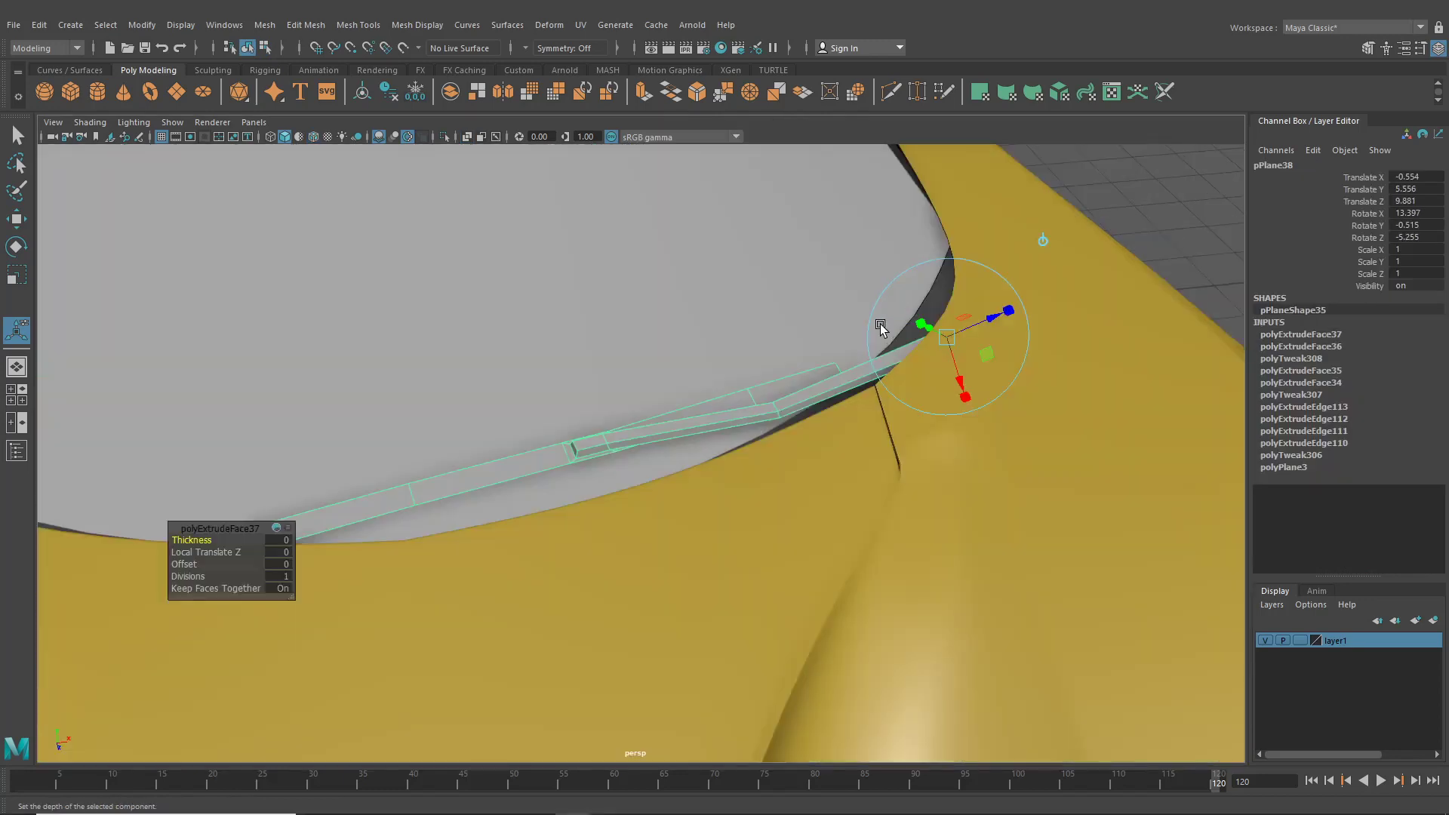
left_click_drag(881, 328, 681, 415, "alt")
right_click_drag(664, 383, 664, 424)
left_click_drag(646, 343, 670, 397, "alt")
key("ctrl+e")
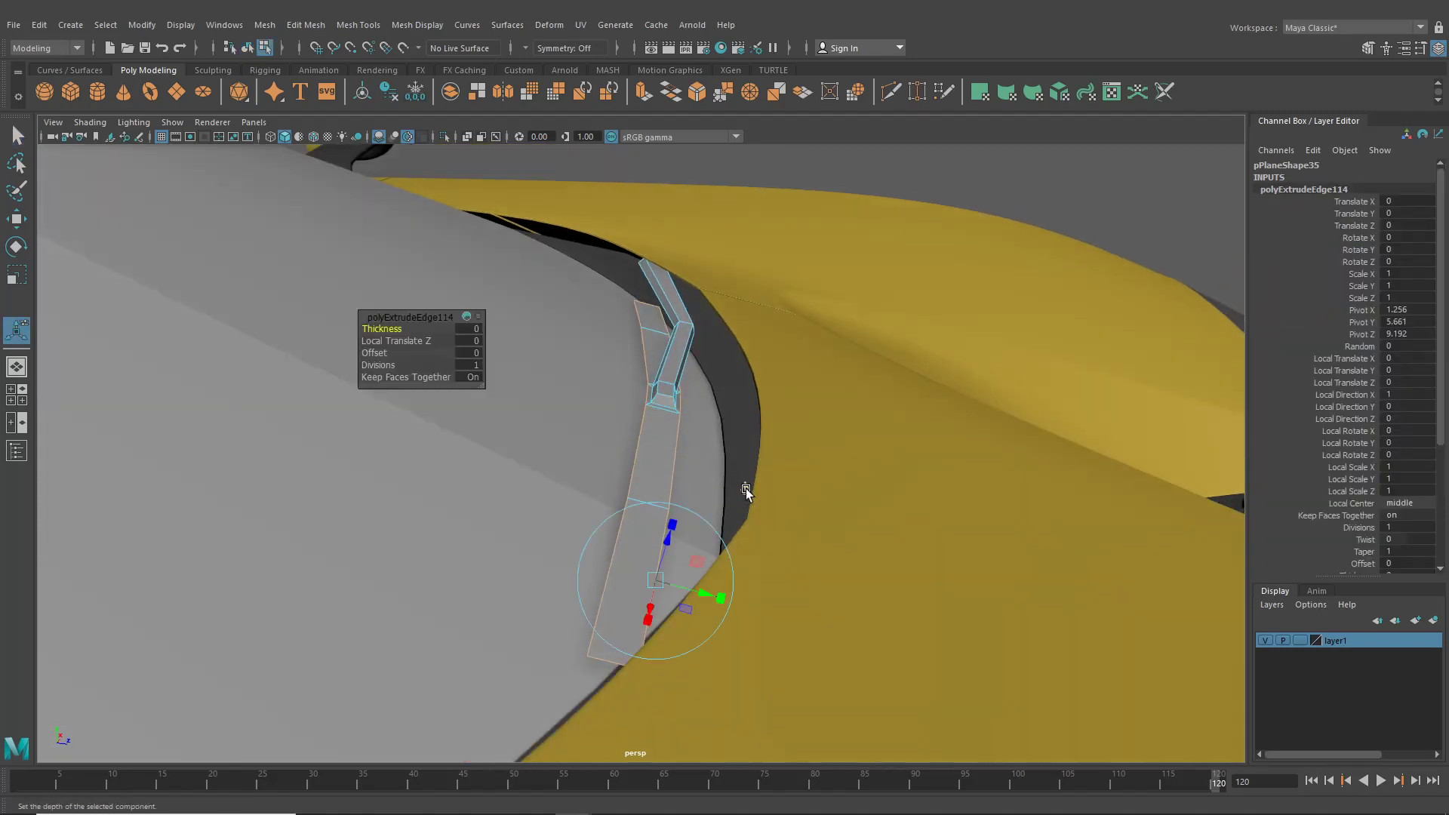
left_click_drag(746, 488, 703, 433, "alt")
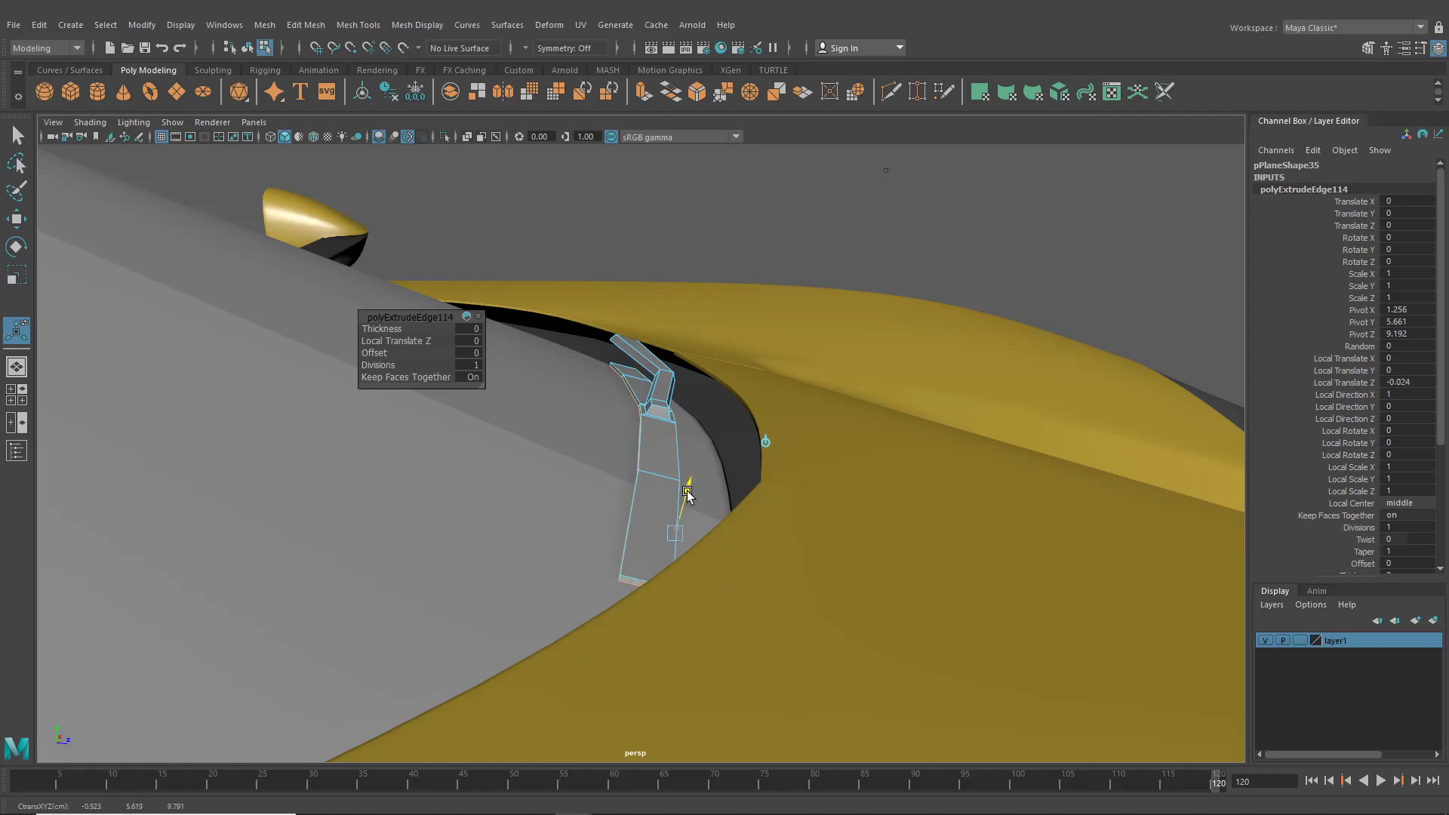
left_click_drag(687, 494, 743, 426, "alt")
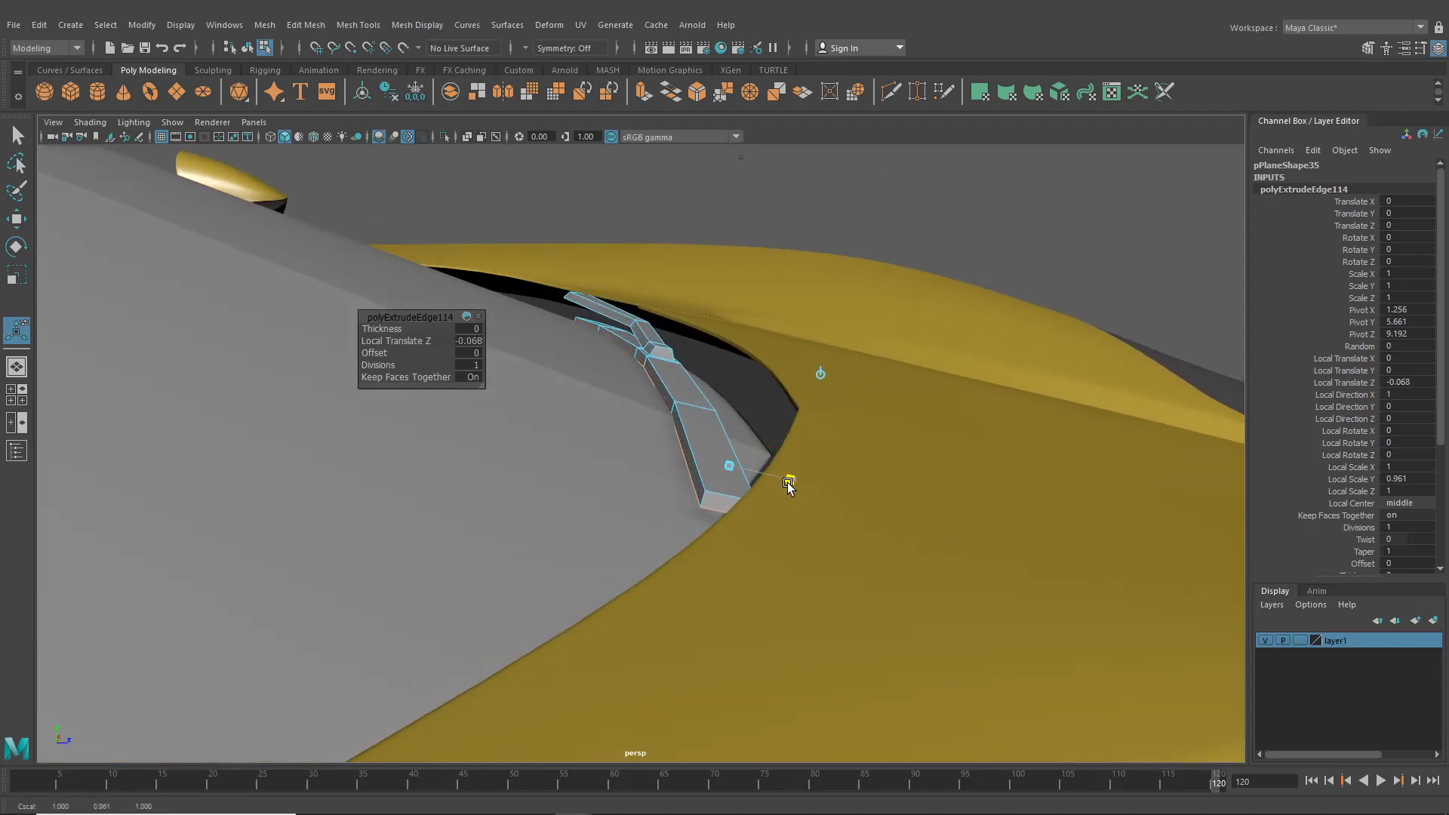
left_click_drag(762, 478, 610, 432, "alt")
Select the vertices at the strip's far end, opposite the arm, and set the Scale tool's axis orientation to Component
right_click_drag(624, 370, 563, 370)
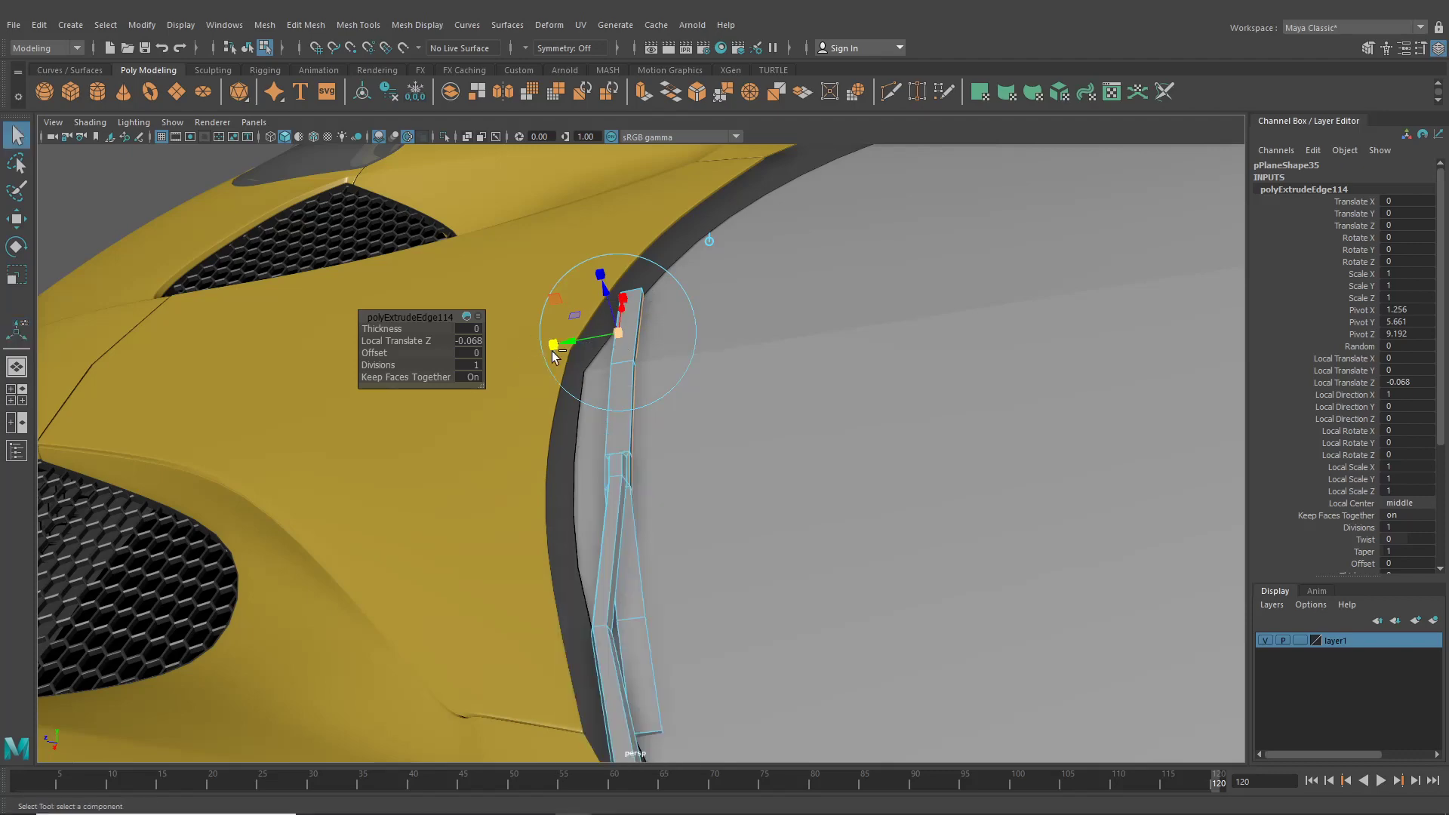
middle_click_drag(596, 262, 653, 360, "alt")
left_click_drag(652, 360, 724, 424)
left_click_drag(501, 357, 174, 386, "alt")
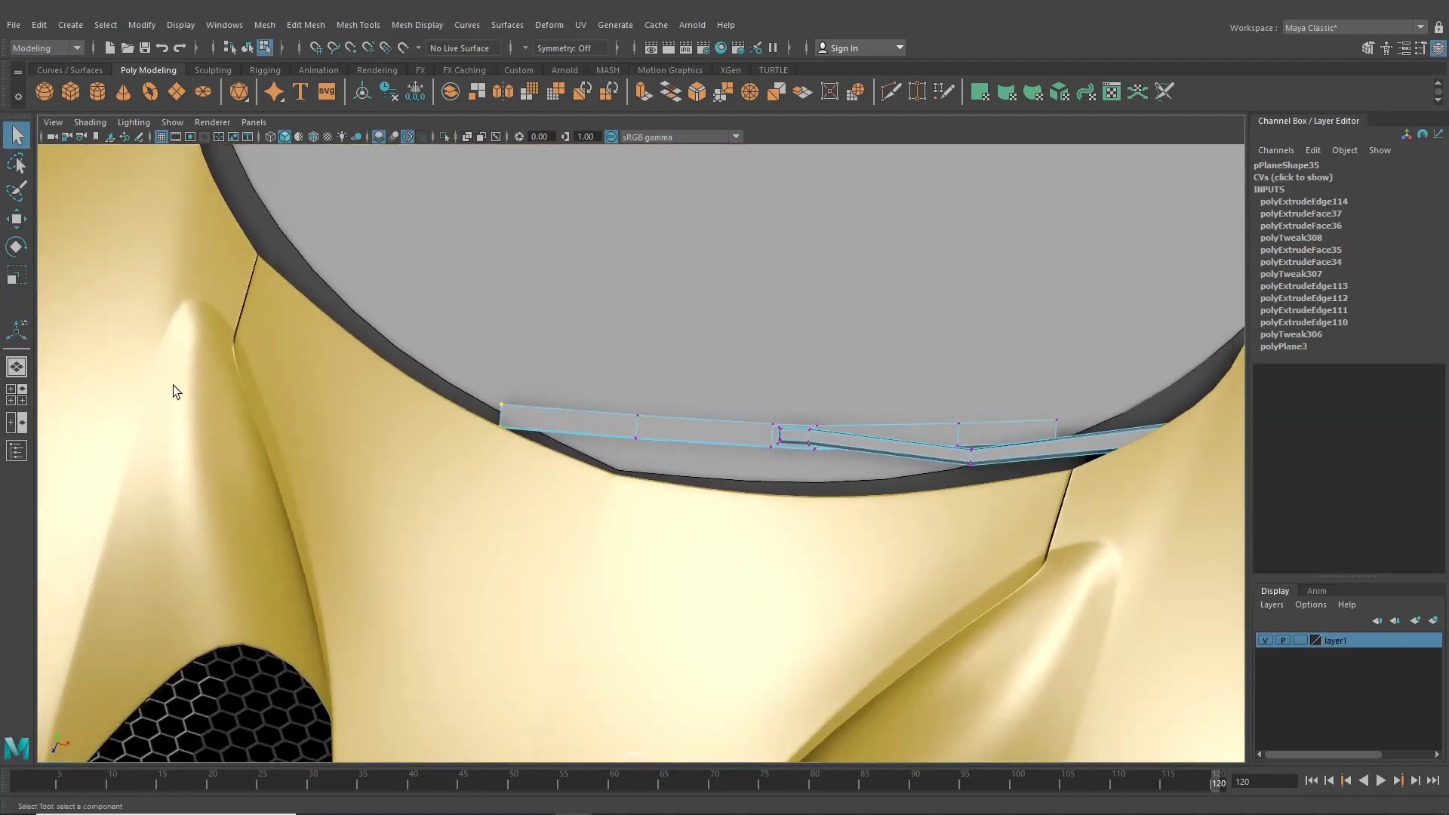
left_click(18, 273)
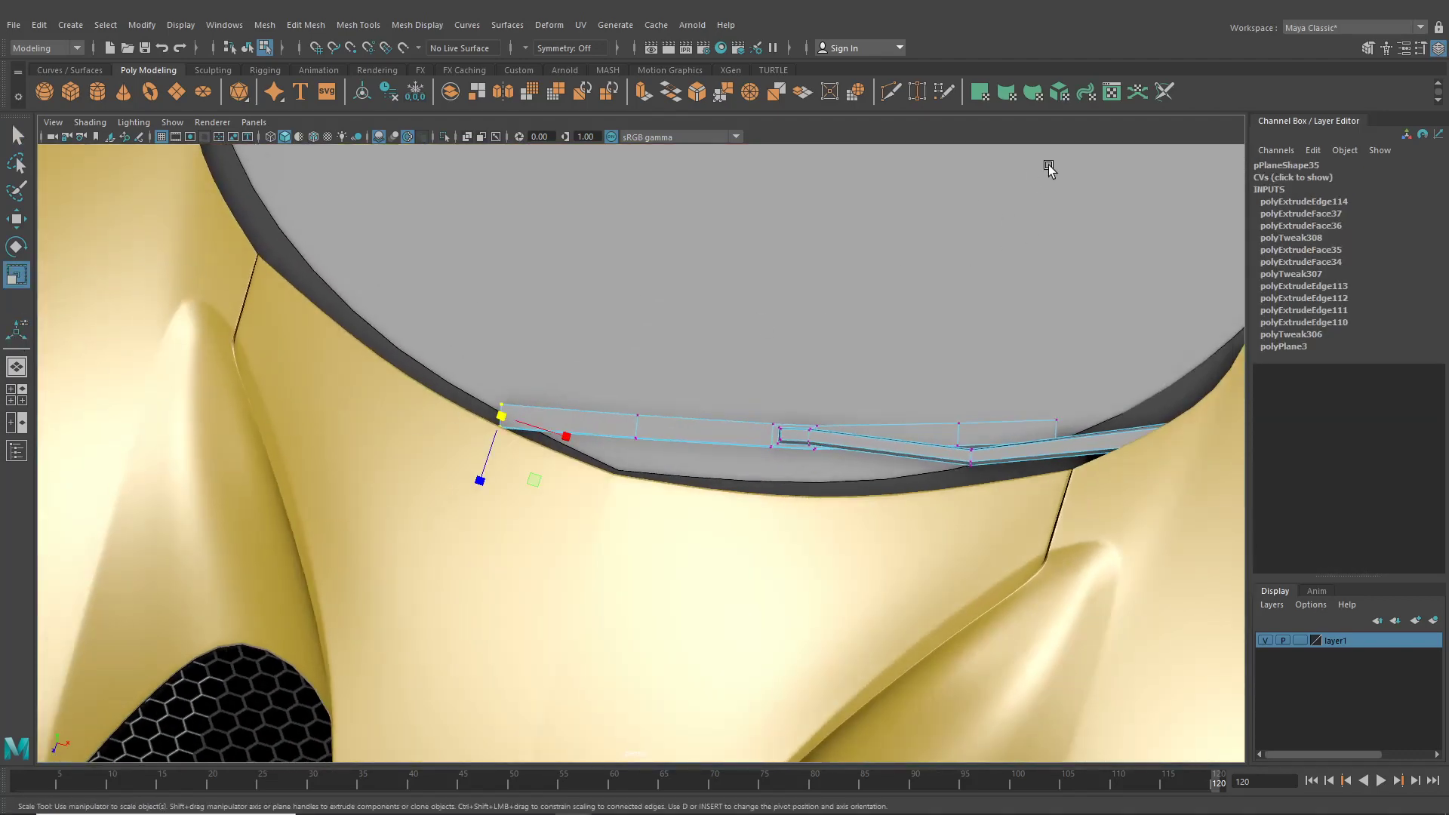
left_click(1420, 48)
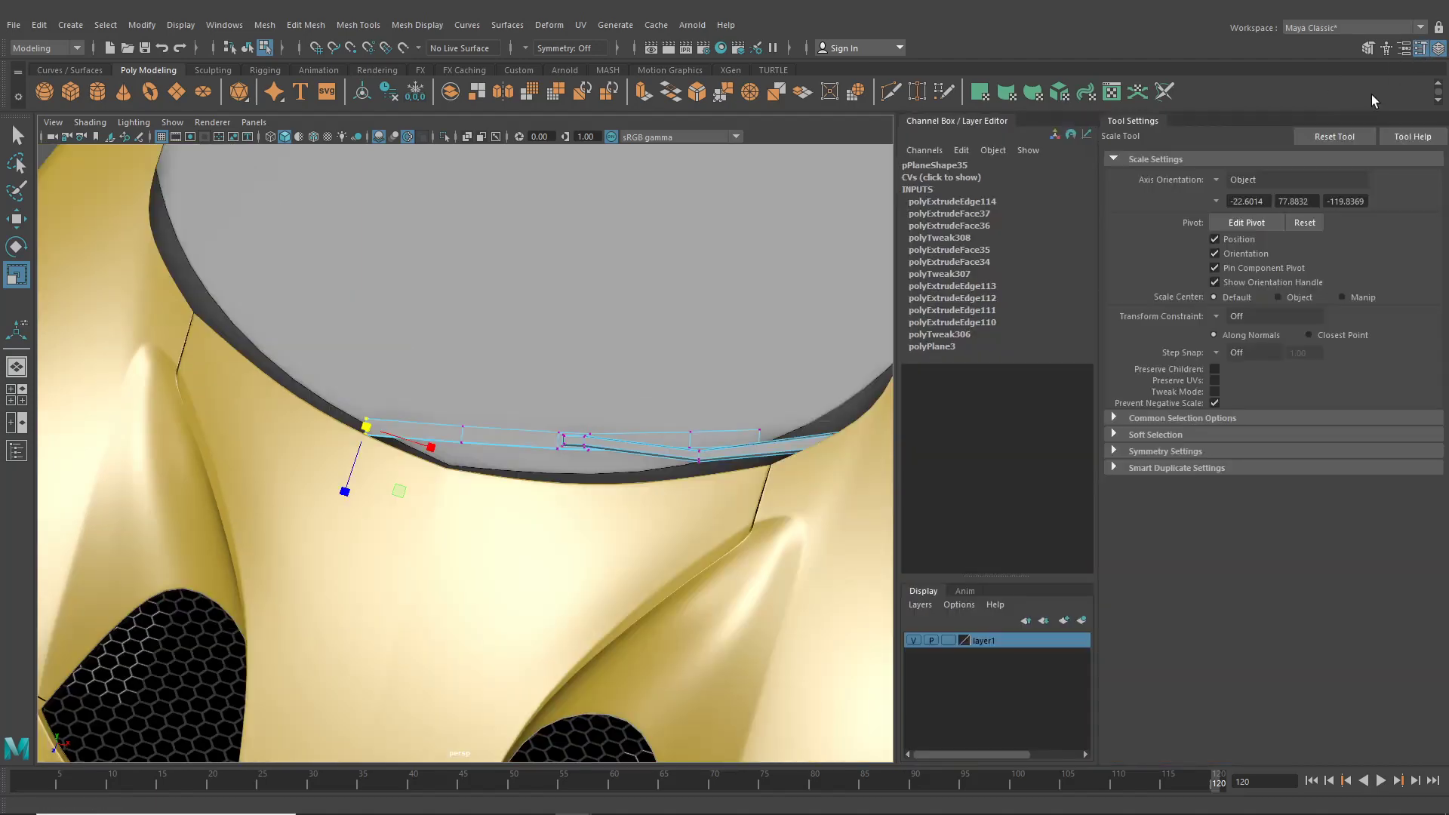
left_click(1225, 180)
left_click(1238, 216)
left_click_drag(683, 445, 428, 465, "alt")
scroll(559, 419, "up", 4)
right_click(430, 462)
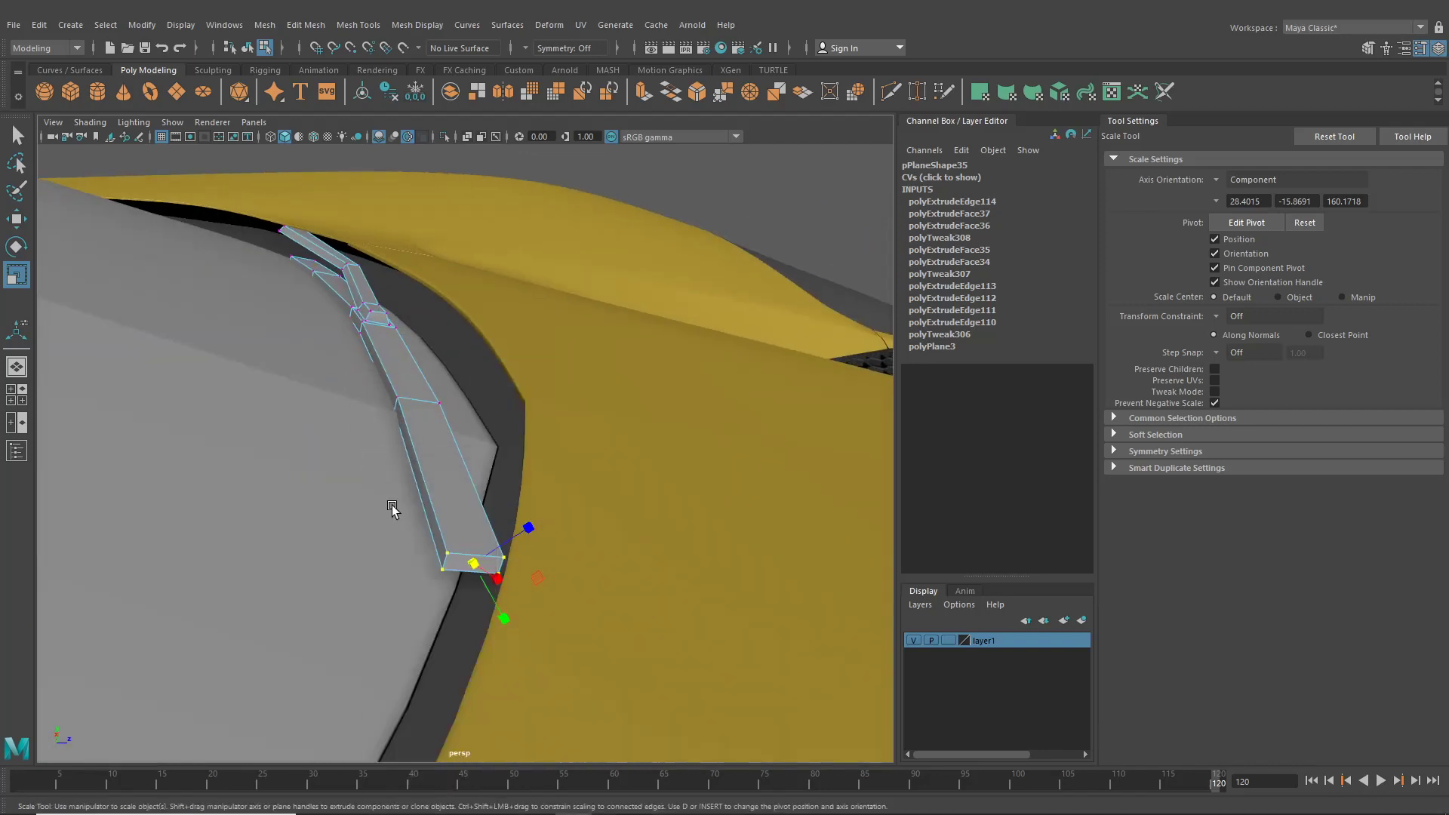
Move the corner vertices of the strip's far end inward in the top view to narrow the tip
left_click(16, 219)
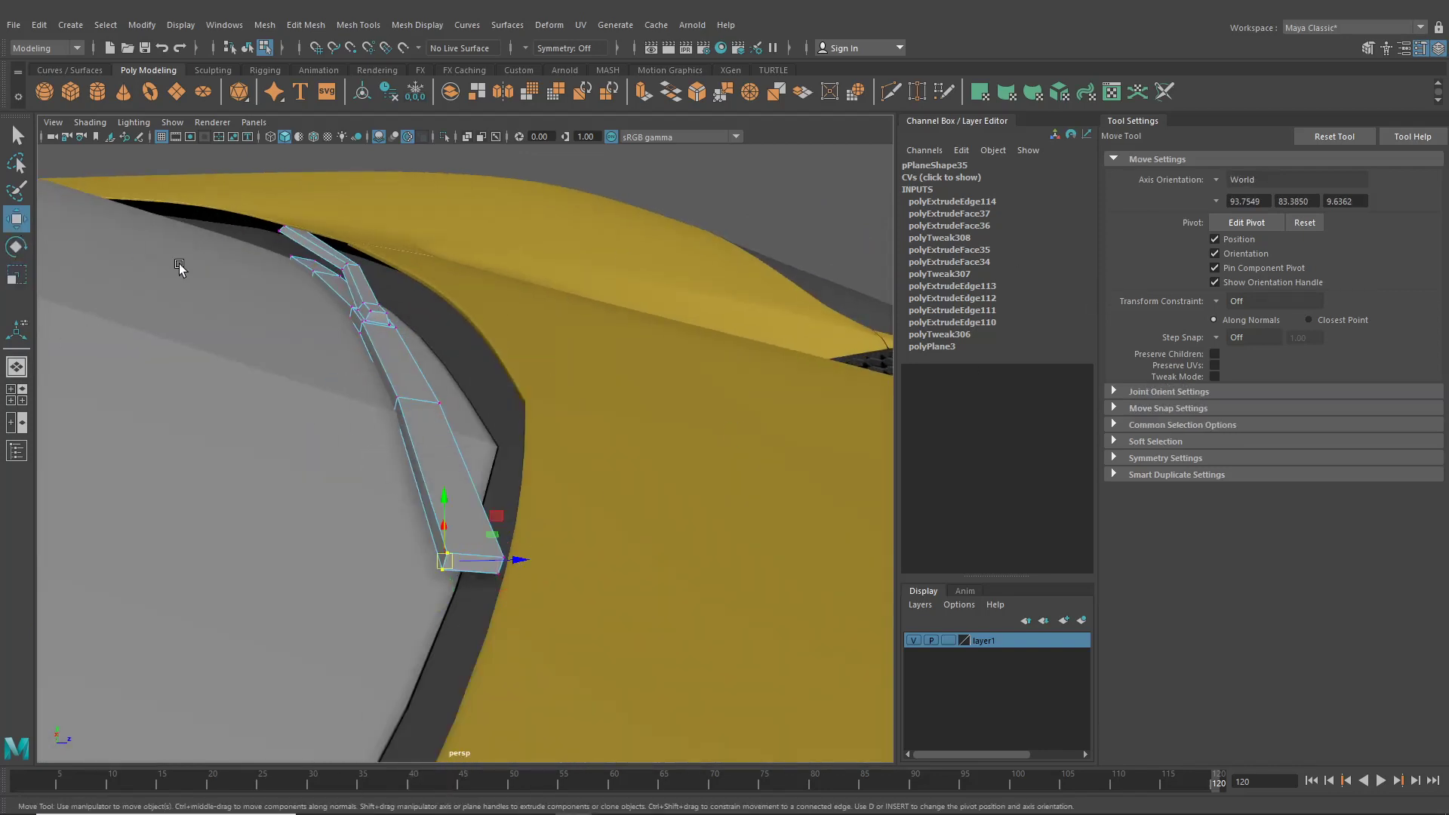
left_click(1421, 49)
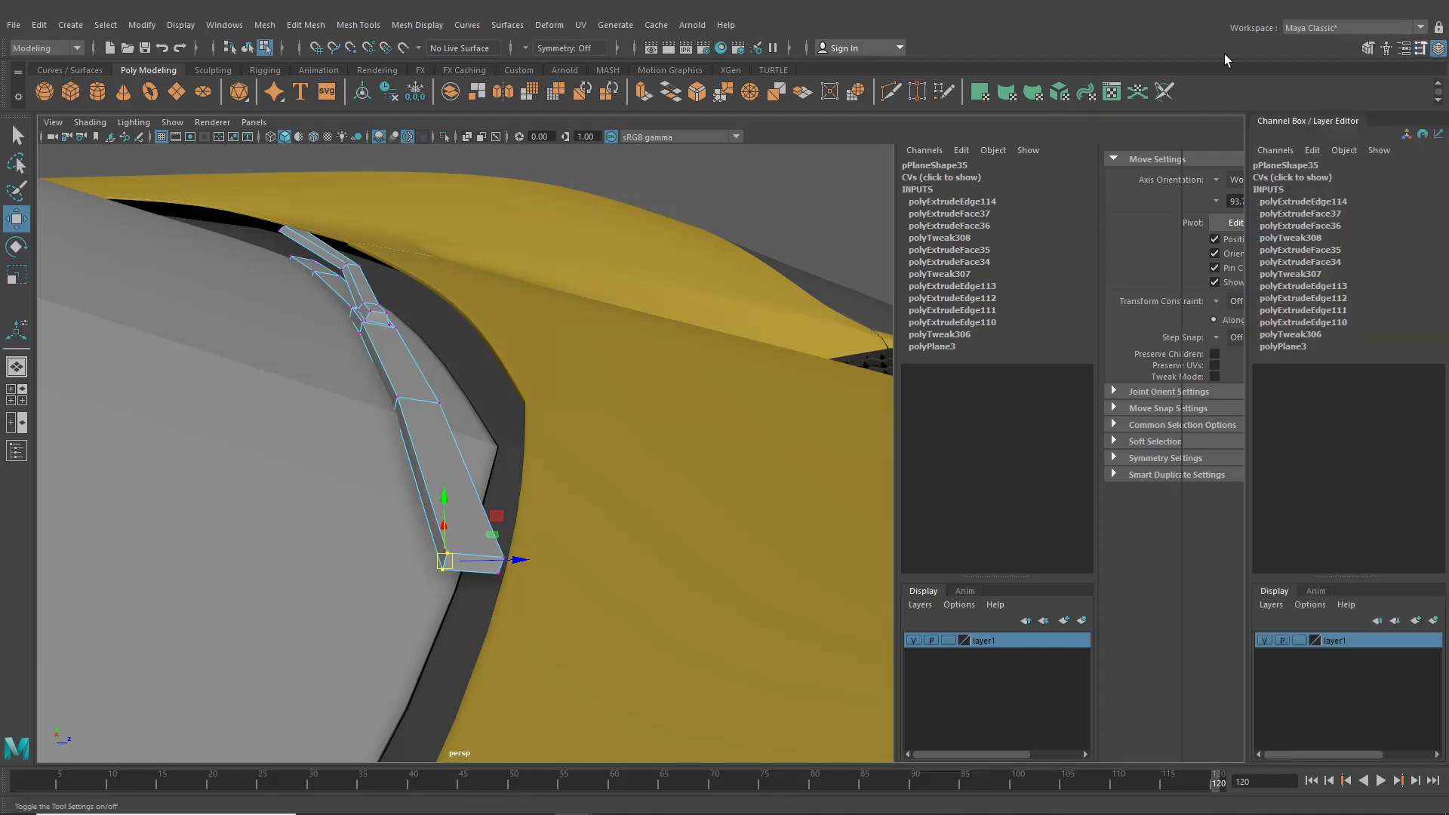
left_click(16, 395)
left_click_drag(314, 269, 476, 240, "alt")
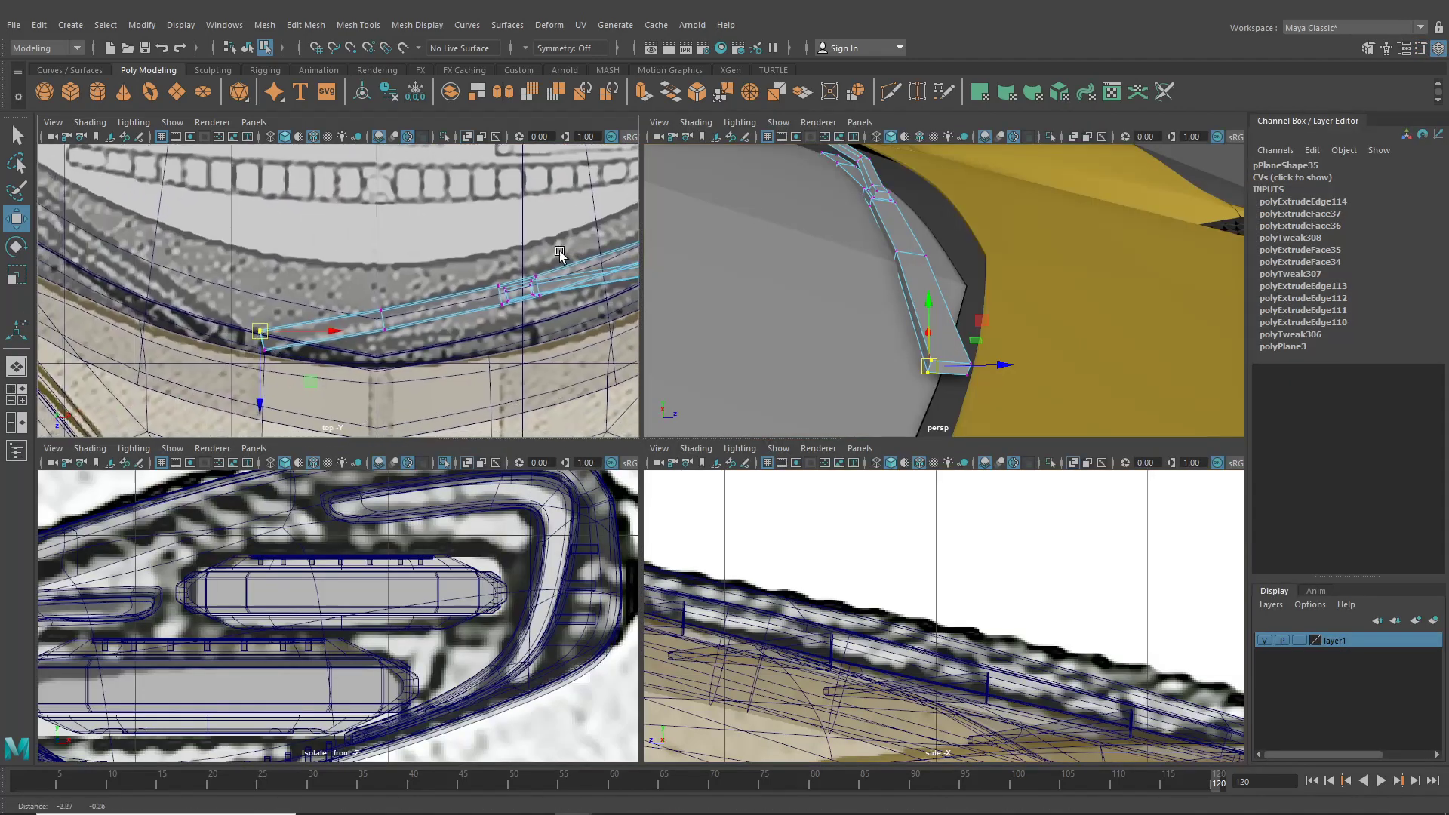
scroll(392, 302, "up", 3)
middle_click_drag(287, 347, 351, 330, "alt")
scroll(347, 330, "up", 3)
left_click_drag(315, 337, 317, 367)
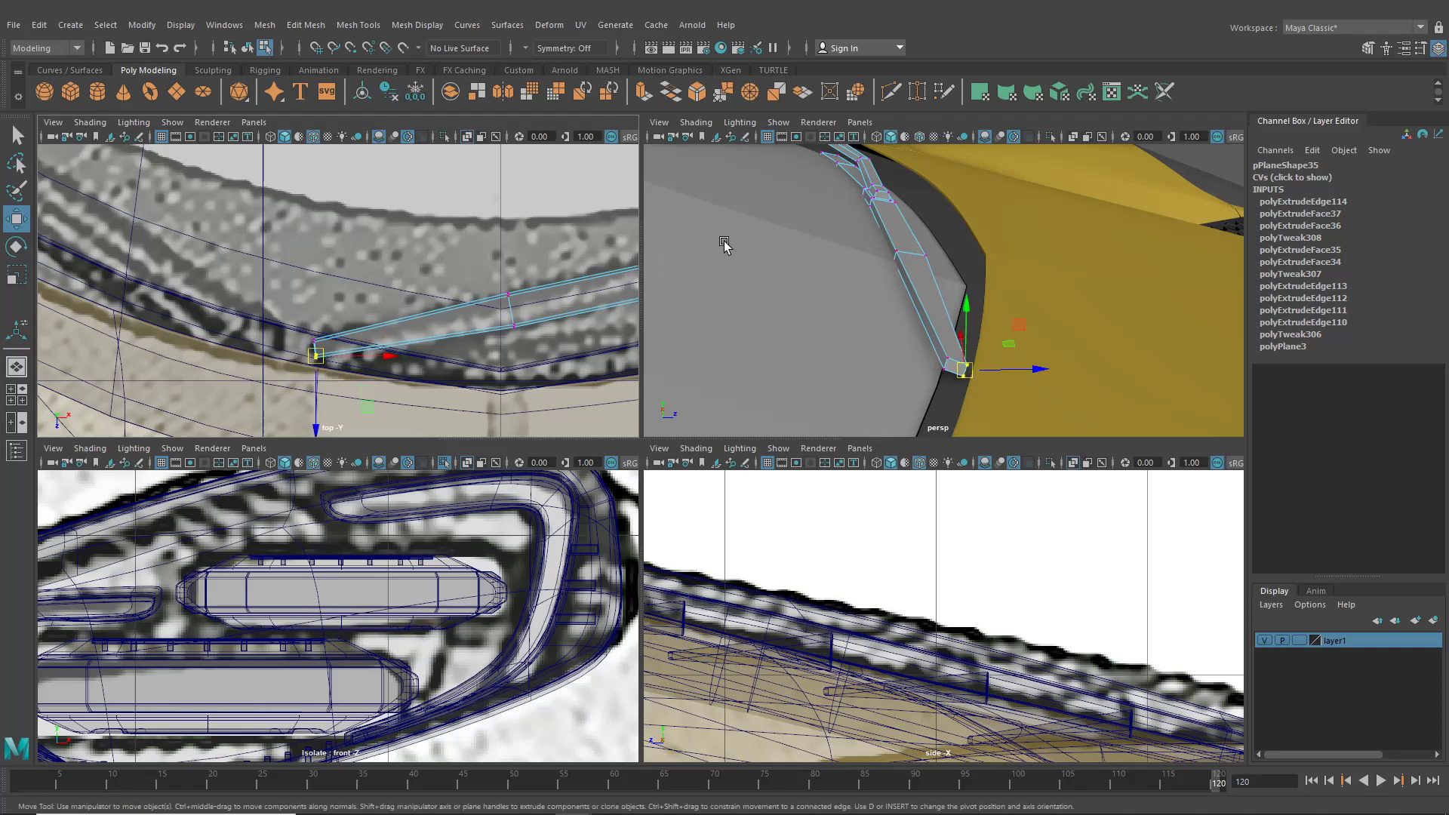
Move the corner vertices at the strip's other end, beside the arm, in the top view to refine its outline
left_click_drag(724, 244, 737, 313, "alt")
scroll(421, 276, "down", 3)
middle_click_drag(421, 276, 151, 302, "alt")
scroll(302, 249, "down", 3)
middle_click_drag(302, 249, 164, 322, "alt")
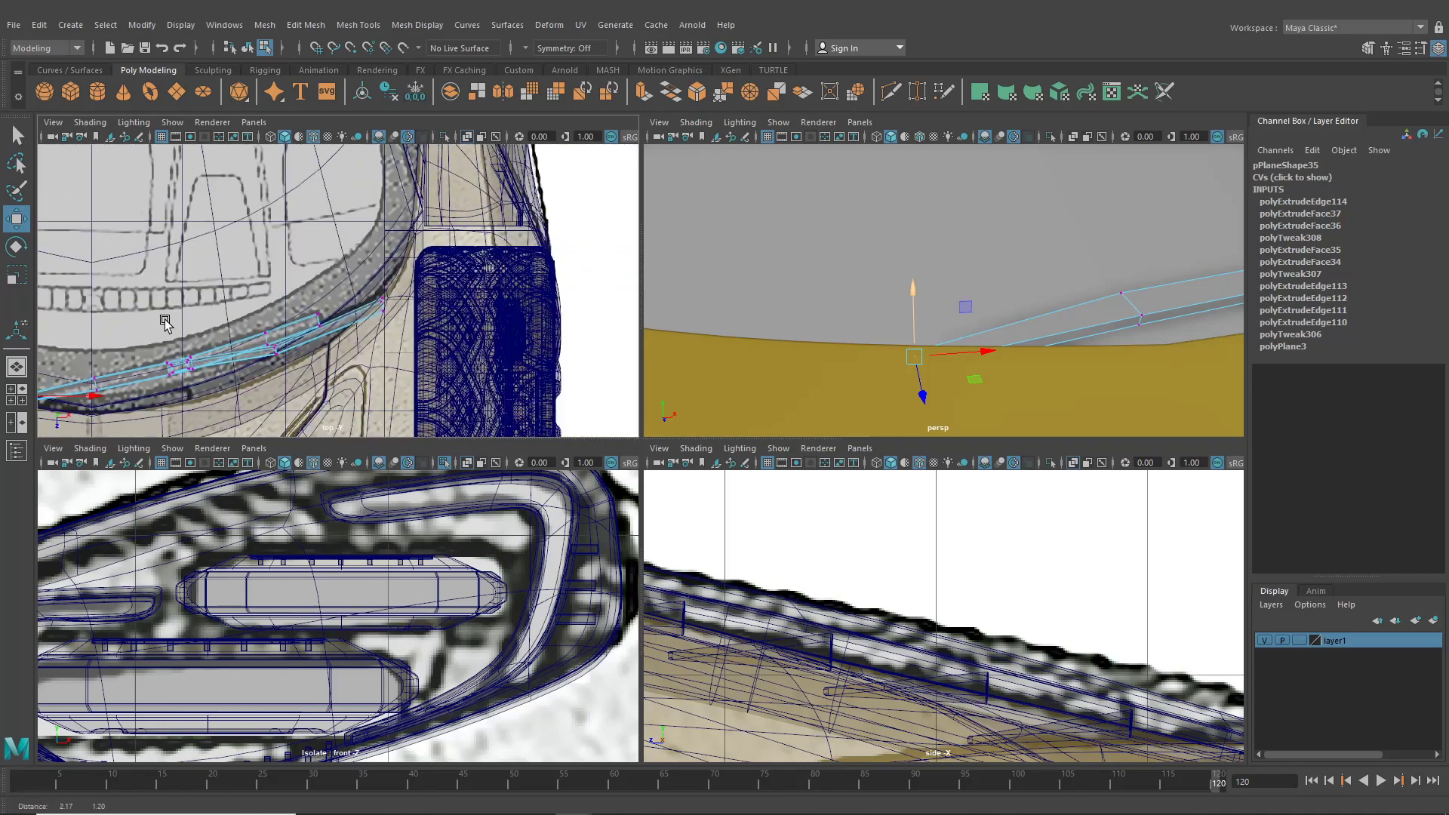
scroll(310, 287, "up", 8)
left_click_drag(317, 277, 345, 314)
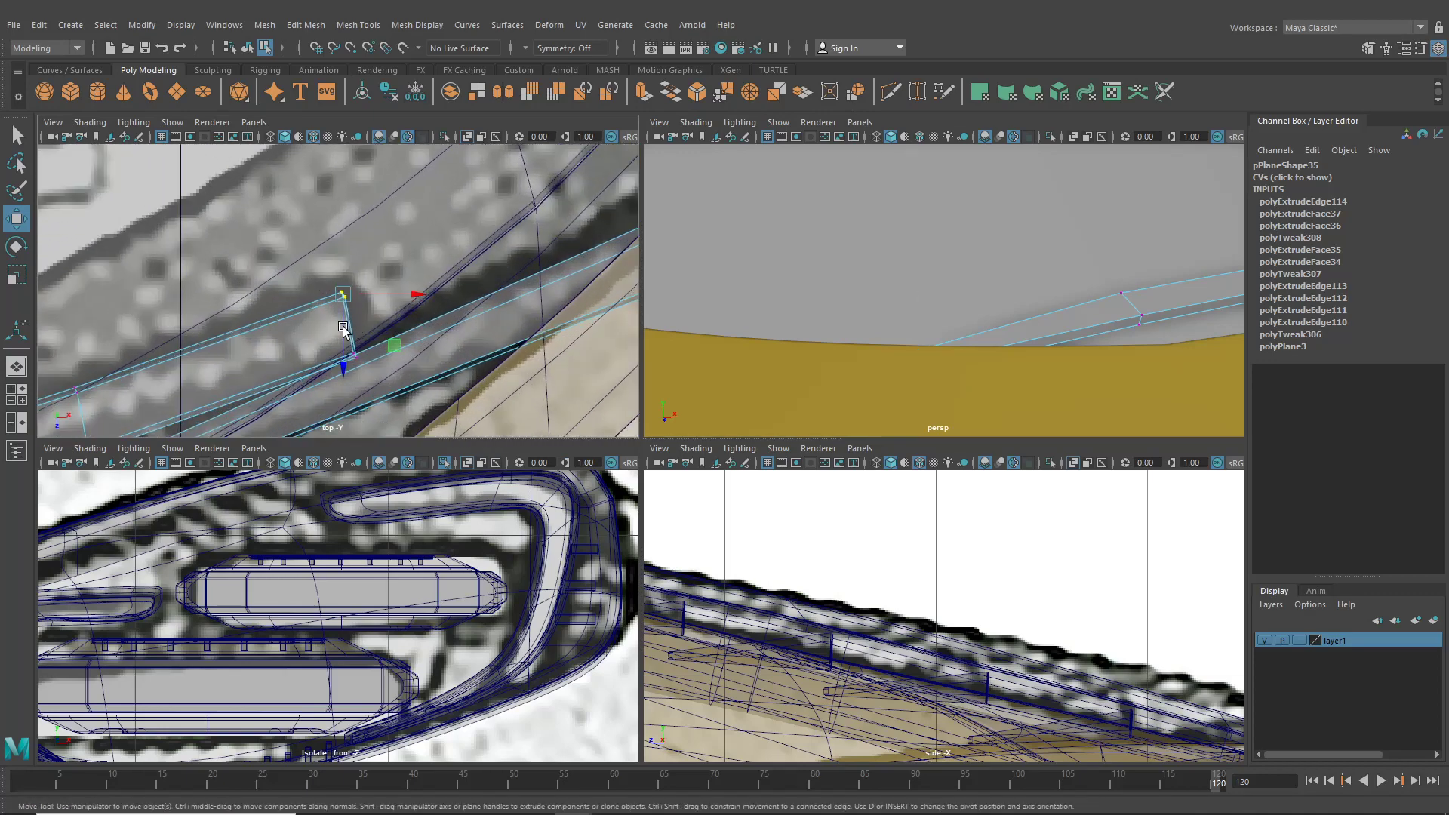
left_click_drag(365, 382, 366, 381)
left_click_drag(355, 355, 358, 359)
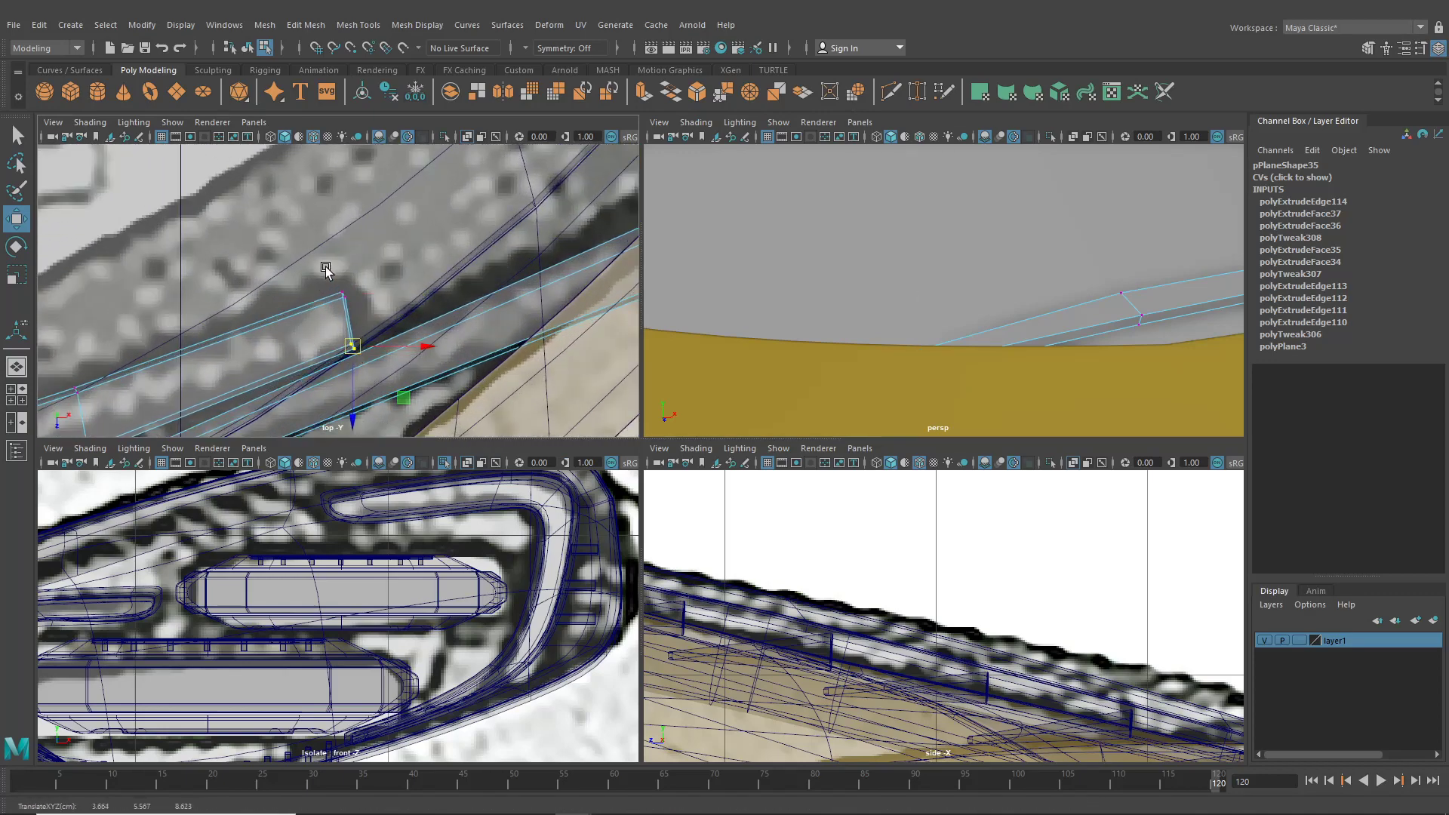
left_click_drag(325, 270, 348, 309)
Select the vertices at the strip's joint between the raised block and the end beside the arm, and adjust their height above the windshield
left_click_drag(760, 284, 811, 272, "alt")
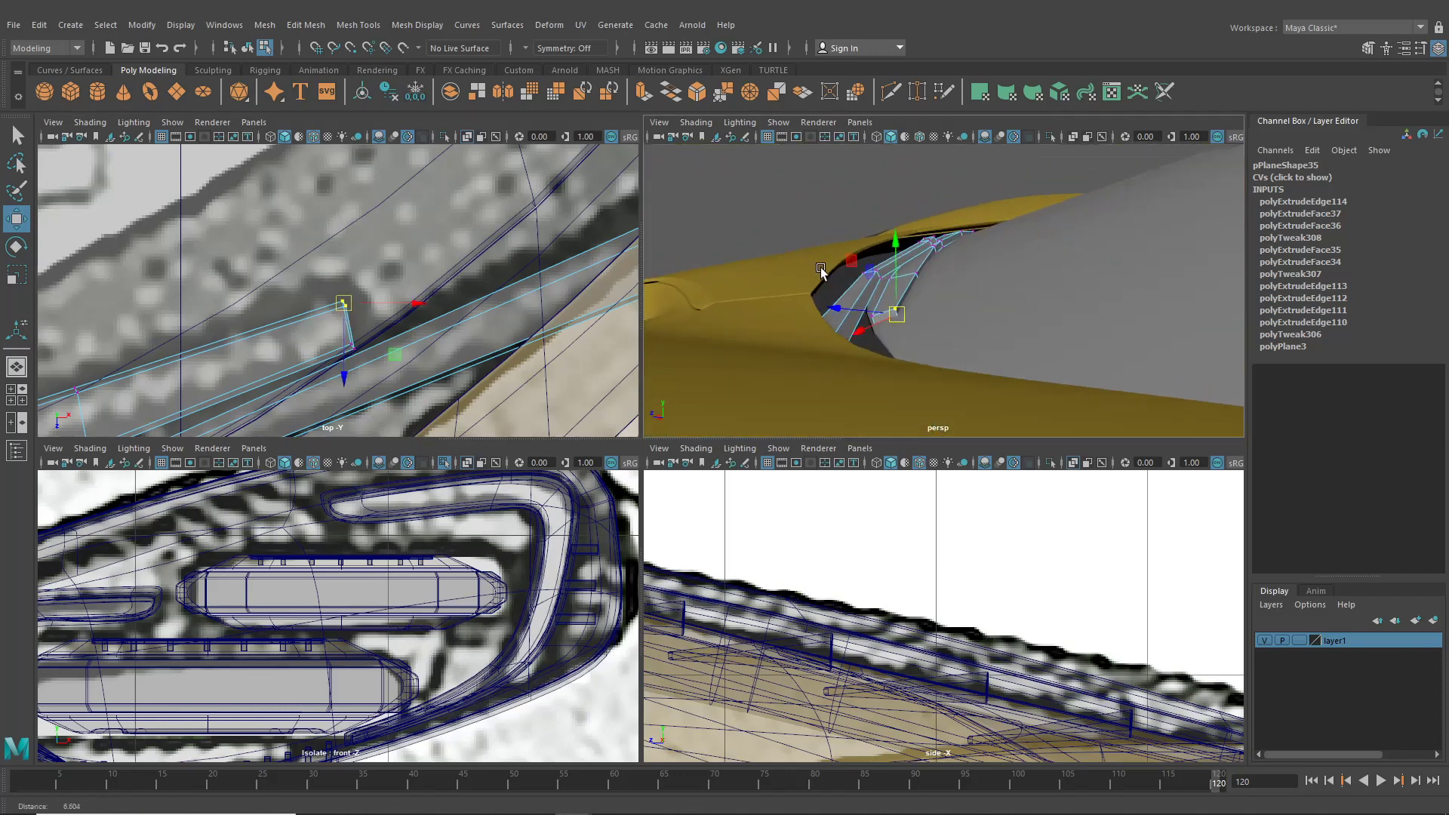
right_click_drag(812, 272, 839, 305, "alt")
left_click_drag(867, 286, 656, 398)
scroll(1063, 325, "up", 5)
key("space")
scroll(840, 338, "down", 3)
middle_click_drag(657, 398, 566, 373, "alt")
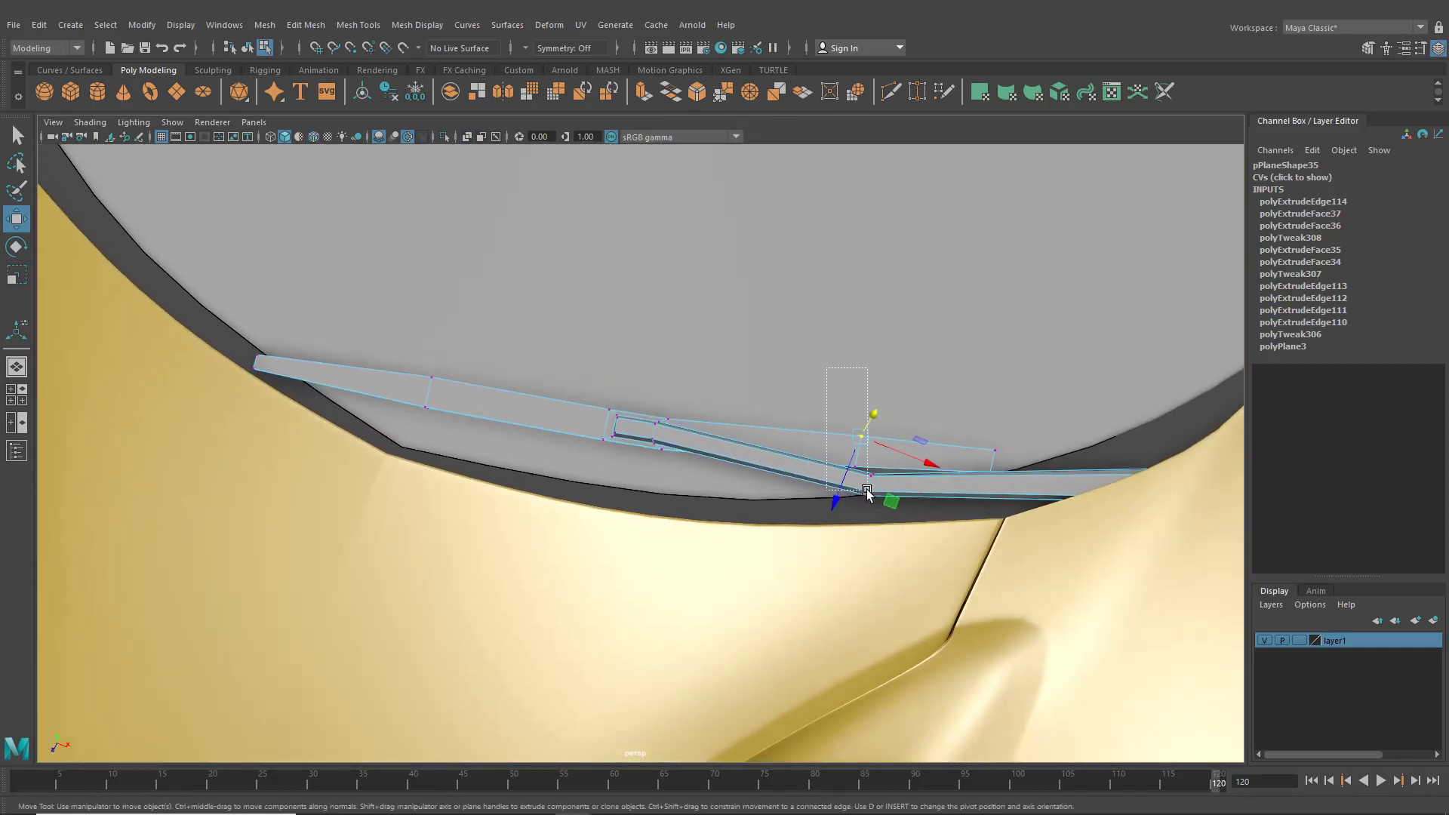
left_click_drag(859, 488, 751, 453, "alt")
left_click_drag(682, 386, 681, 388)
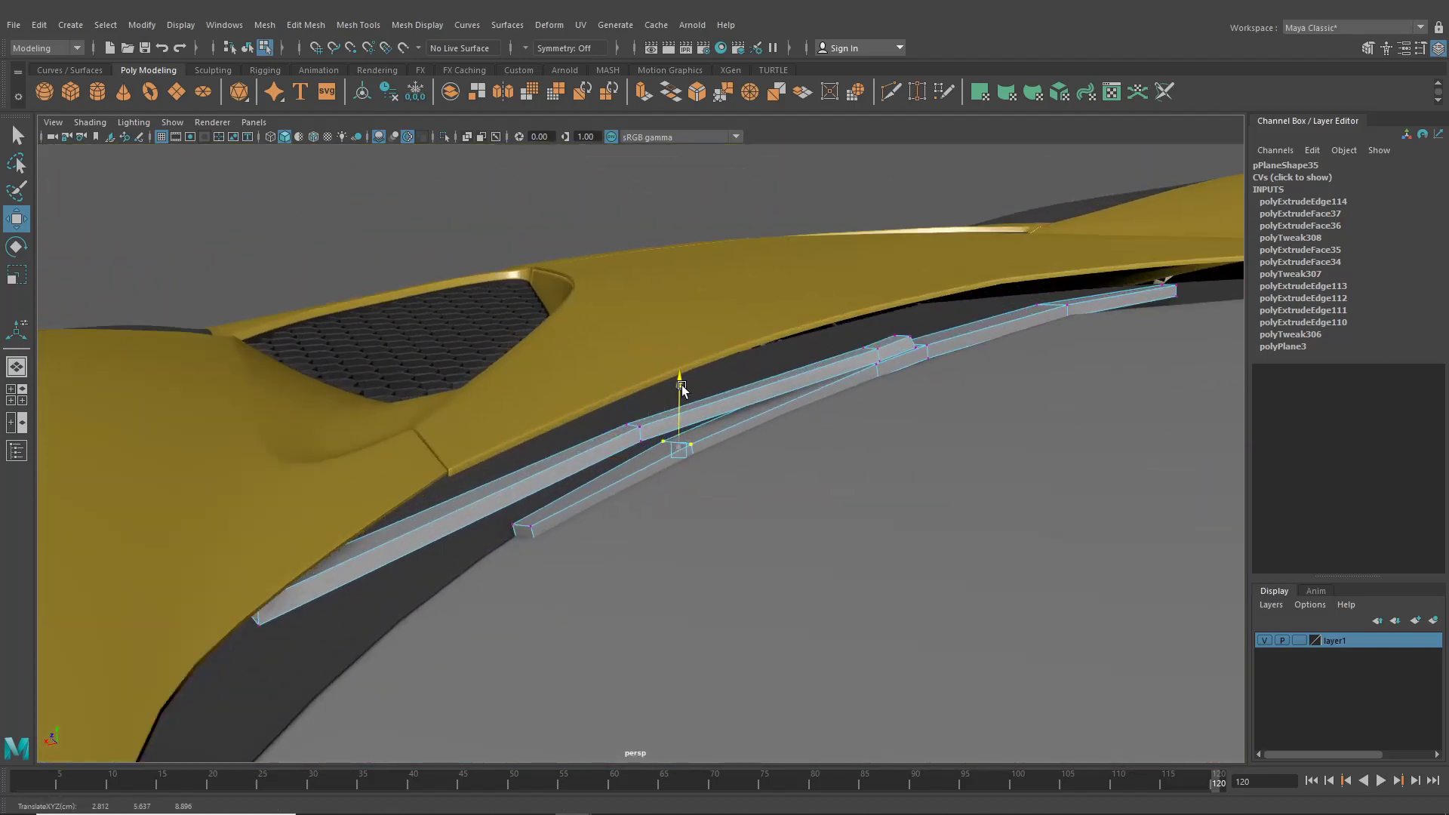
Return to object mode, deselect the wiper and check how it sits against the windshield's base
left_click_drag(517, 528, 695, 594, "alt")
left_click_drag(832, 626, 776, 631, "alt")
right_click_drag(776, 631, 719, 521, "alt")
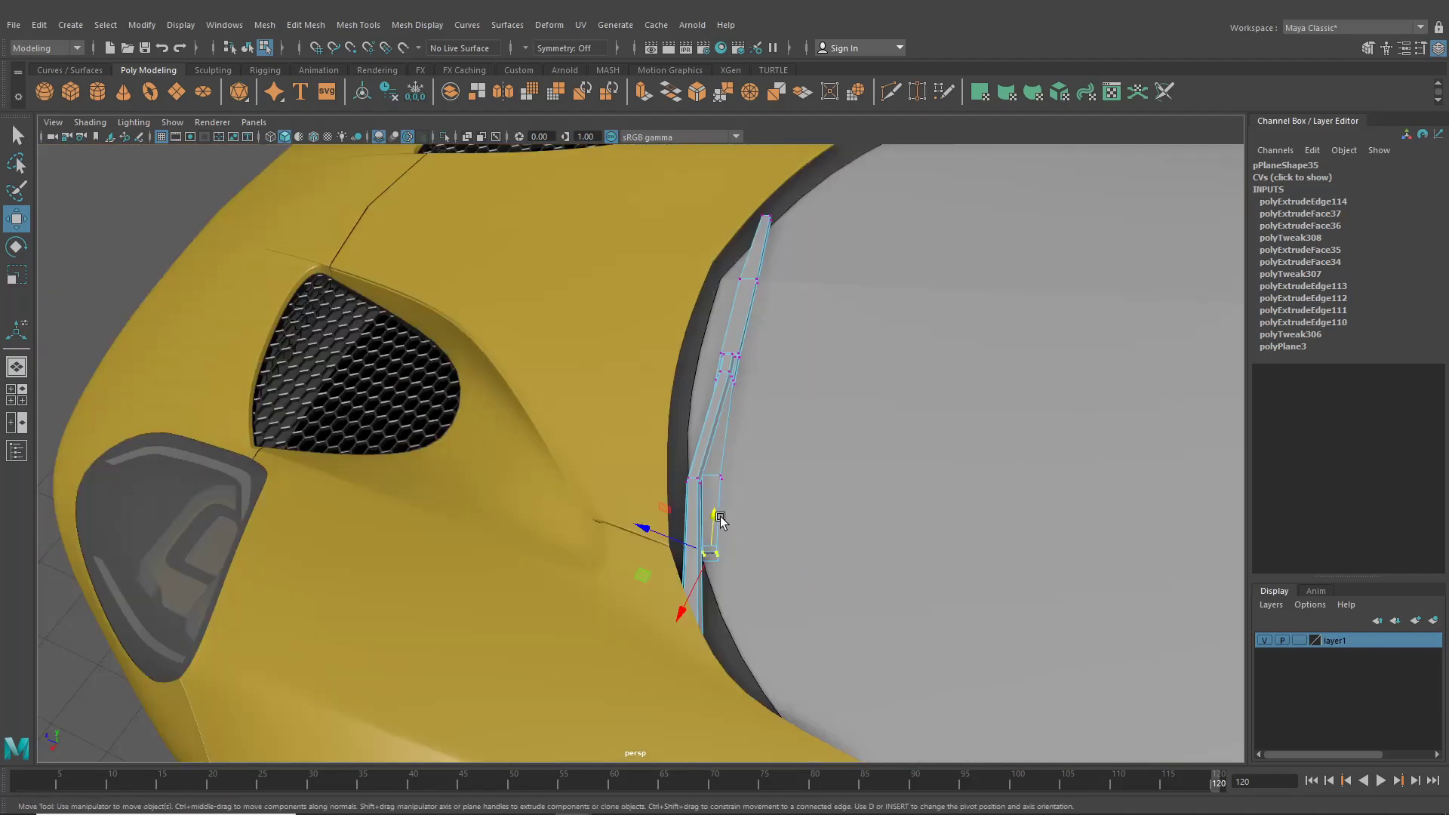
left_click_drag(719, 521, 919, 447, "alt")
left_click(247, 48)
left_click(928, 405)
scroll(764, 428, "up", 3)
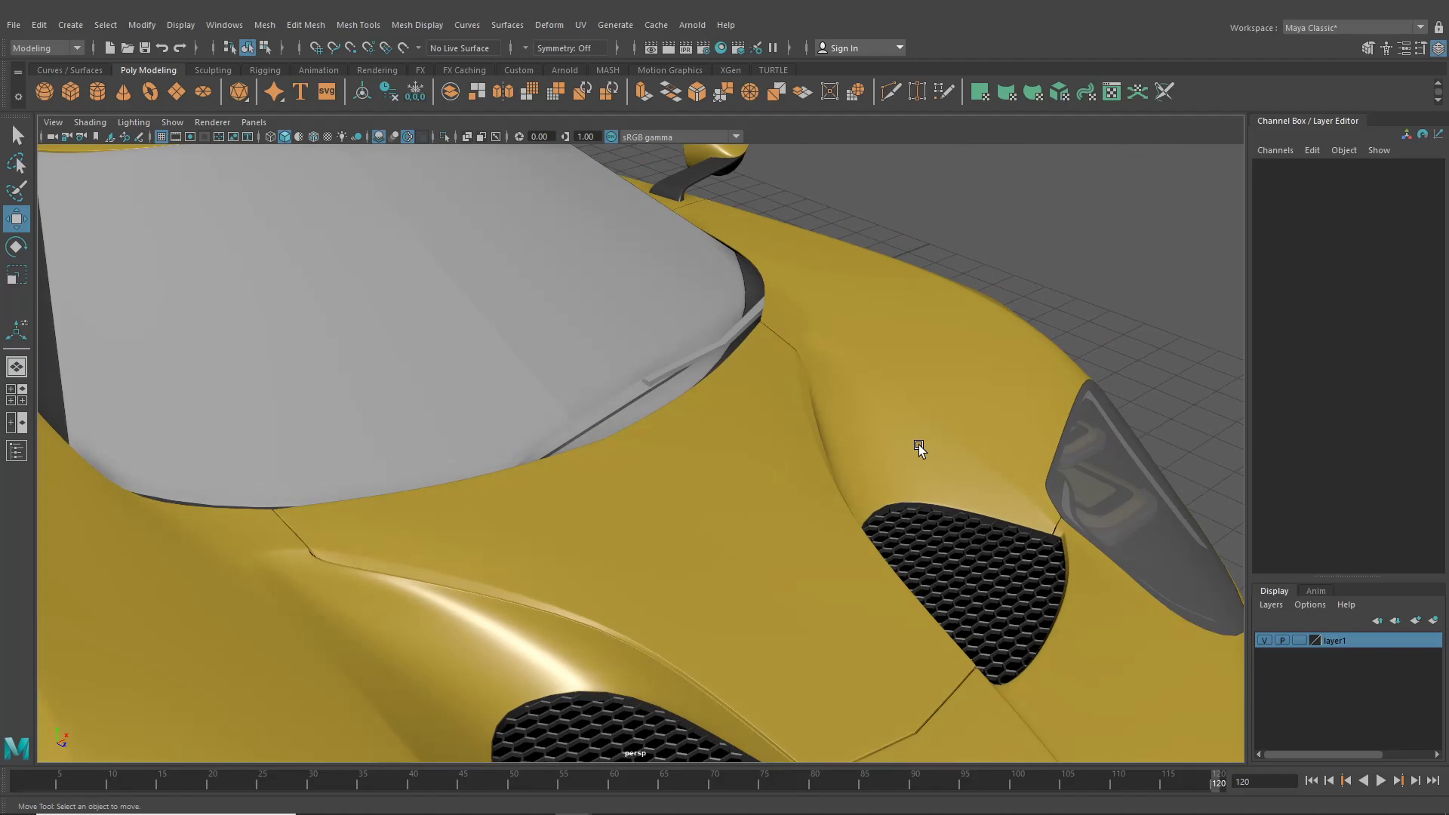
Select the outer edge loops along the wiper's blade, raised block and arm
left_click(731, 328)
scroll(732, 327, "up", 5)
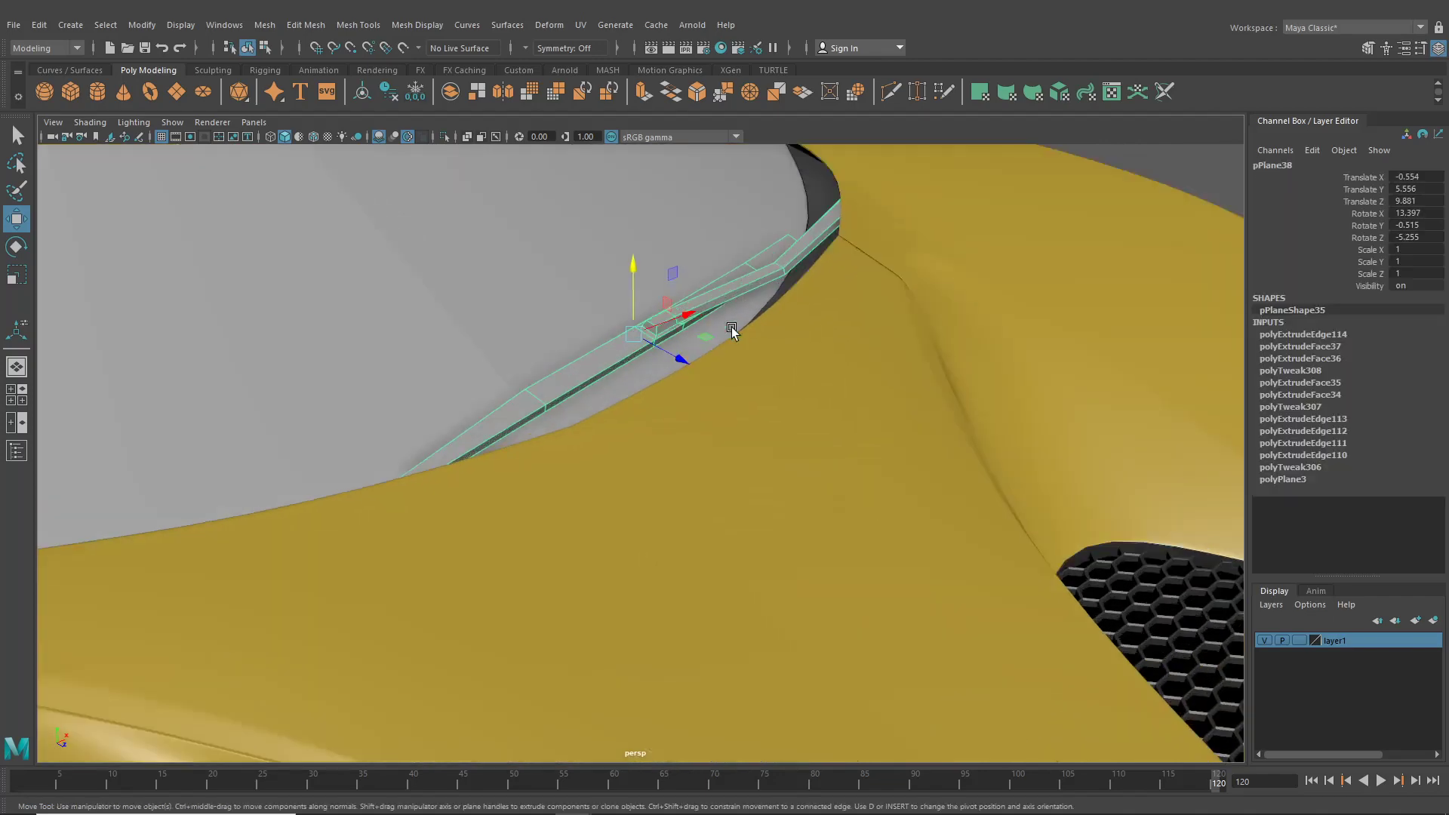
right_click_drag(740, 271, 743, 228)
double_click(755, 264)
scroll(755, 264, "up", 3)
middle_click_drag(755, 265, 740, 396, "alt")
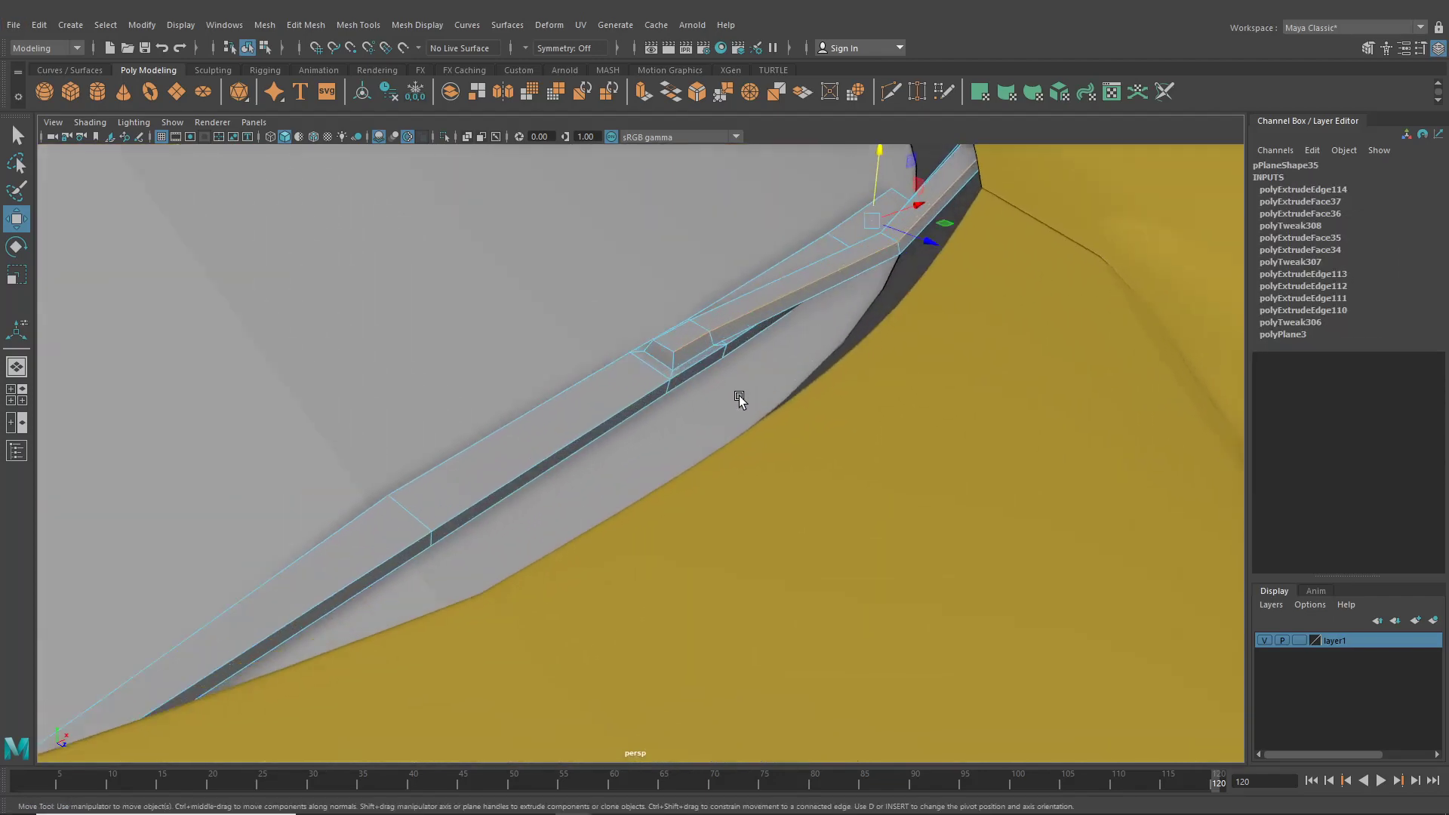
left_click_drag(740, 395, 650, 332, "alt")
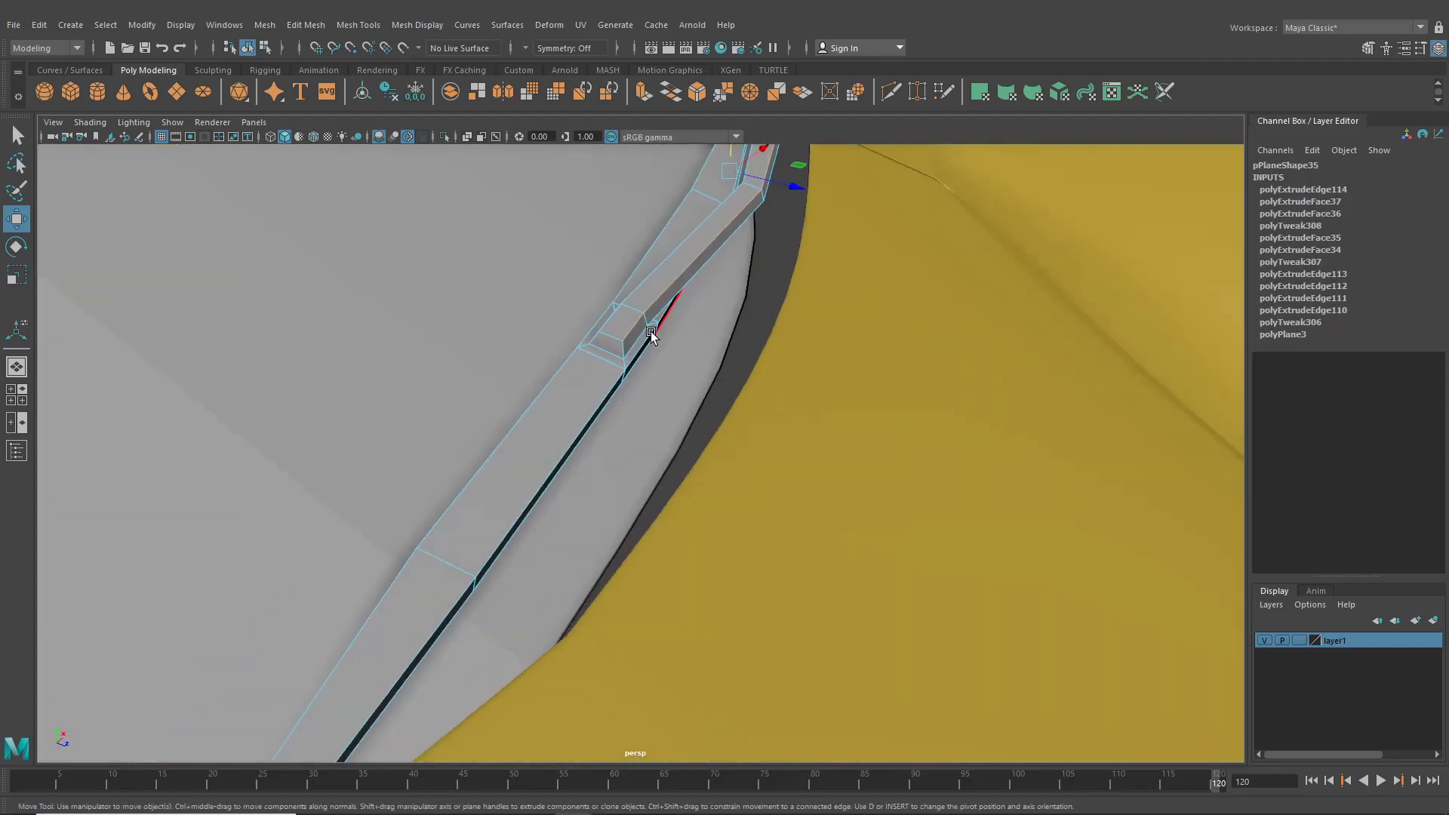
left_click(632, 287)
left_click(600, 320, "shift")
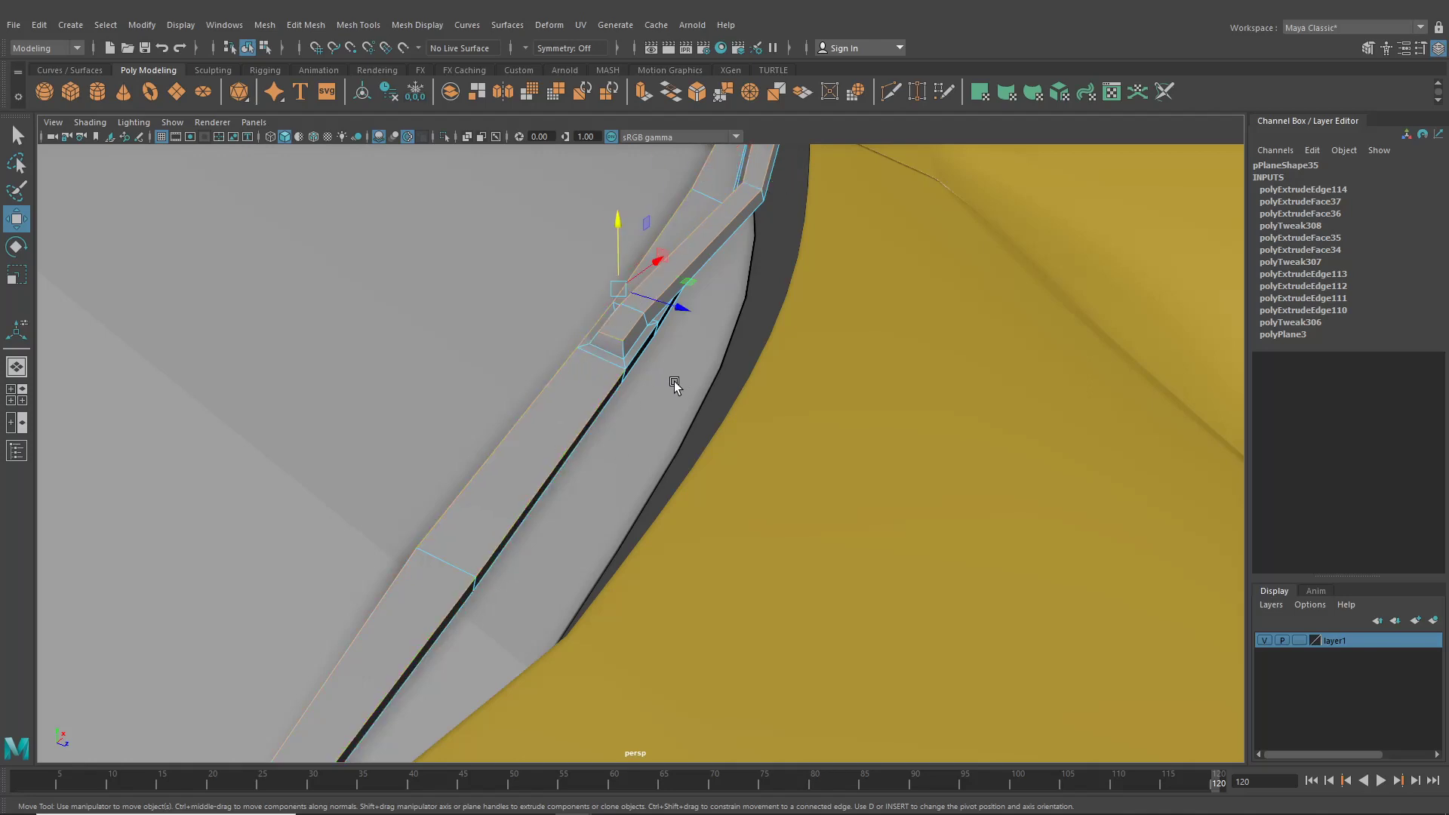
Bevel the wiper's selected edges with a fraction of 0.3 and 2 segments, and return to object mode with nothing selected
left_click_drag(674, 385, 788, 394, "alt")
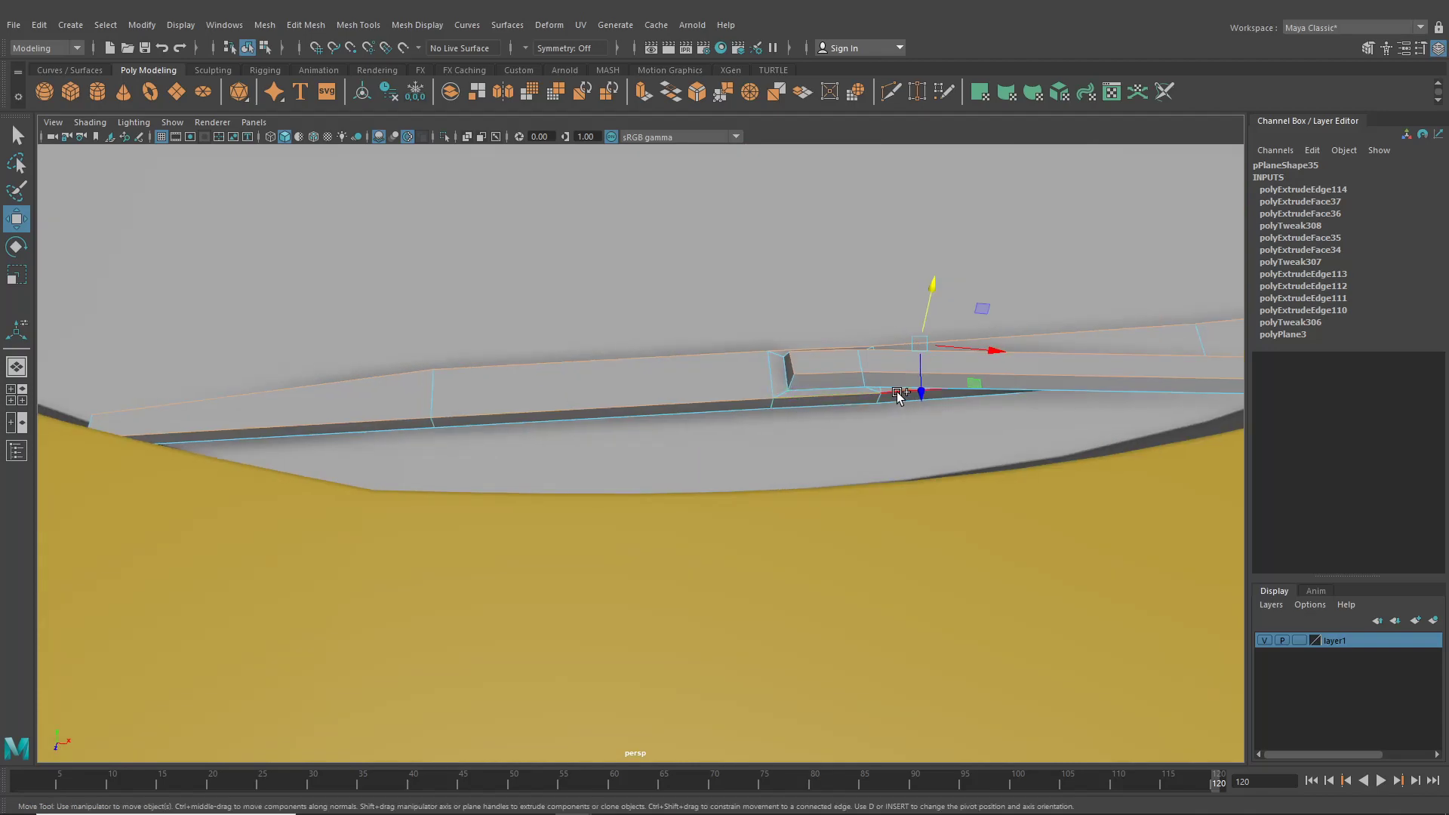
left_click_drag(898, 396, 747, 408, "alt")
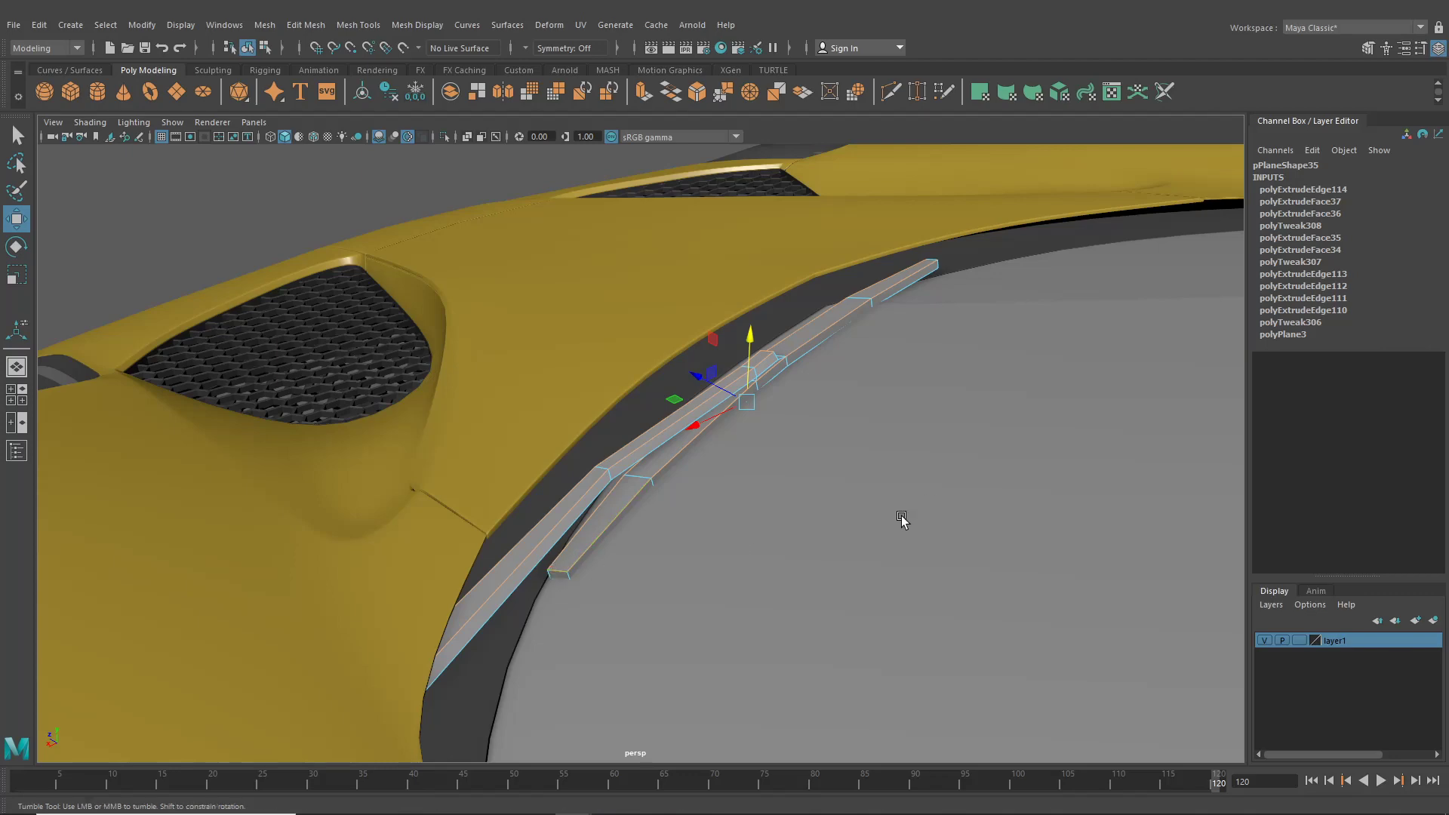
left_click_drag(899, 518, 813, 530, "alt")
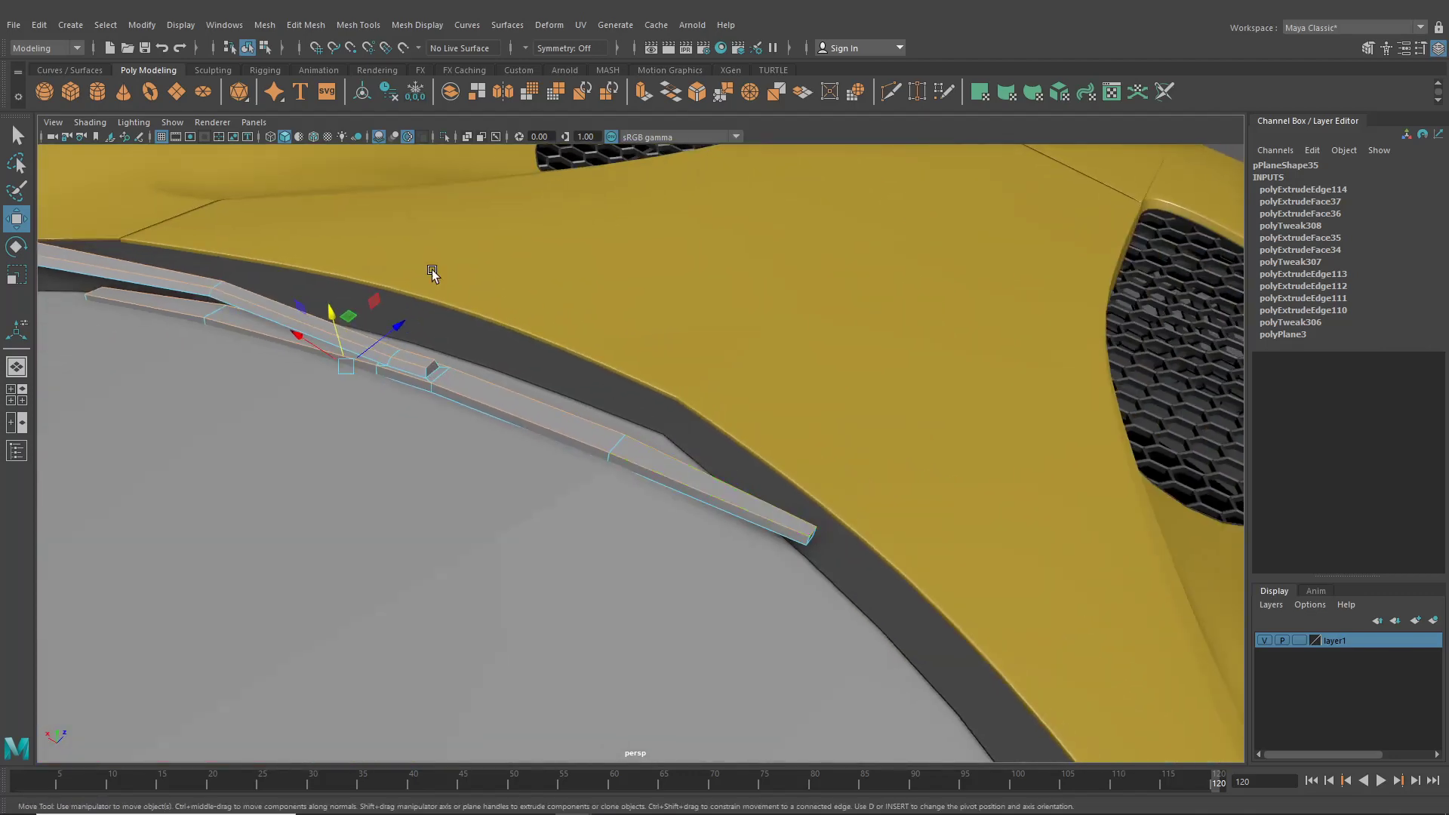
left_click(323, 27)
left_click(323, 79)
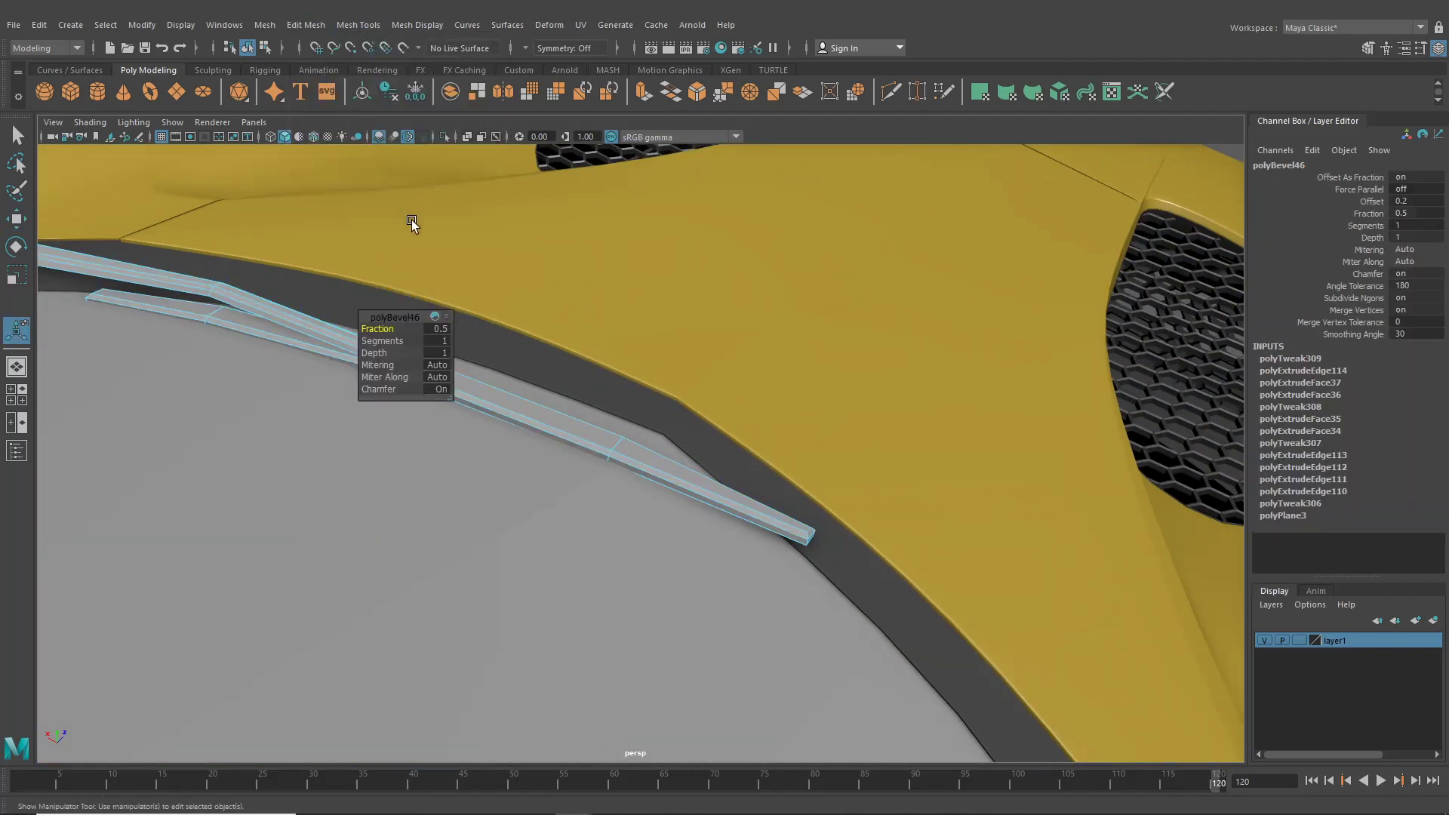
left_click_drag(411, 223, 585, 402, "alt")
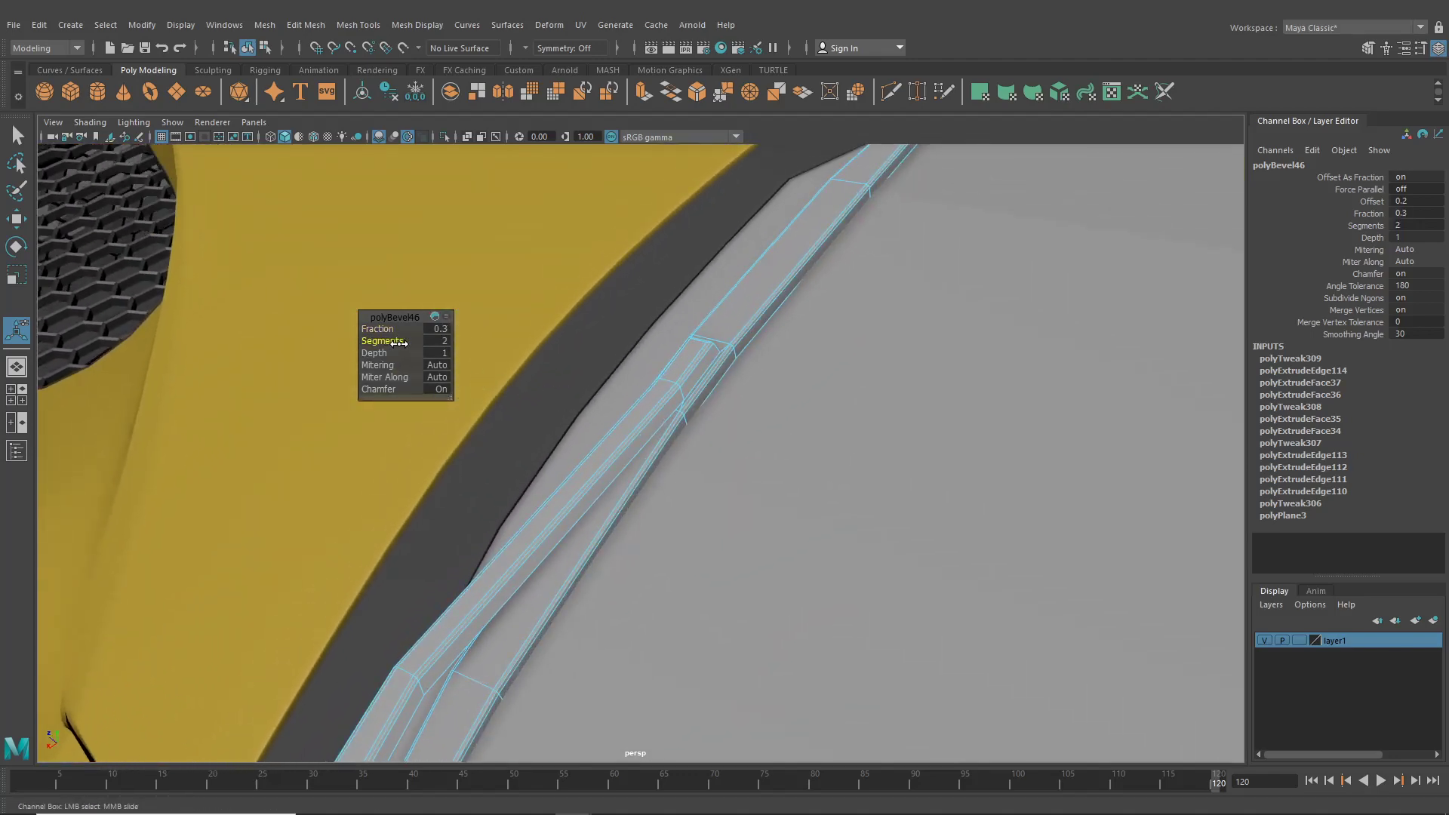
scroll(867, 384, "down", 5)
left_click_drag(867, 384, 946, 369, "alt")
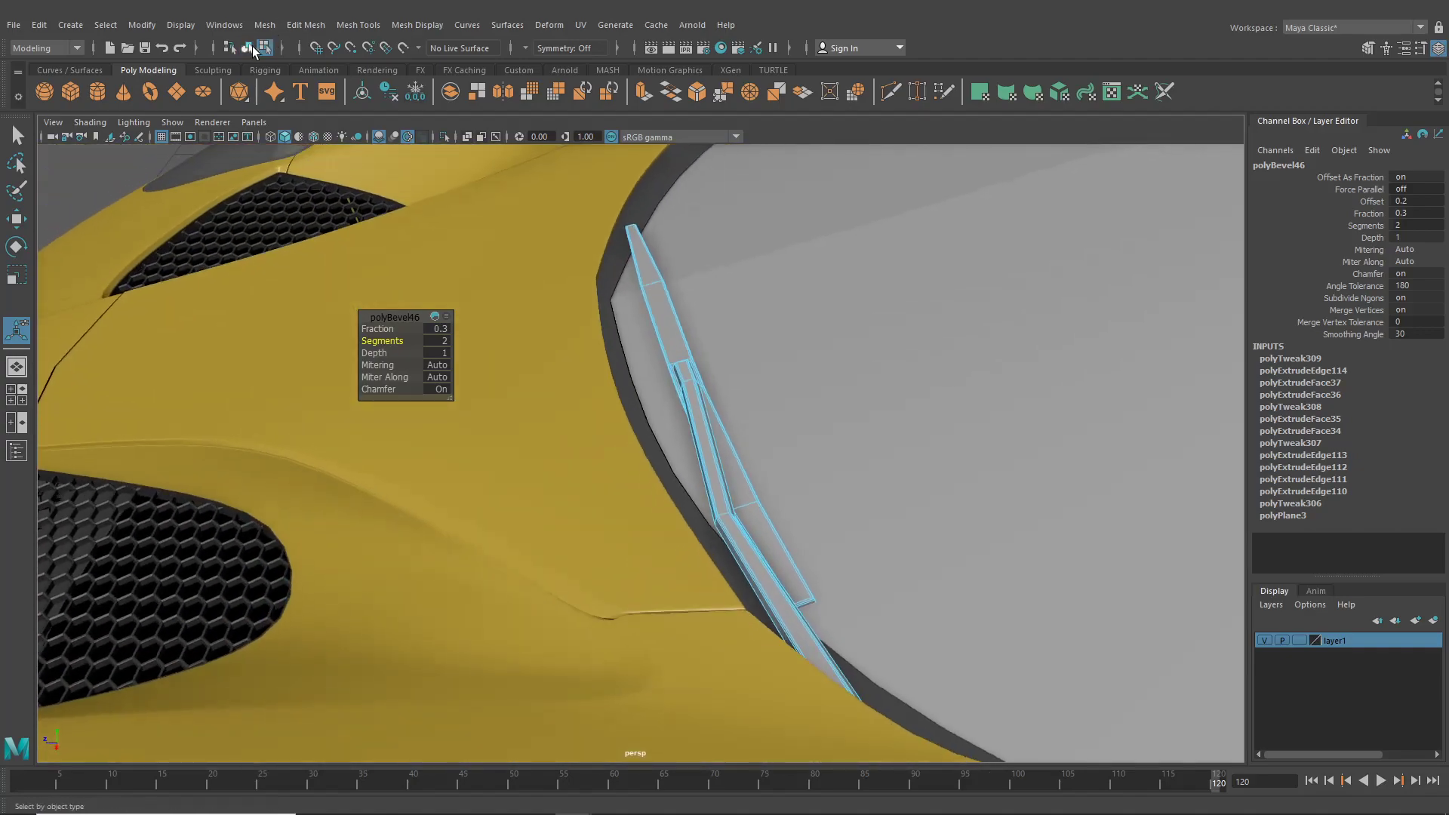
left_click(250, 49)
left_click(132, 166)
Assign dark materials to the wiper and to both halves of the windshield
scroll(539, 276, "down", 5)
left_click_drag(541, 278, 613, 276, "alt")
scroll(613, 276, "down", 5)
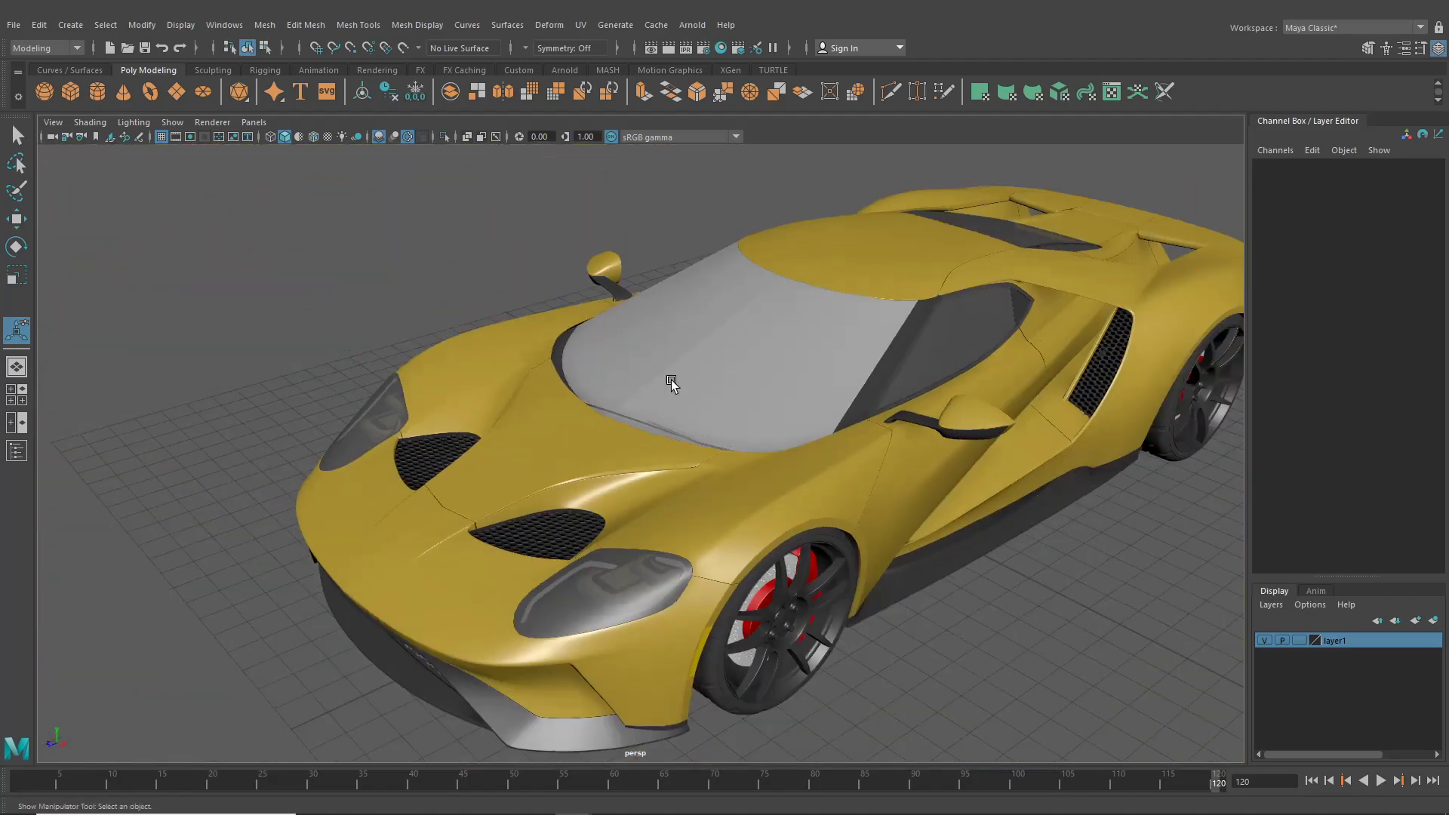
left_click(669, 432)
left_click_drag(935, 469, 773, 246, "alt")
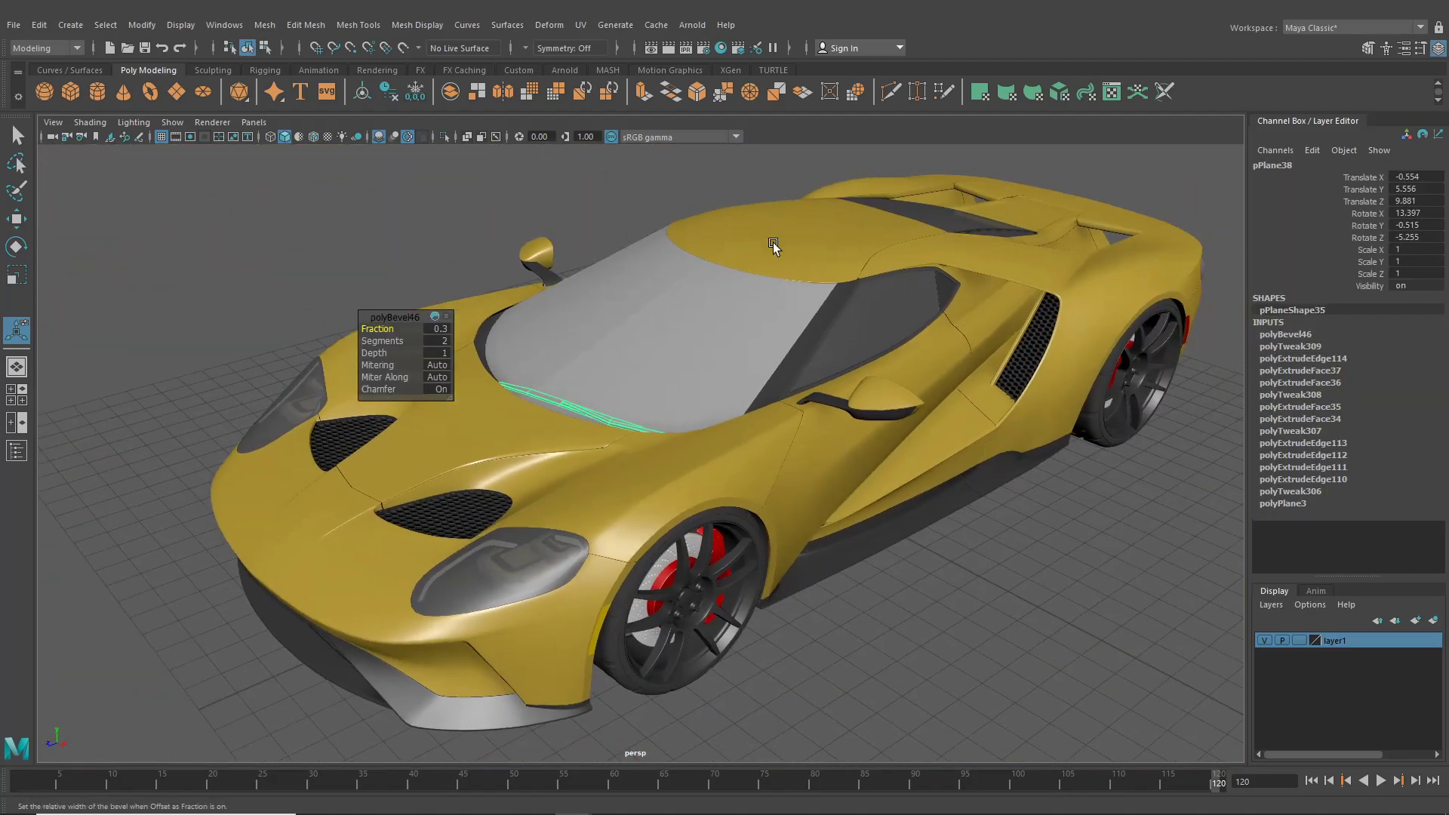
left_click(722, 49)
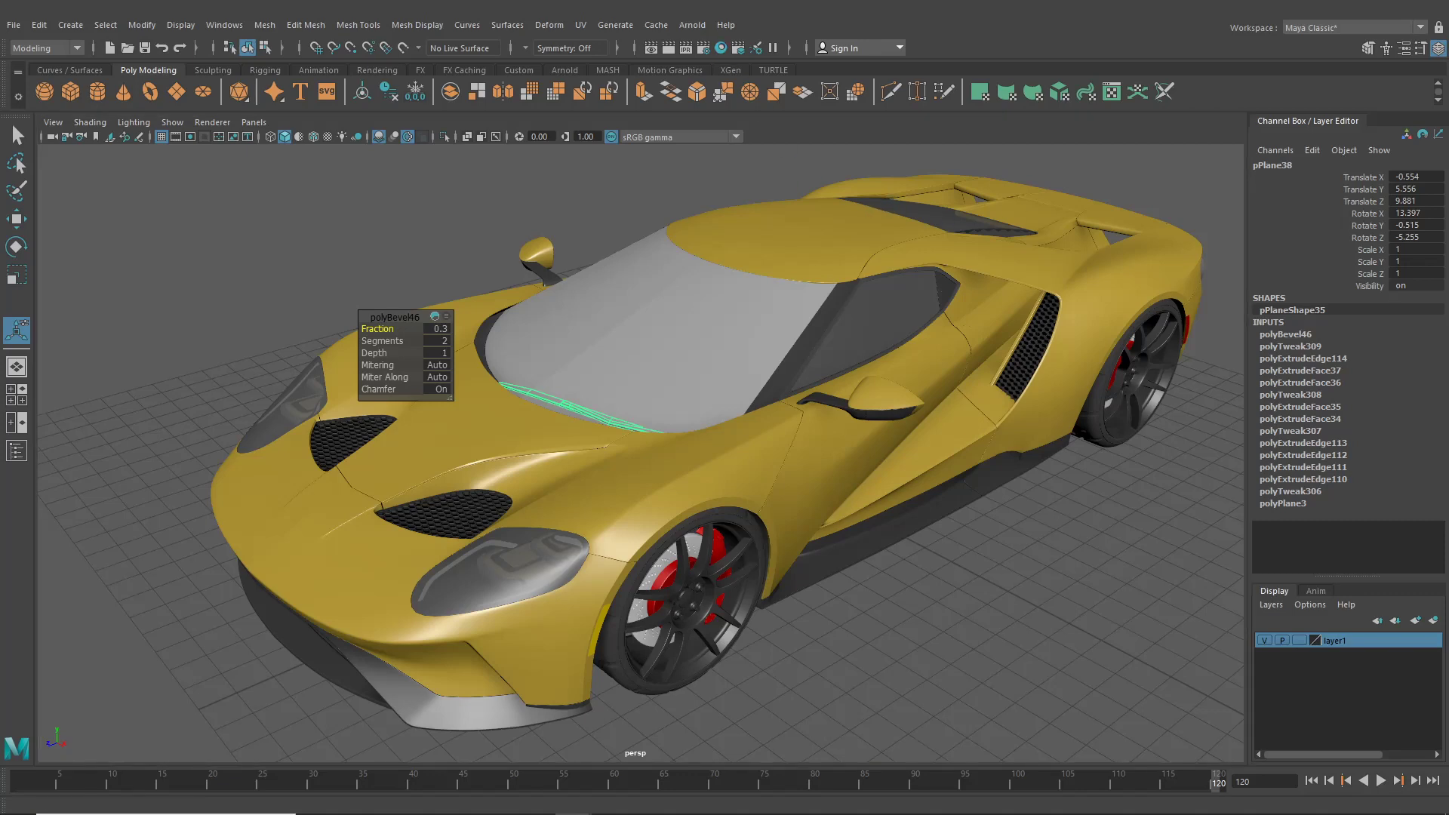
left_click(1129, 474)
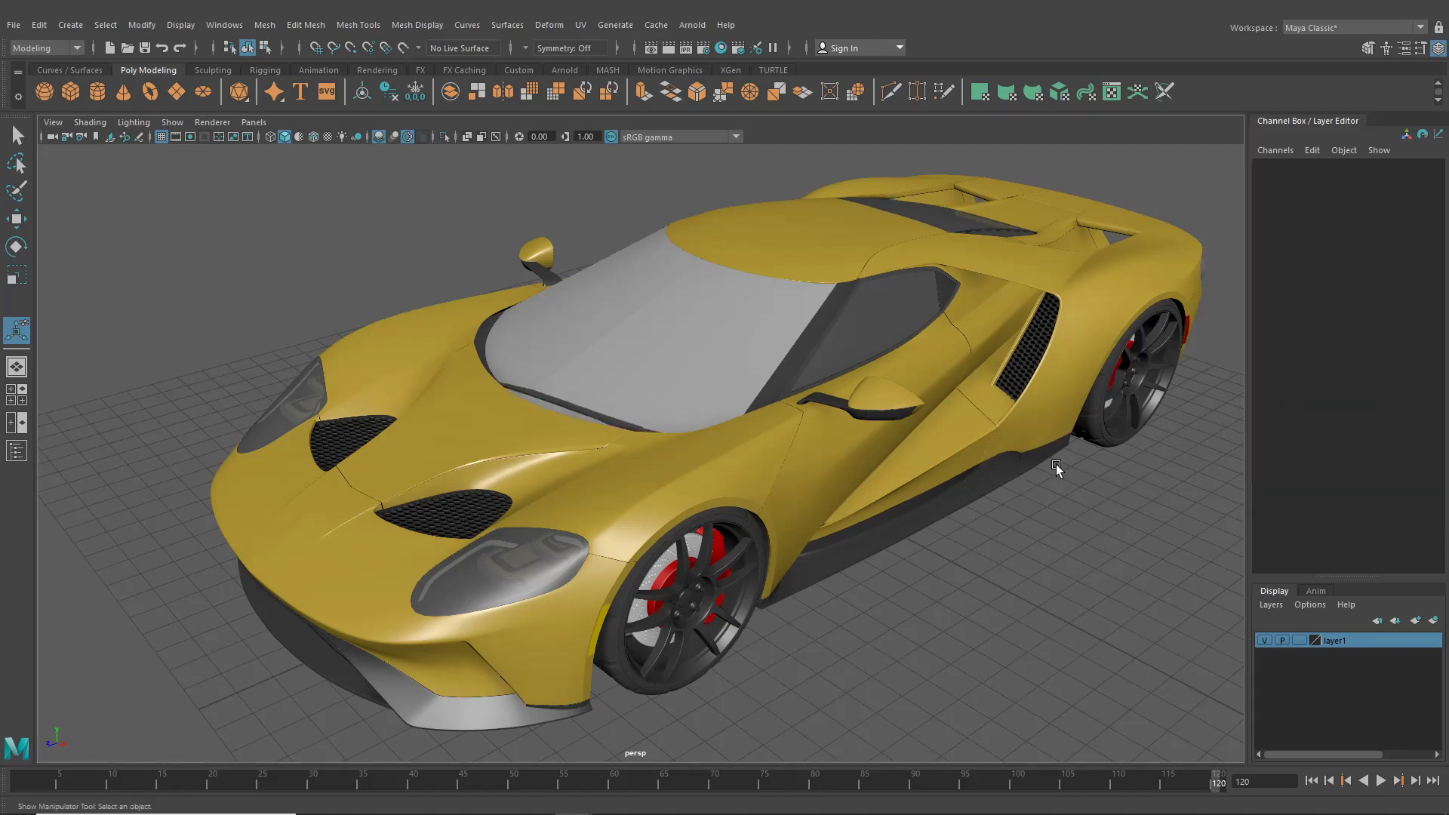
left_click(632, 308)
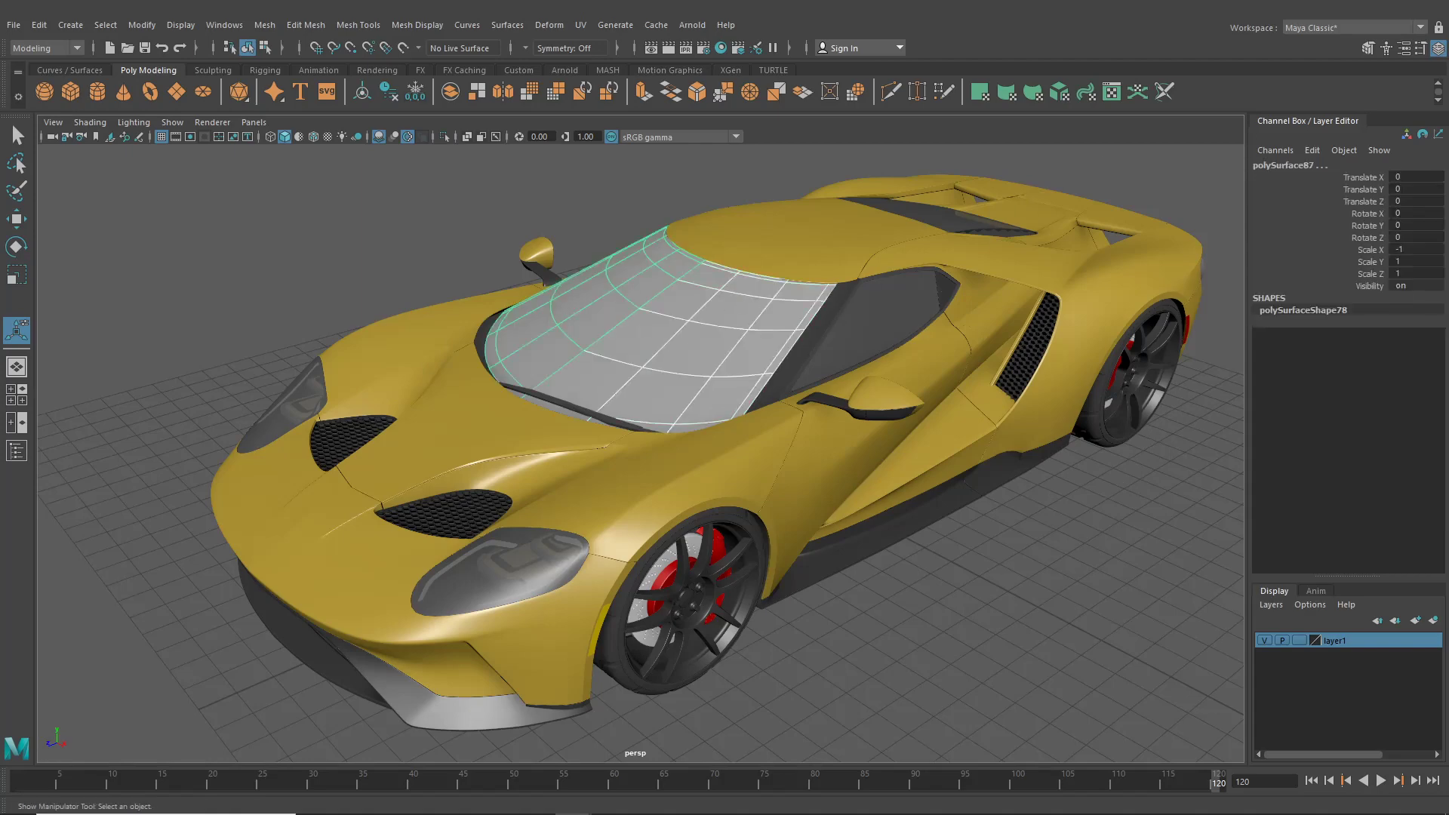
left_click(990, 550)
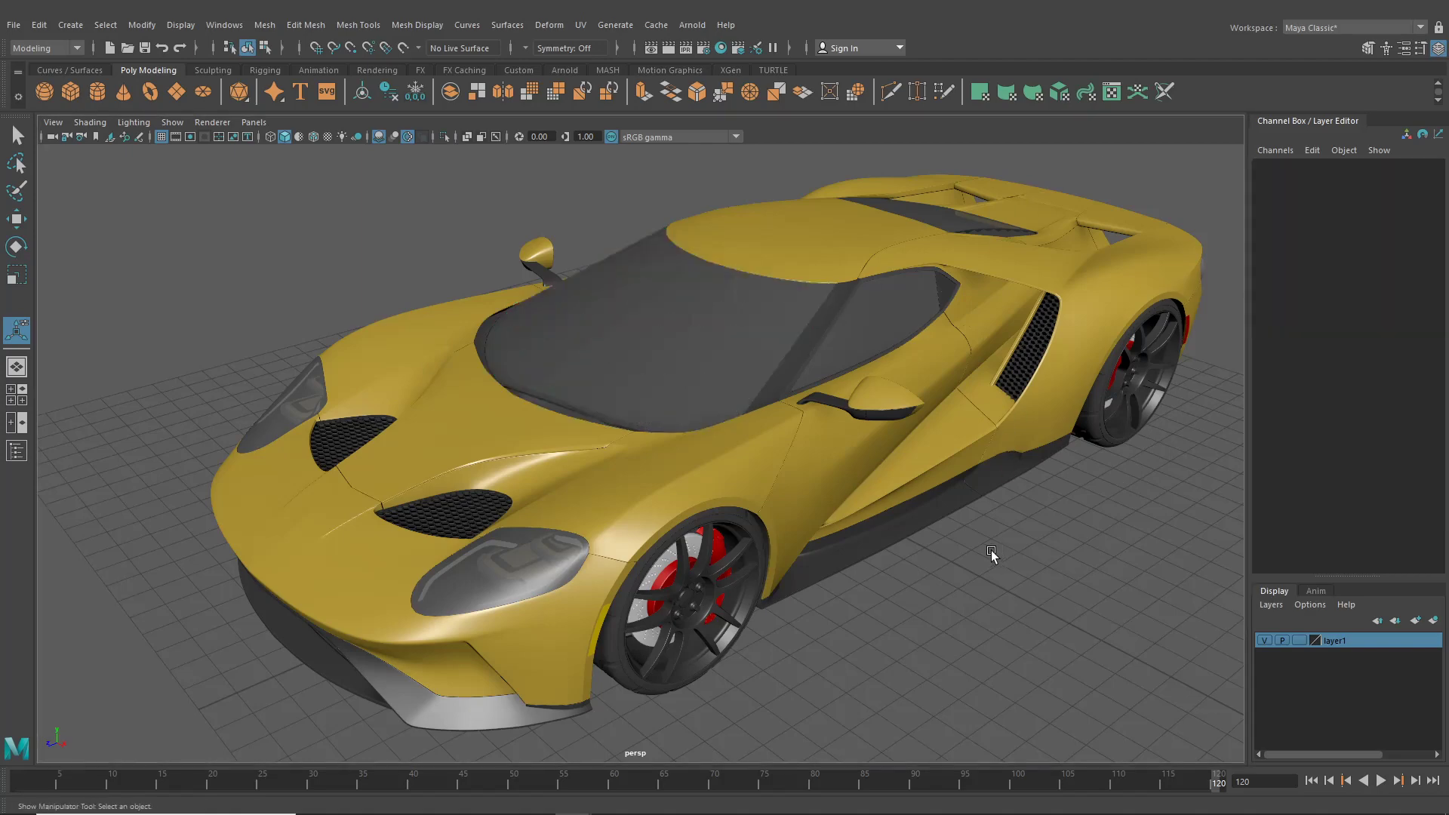
Examine the whole car from the side, from above and from the front to review the exterior
scroll(990, 551, "down", 3)
left_click_drag(983, 583, 971, 528, "alt")
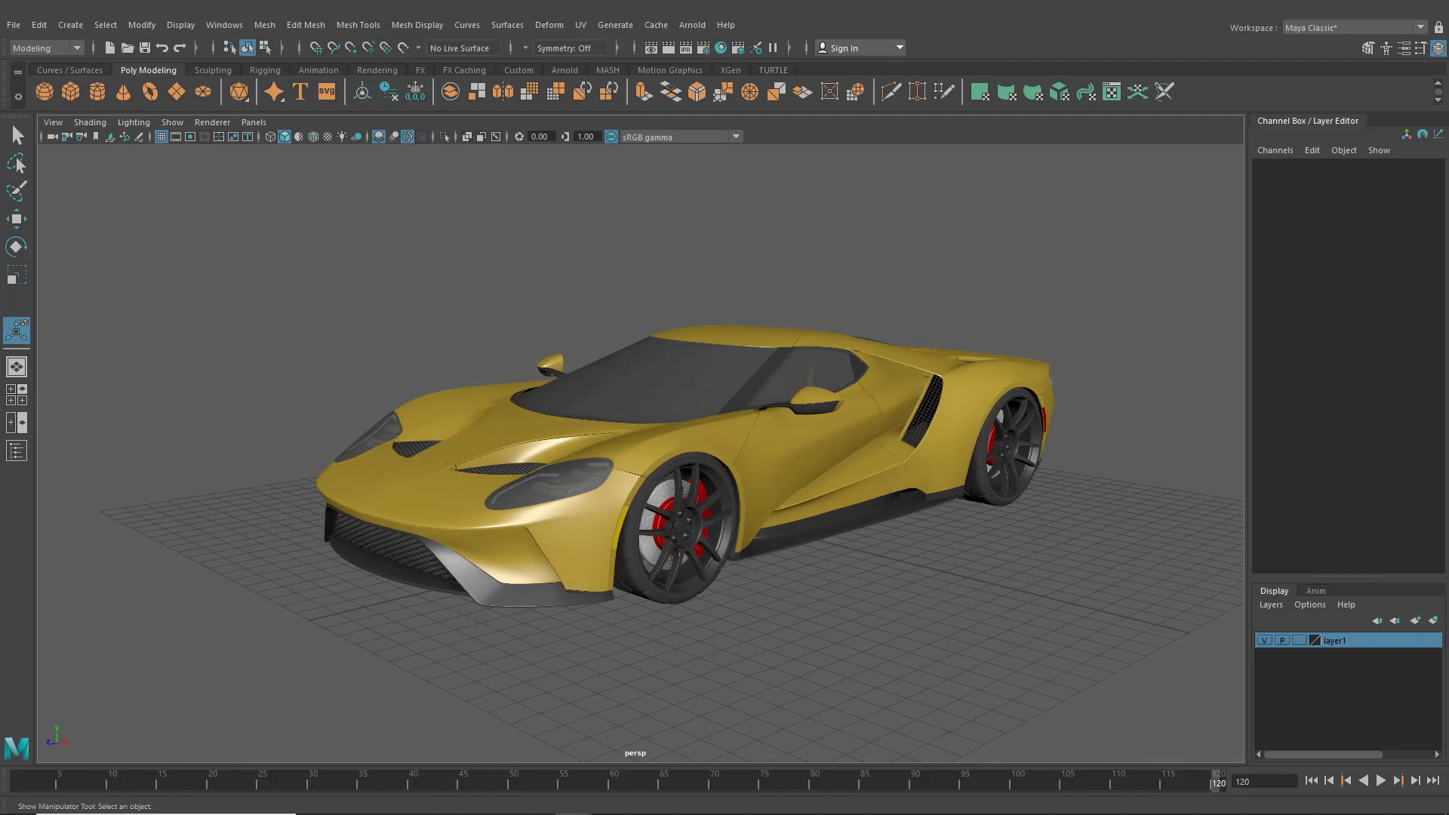
left_click_drag(963, 289, 881, 327, "alt")
right_click_drag(881, 327, 777, 336, "alt")
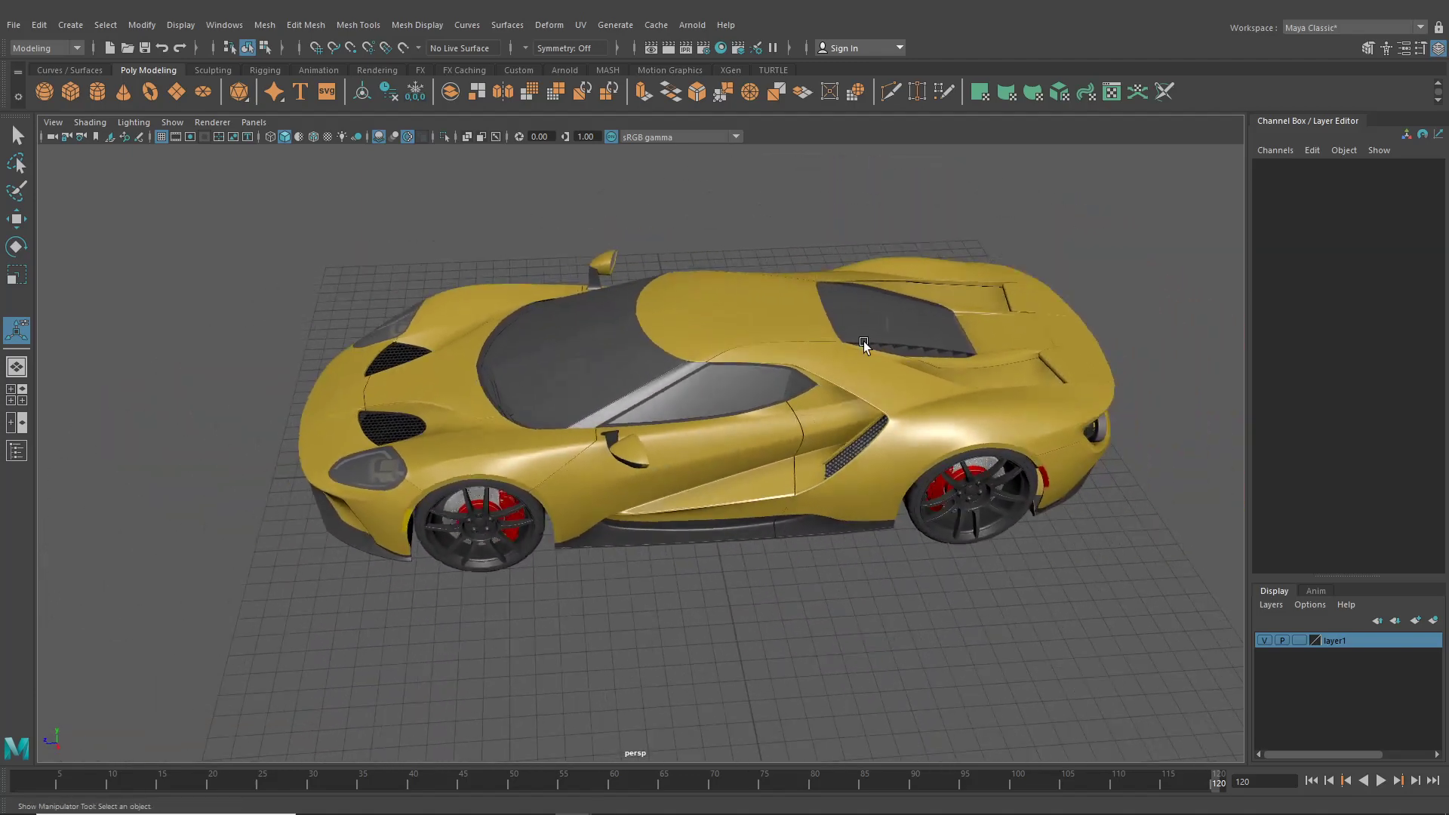
left_click_drag(899, 382, 966, 359, "alt")
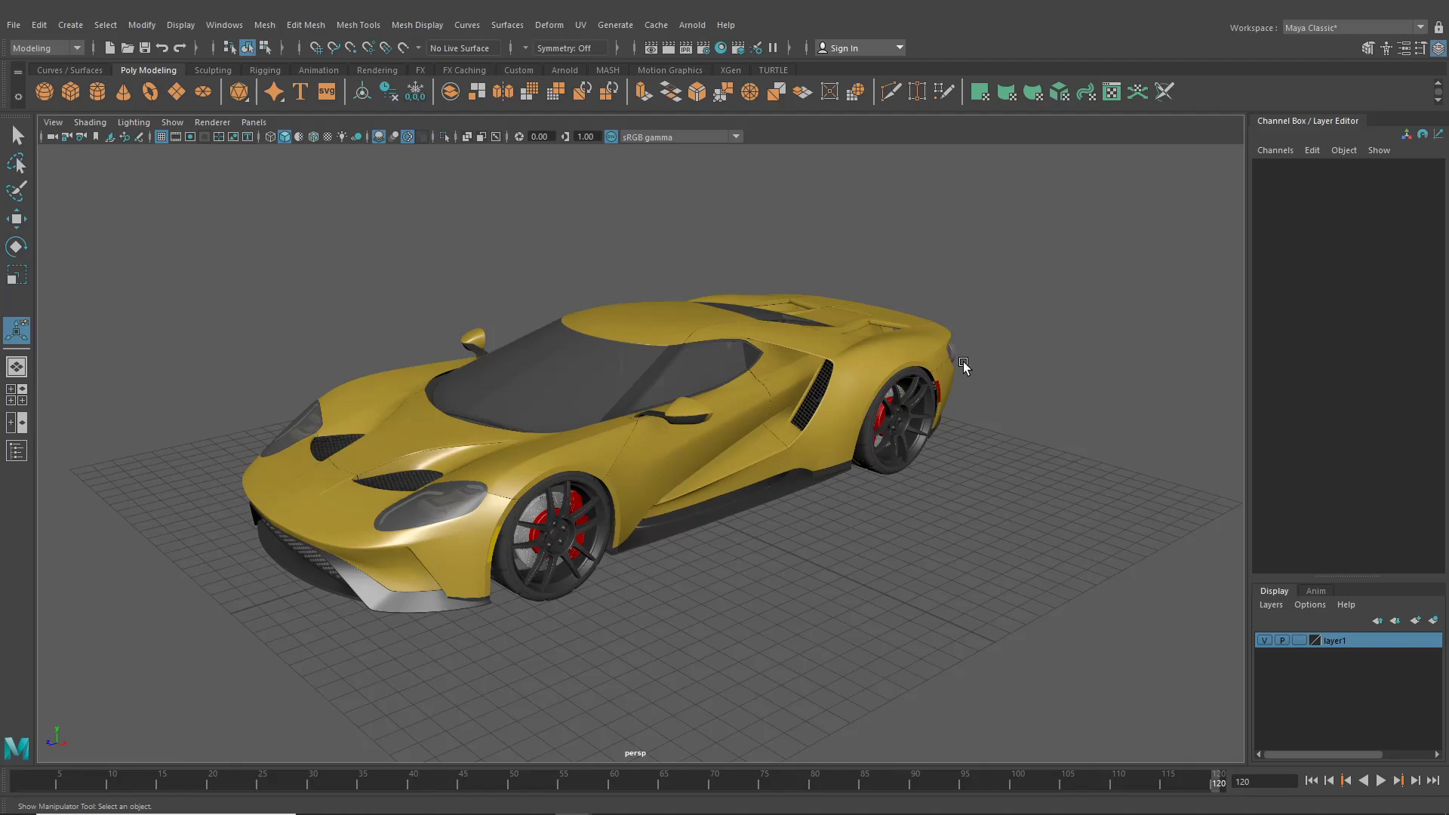
left_click_drag(653, 346, 773, 359, "alt")
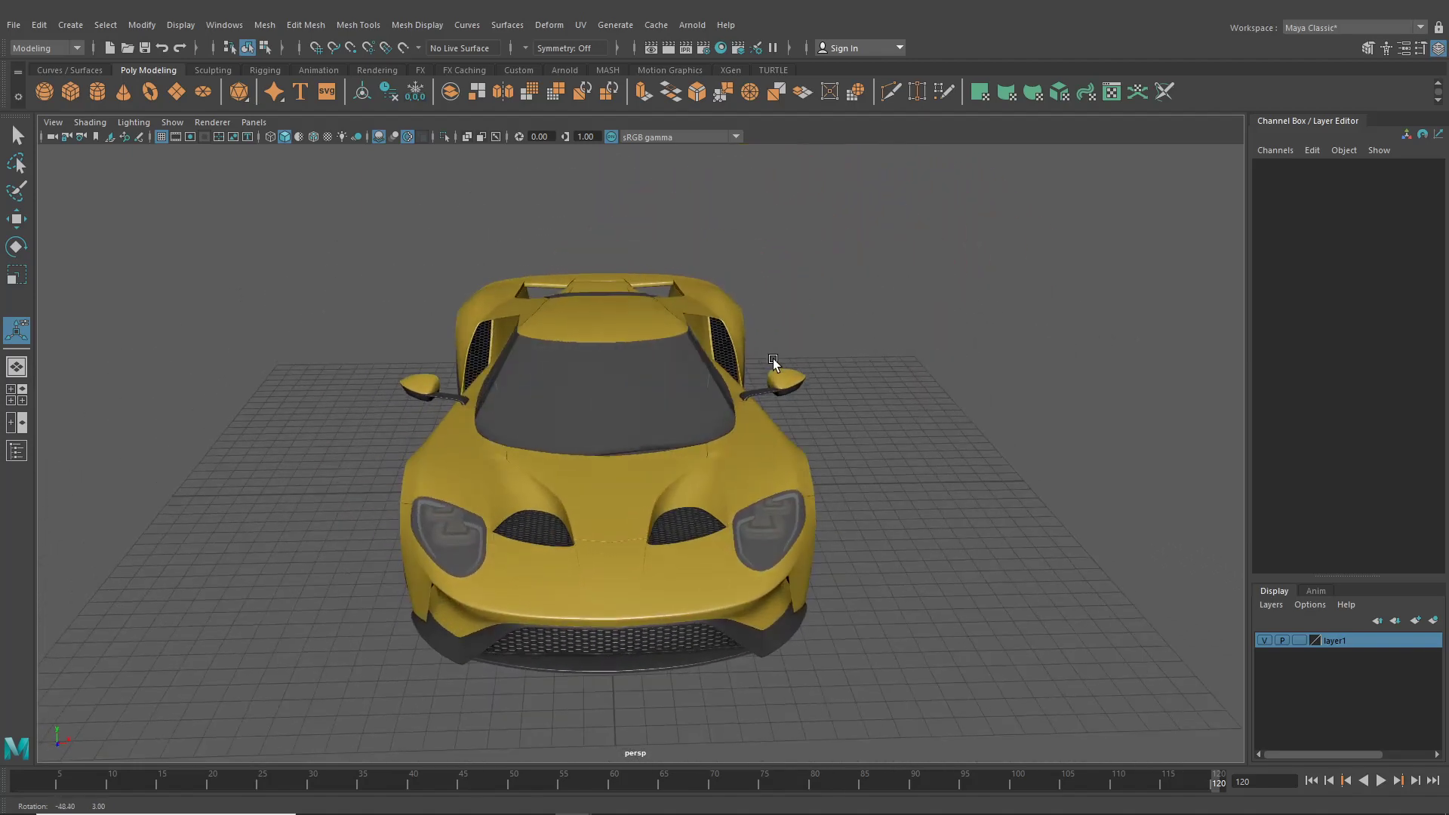
left_click_drag(763, 355, 680, 356, "alt")
scroll(681, 355, "up", 5)
scroll(681, 356, "down", 4)
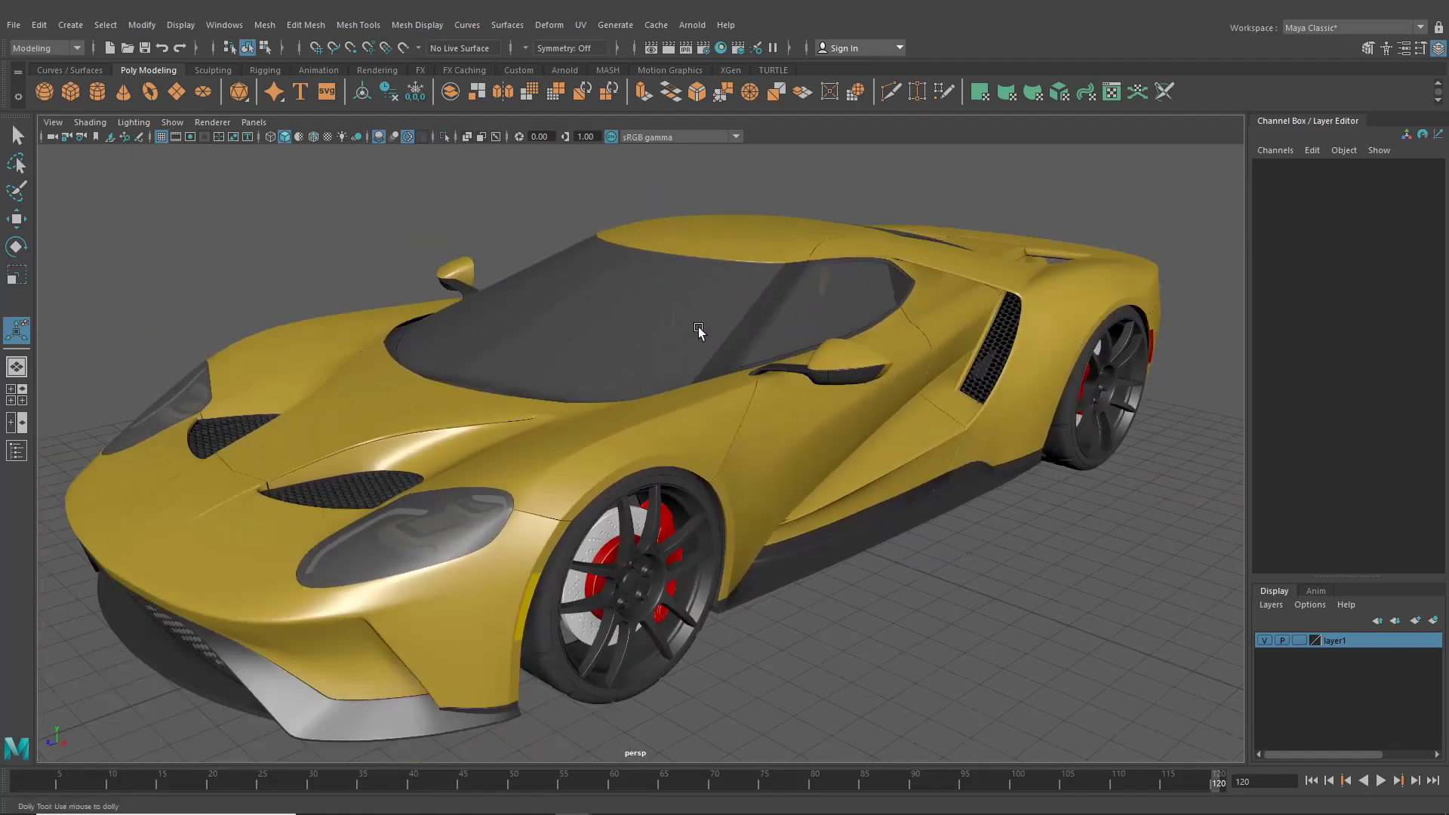